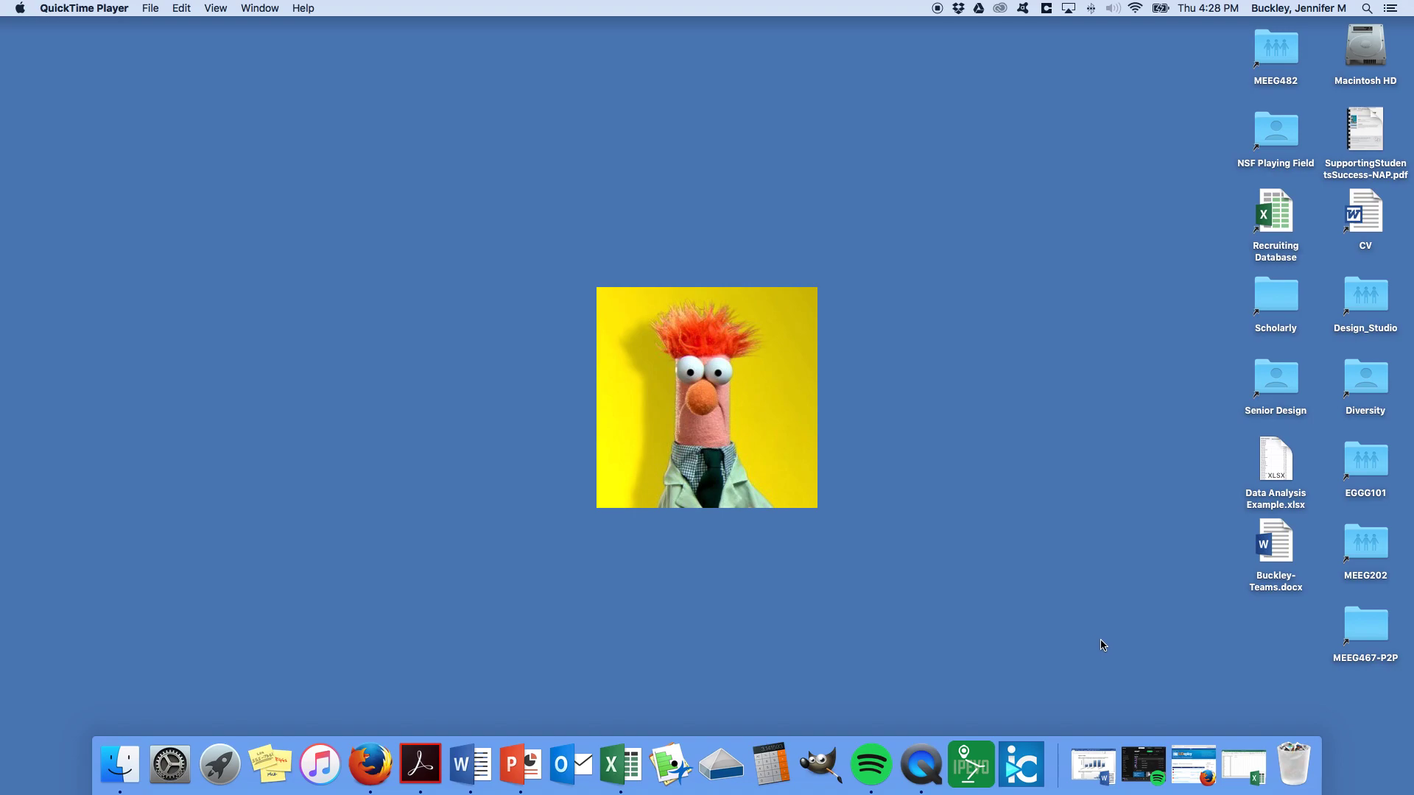
Switch to Firefox and examine the Office and Productivity software category on the UDeploy site.
click(1194, 767)
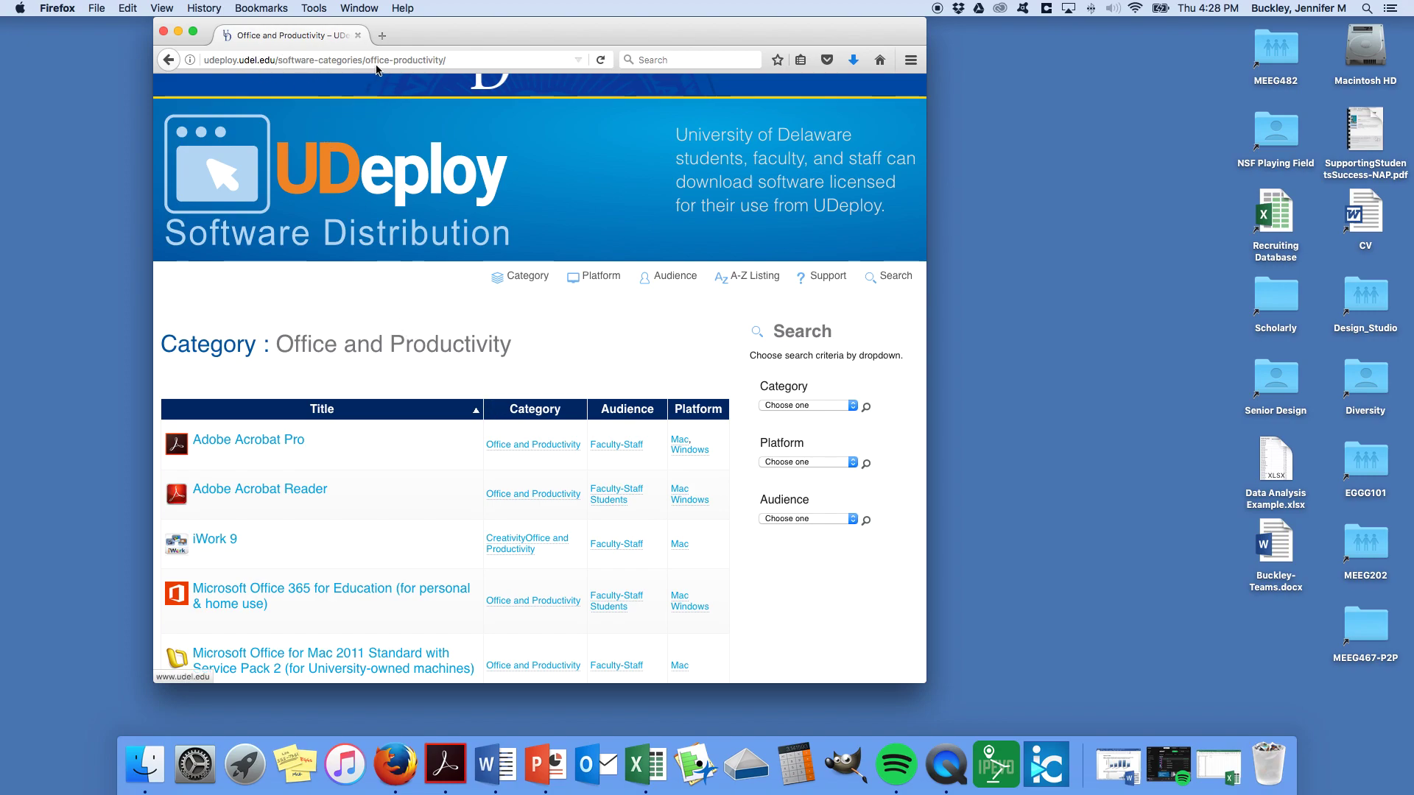
click(251, 186)
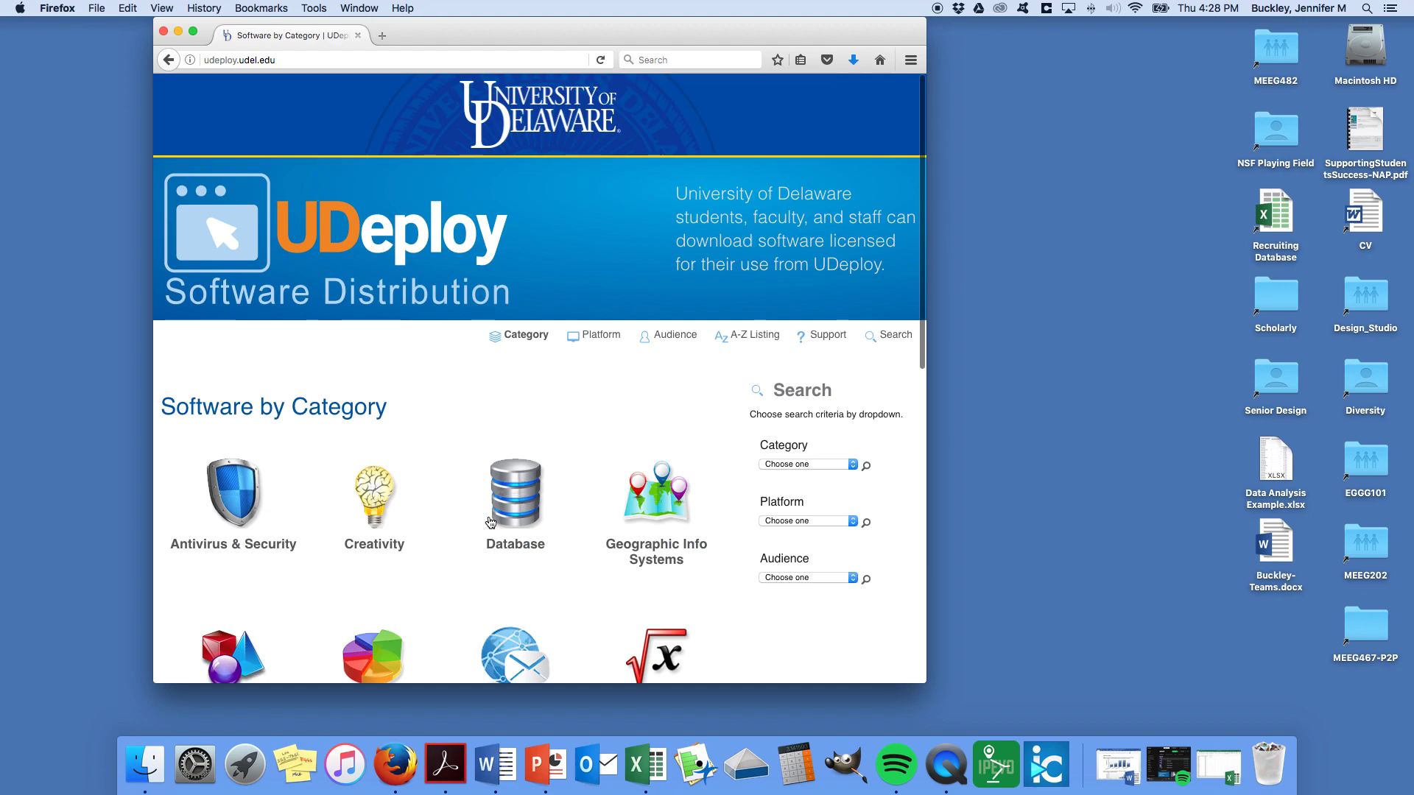
scroll(486, 513, down, 5)
click(365, 503)
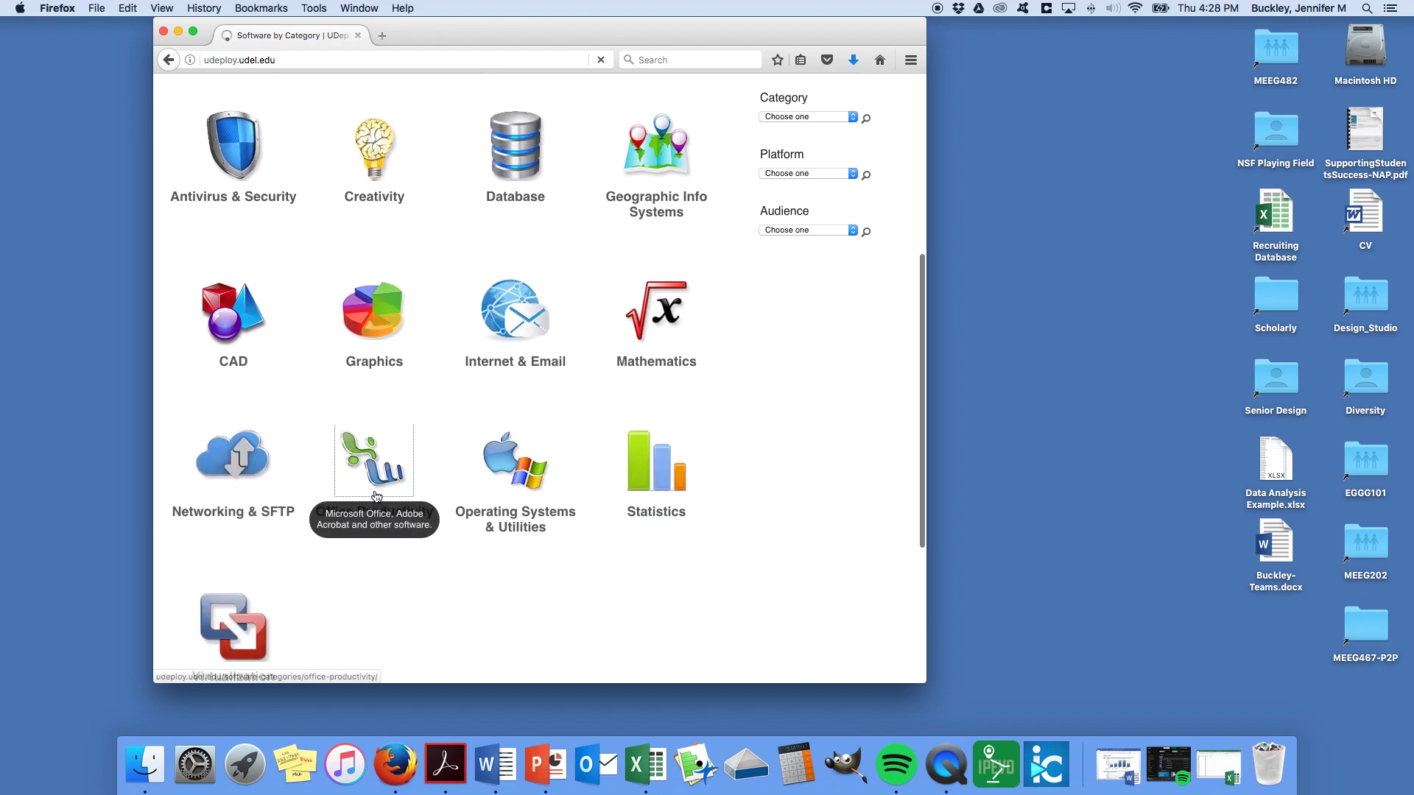
scroll(377, 465, down, 3)
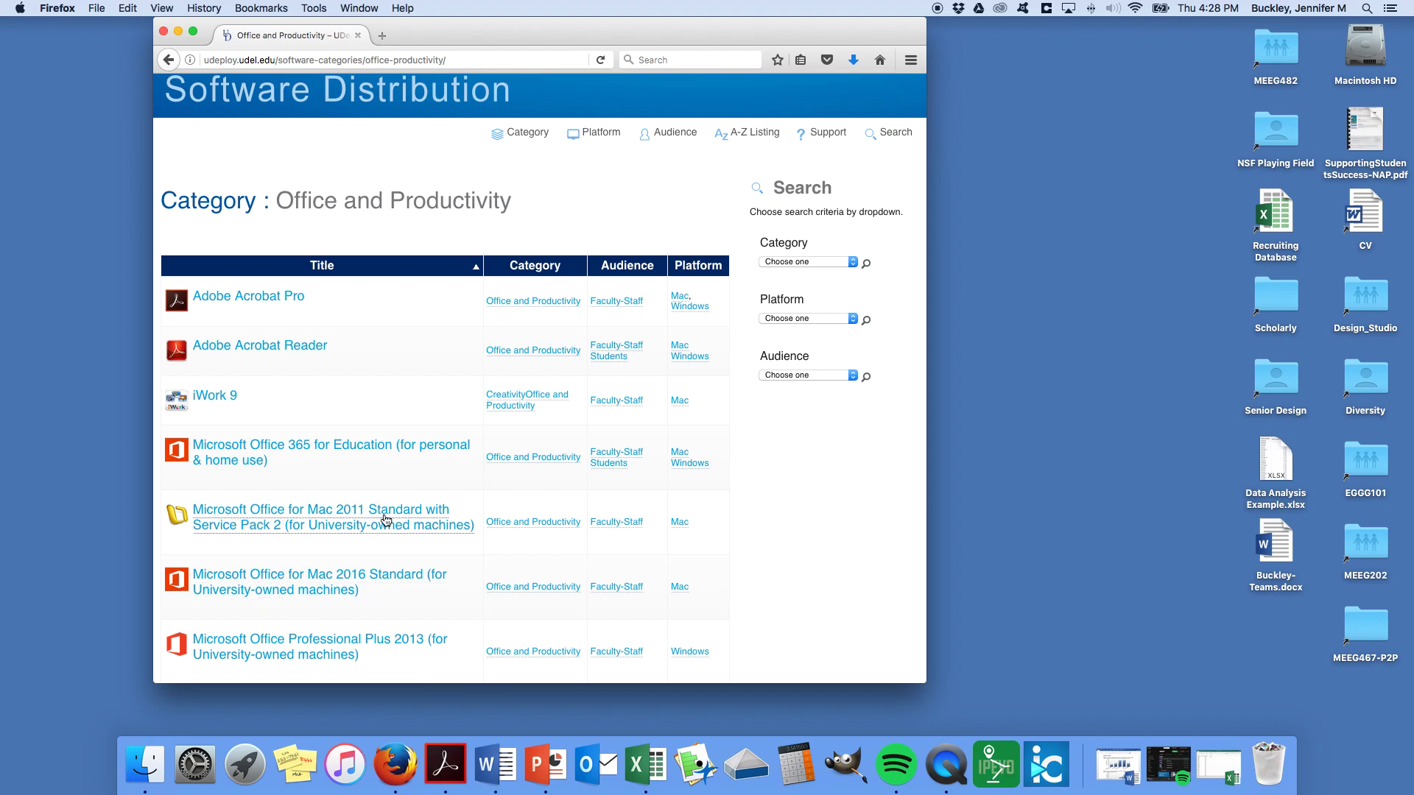
scroll(399, 490, up, 2)
scroll(399, 492, up, 2)
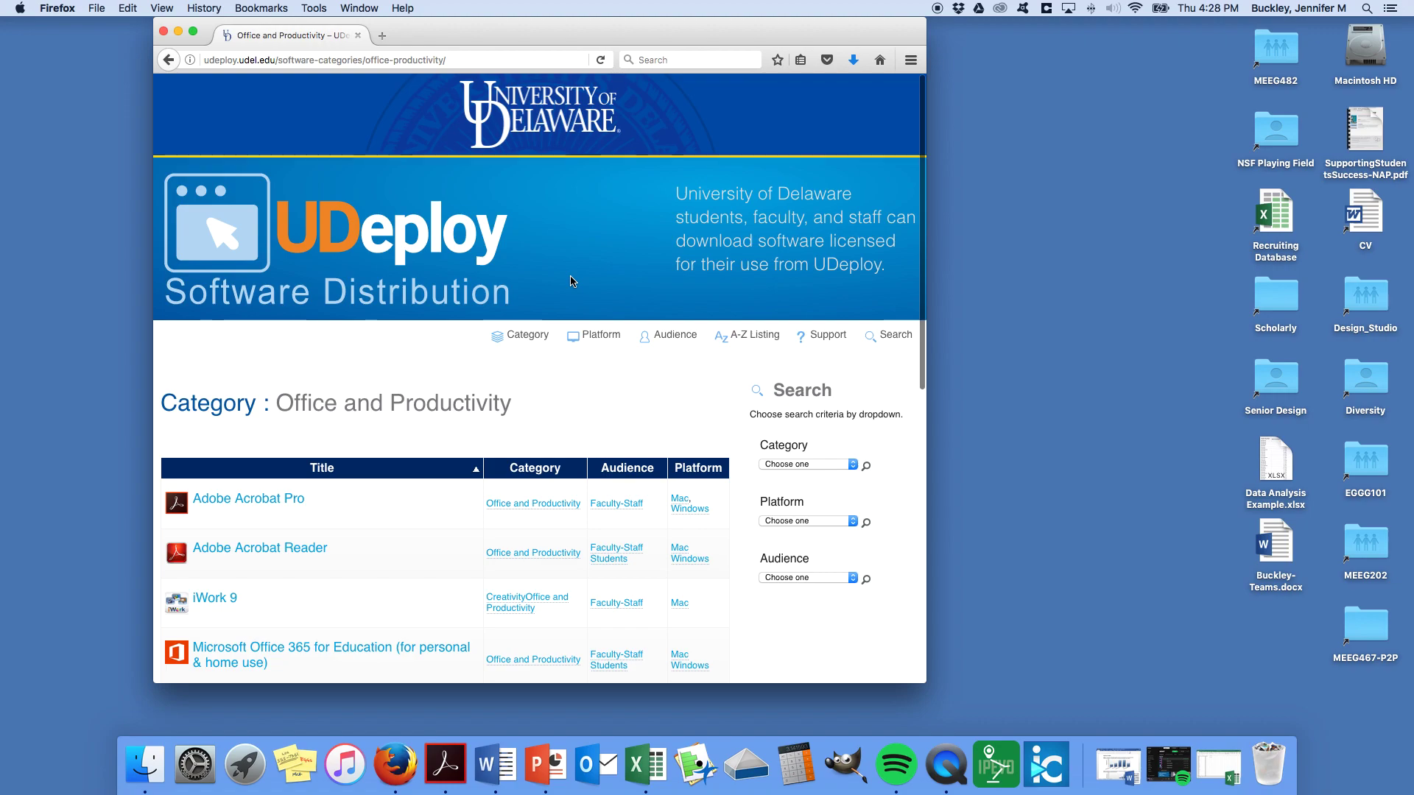
click(178, 33)
Switch to the Data Analysis Example workbook in Excel and examine the Raw Data sheet's three columns down to the last row.
click(1186, 762)
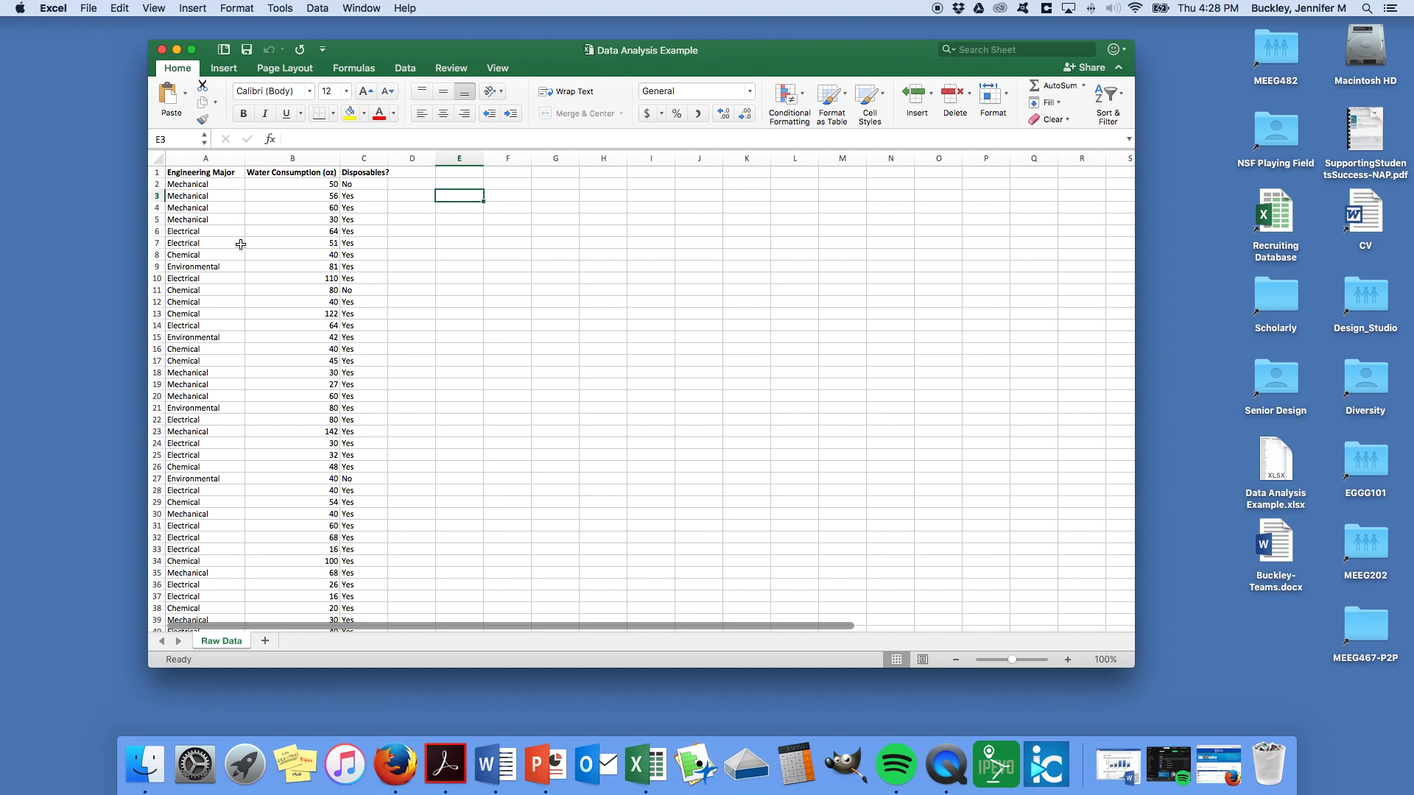
click(209, 173)
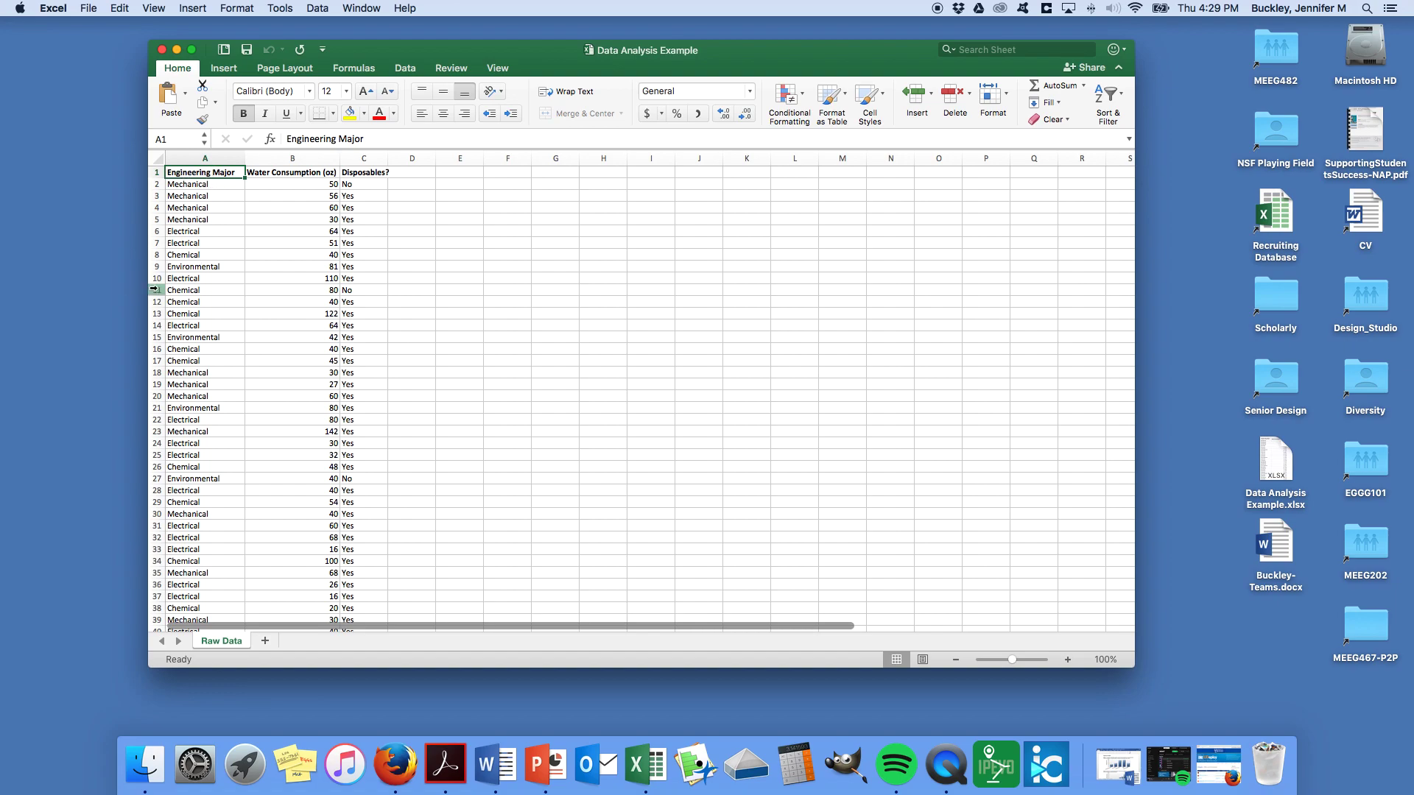
click(318, 177)
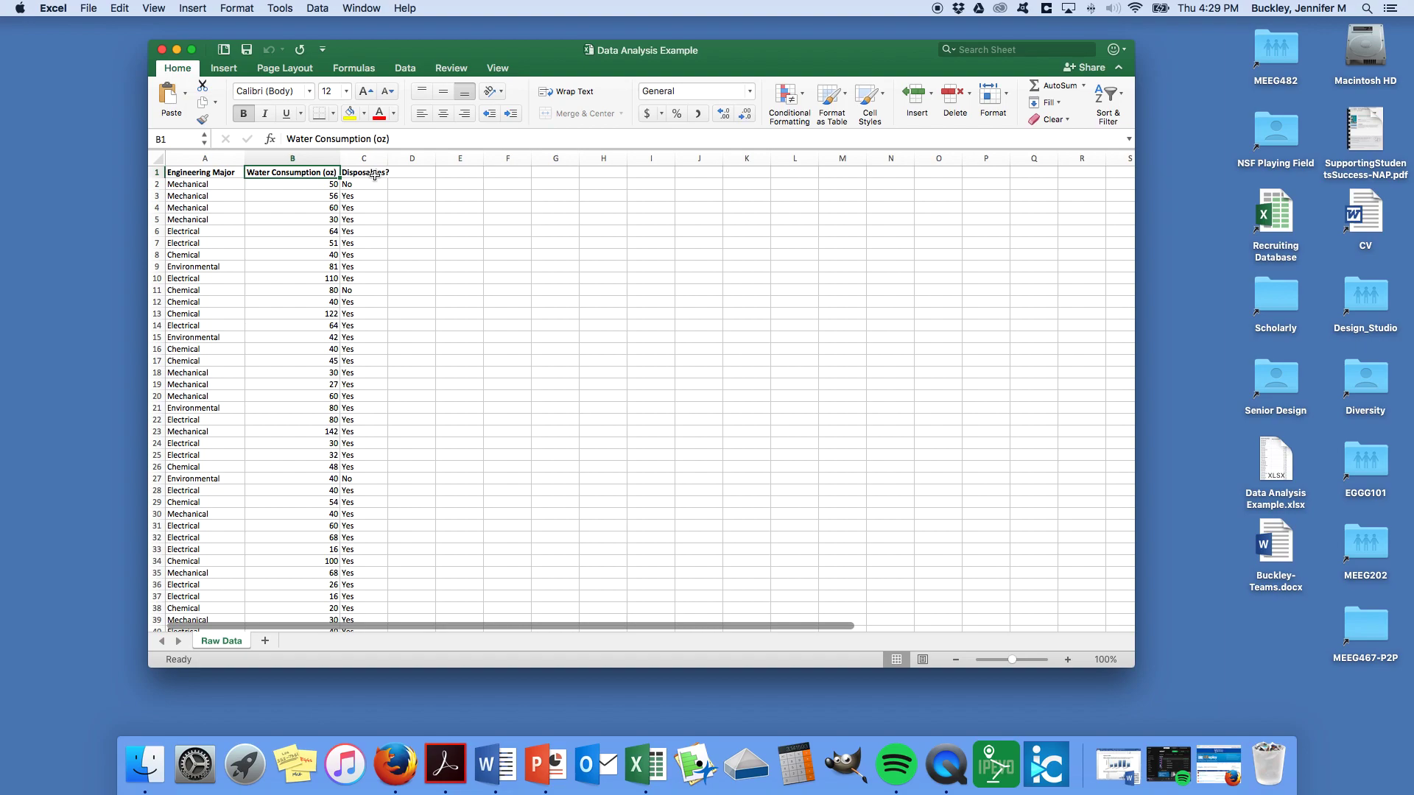
click(374, 175)
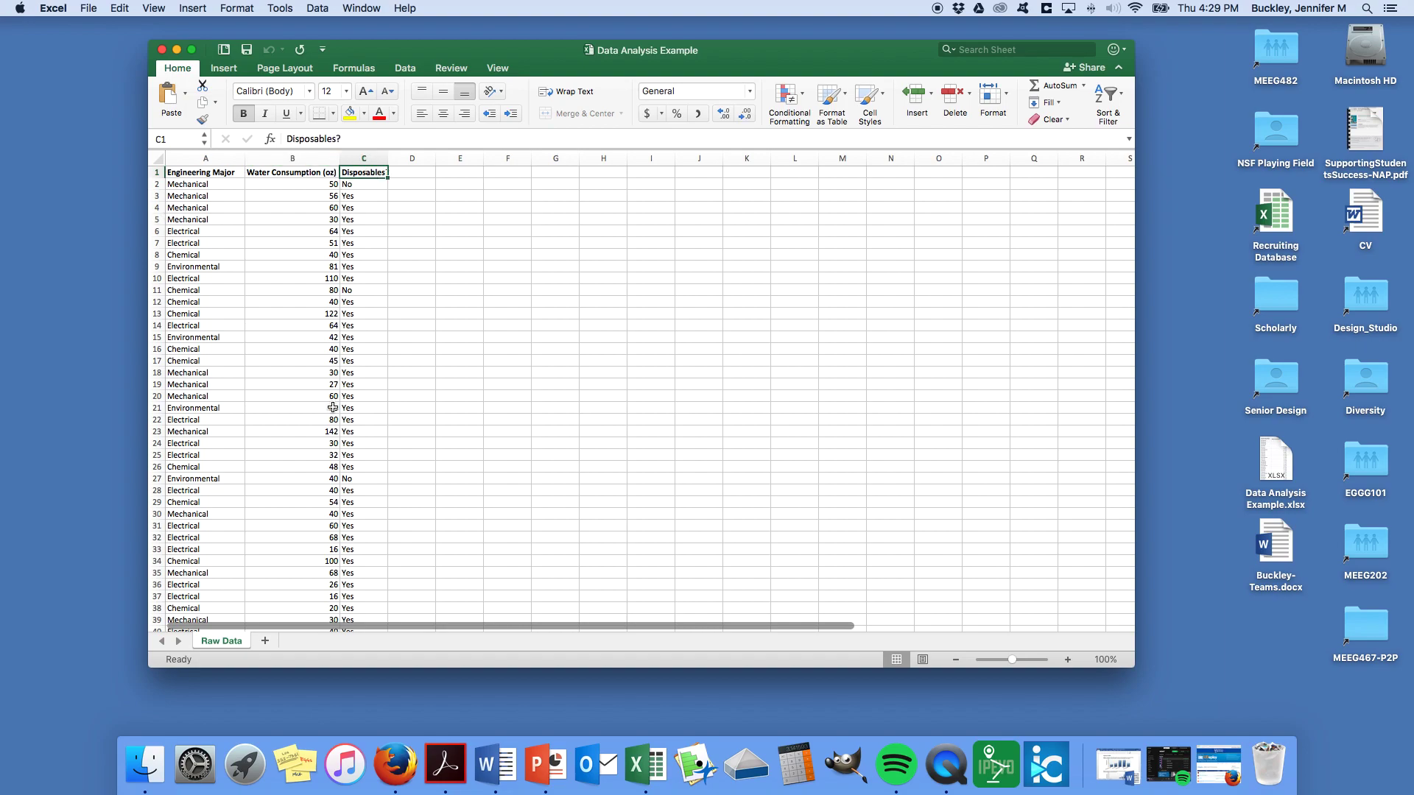
scroll(335, 410, down, 20)
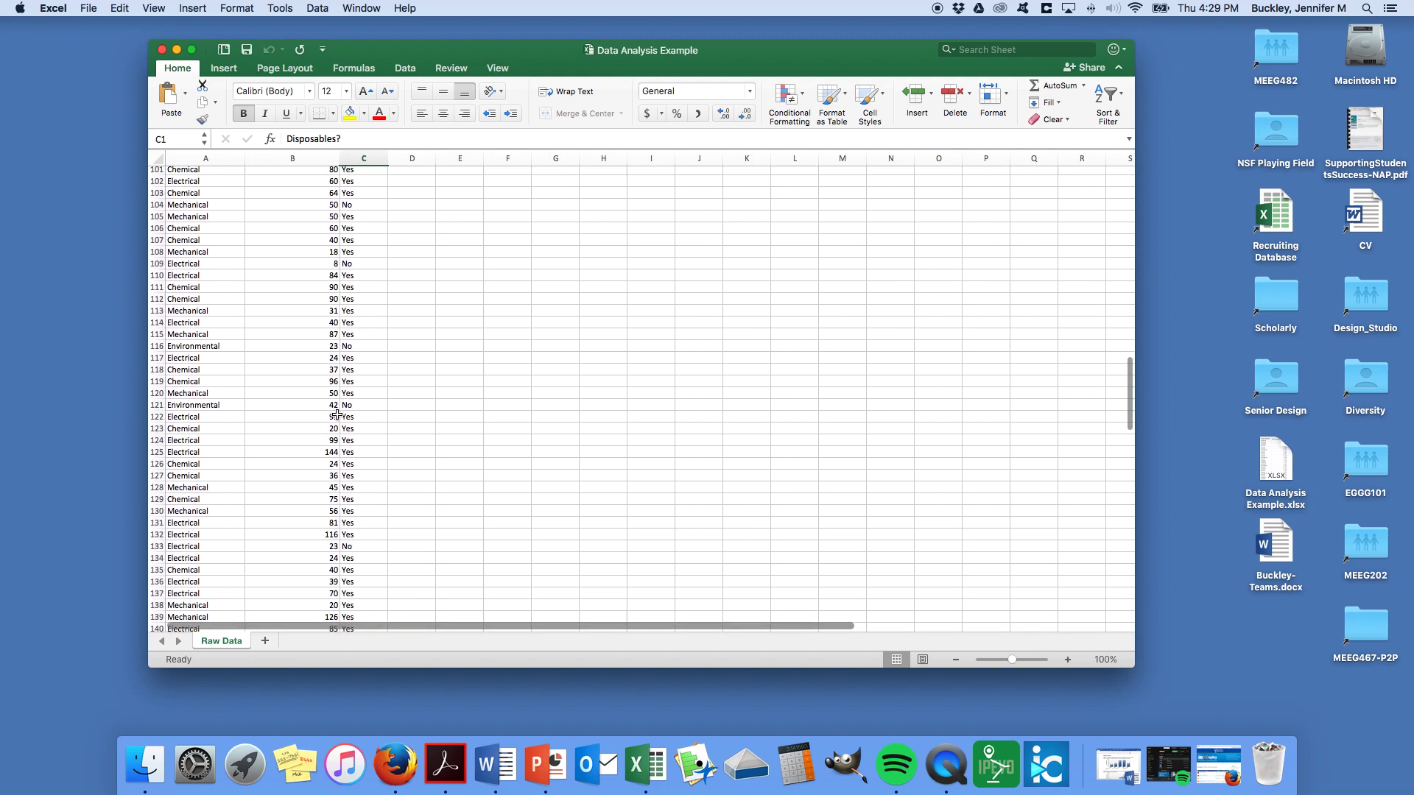
scroll(338, 416, down, 10)
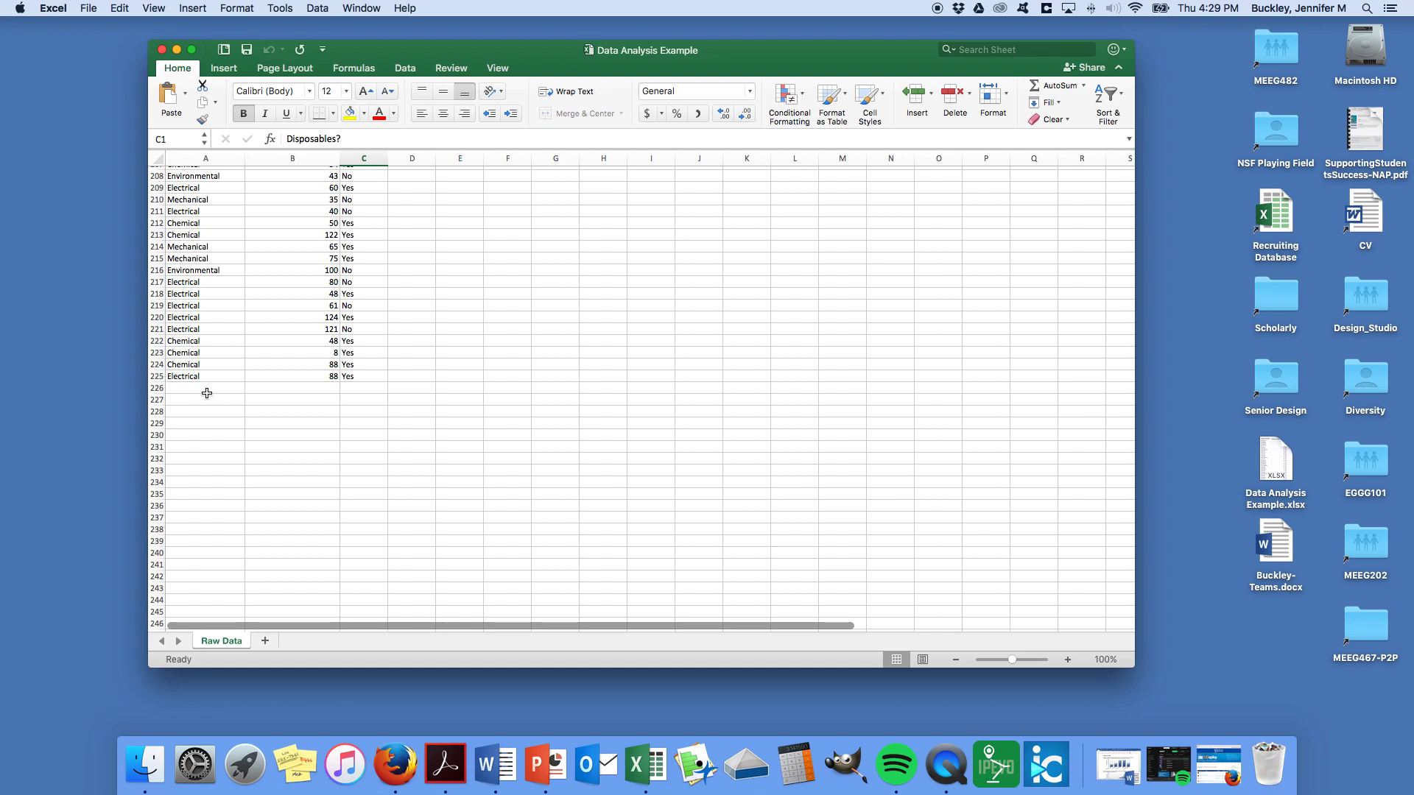
scroll(261, 386, up, 20)
scroll(266, 388, up, 20)
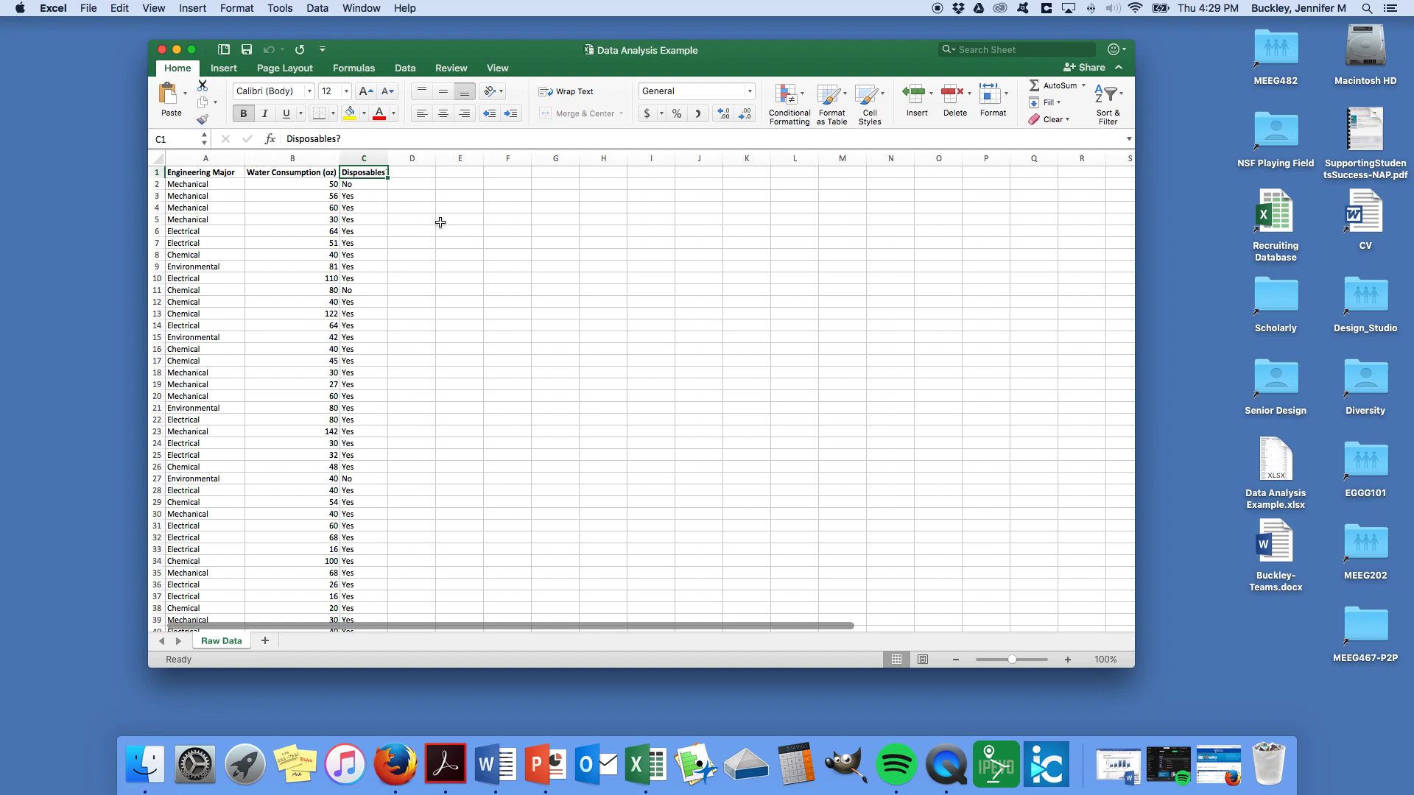
click(288, 175)
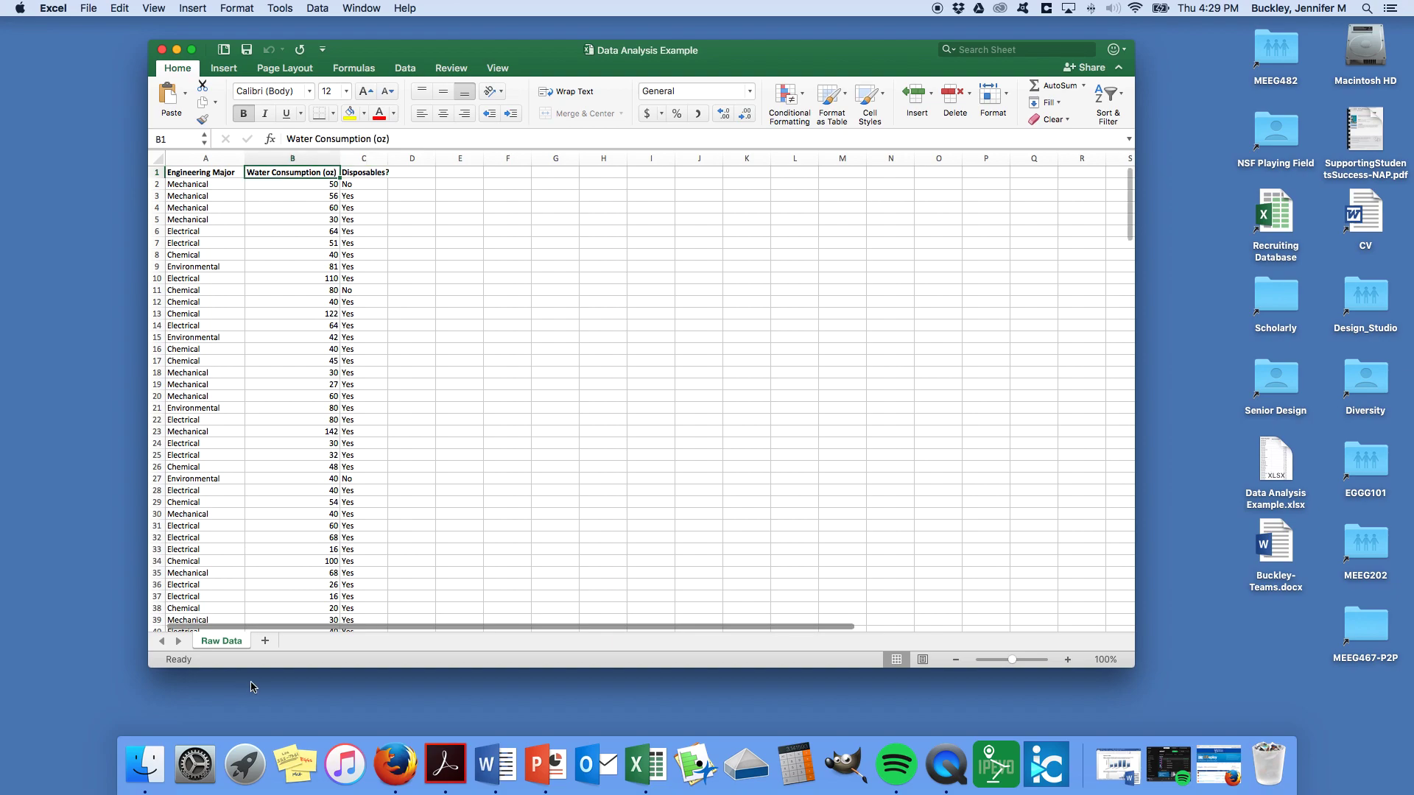
click(222, 174)
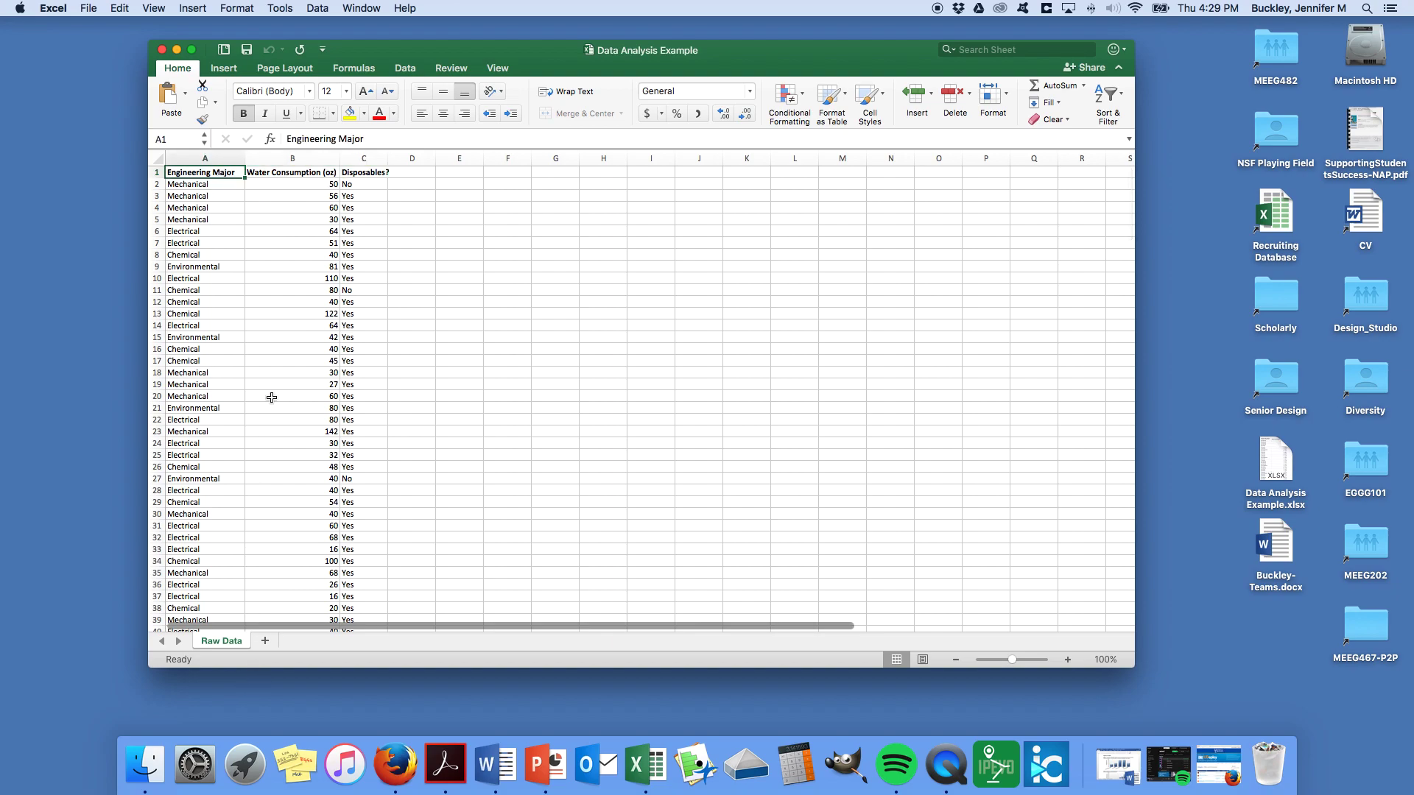
Add a new worksheet after Raw Data and name it "Data Analysis".
click(266, 641)
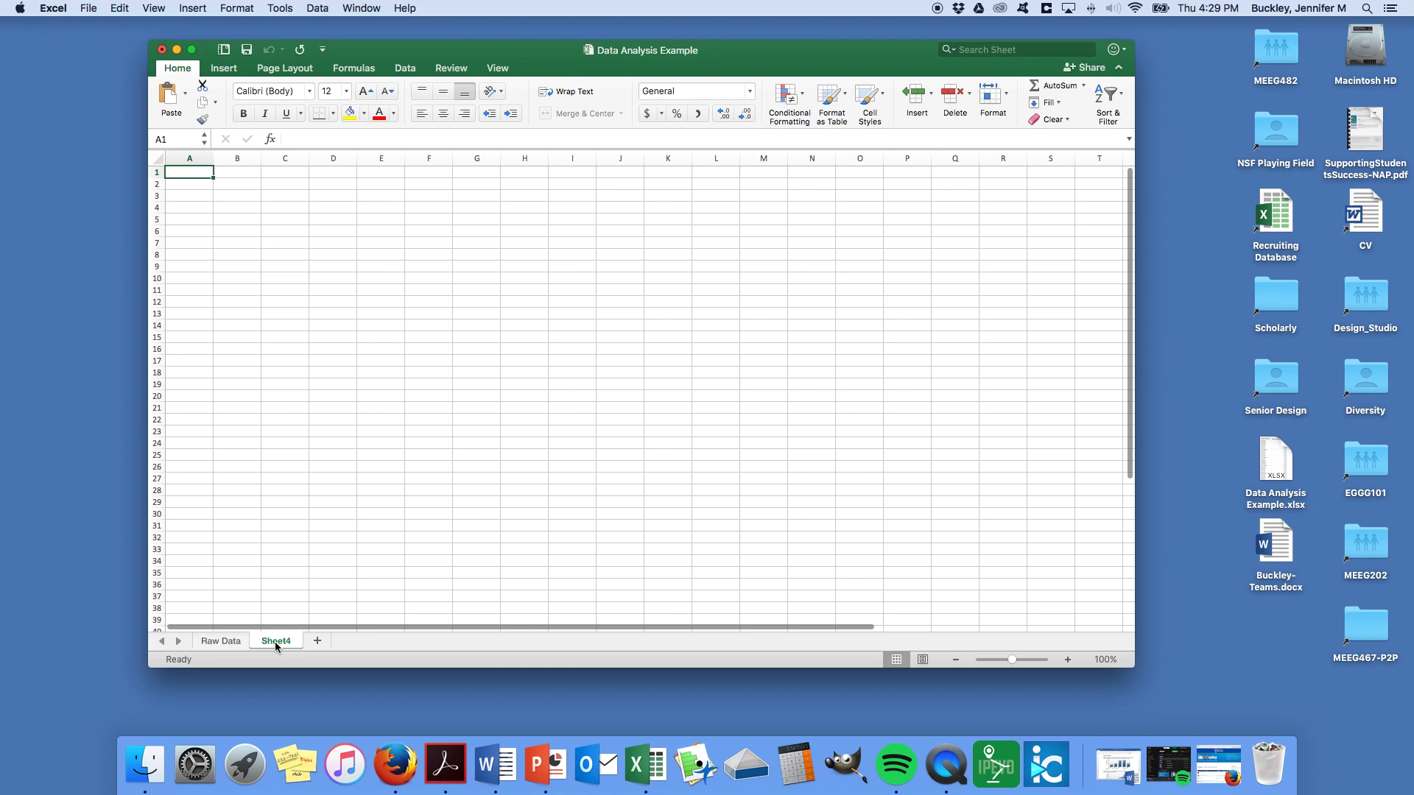
double_click(285, 644)
text(Data Analay)
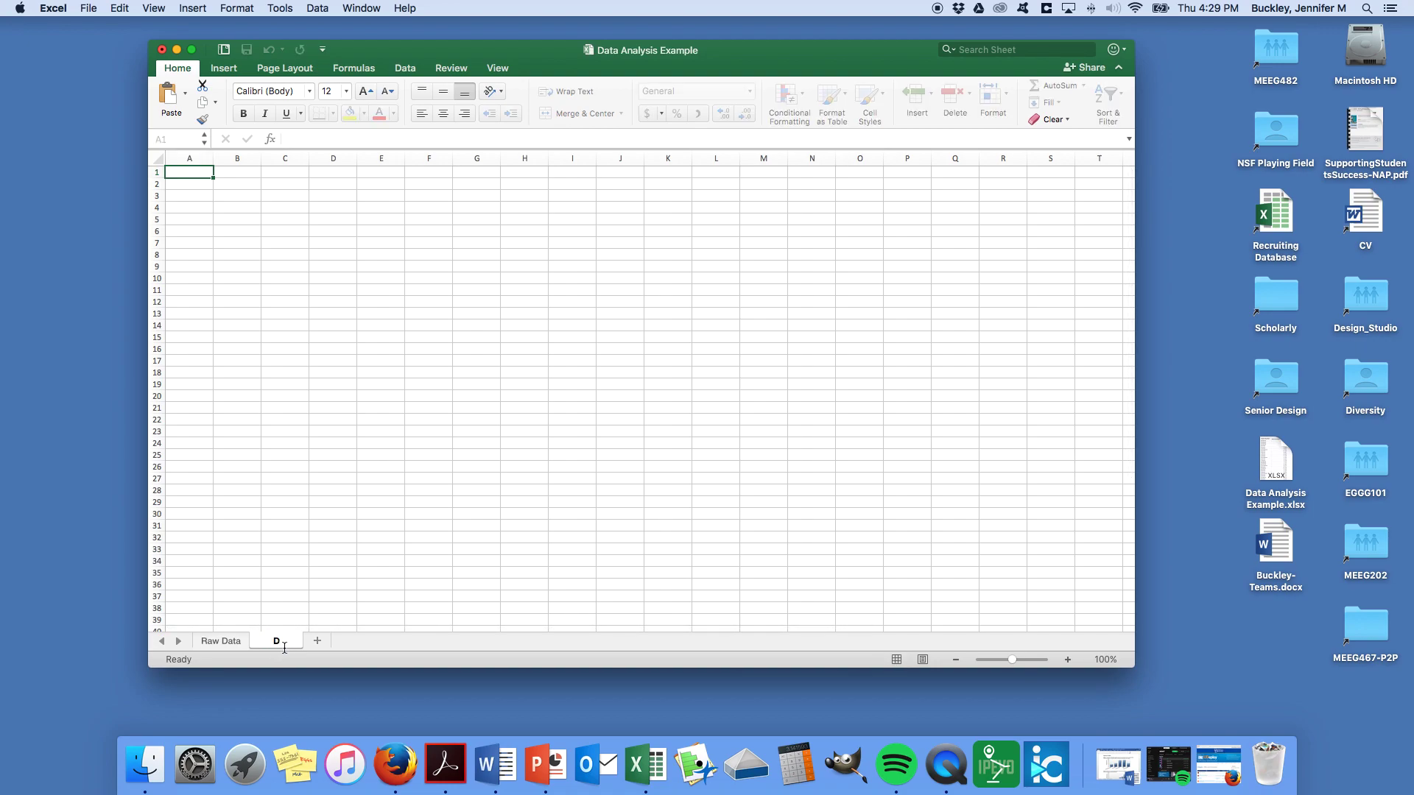
key(BackSpace)
key(BackSpace)
text(ysis)
click(401, 304)
Enter the row label "Water Consumption (oz)" in cell A2 of the Data Analysis sheet.
click(193, 184)
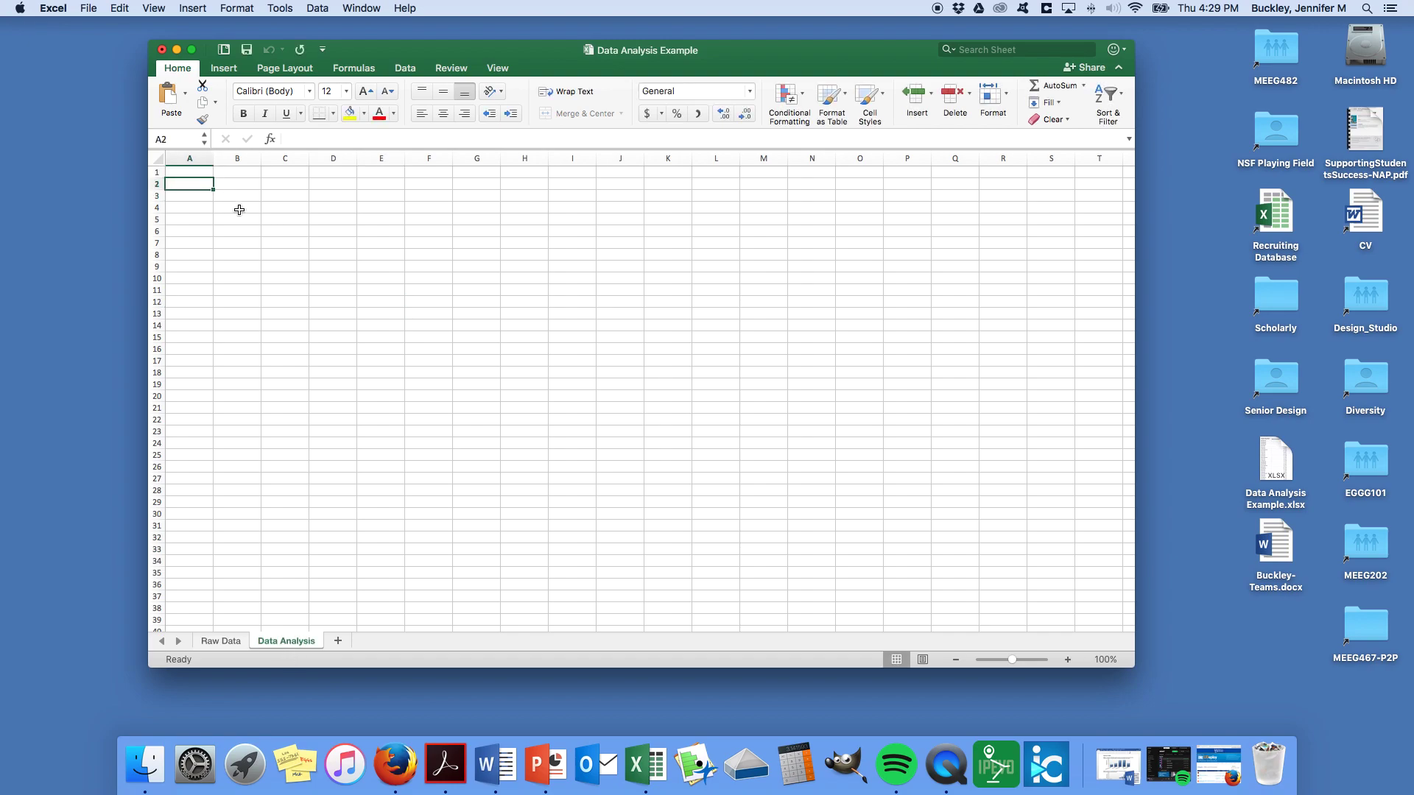
text(Water Consumption (oz)
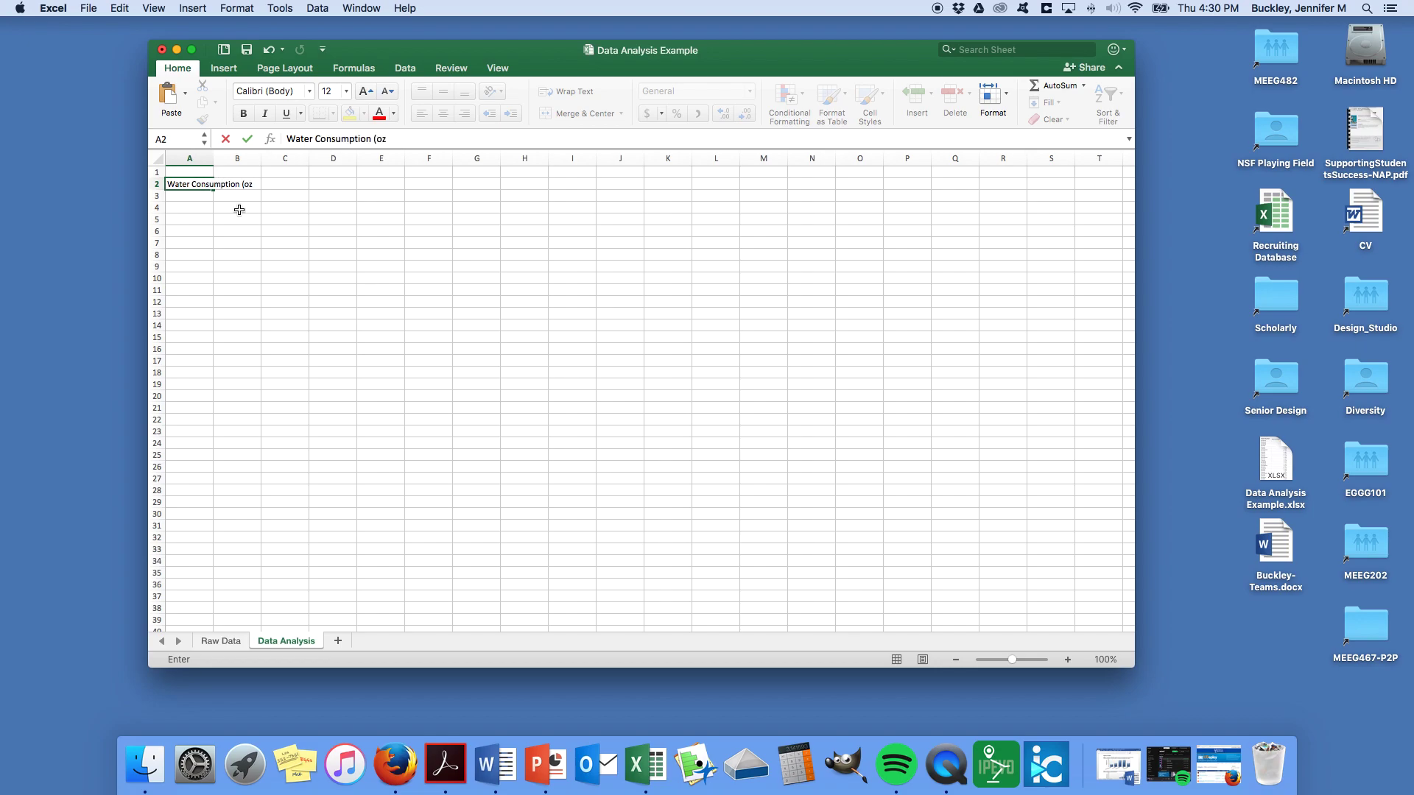
text())
key(Tab)
Enter the headers "Mean" in B1 and "St. Dev" in C1, and fit column A to its contents.
key(Up)
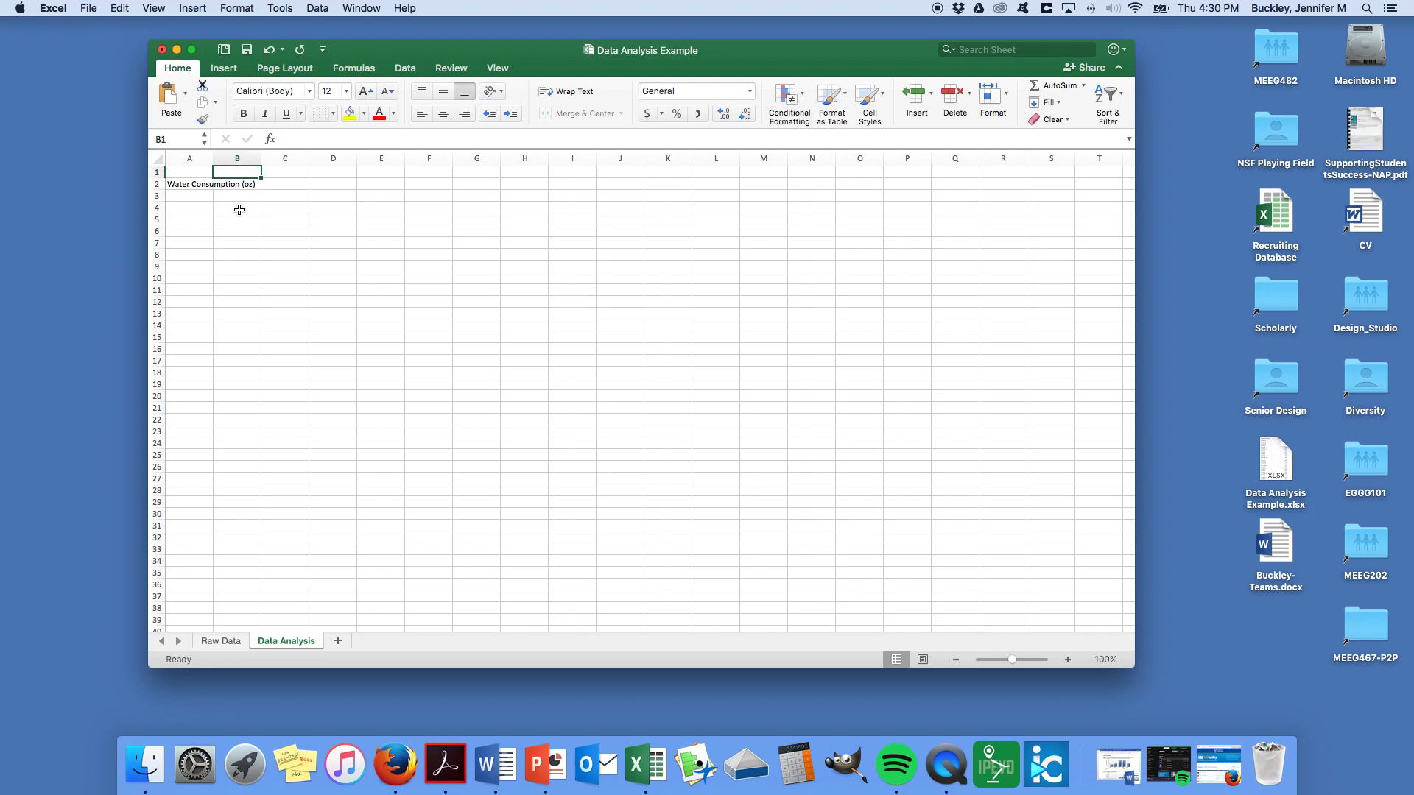
text(Mean)
key(Tab)
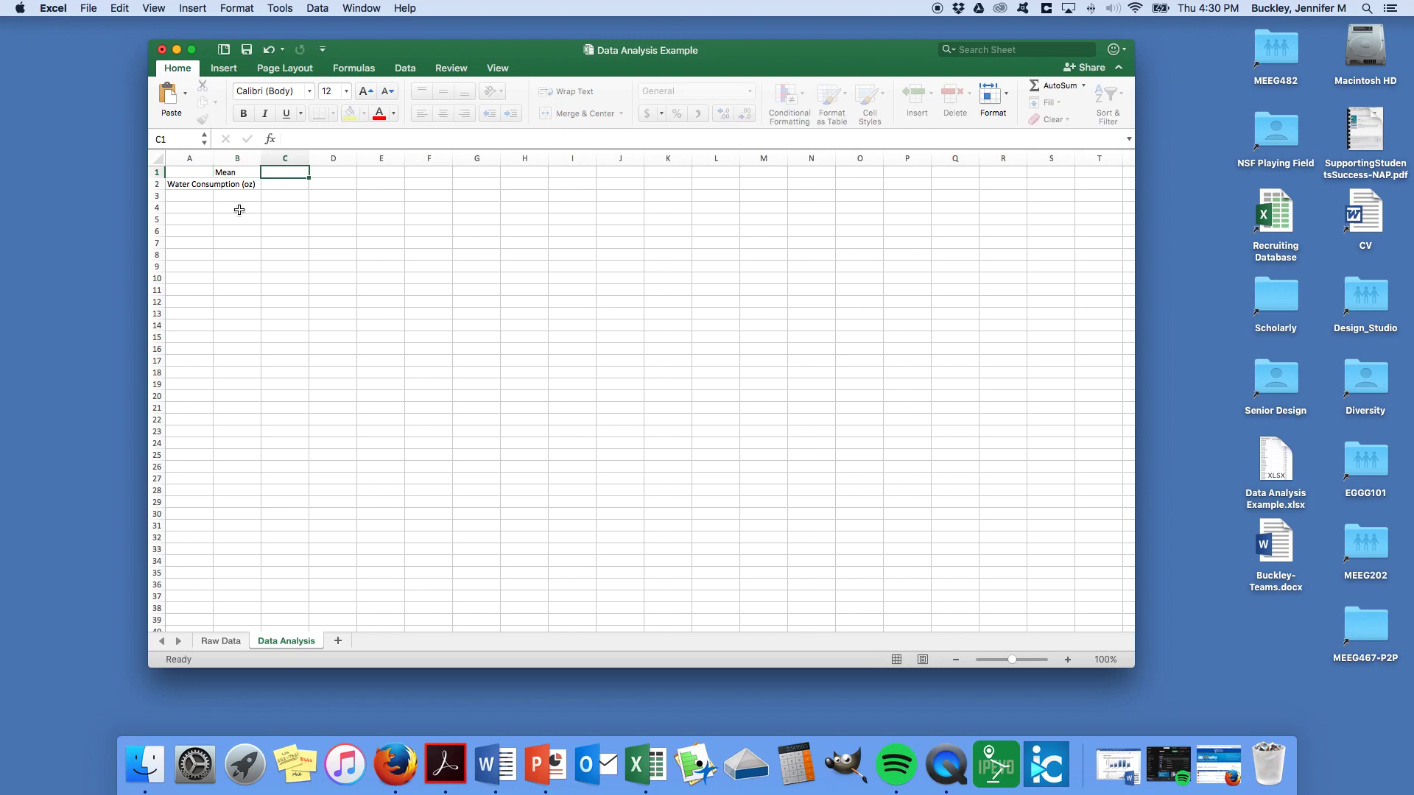
text(St. D)
key(Return)
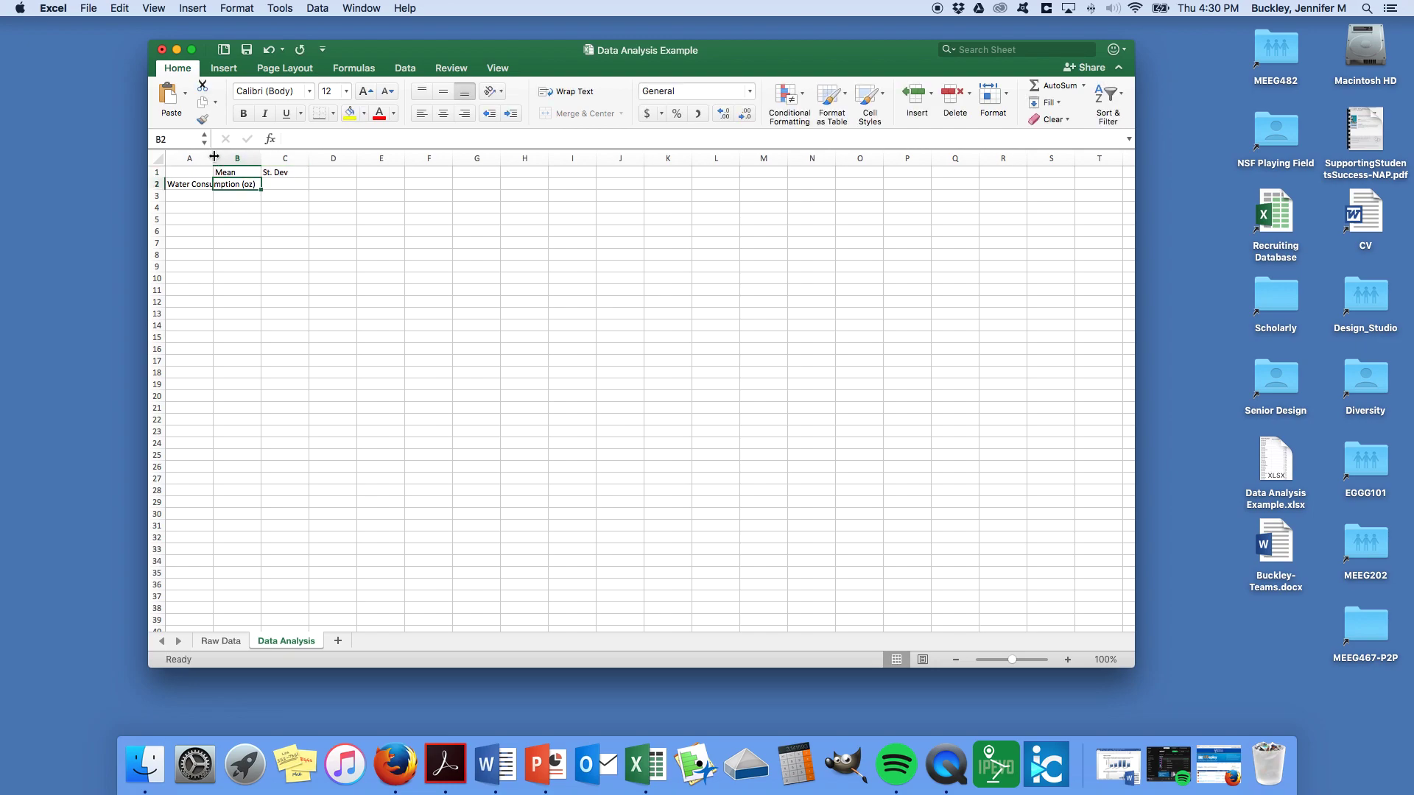
double_click(213, 156)
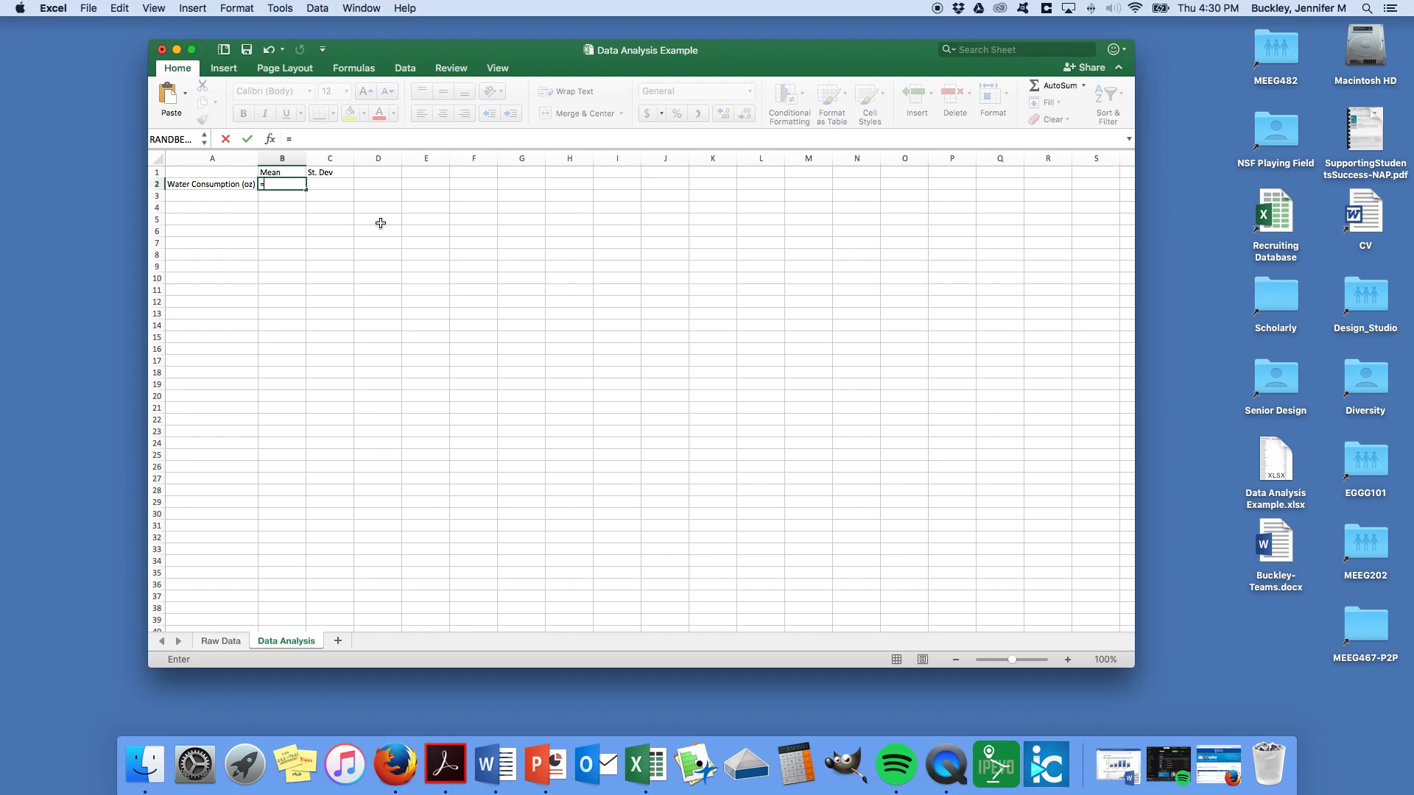
Calculate the mean water consumption in B2 with the formula =AVERAGE('Raw Data'!B2:B225).
text(average()
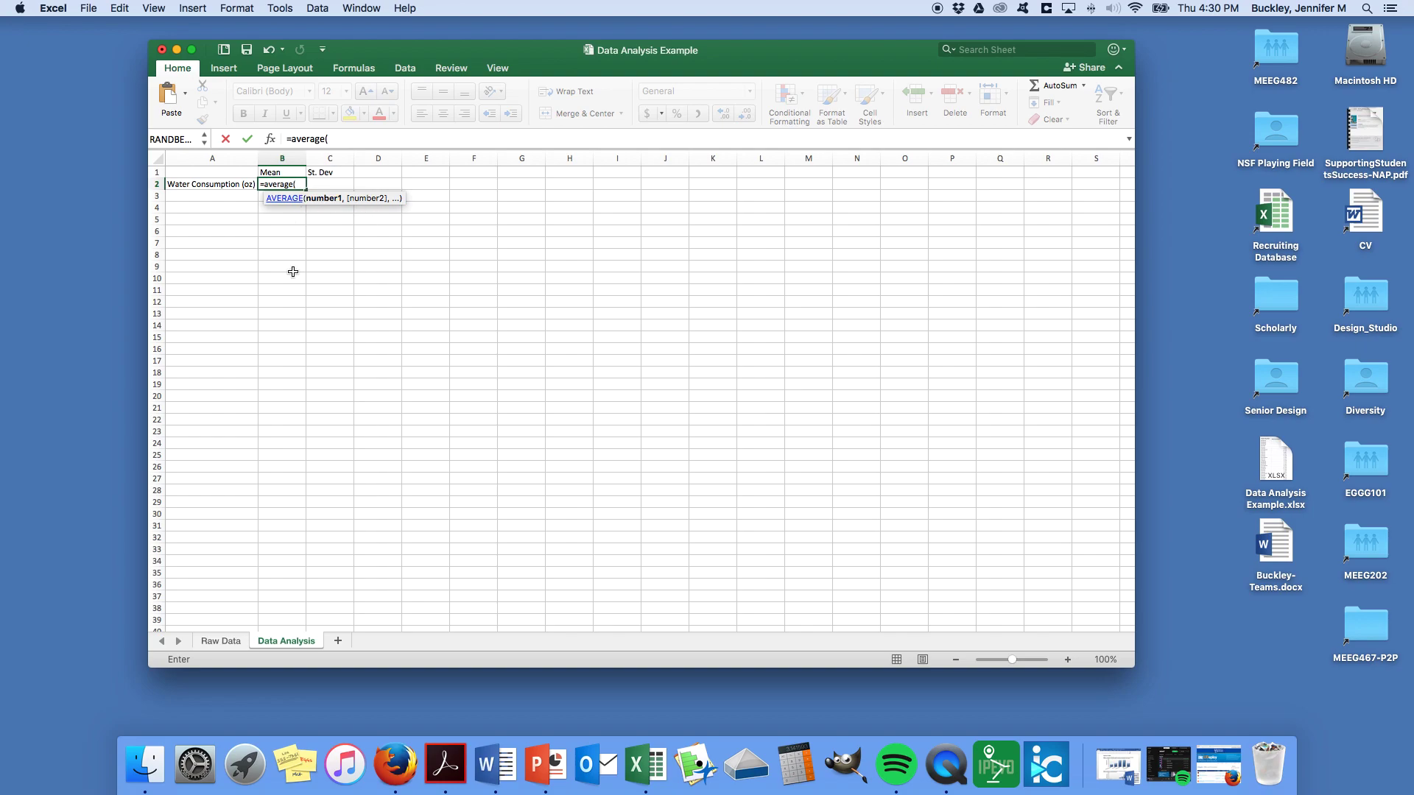
click(232, 642)
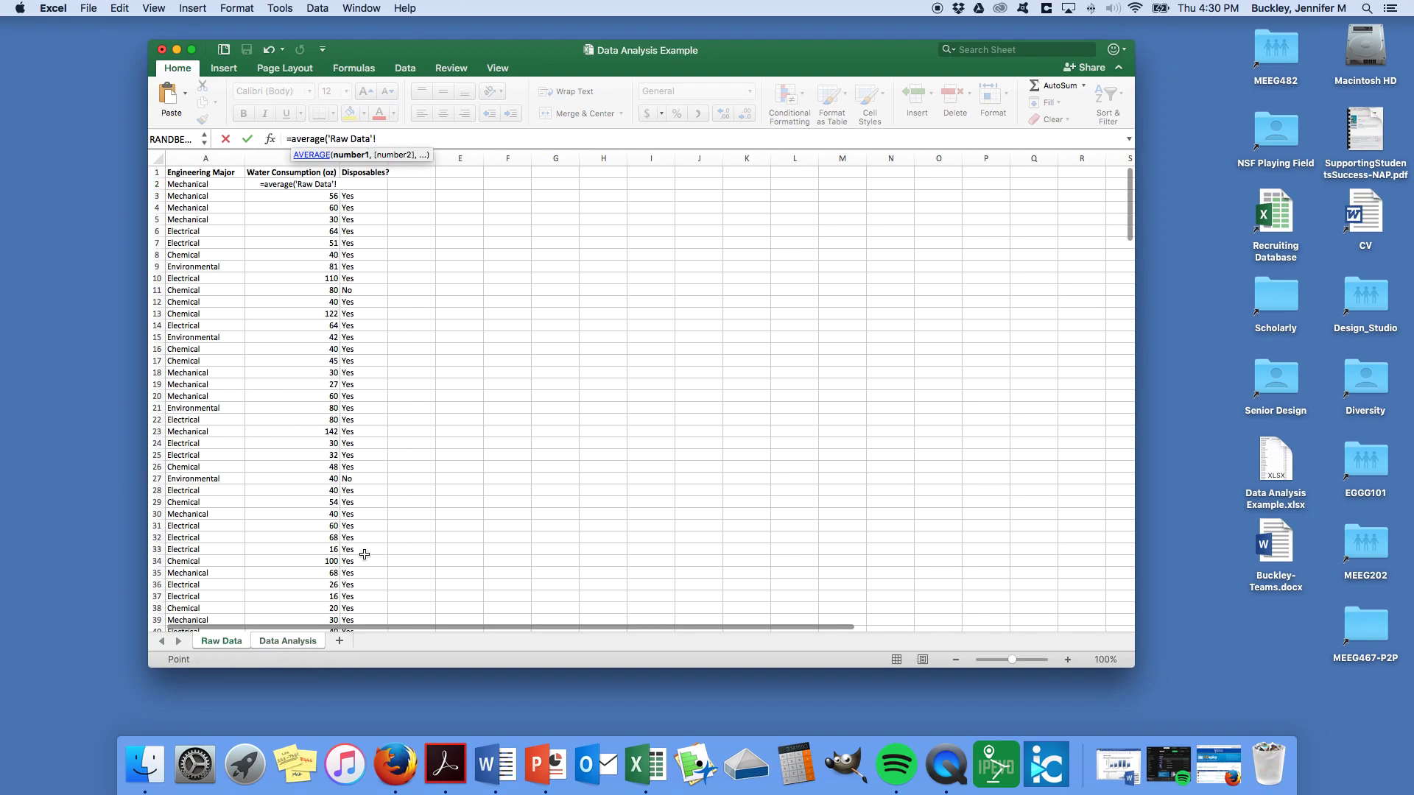
click(285, 188)
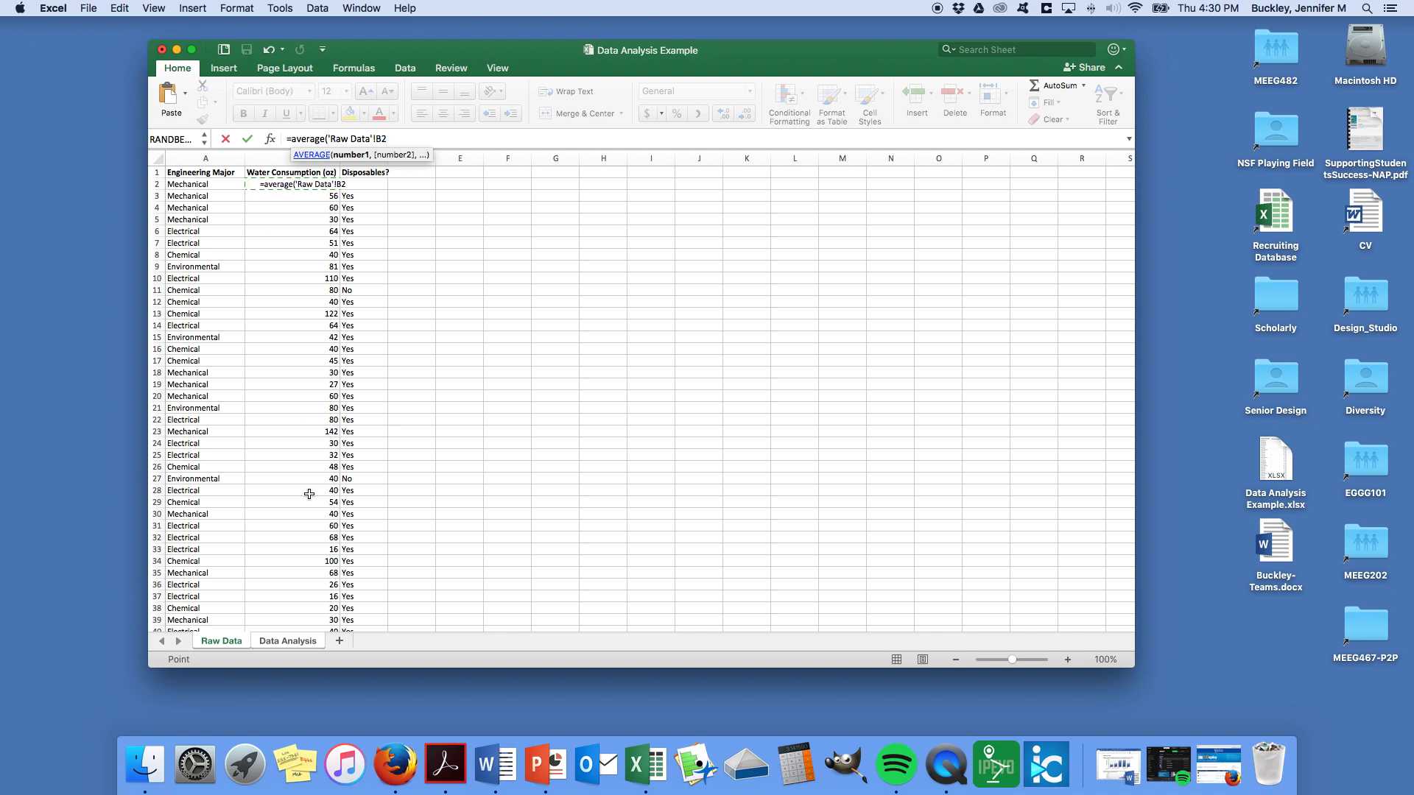
scroll(310, 493, down, 15)
scroll(315, 505, down, 20)
scroll(314, 505, up, 4)
shift+click(301, 331)
text())
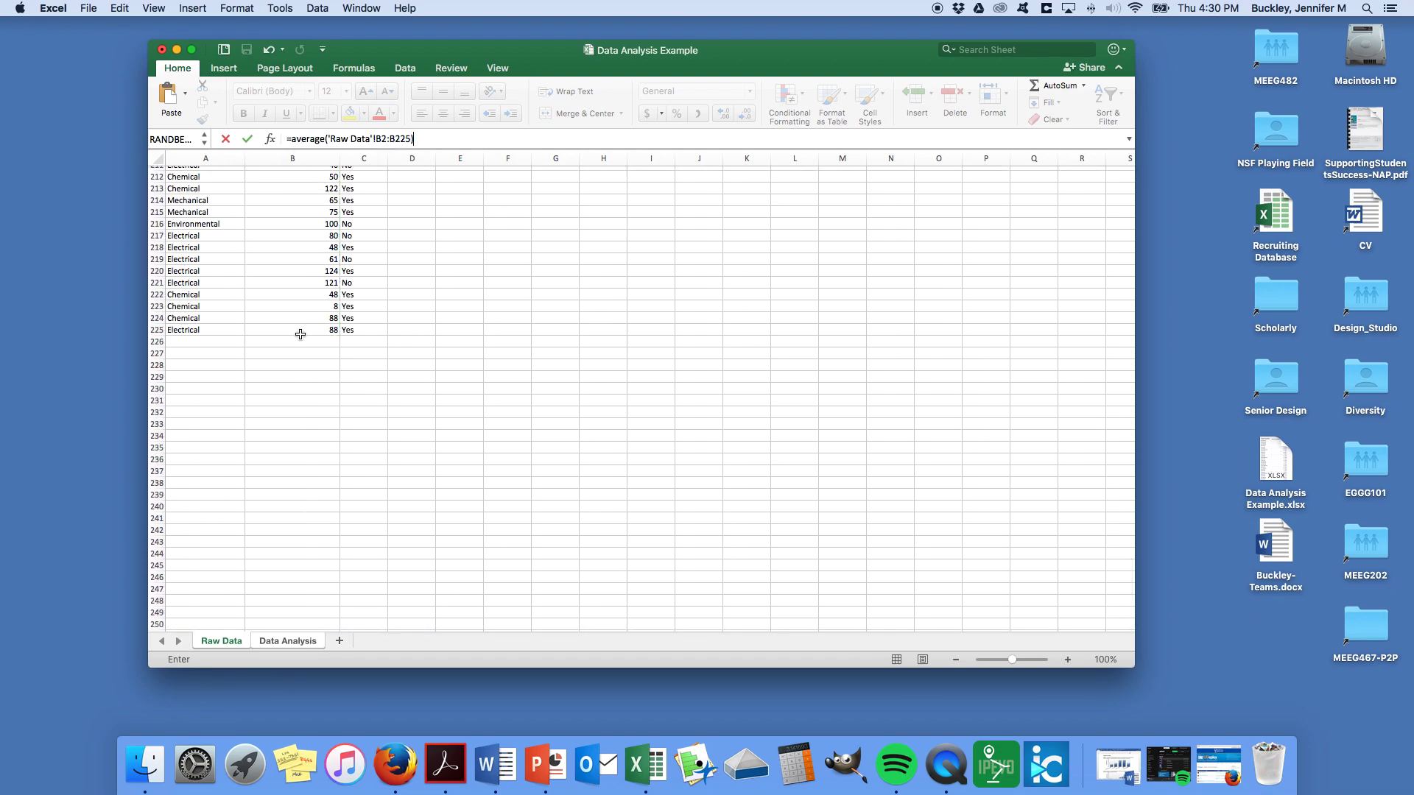
key(Return)
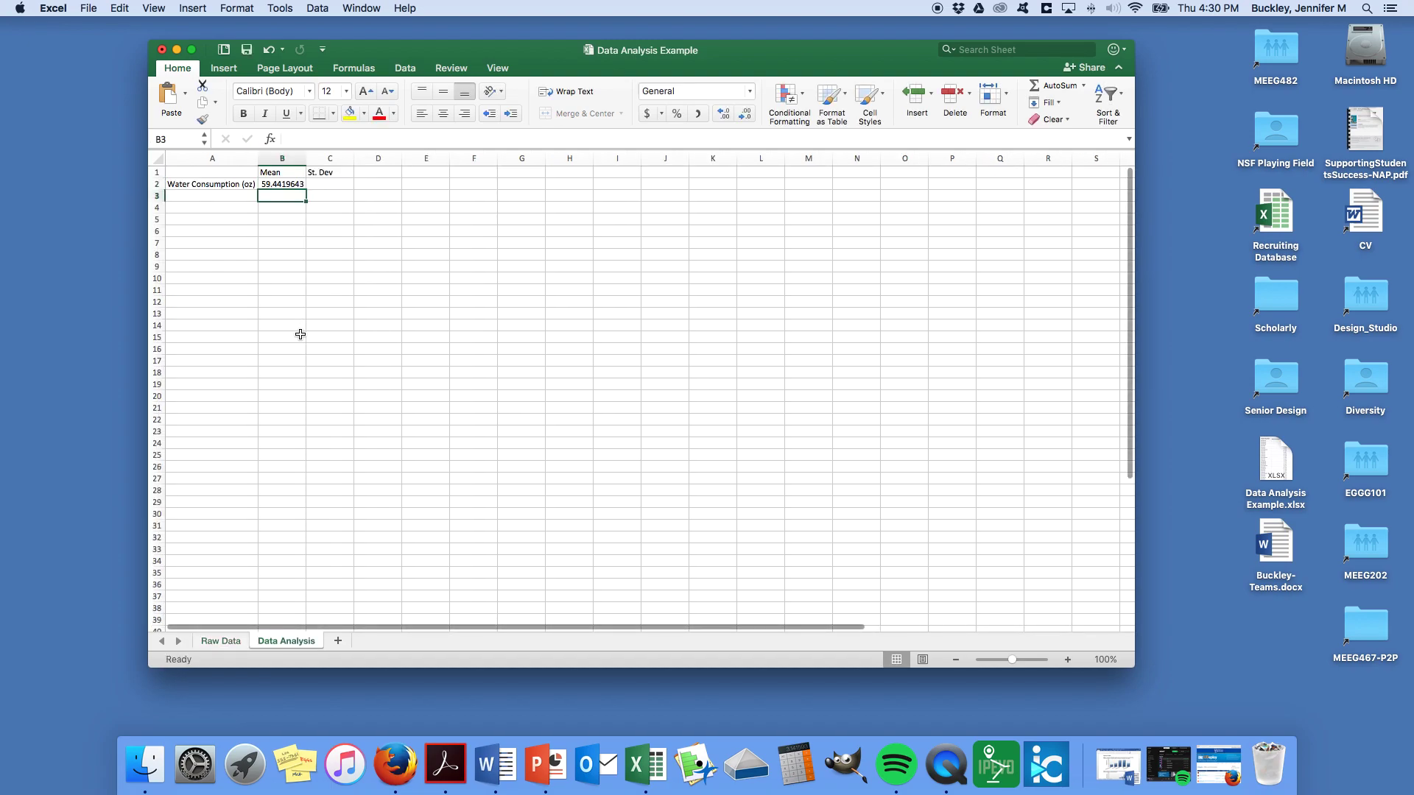
Calculate the standard deviation of water consumption in C2 with the formula =STDEV('Raw Data'!B2:B225).
click(276, 184)
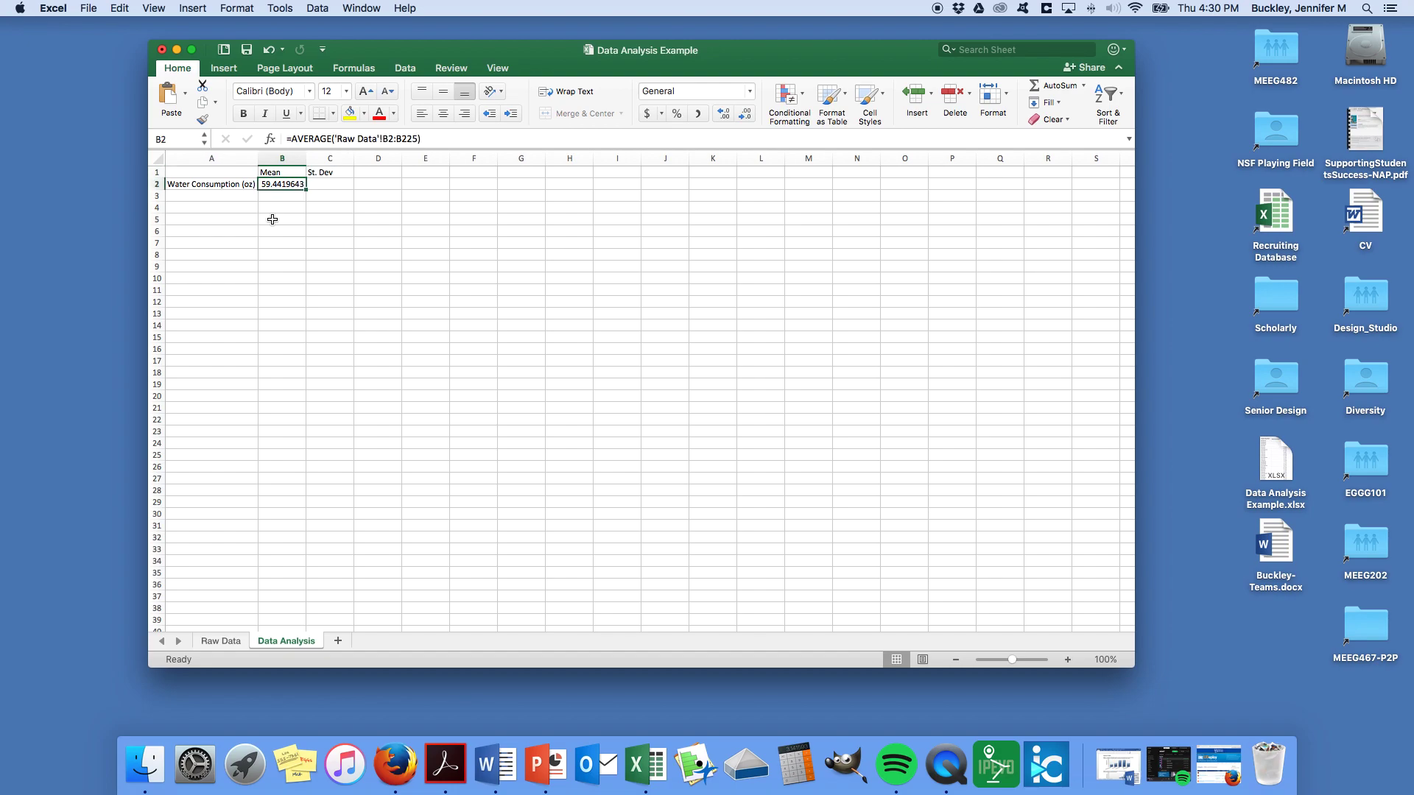
key(Right)
text(=stdev()
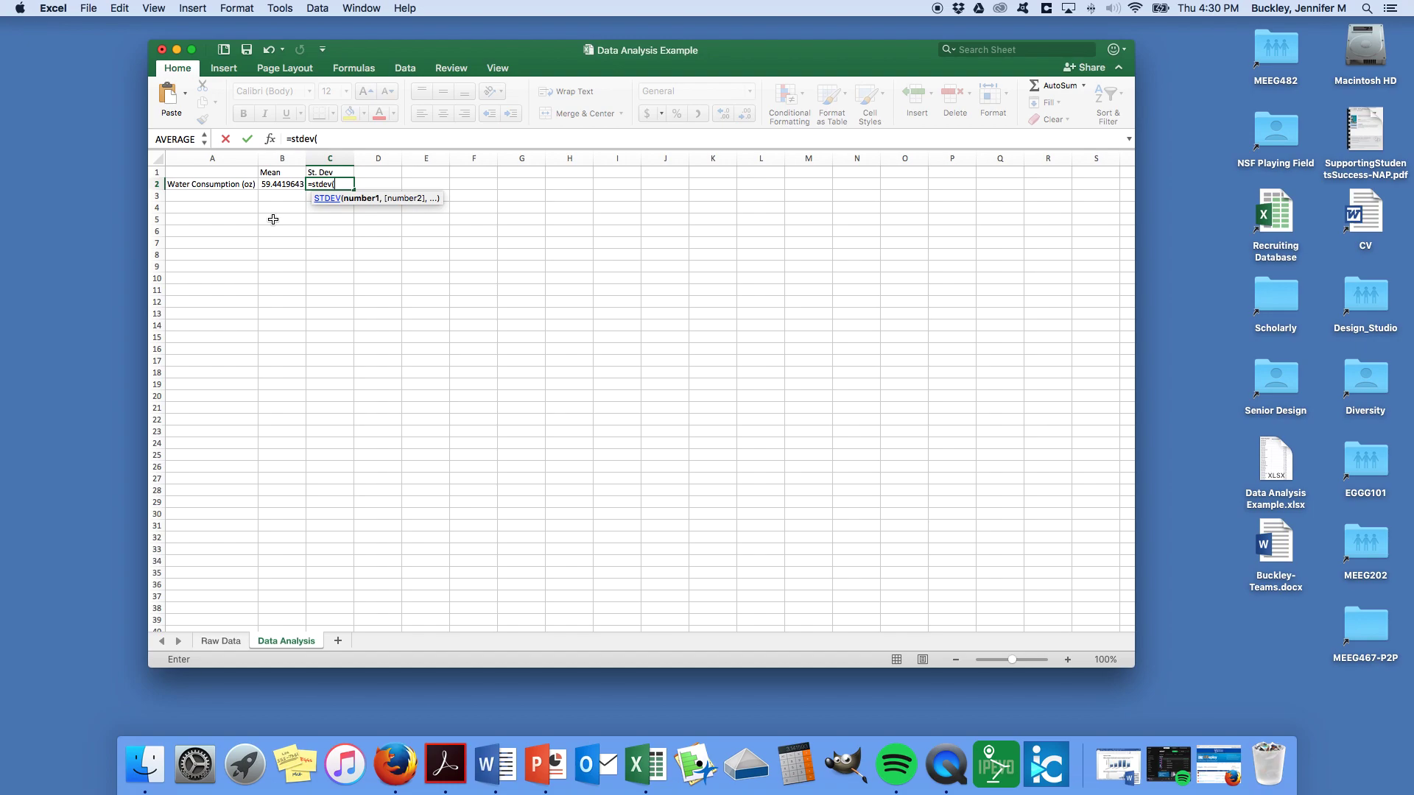
click(220, 642)
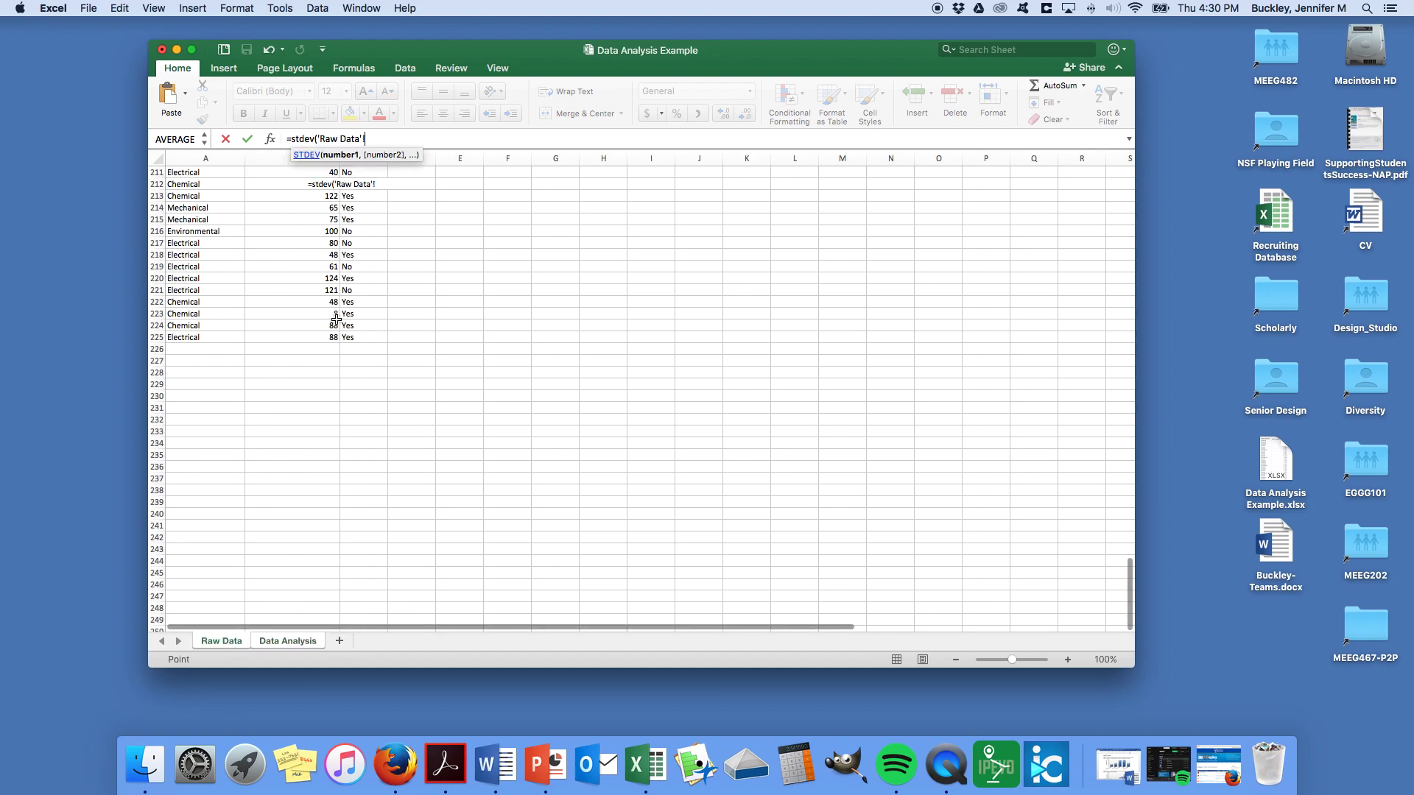
scroll(337, 320, up, 20)
scroll(338, 319, right, 8)
scroll(360, 317, left, 8)
scroll(366, 314, up, 5)
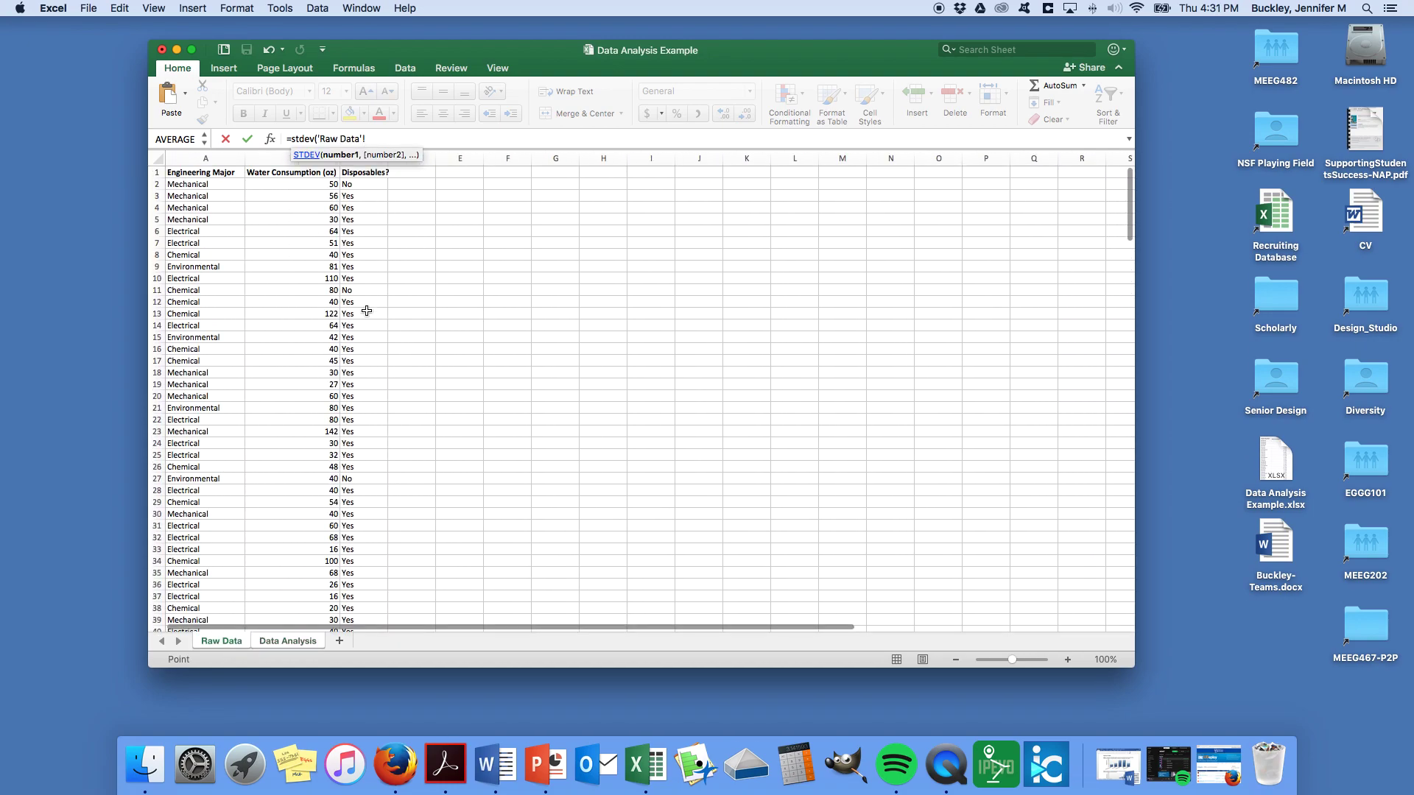
click(327, 185)
scroll(324, 461, down, 20)
scroll(324, 462, down, 20)
shift+click(317, 343)
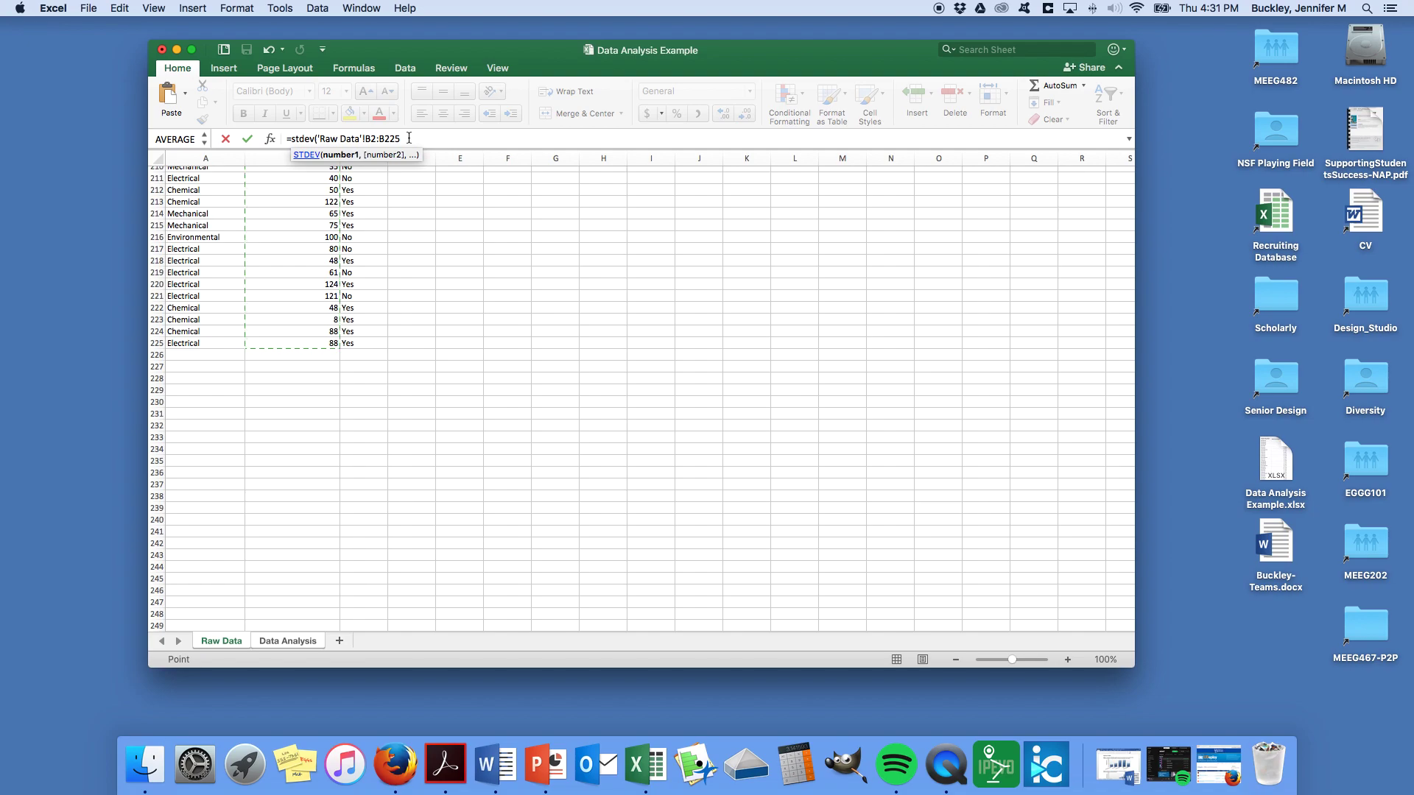
text())
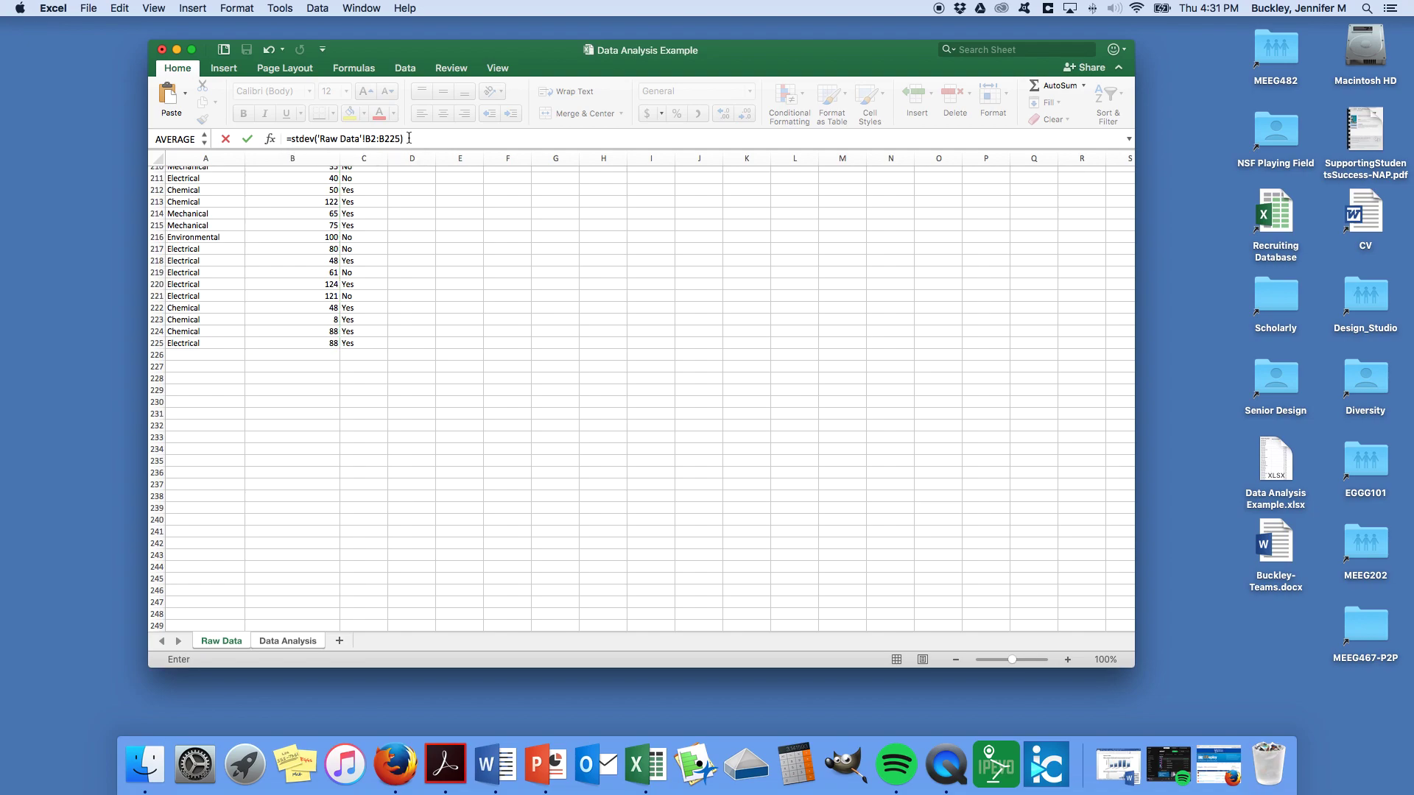
key(Return)
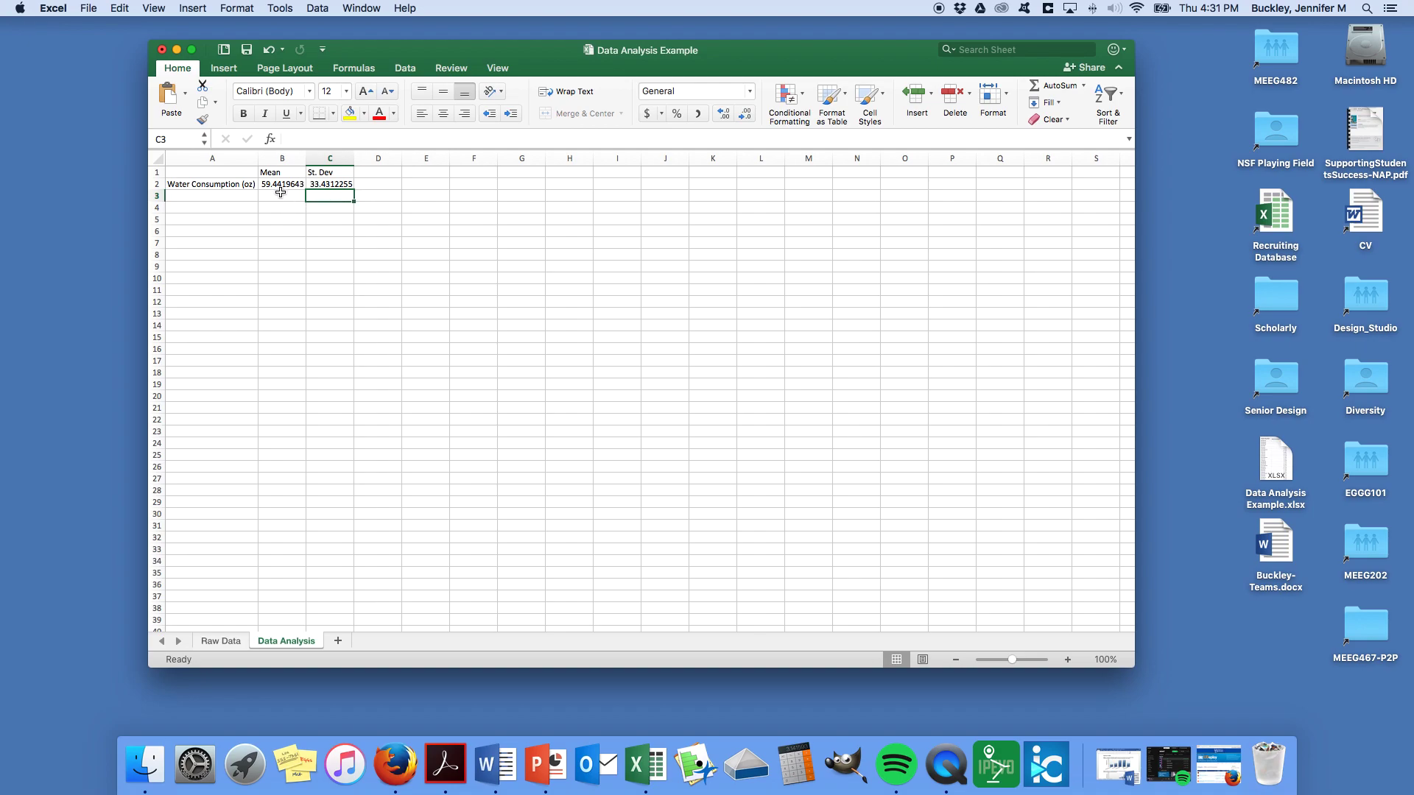
Format the mean and standard deviation in B2:C2 as Number with 0 decimal places.
drag(284, 184, 332, 185)
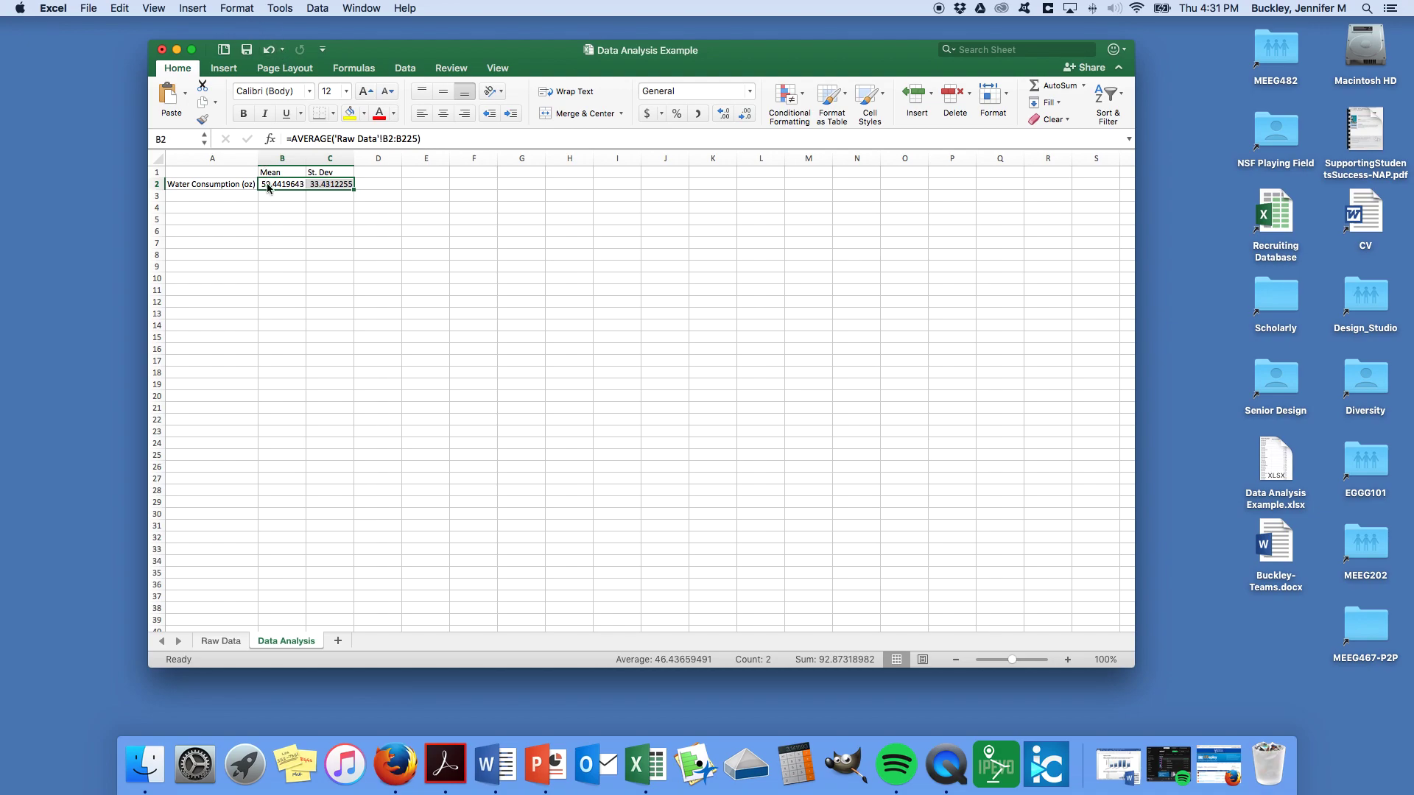
click(237, 9)
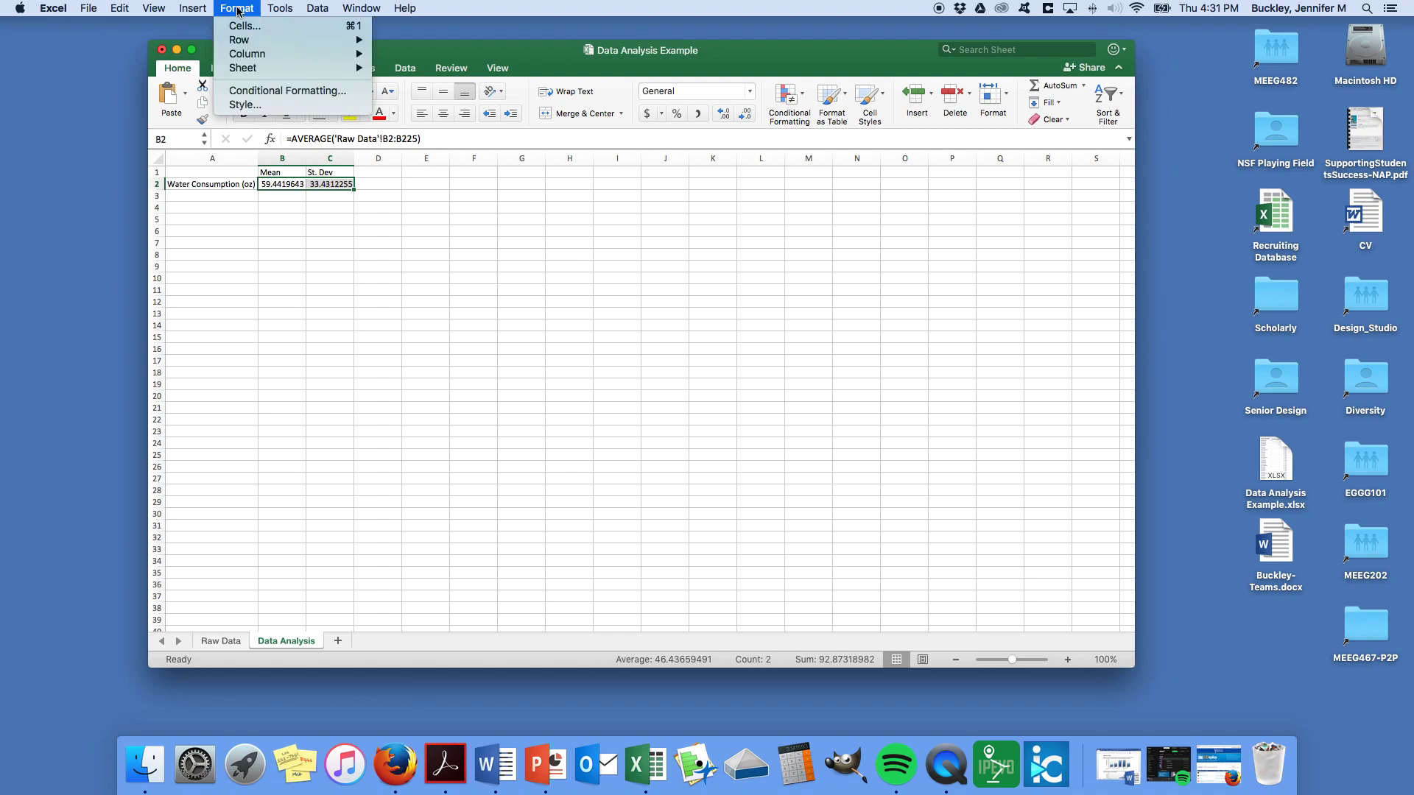
click(243, 28)
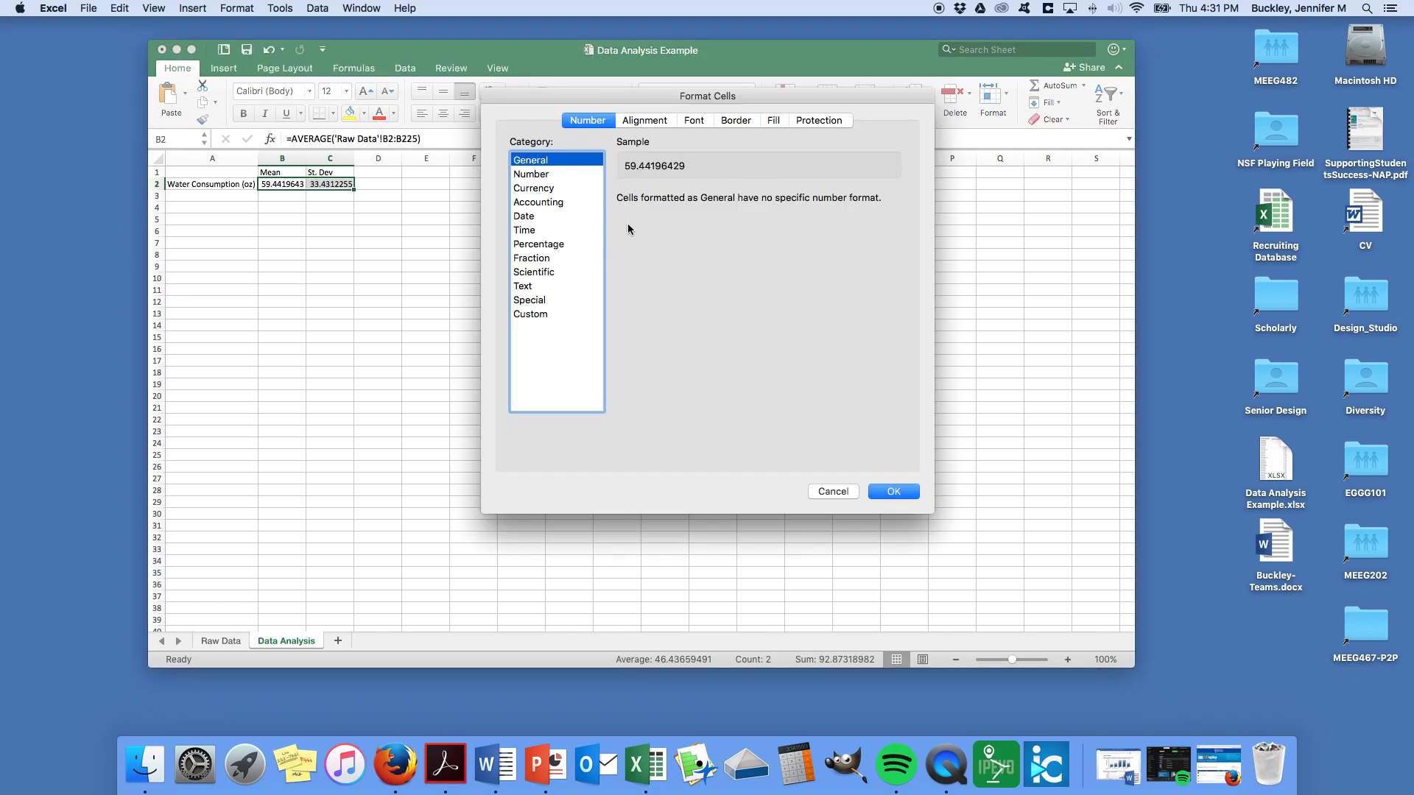
click(556, 174)
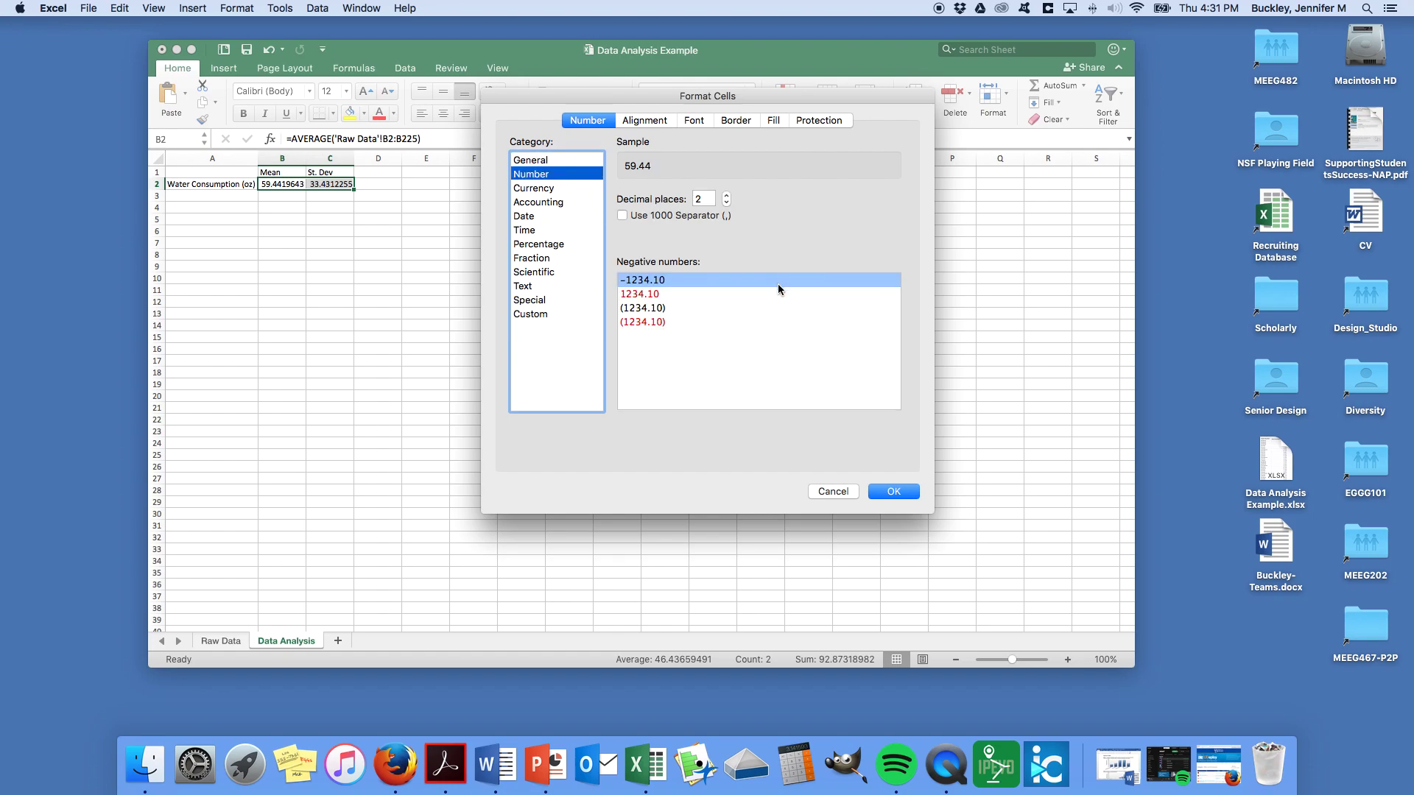
click(726, 203)
click(726, 203)
click(892, 491)
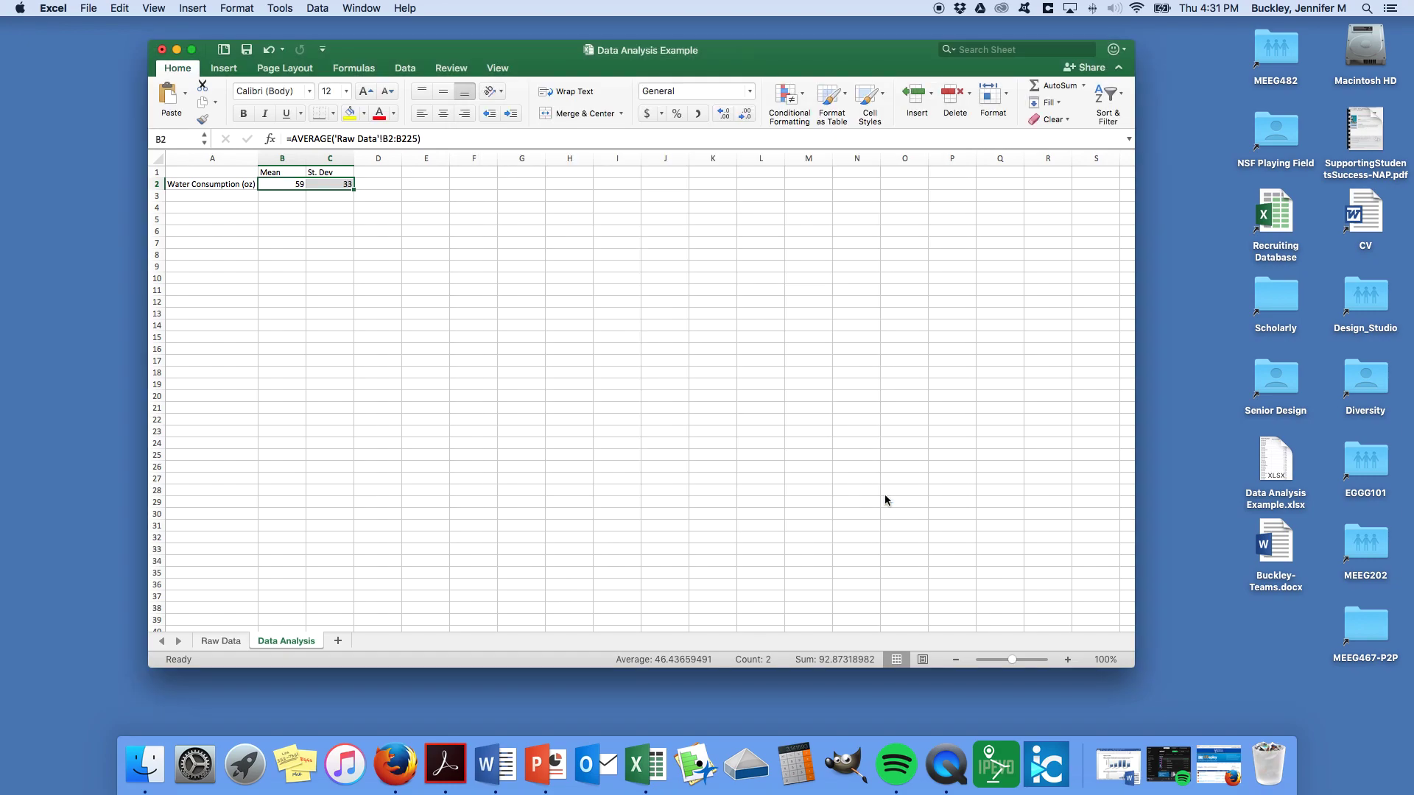
click(282, 219)
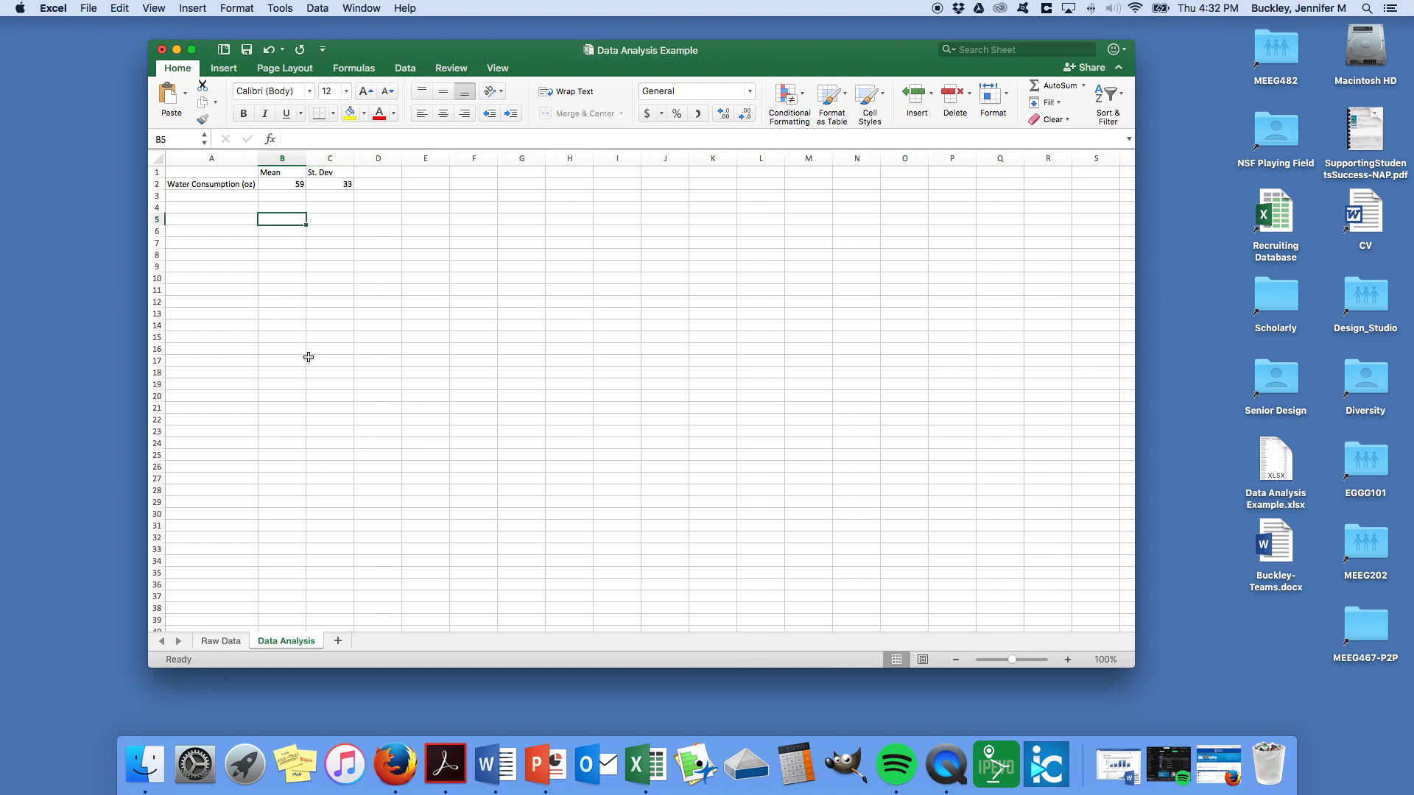
Check the column headings on the Raw Data sheet and add the row label "Disposables?" in cell A5 of Data Analysis.
click(224, 206)
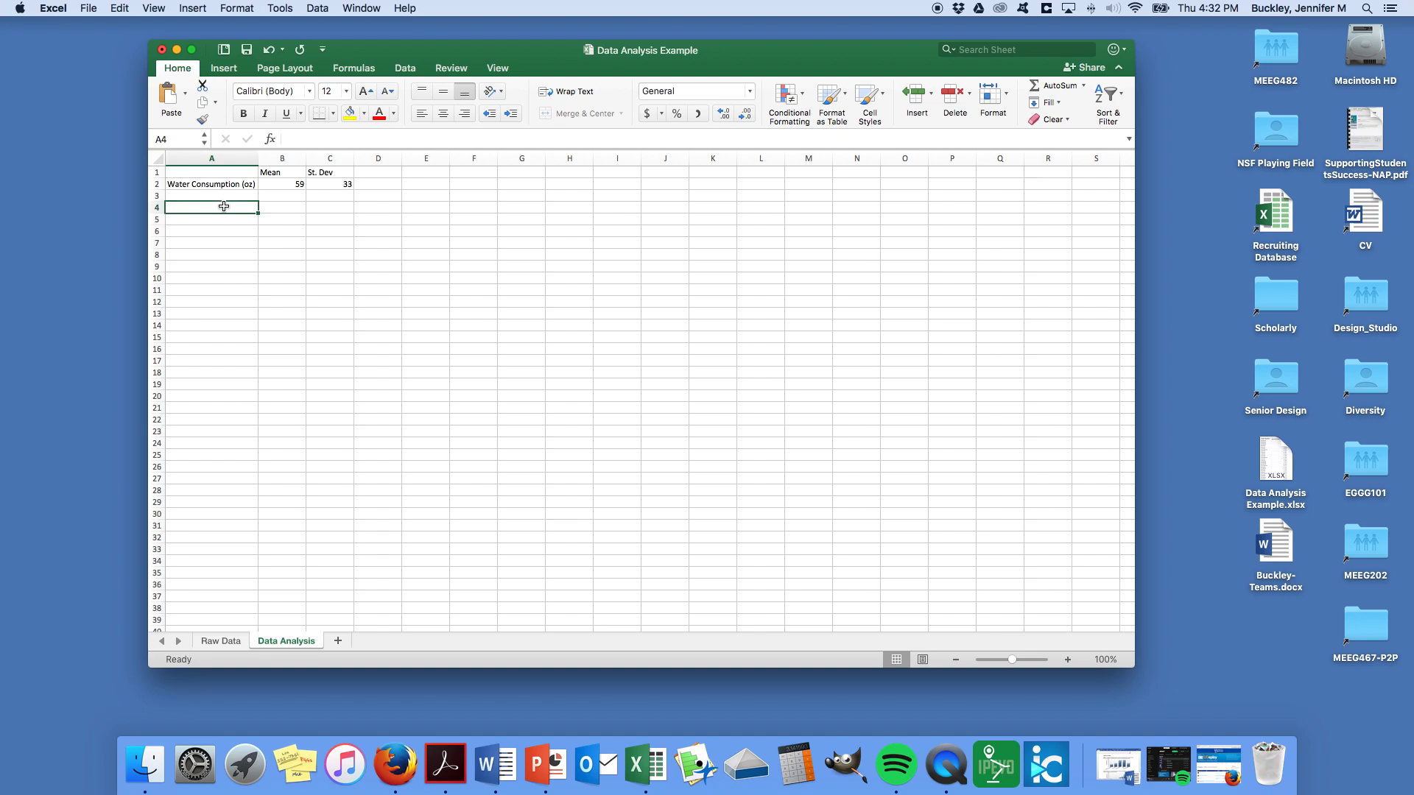
click(221, 640)
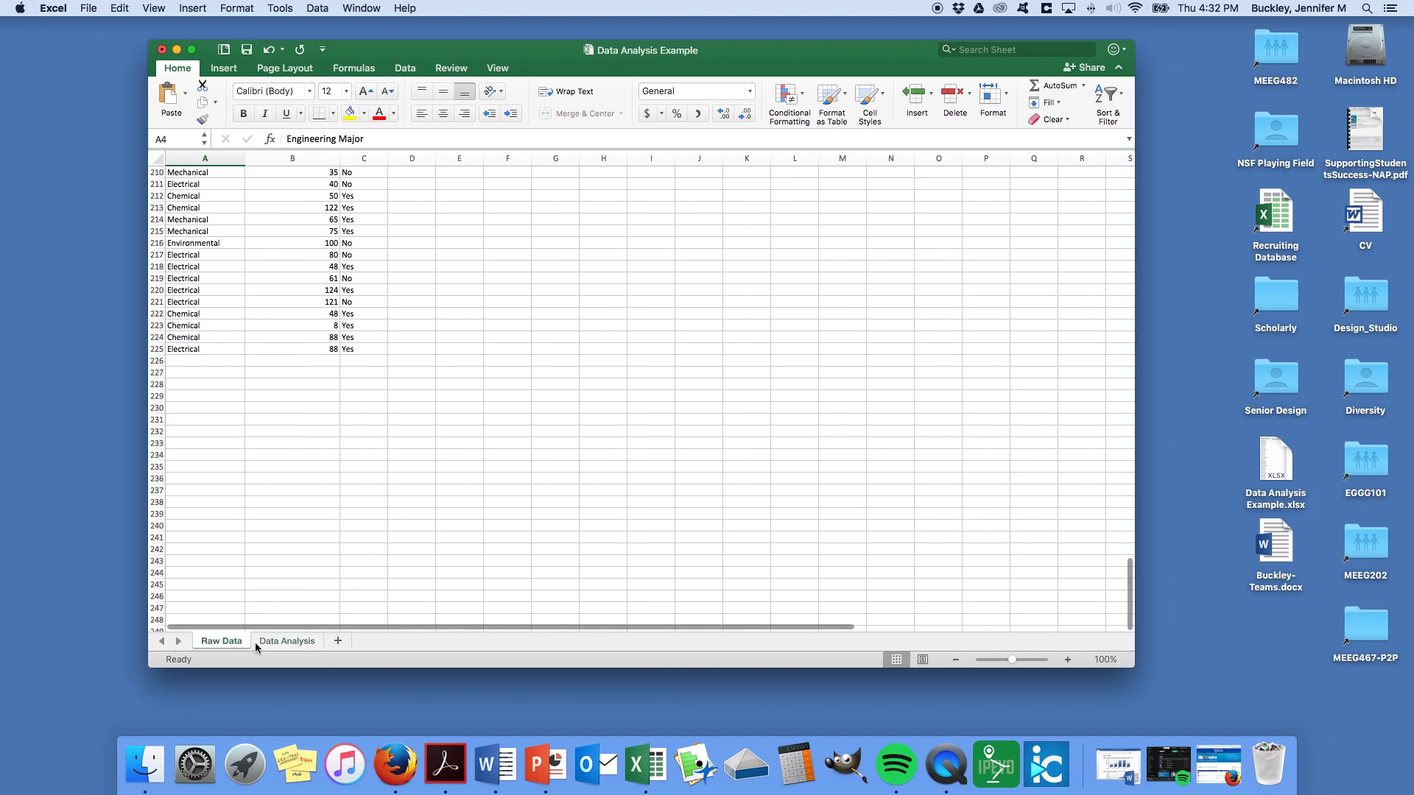
scroll(349, 258, up, 5)
scroll(350, 257, up, 10)
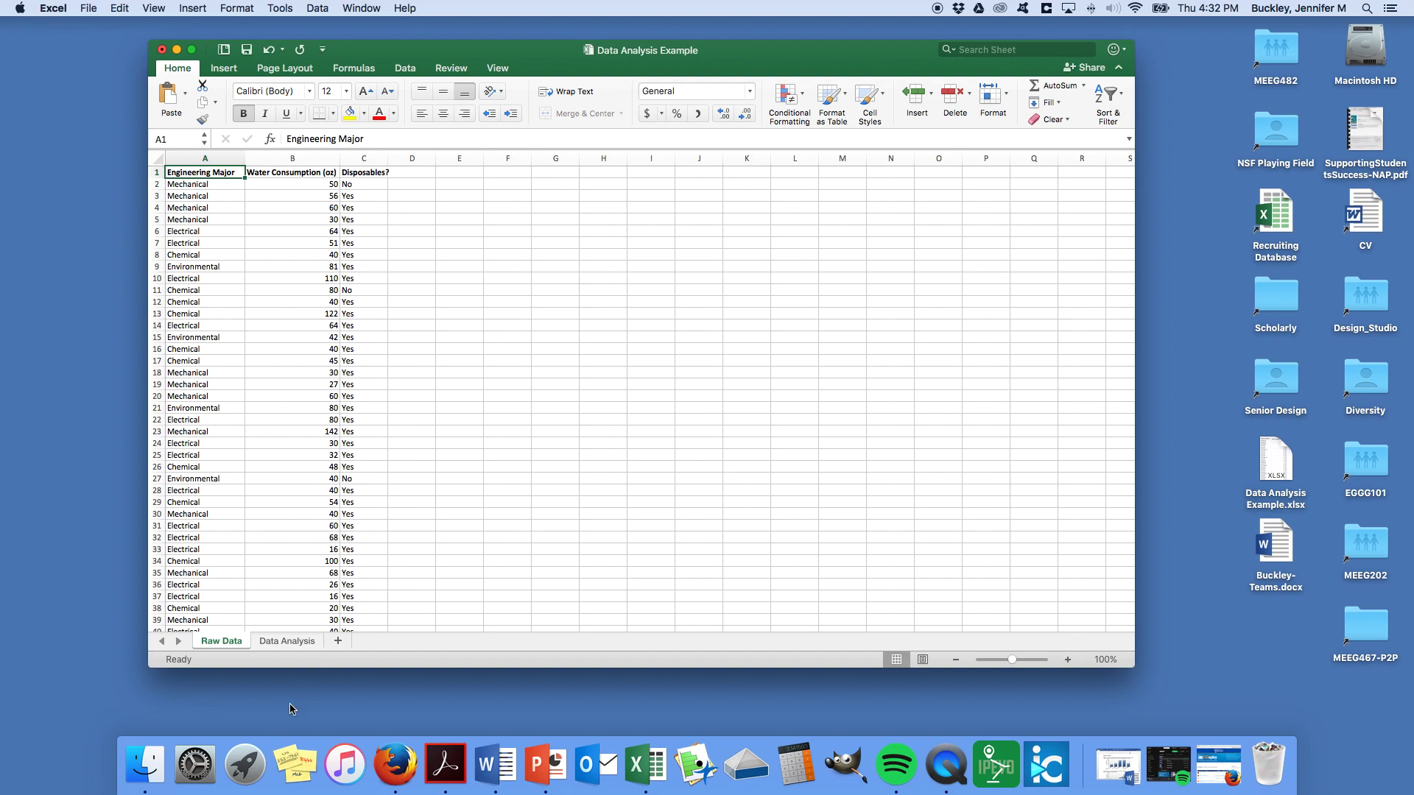
click(290, 641)
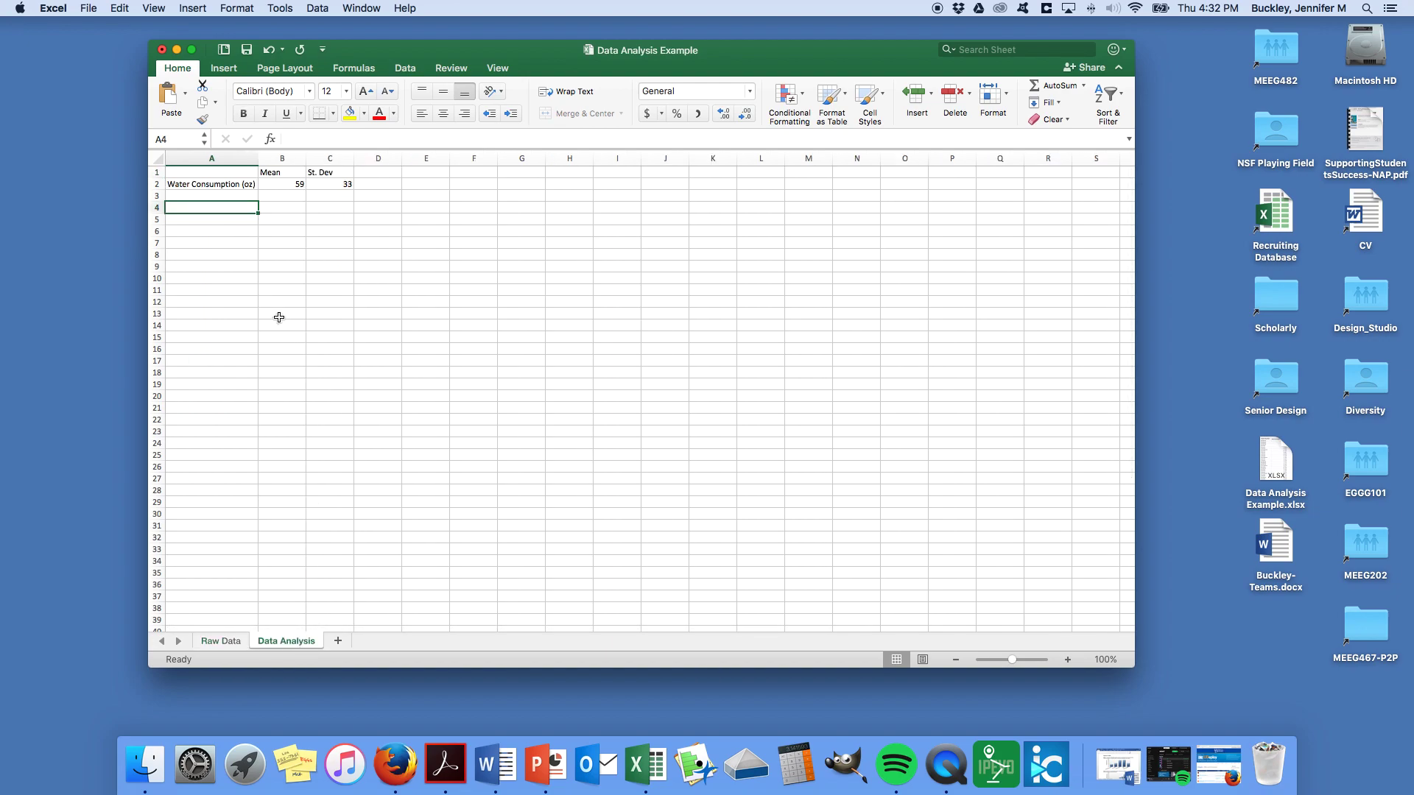
text(Disp)
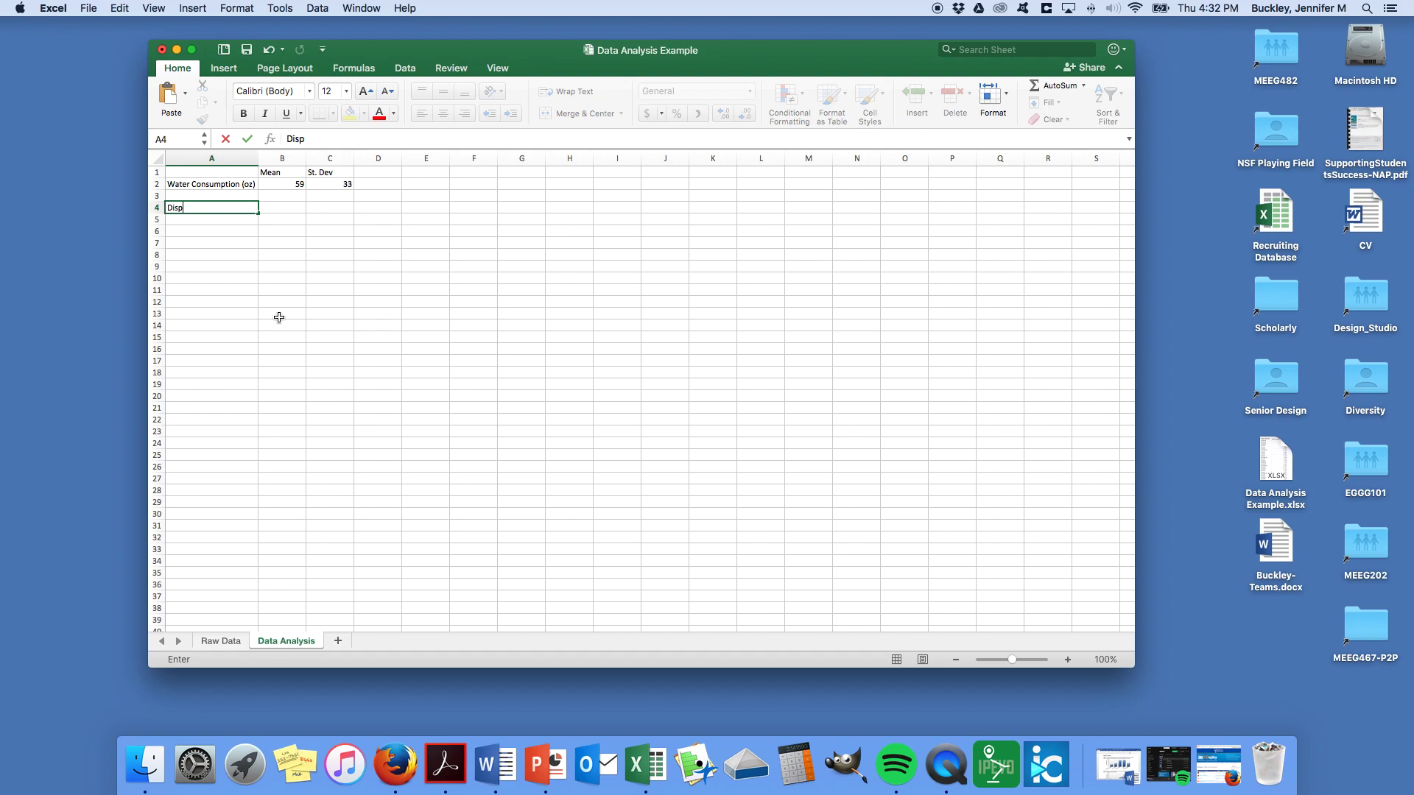
text(osables?)
key(Tab)
click(196, 209)
key(super+x)
click(205, 219)
key(super+v)
Enter the headers "No. Yes" in B4 and "No. No" in C4.
click(272, 209)
text(Y)
key(BackSpace)
text(No. Yes)
key(Tab)
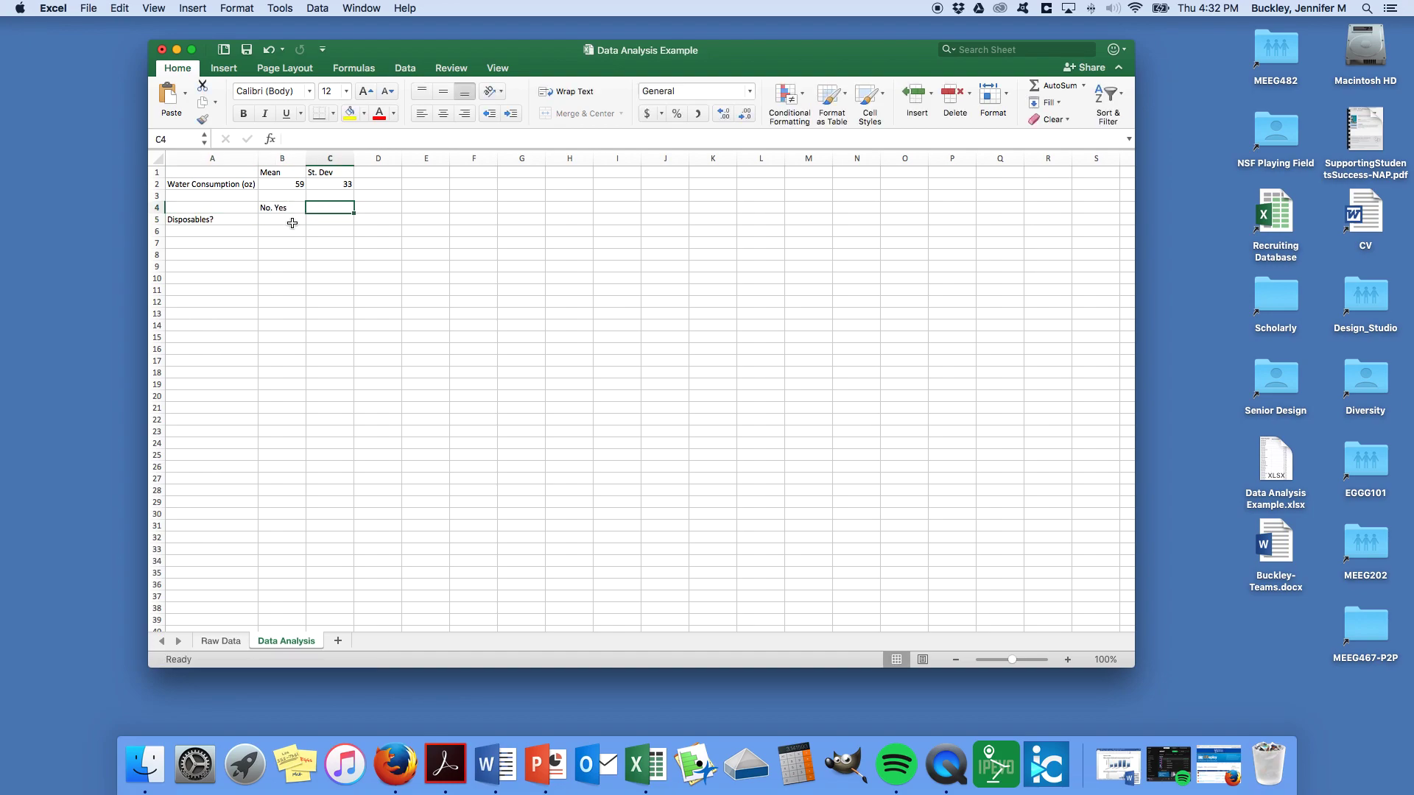
text(No. No)
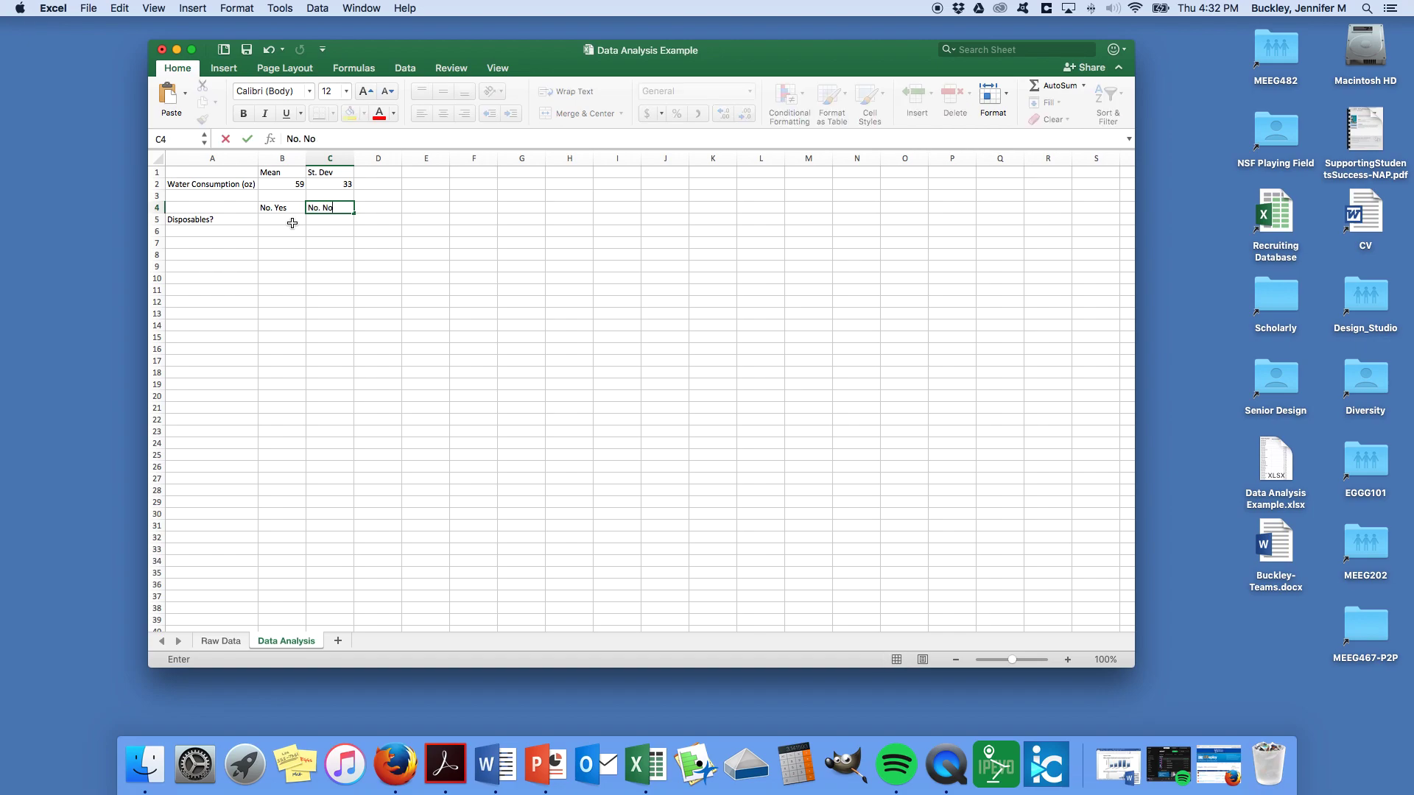
key(Return)
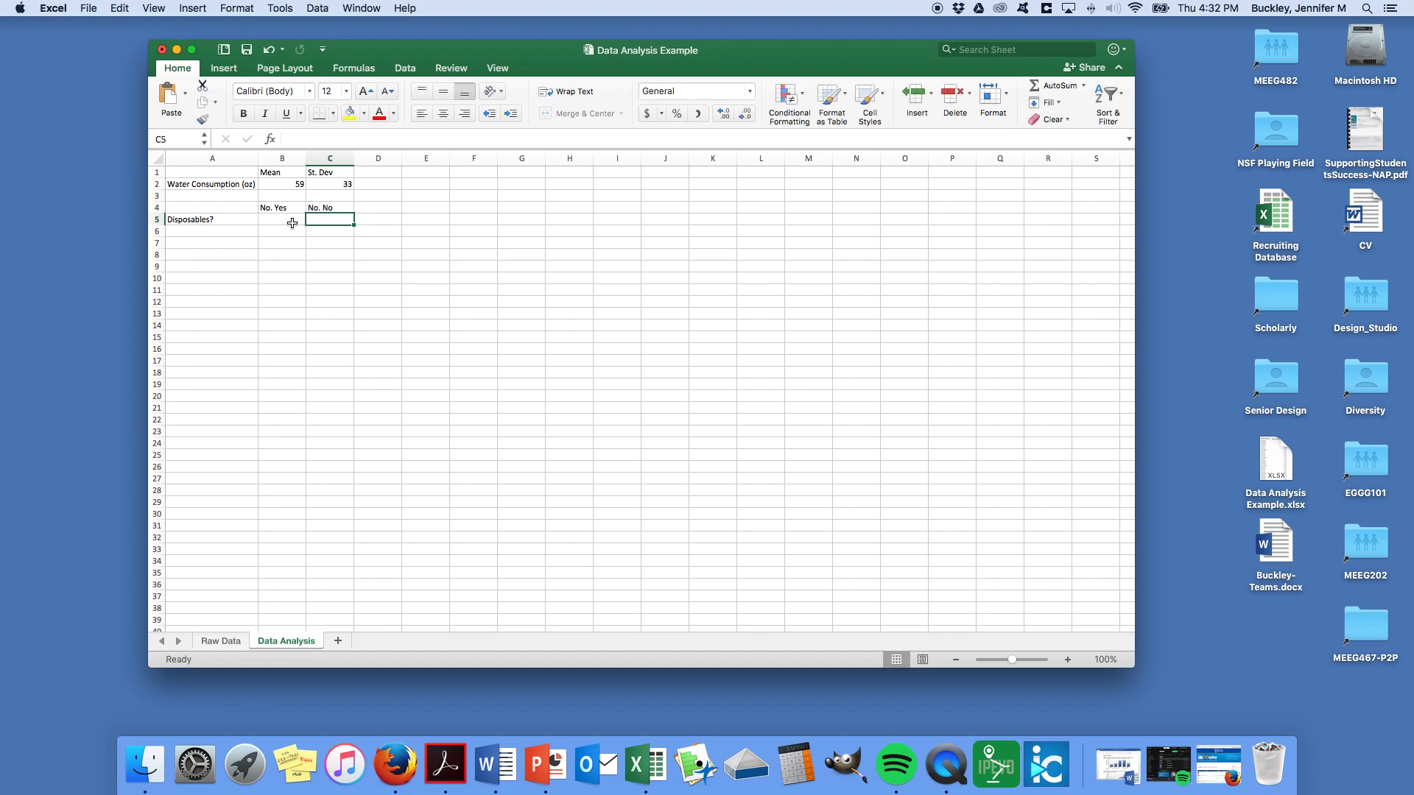
Count the Yes responses for disposables in B5 with the formula =COUNTIF('Raw Data'!C:C,"Yes").
text(=ounti)
key(BackSpace)
key(BackSpace)
key(BackSpace)
key(BackSpace)
key(BackSpace)
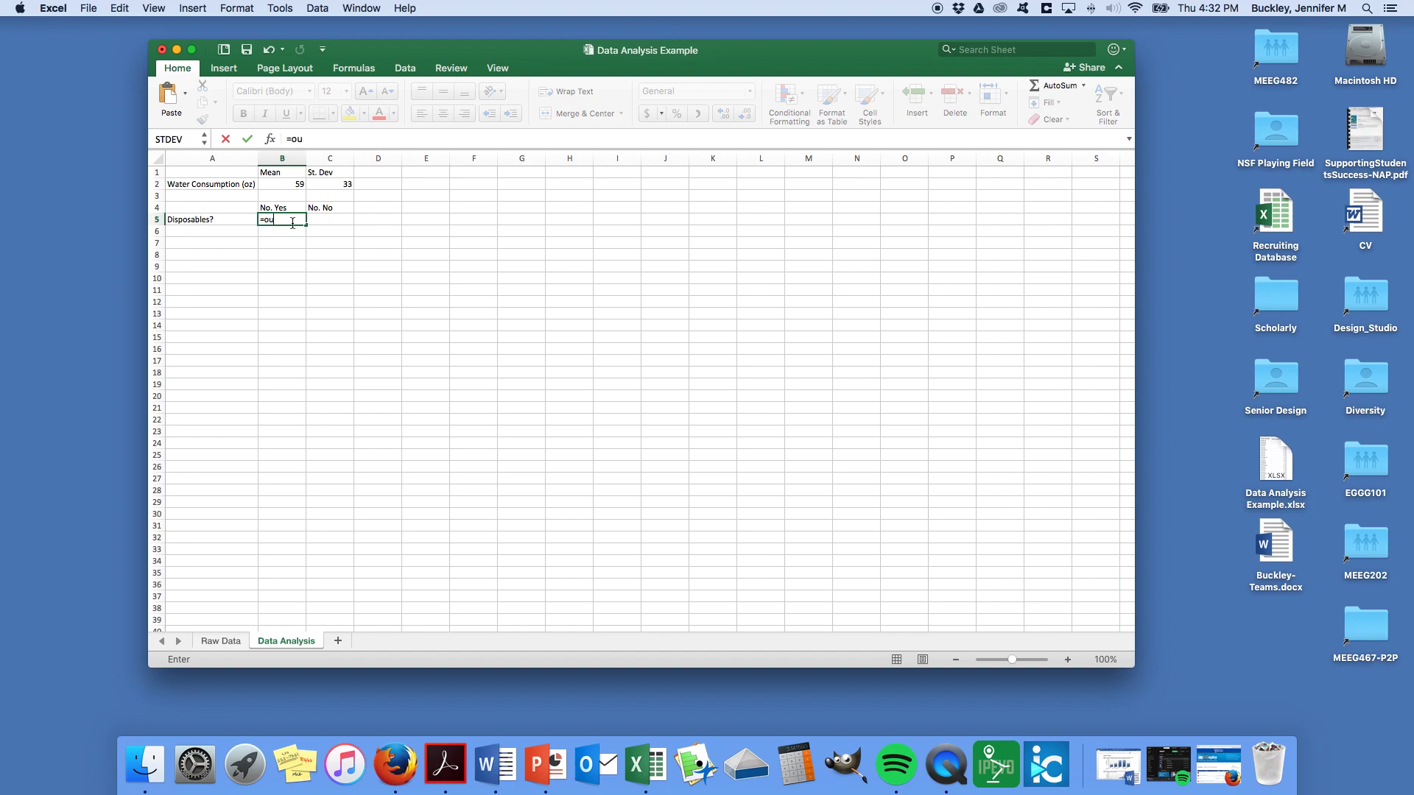
text(countif()
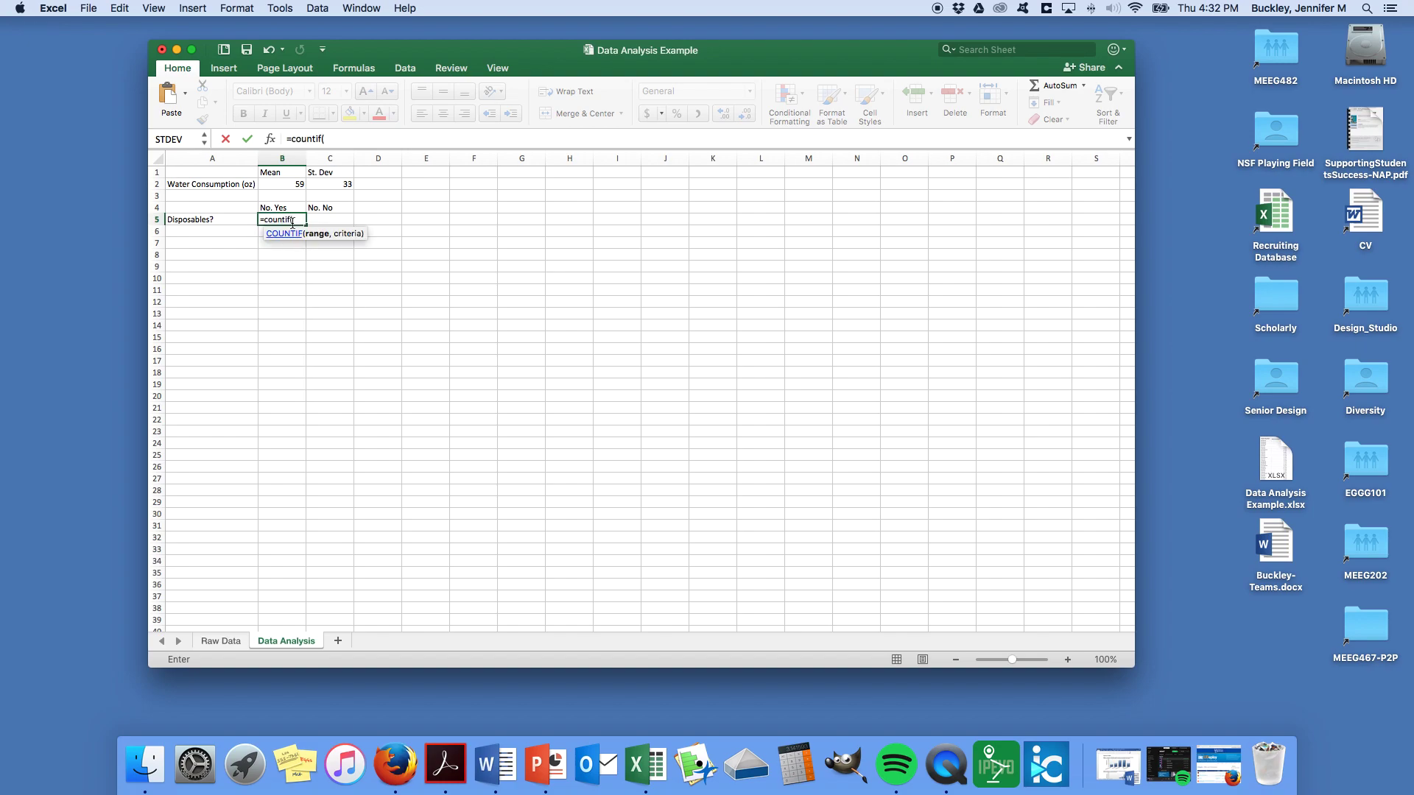
click(234, 642)
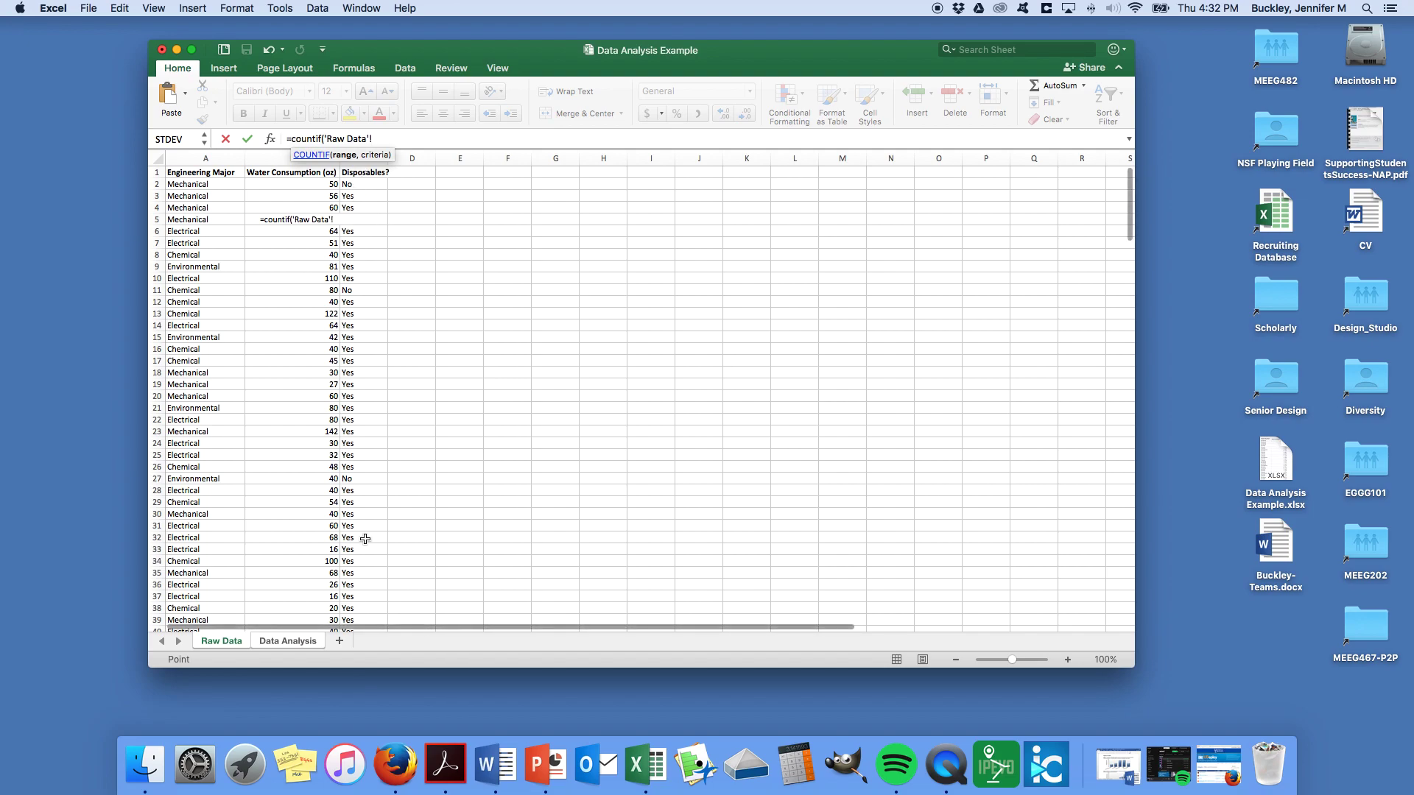
click(368, 163)
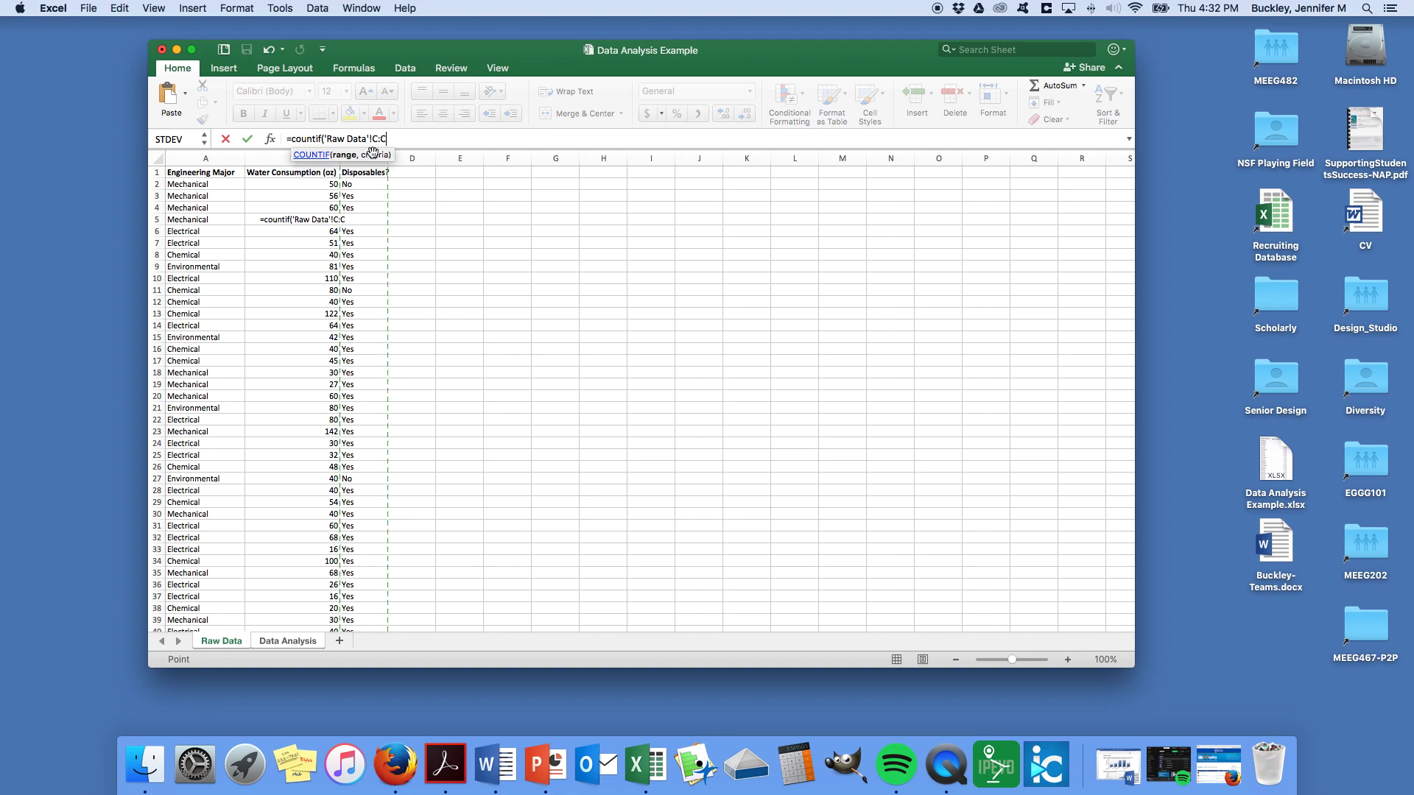
text(,)
text("Yes")
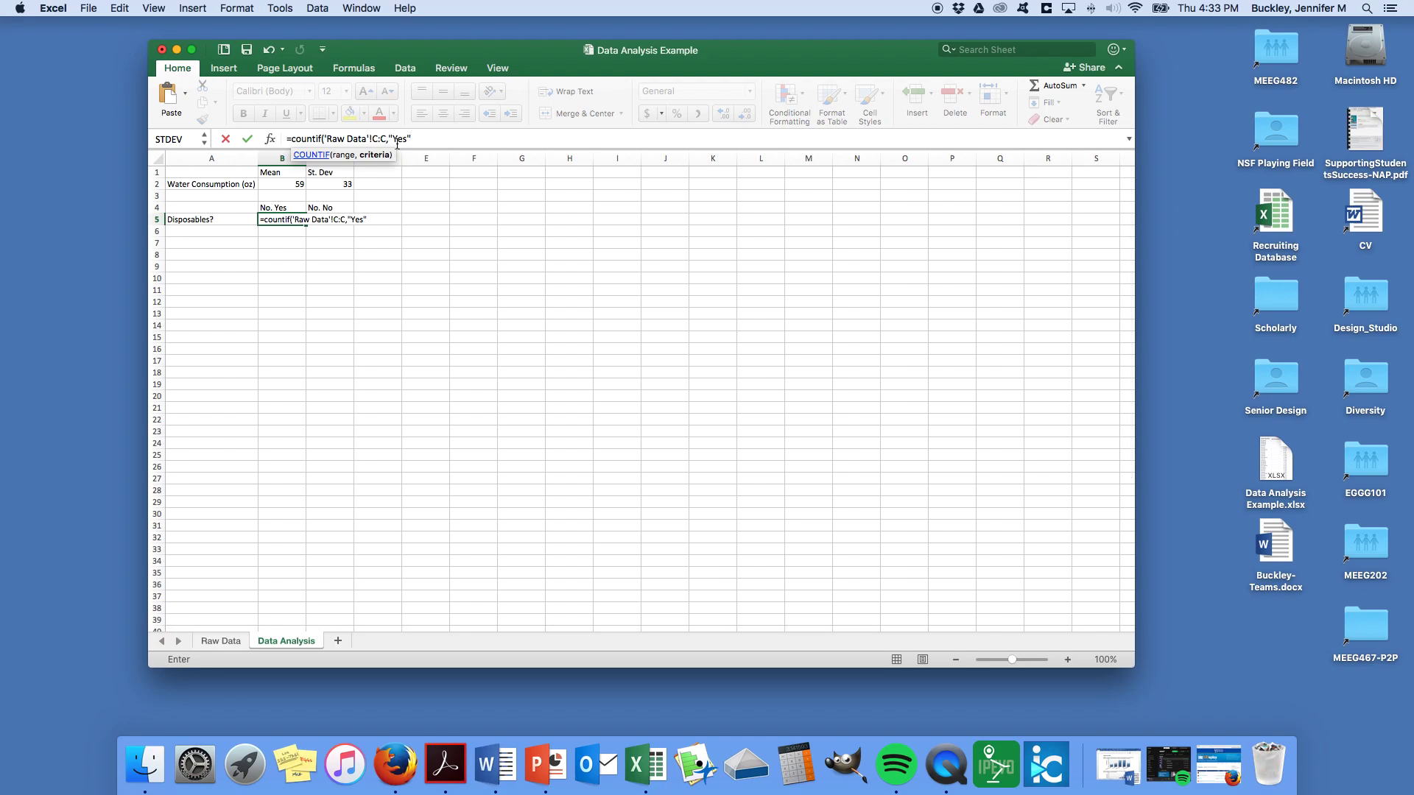
text())
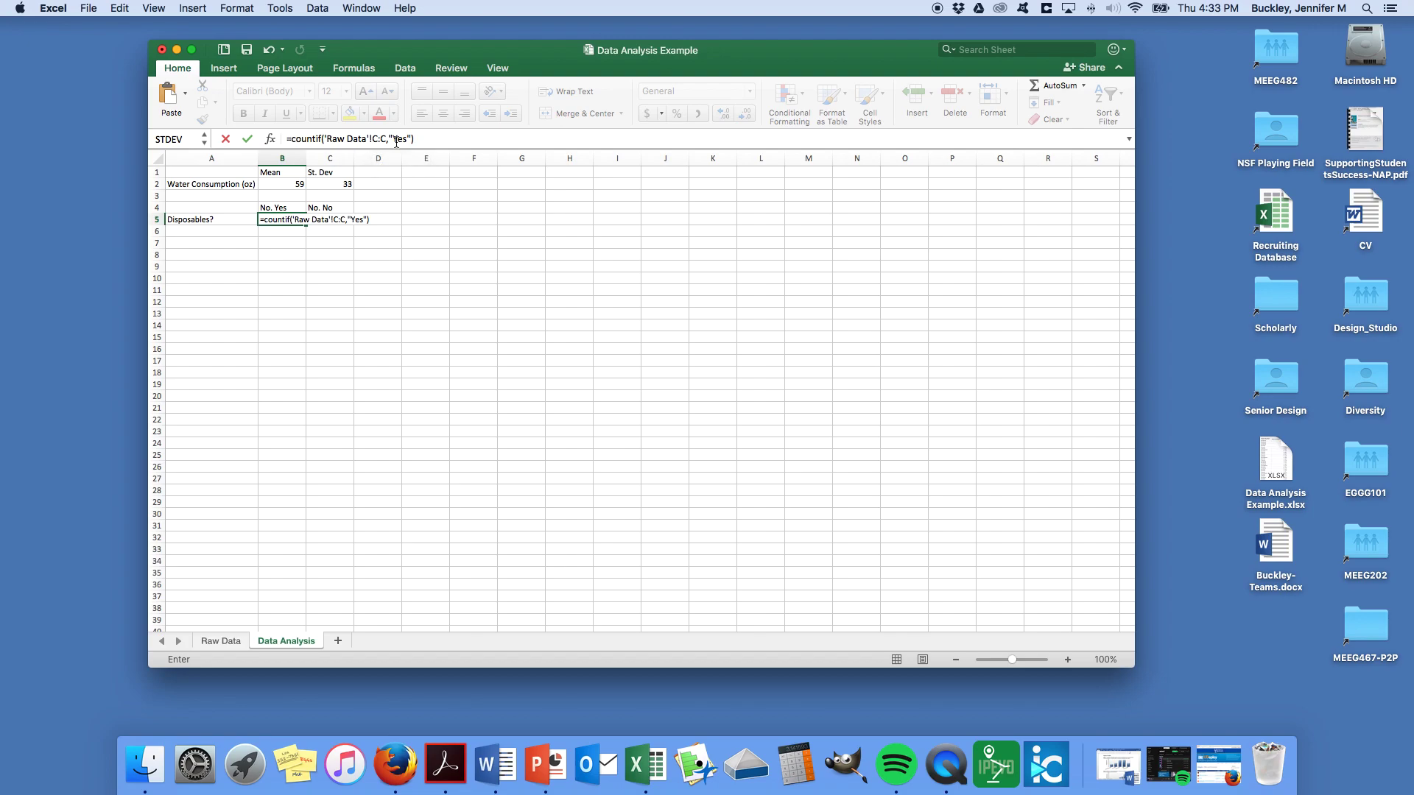
key(Return)
key(Up)
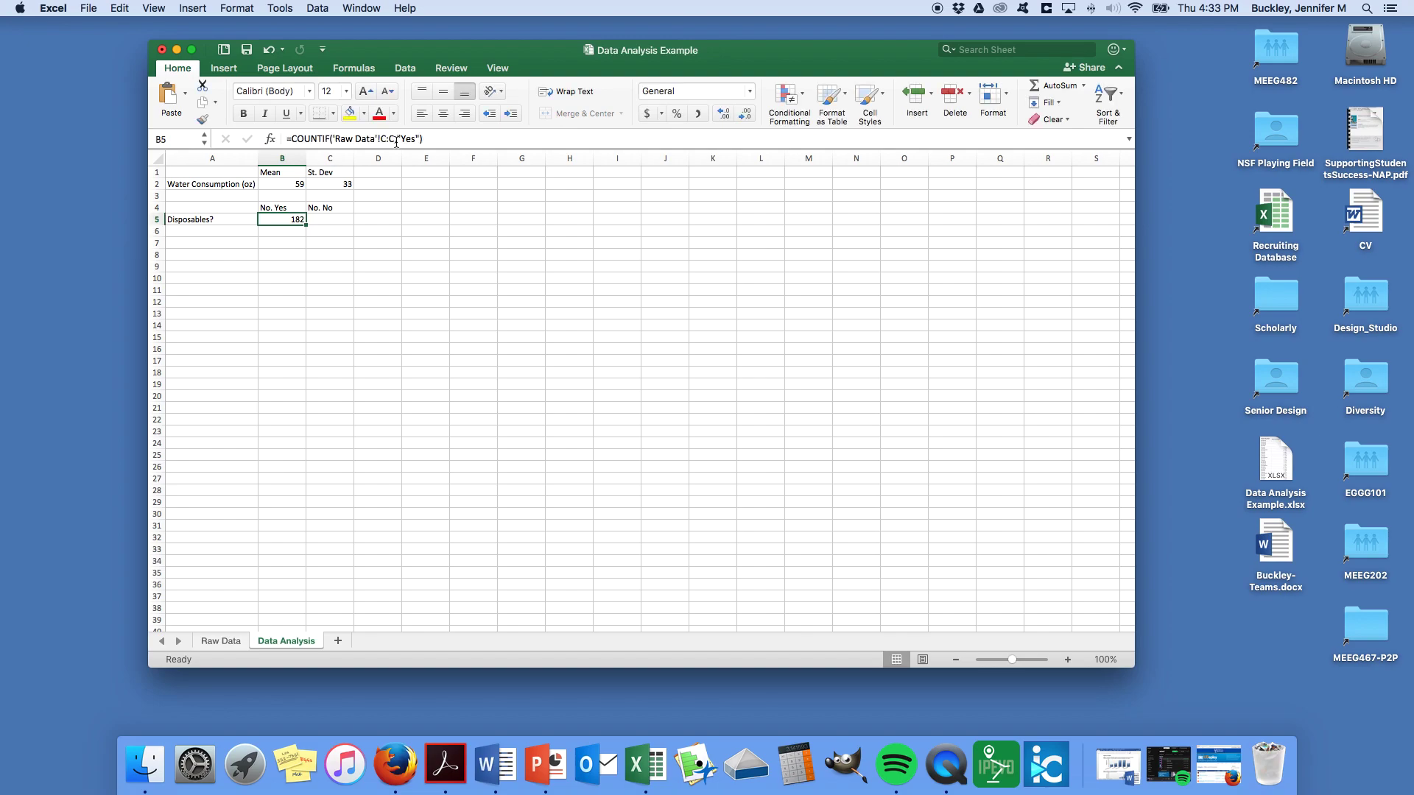
Count the No responses for disposables in C5 with the formula =COUNTIF('Raw Data'!C:C,"No").
key(Right)
text(=)
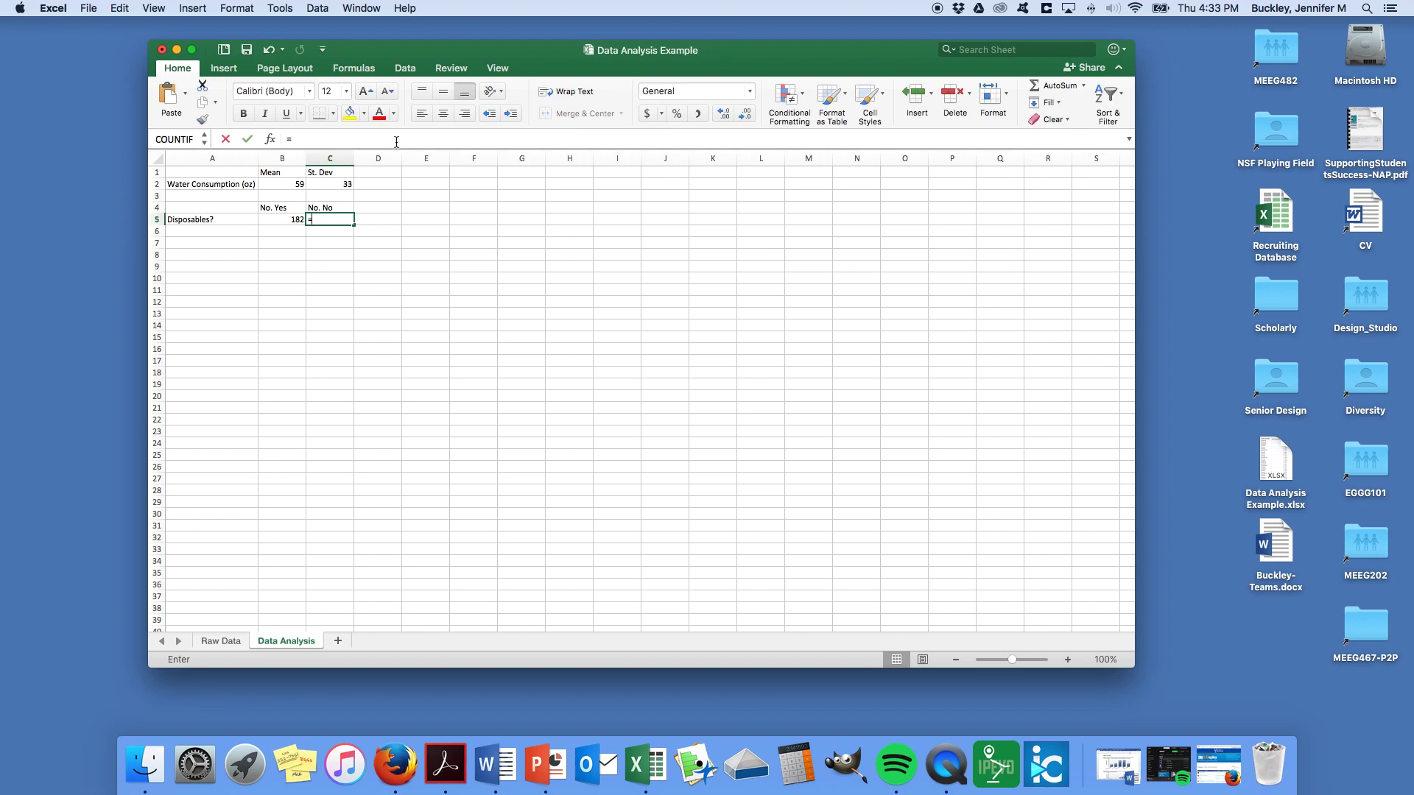
text(countif()
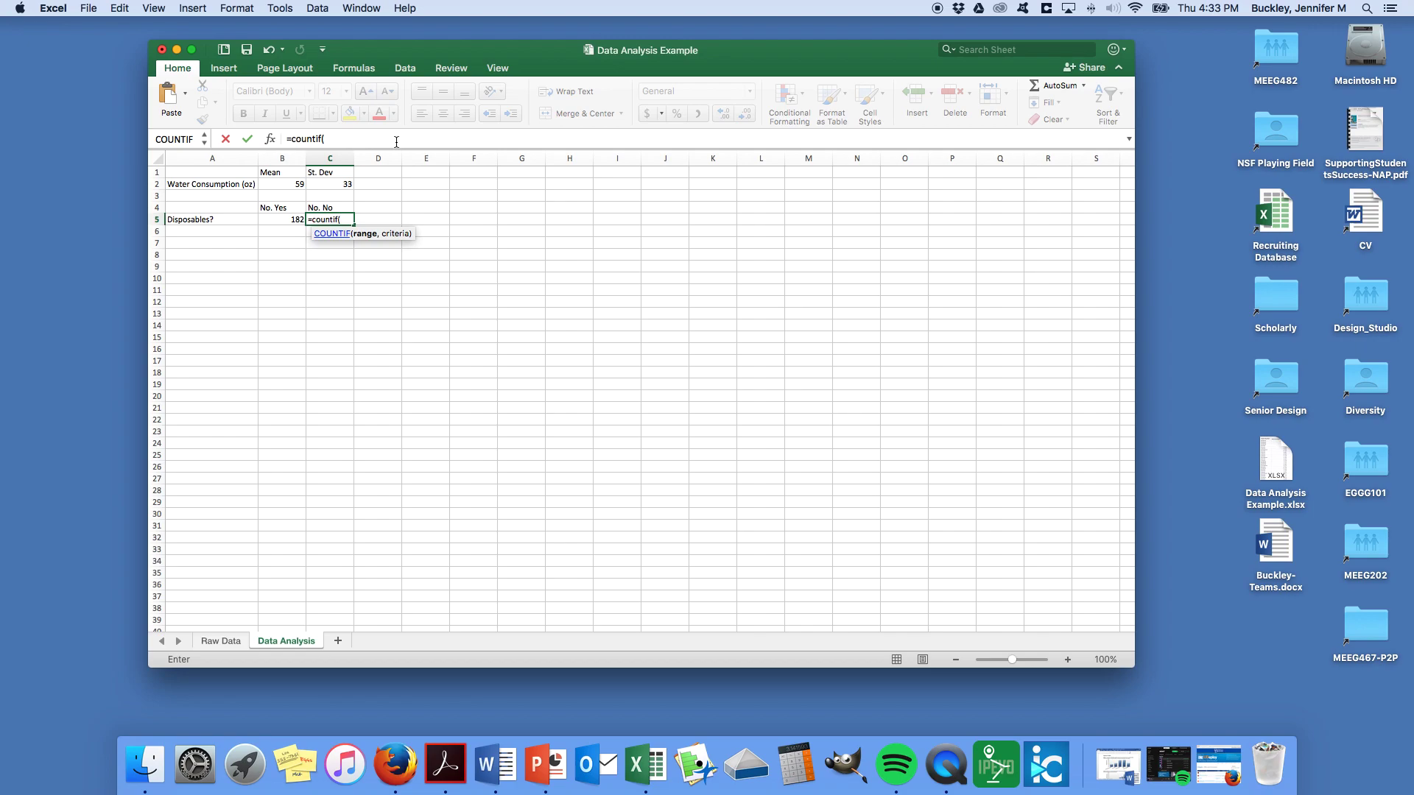
click(225, 642)
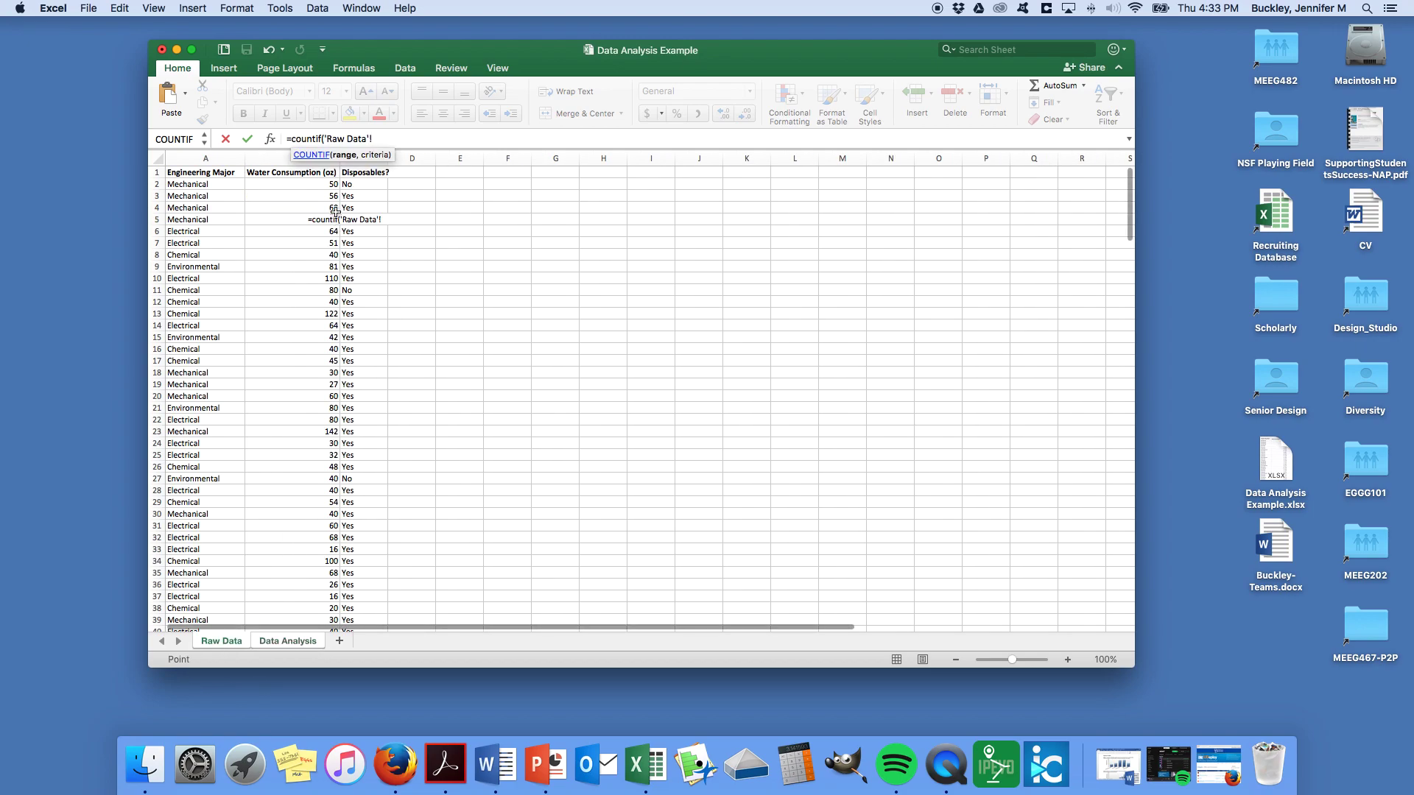
click(363, 158)
text(,"No")
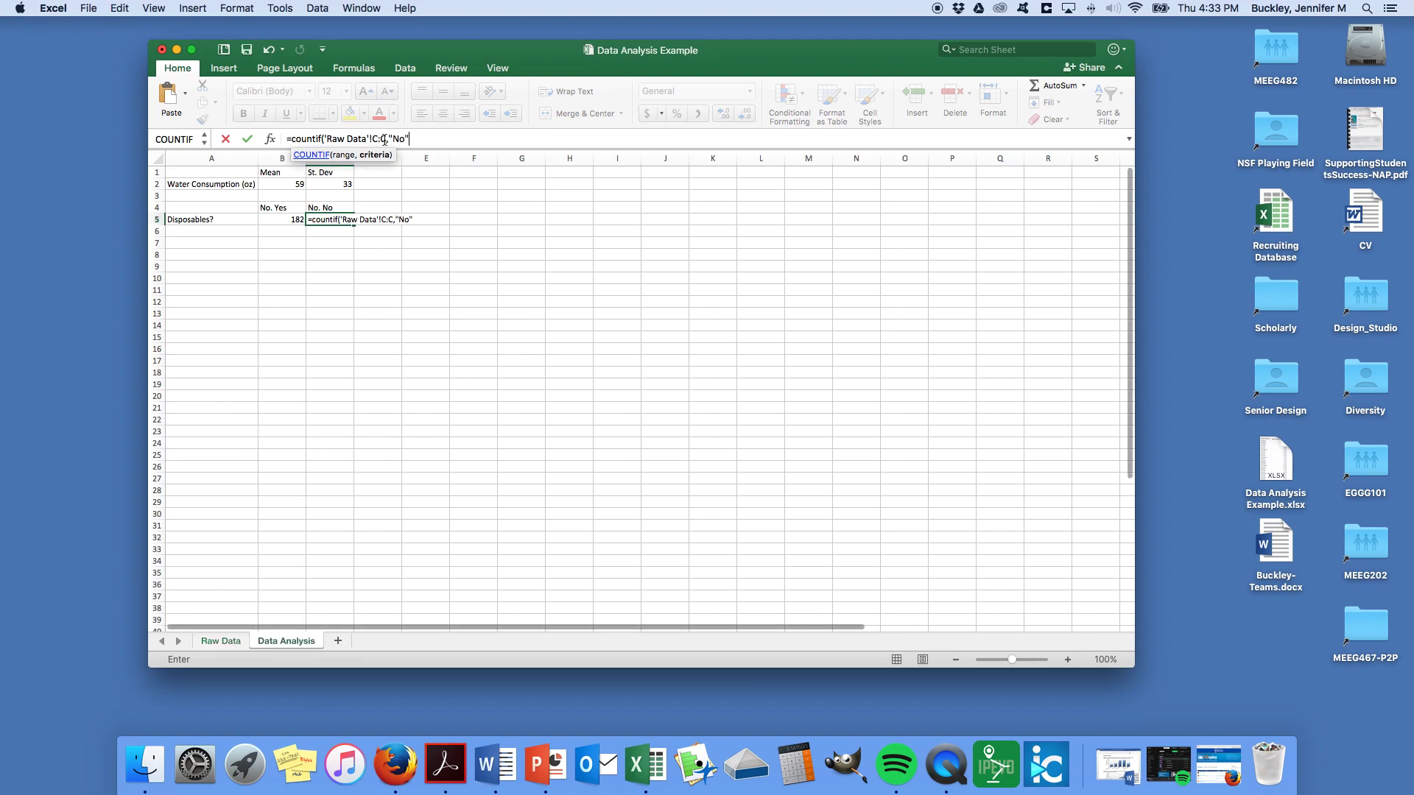
text())
key(Return)
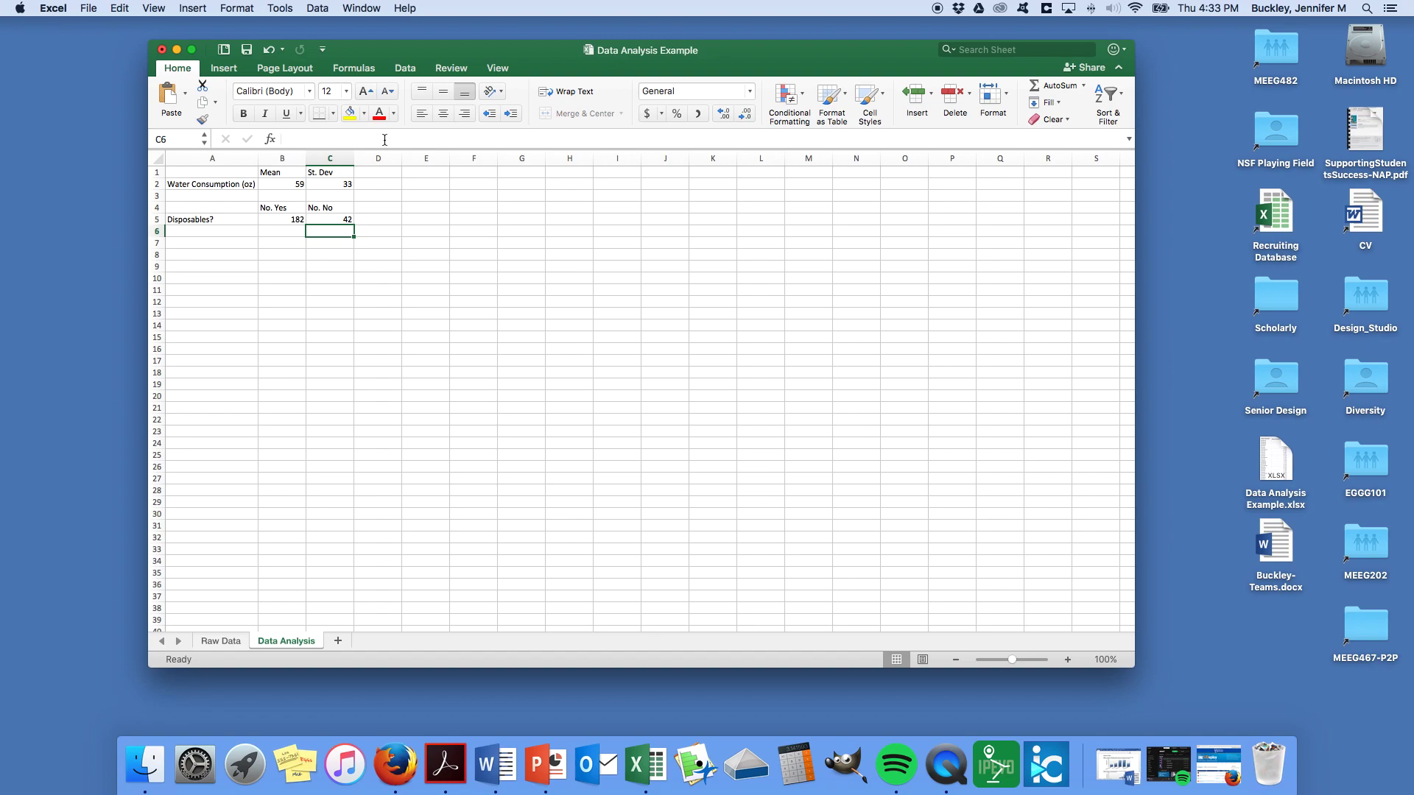
Enter the header "Total No." in cell D4.
key(Left)
key(Down)
key(Up)
key(Up)
key(Right)
key(Right)
key(Up)
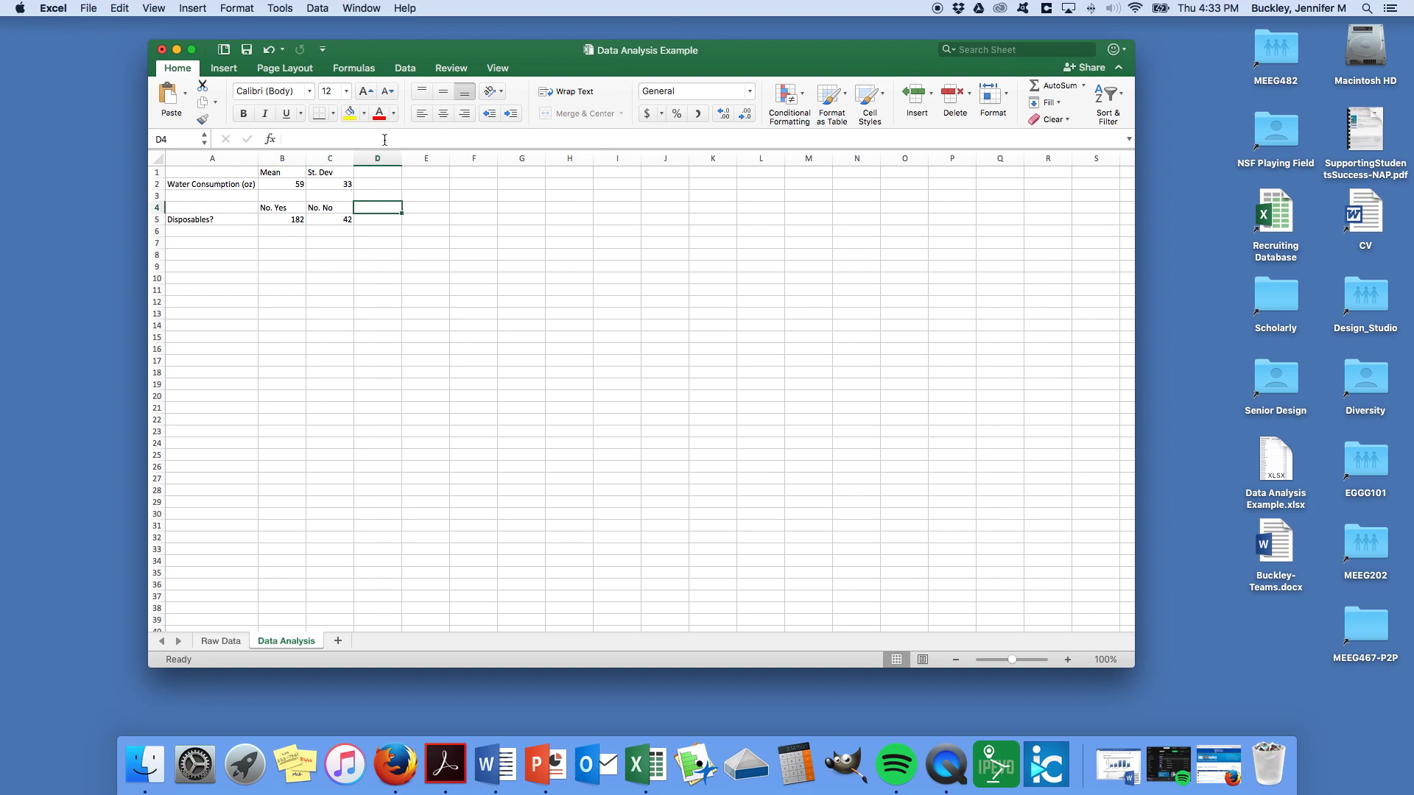
text(Total No.)
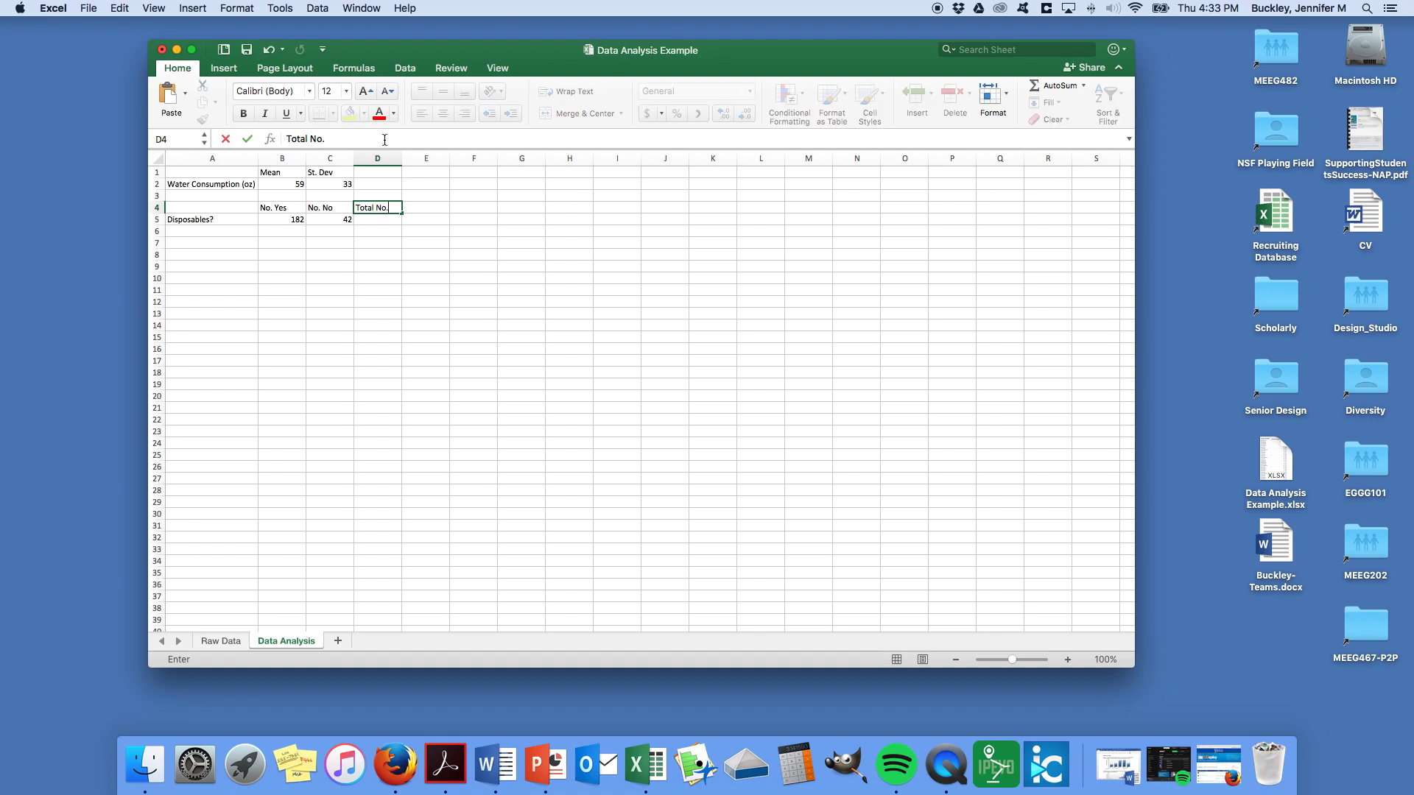
key(Return)
Add up the Yes and No counts in D5 with a SUM formula over B5:C5.
text(=sum()
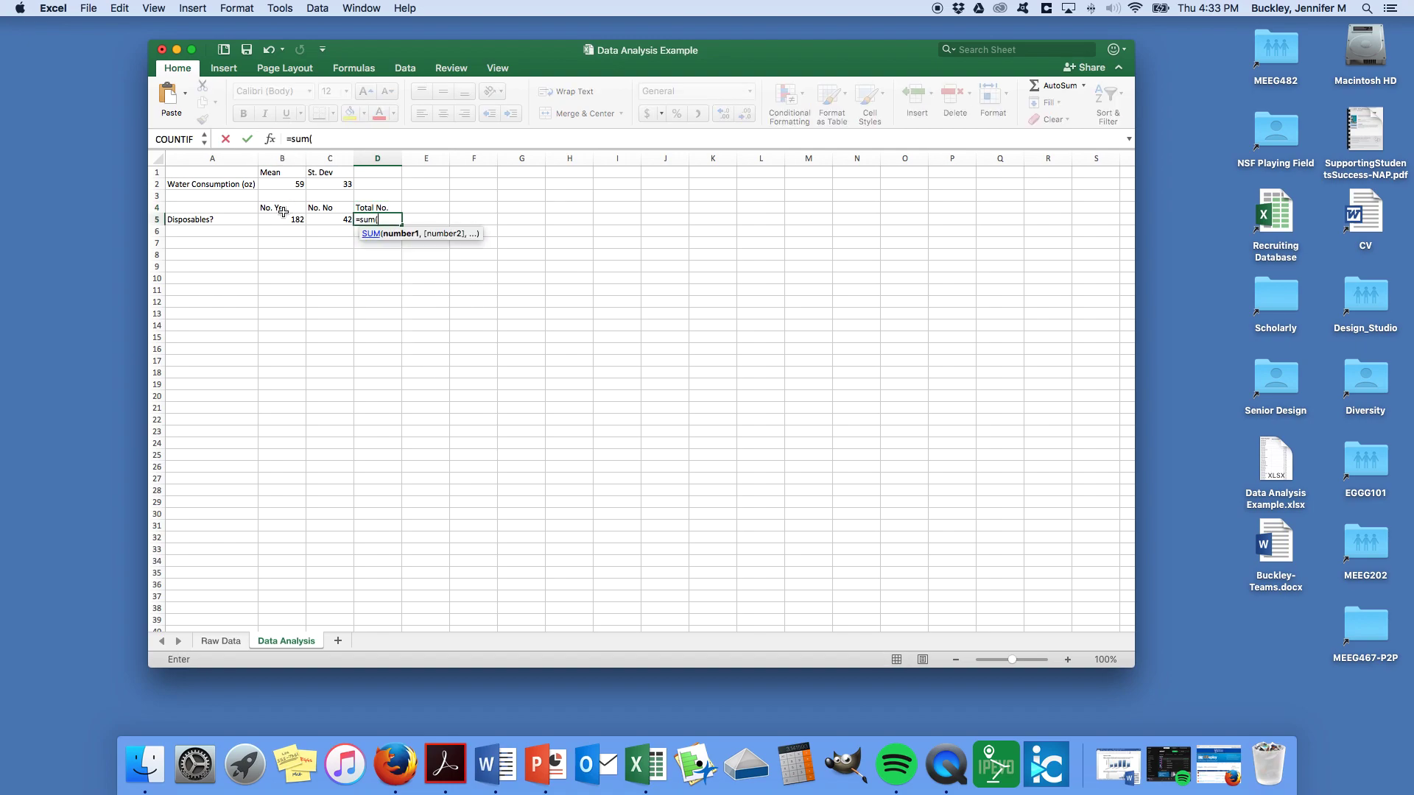
drag(284, 219, 315, 223)
key(Return)
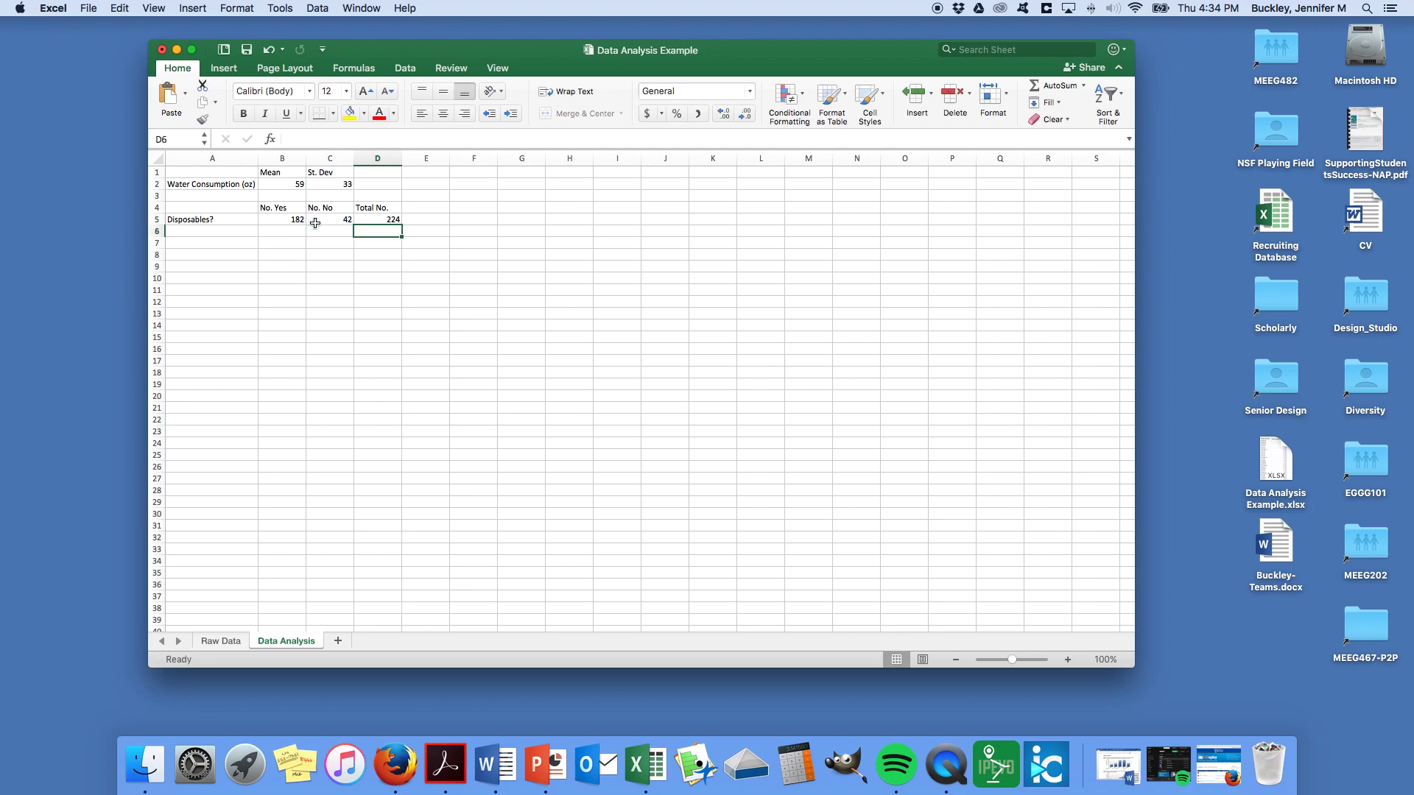
Enter the headers "%Yes" in B7 and "%No" in C7.
key(Left)
key(Down)
key(Left)
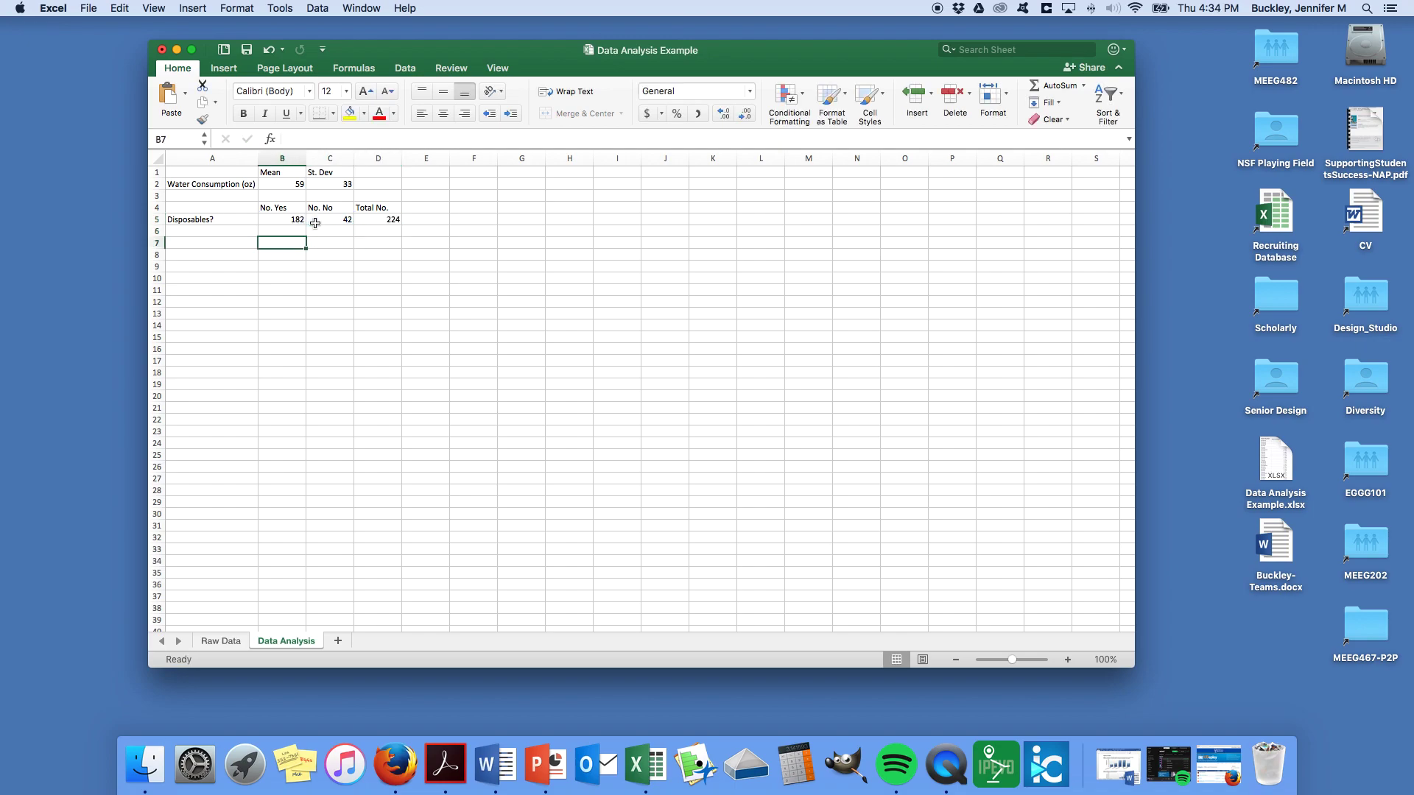
text(%Yes)
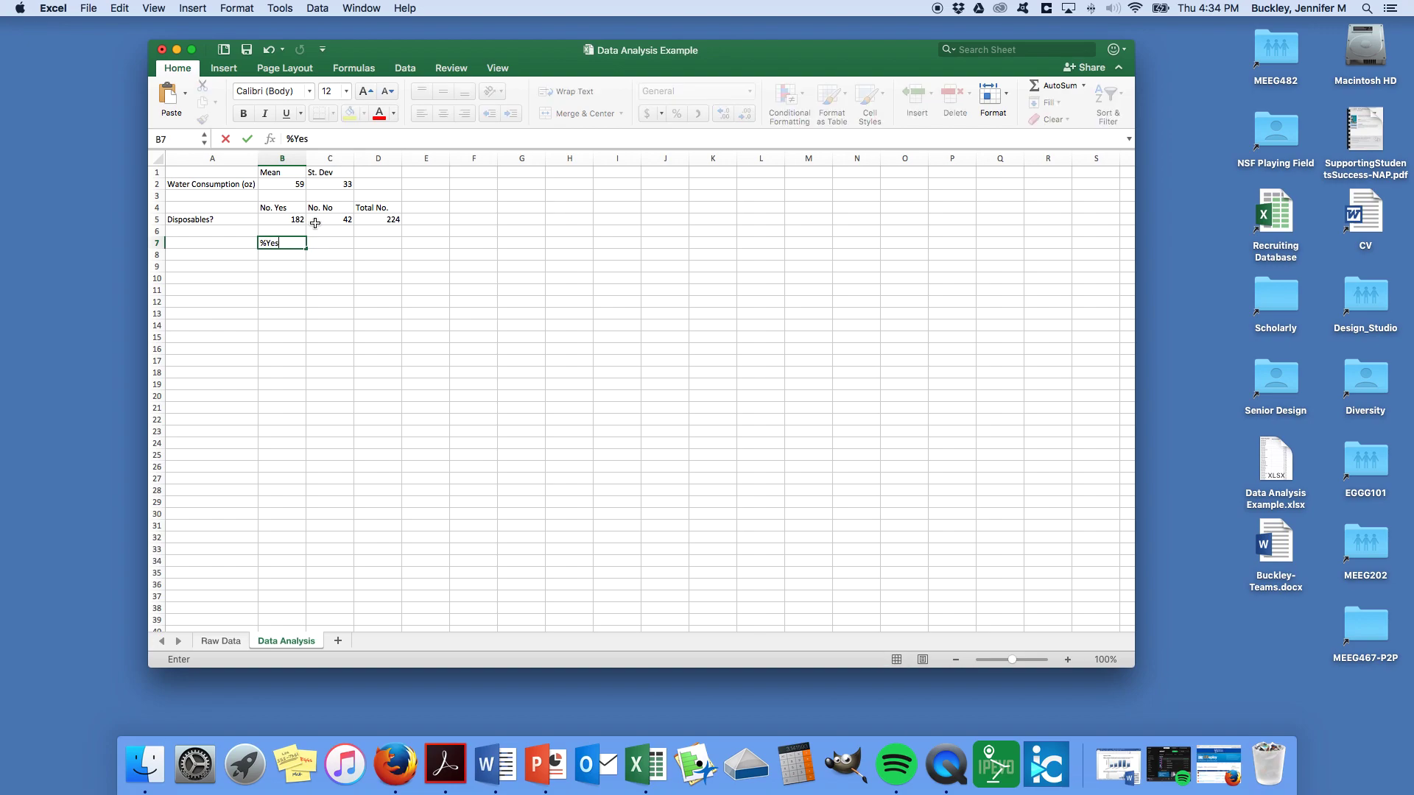
key(Tab)
text(%N)
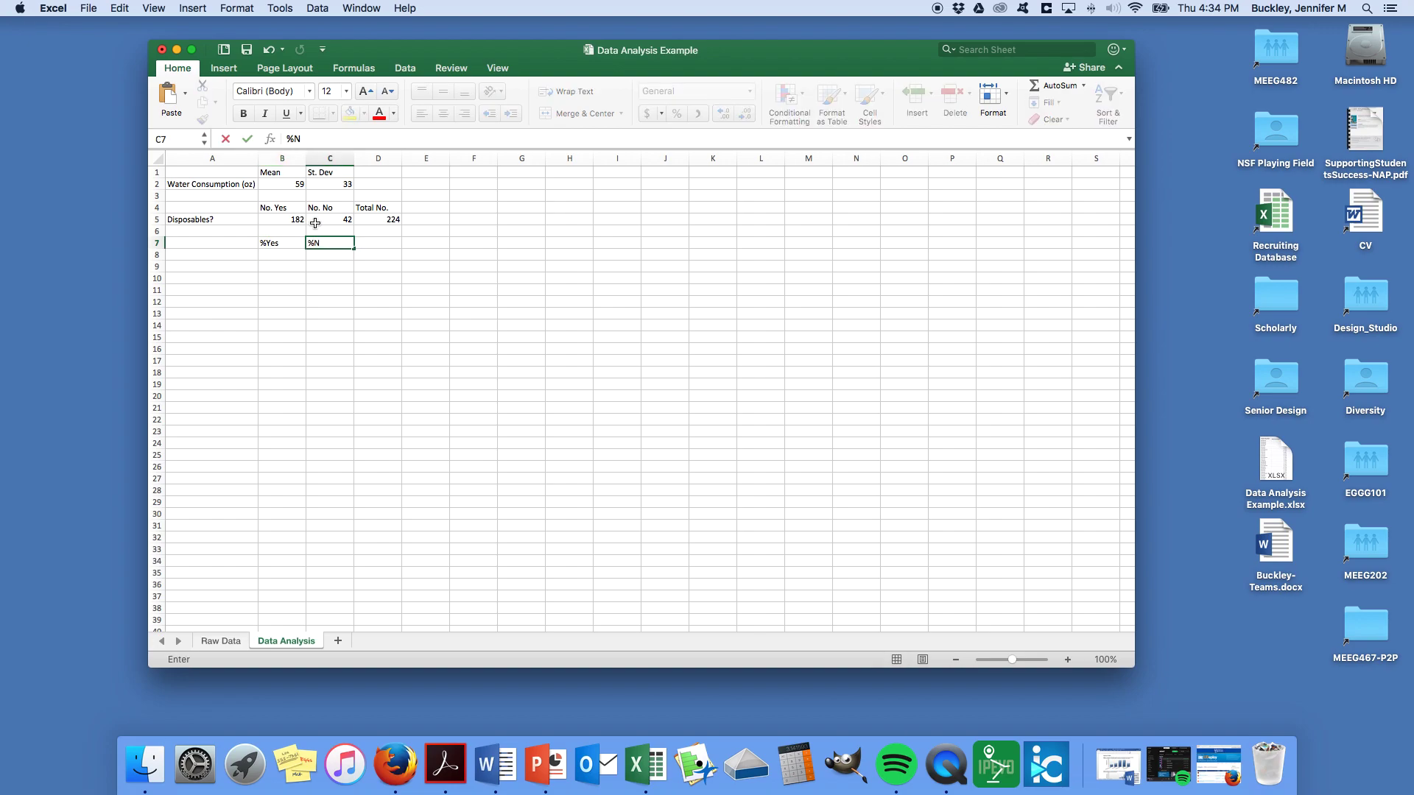
Enter the row label "Disposables?" in cell A8 for the percentage table.
key(Left)
key(Left)
key(Down)
text(Disposable)
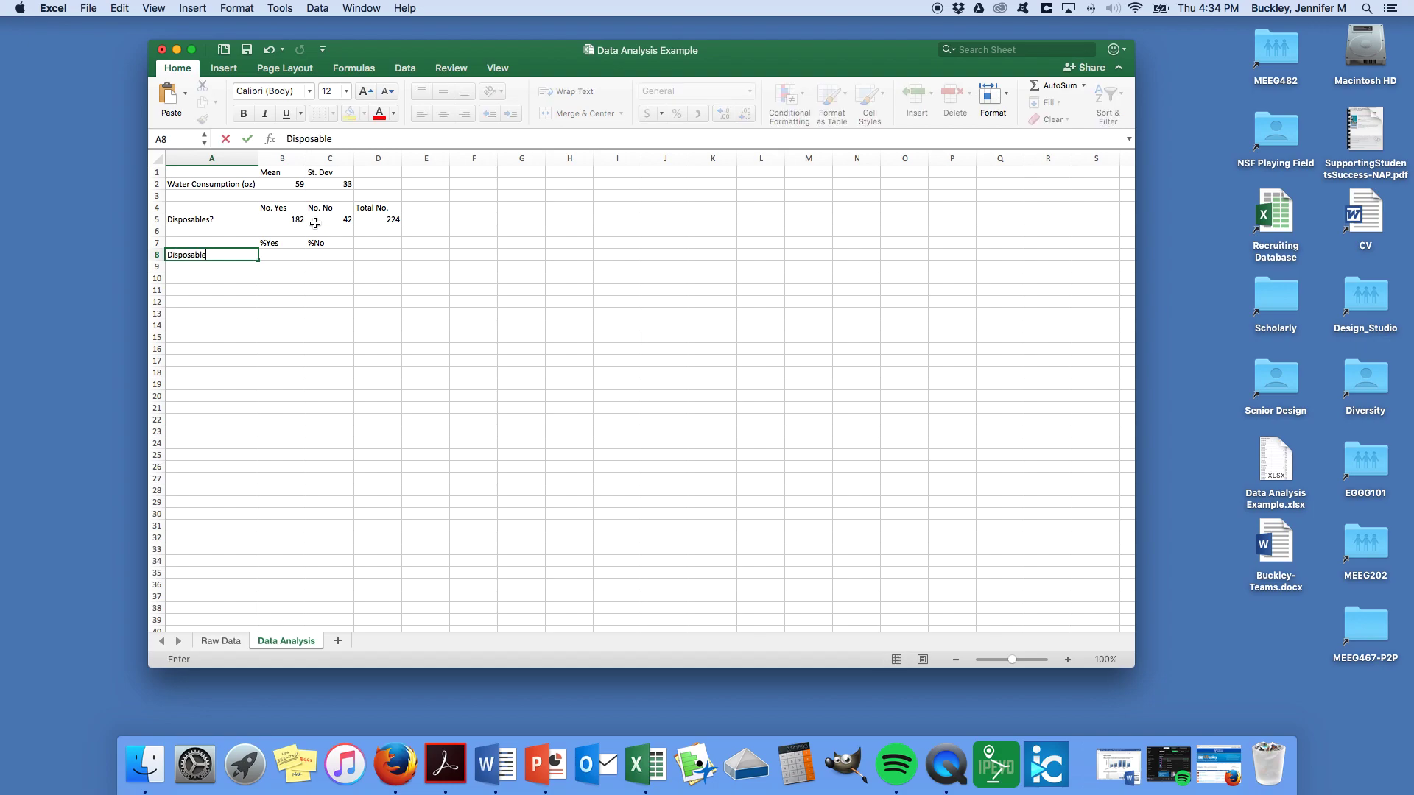
key(Right)
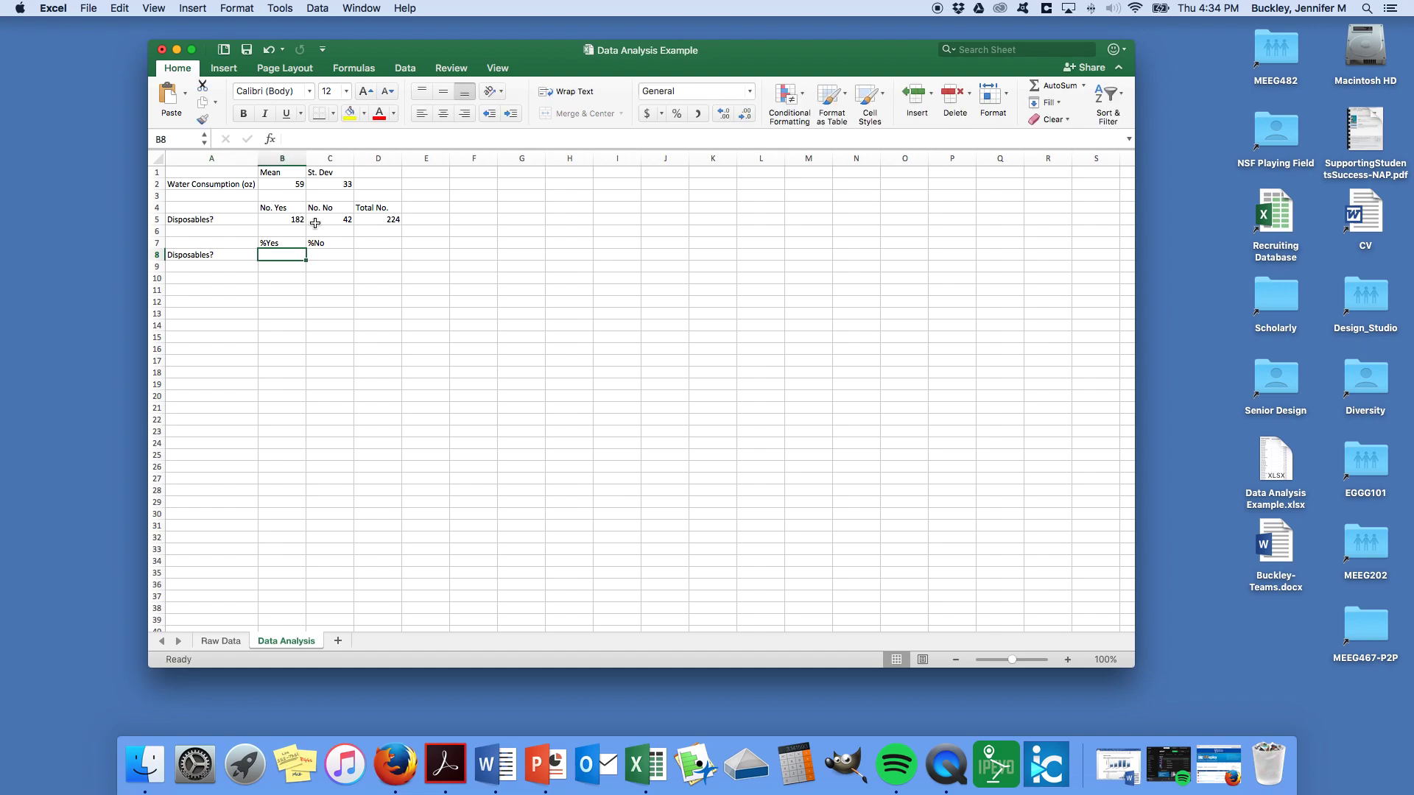
Calculate the share of Yes answers in B8 with the formula =B5/D5.
text(=)
click(287, 221)
text(/)
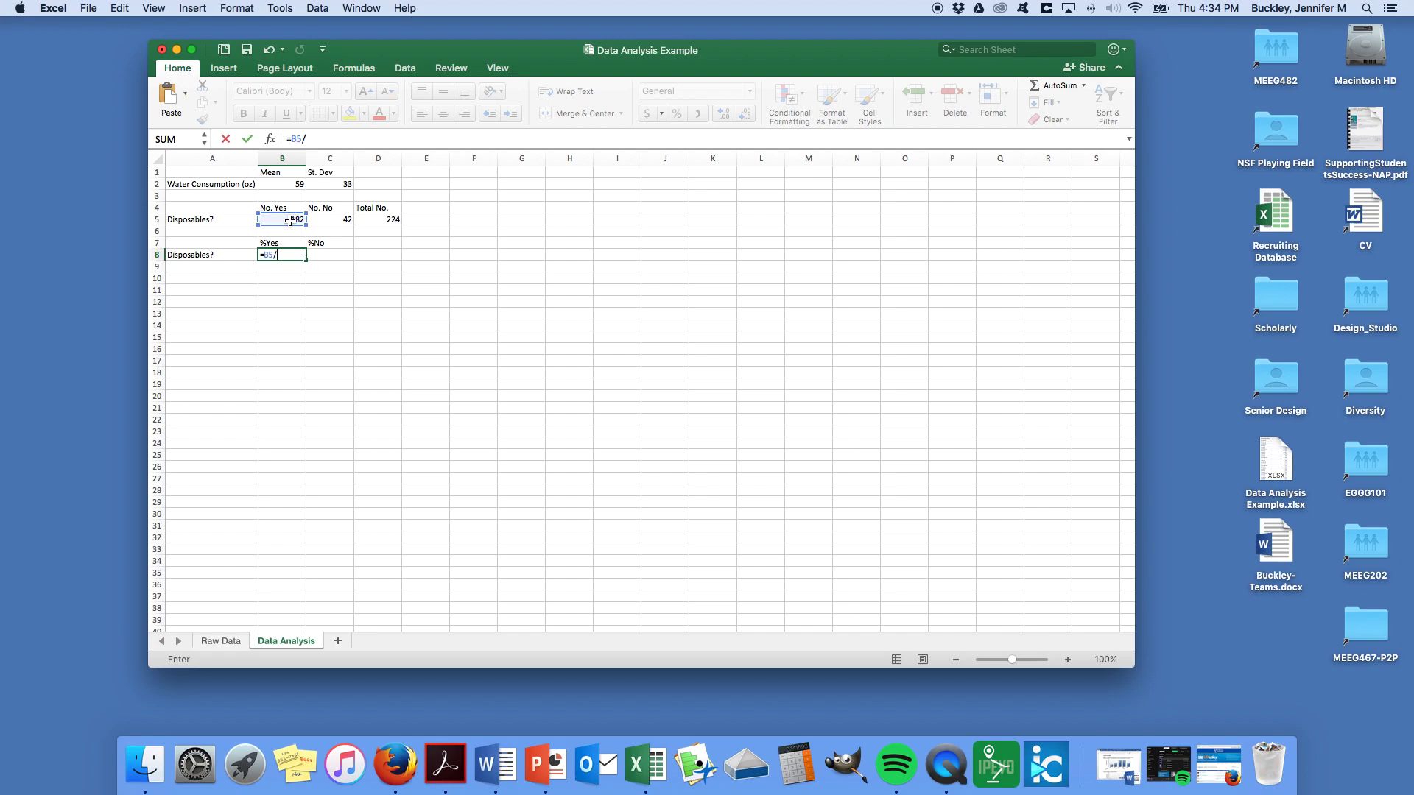
click(391, 219)
key(Return)
Calculate the share of No answers in C8 with the formula =C5/D5.
key(Up)
key(Right)
key(Right)
text(=)
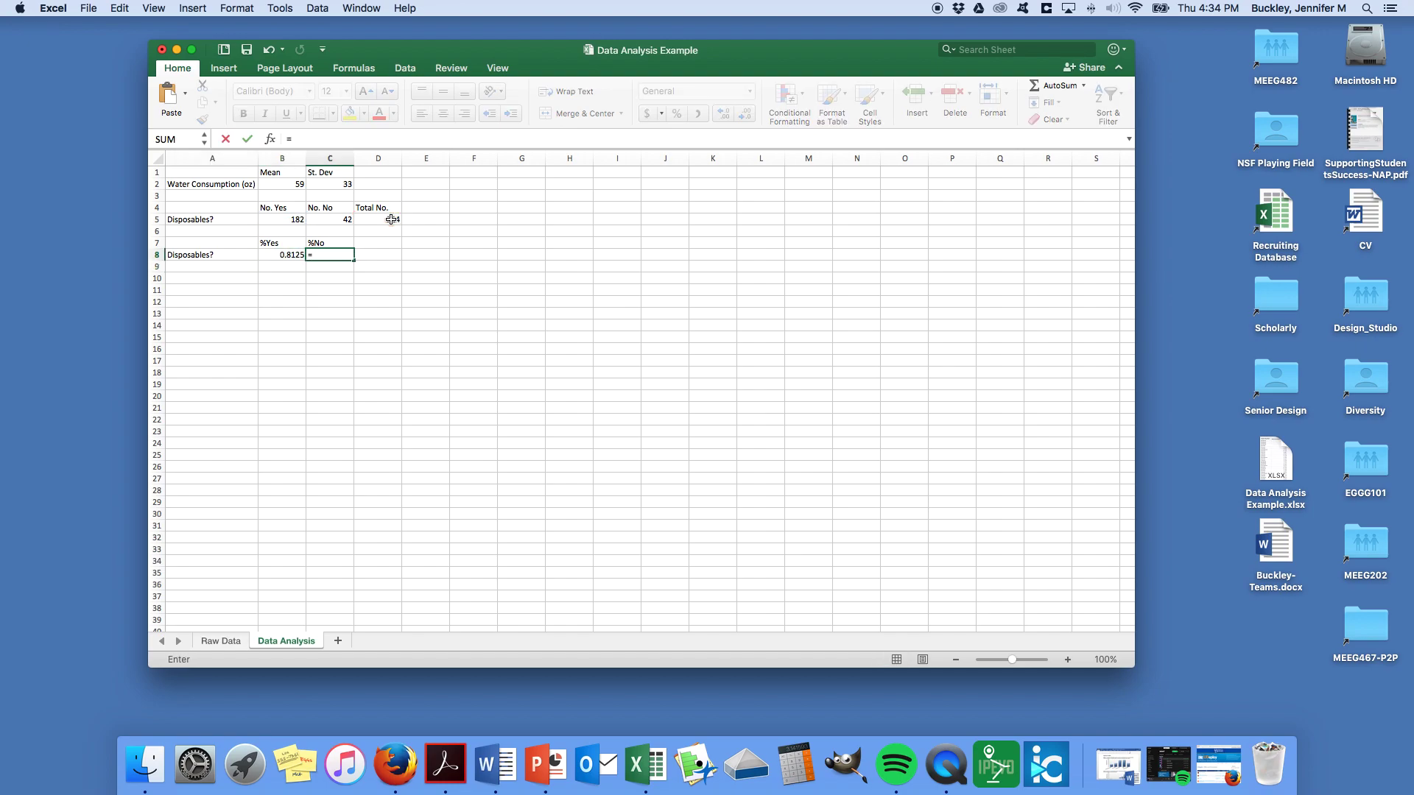
click(339, 219)
text(/)
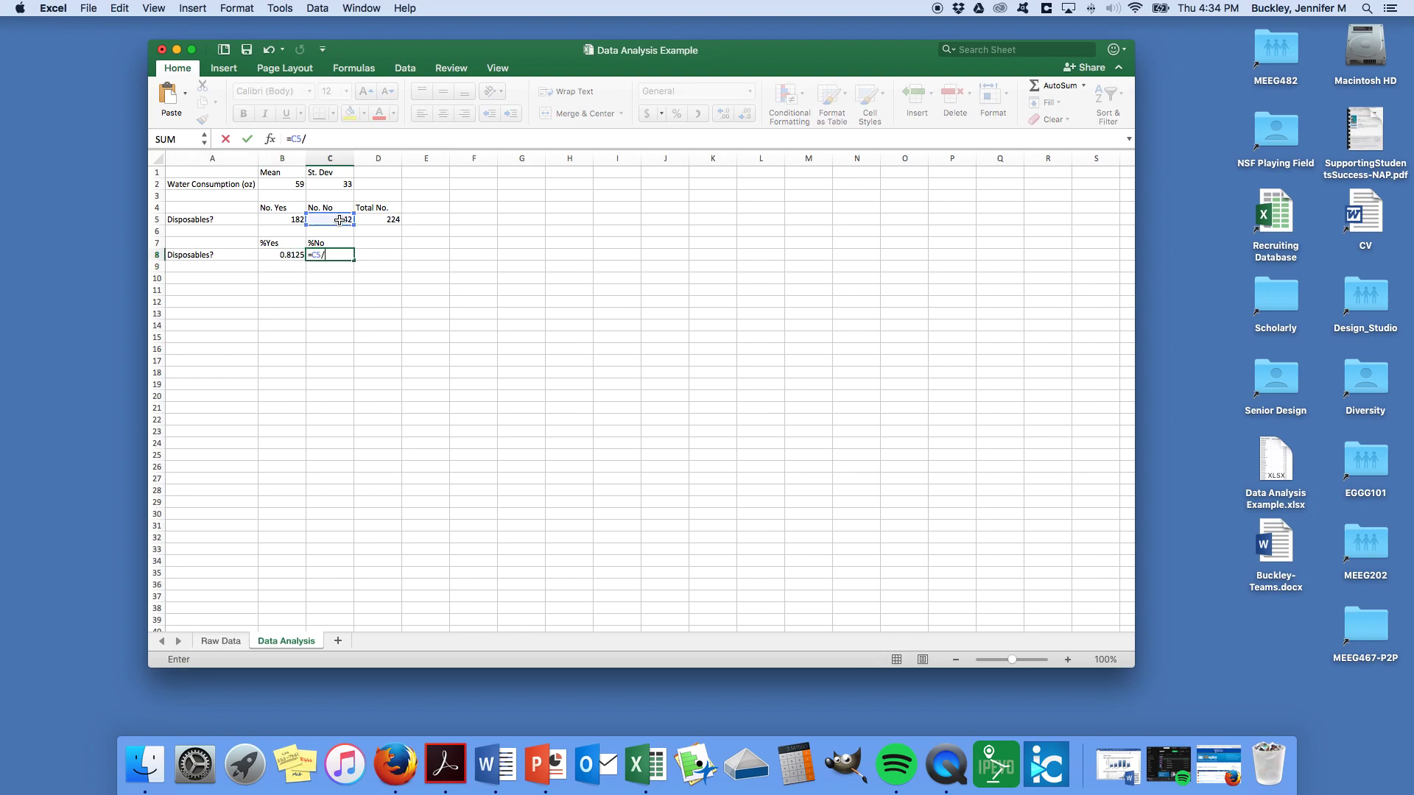
click(377, 220)
key(Return)
Format the shares in B8:C8 as percentages with 1 decimal place.
key(Up)
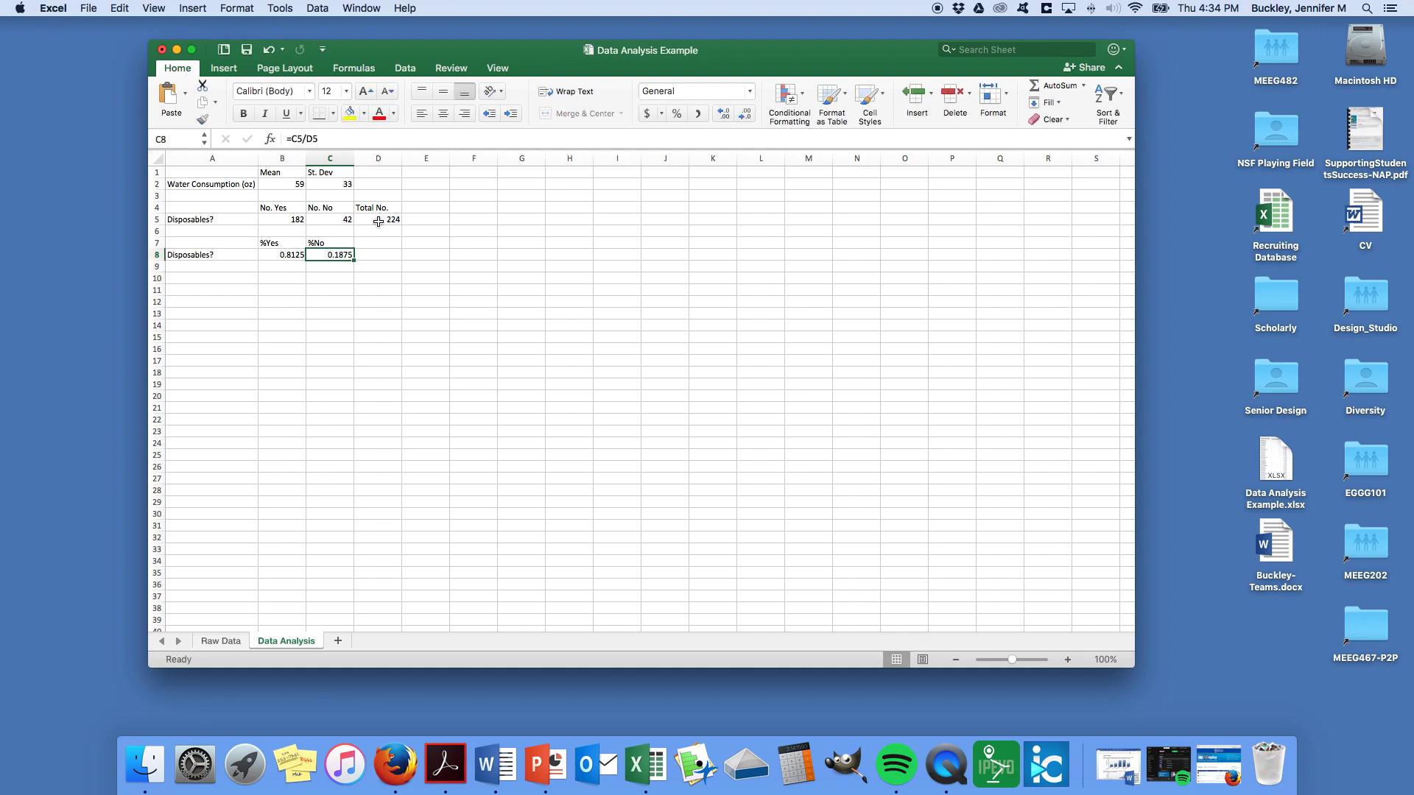
key(shift+Left)
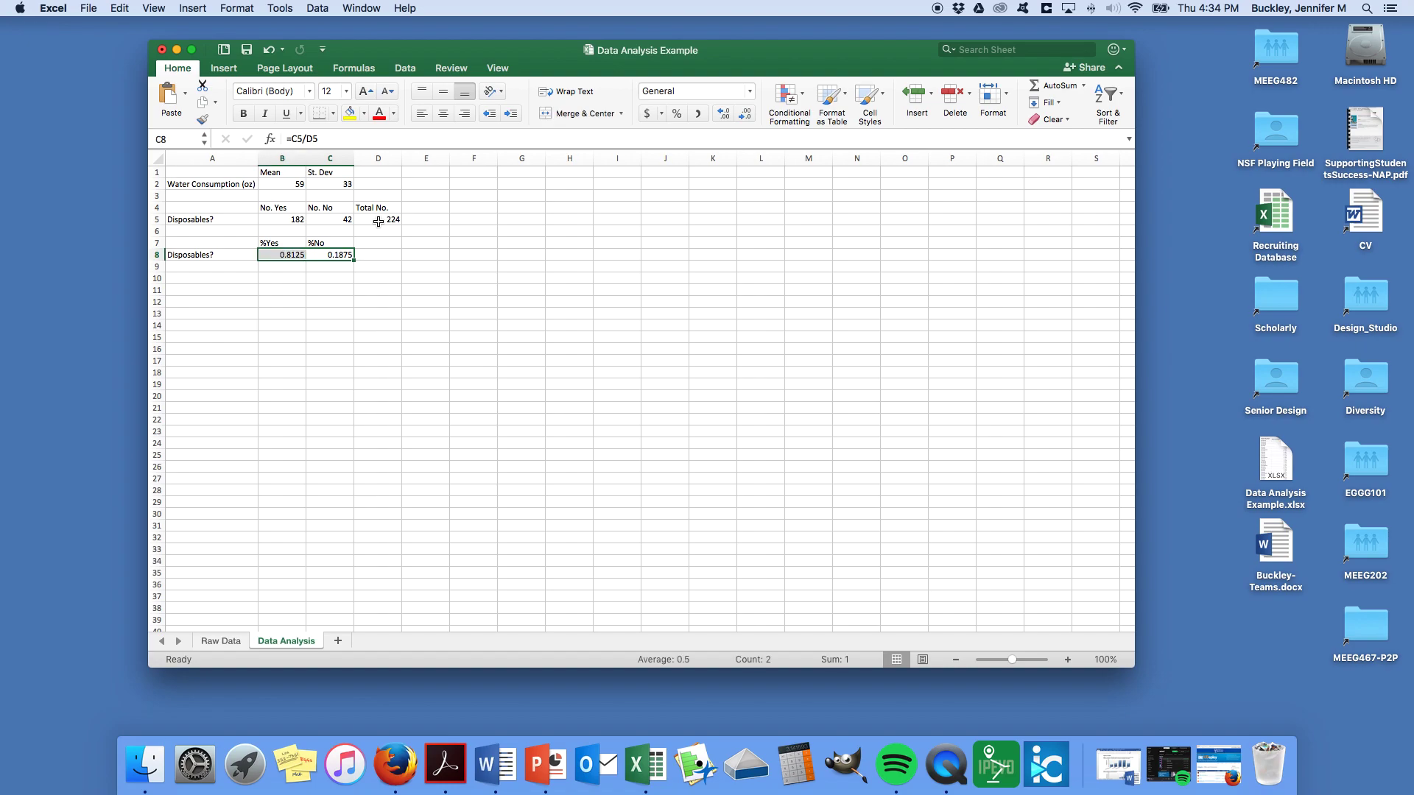
click(236, 8)
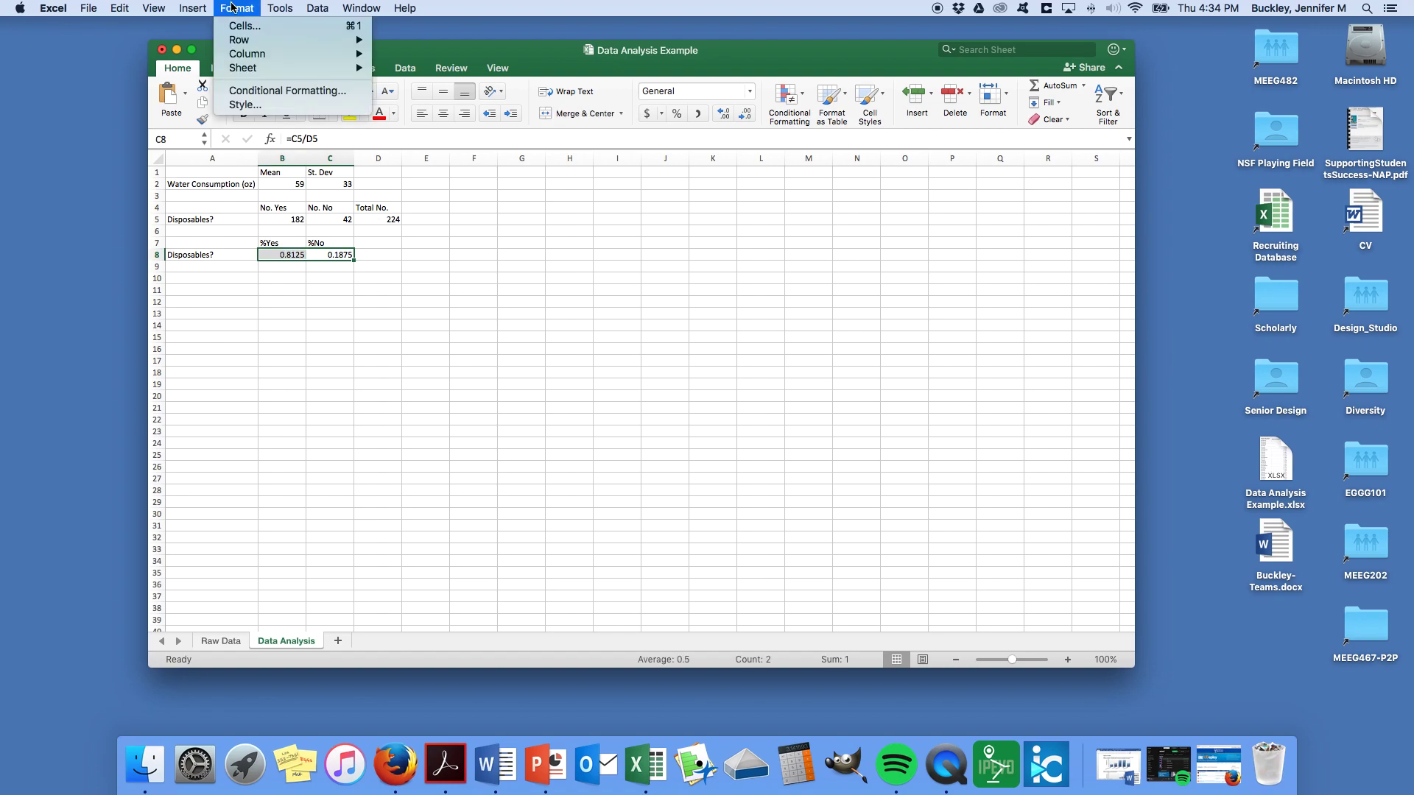
click(231, 26)
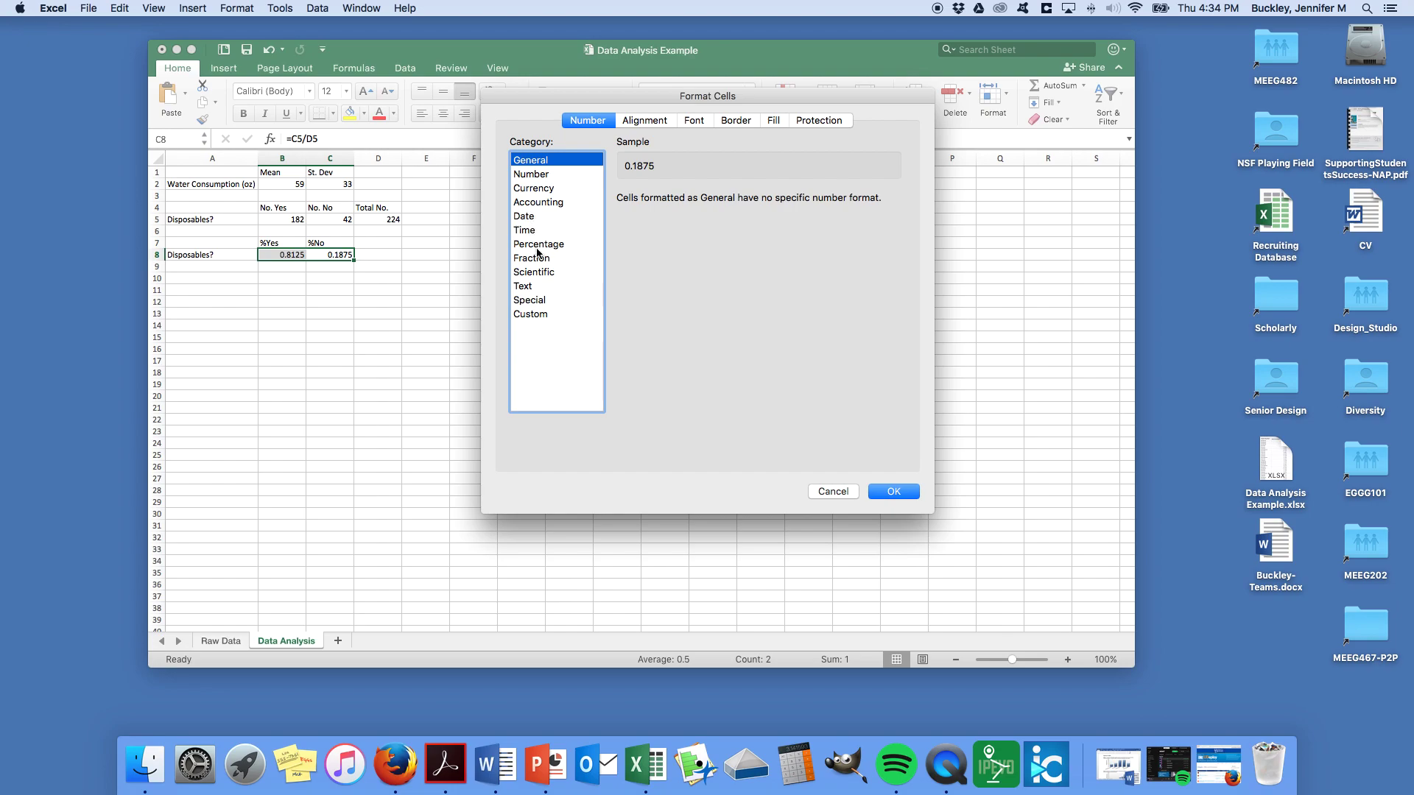
click(538, 244)
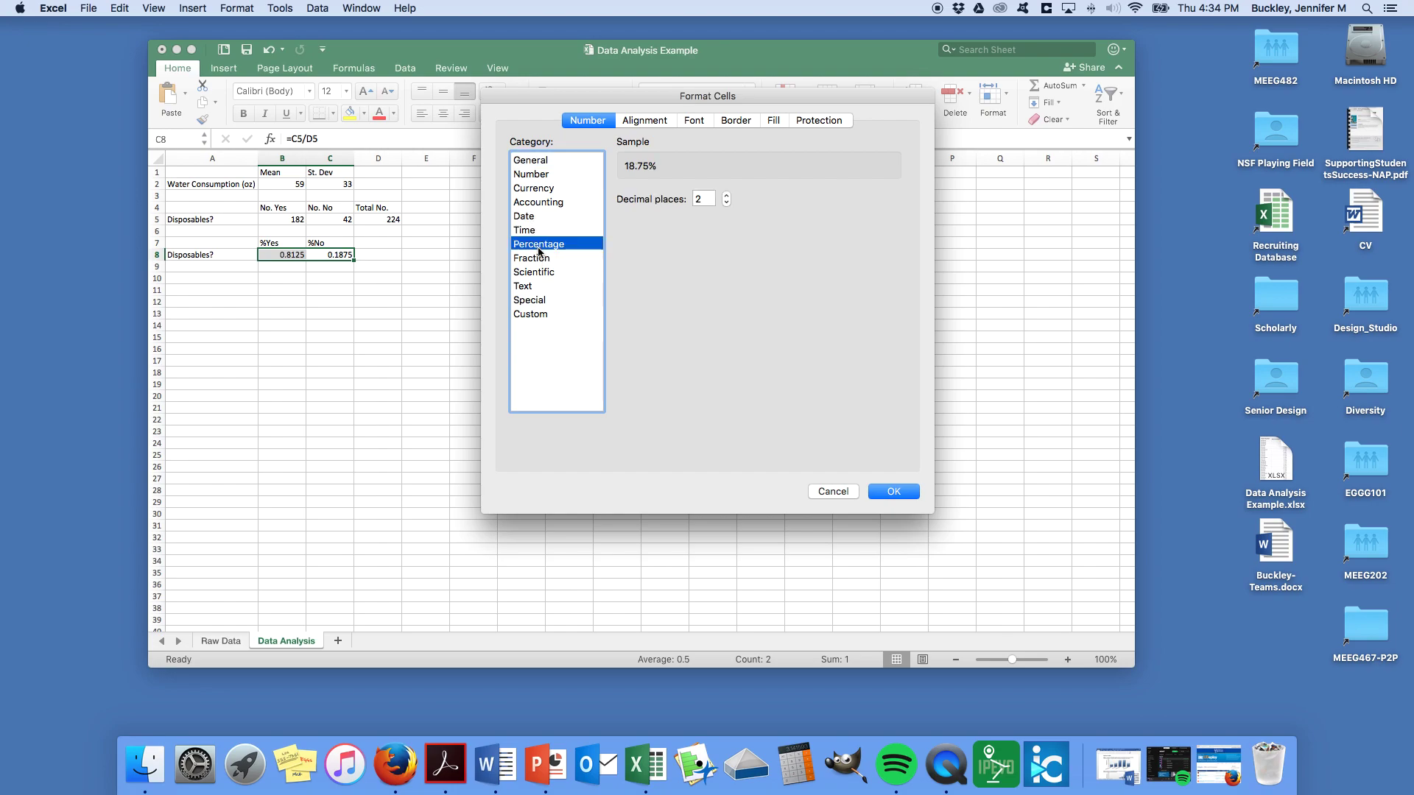
click(727, 204)
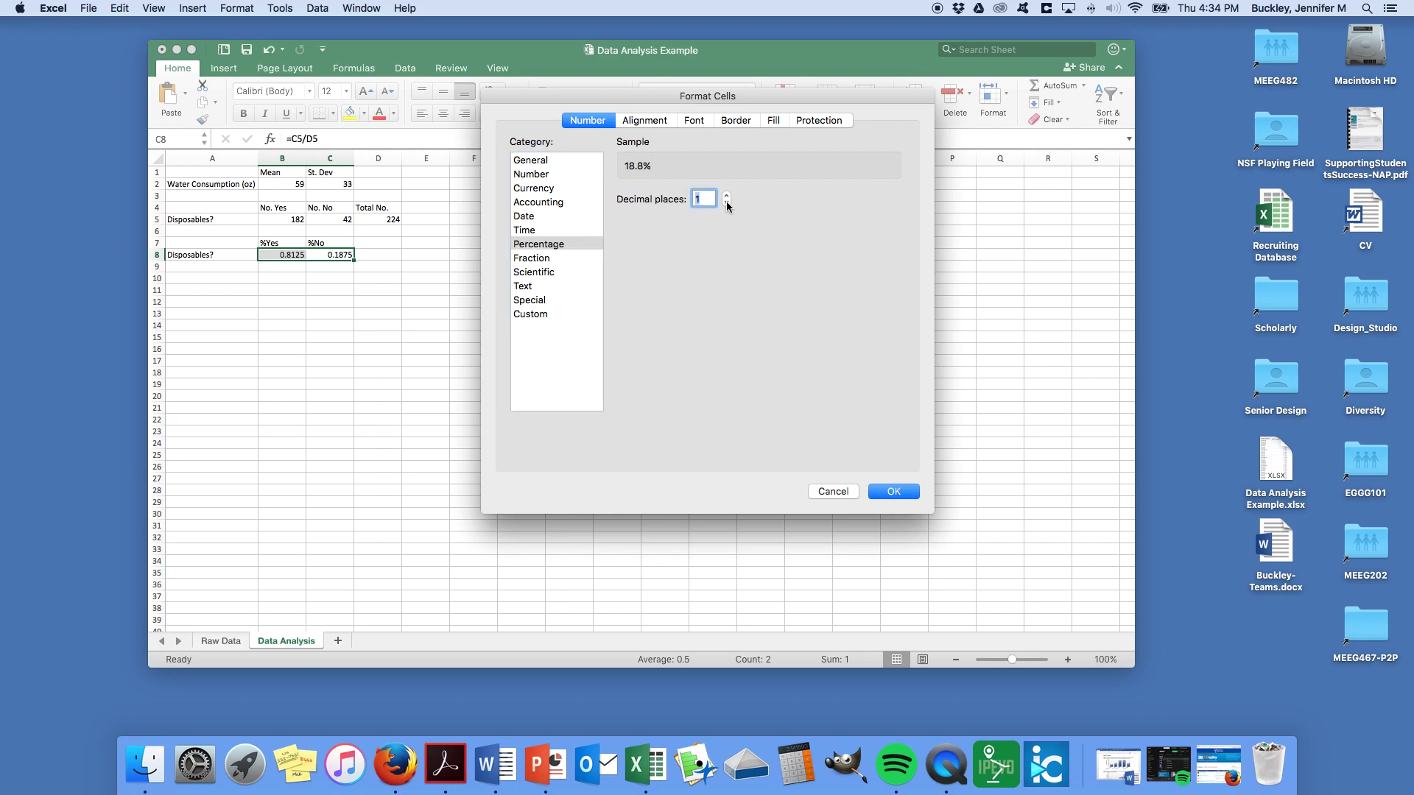
click(907, 493)
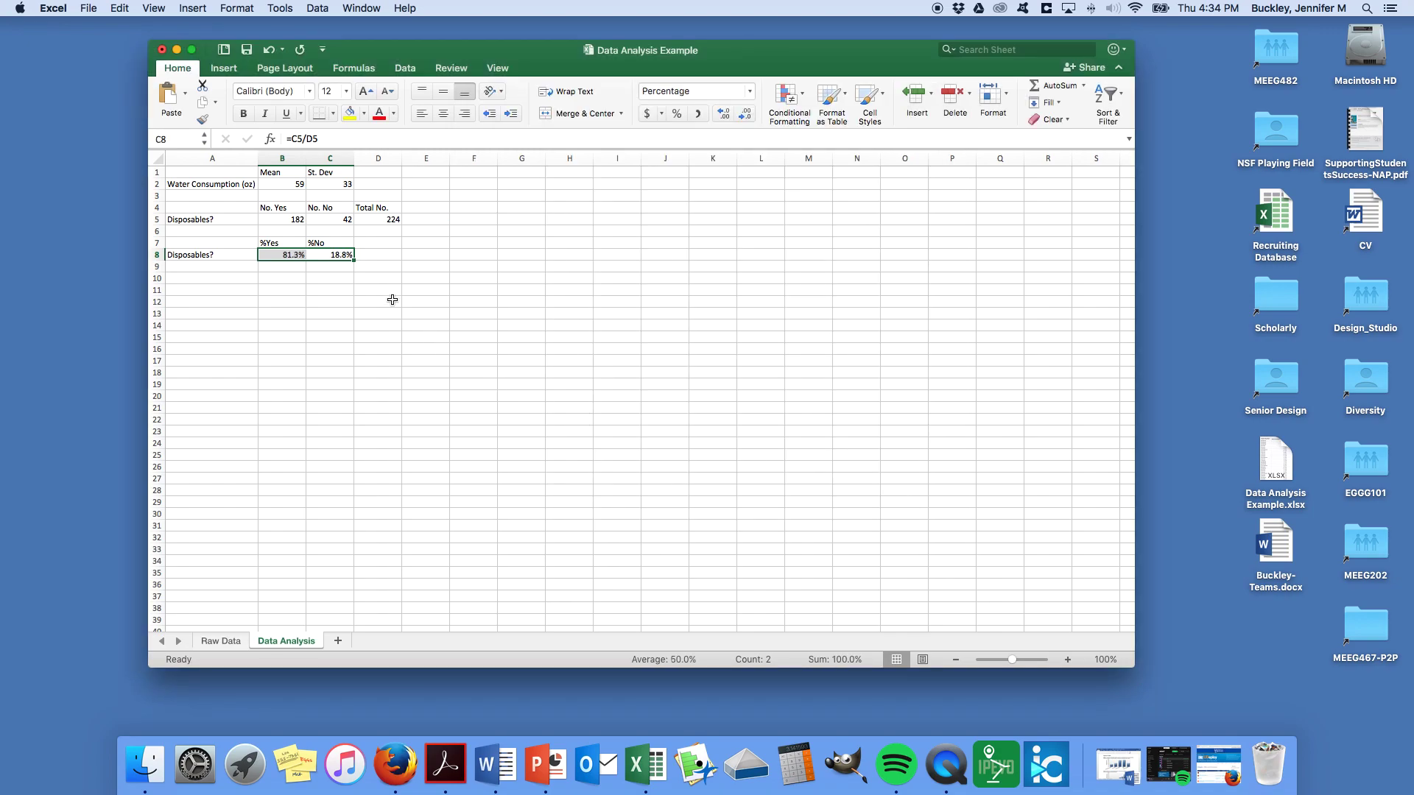
click(320, 305)
Remove the percent signs from the headers in B7 and C7 so they read "Yes" and "No".
click(280, 243)
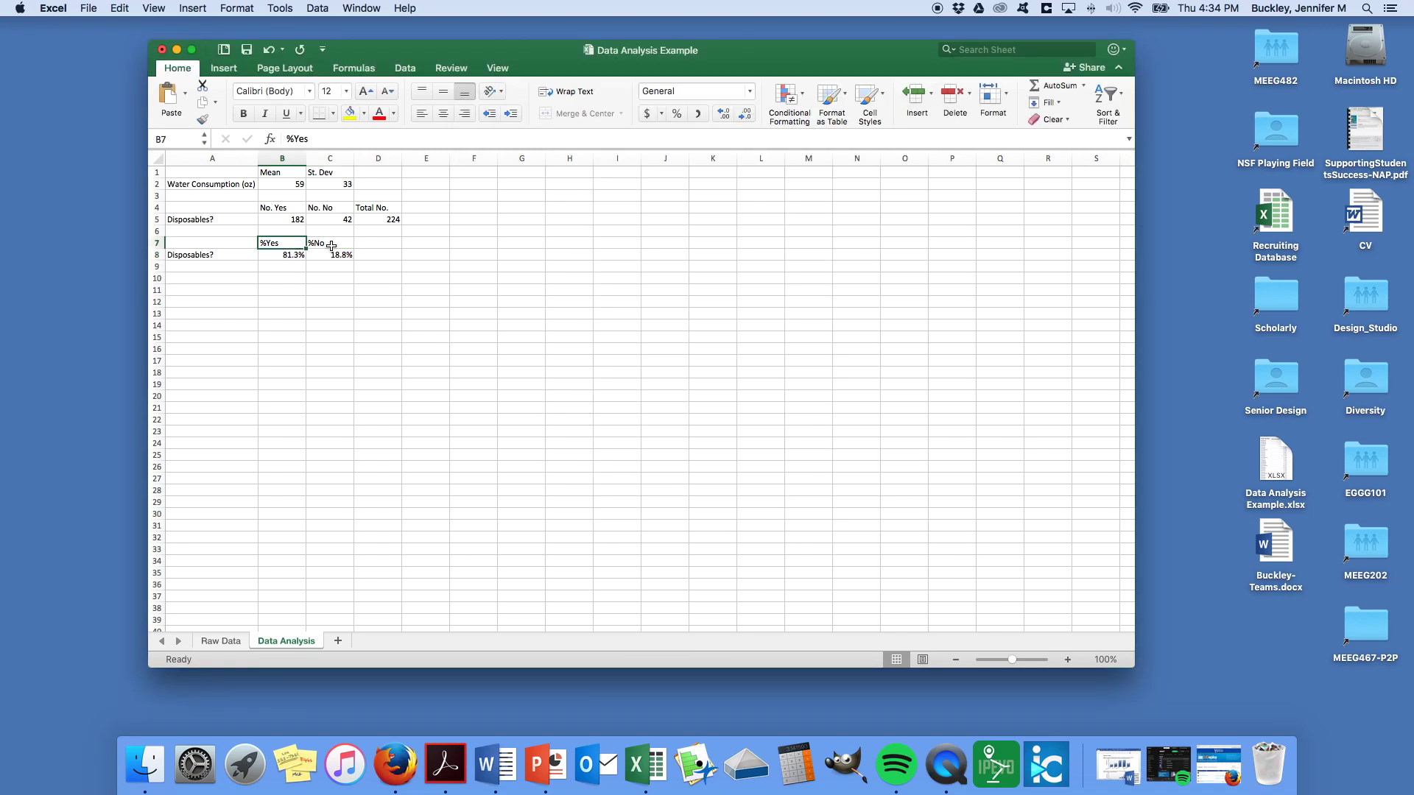
click(305, 140)
key(Tab)
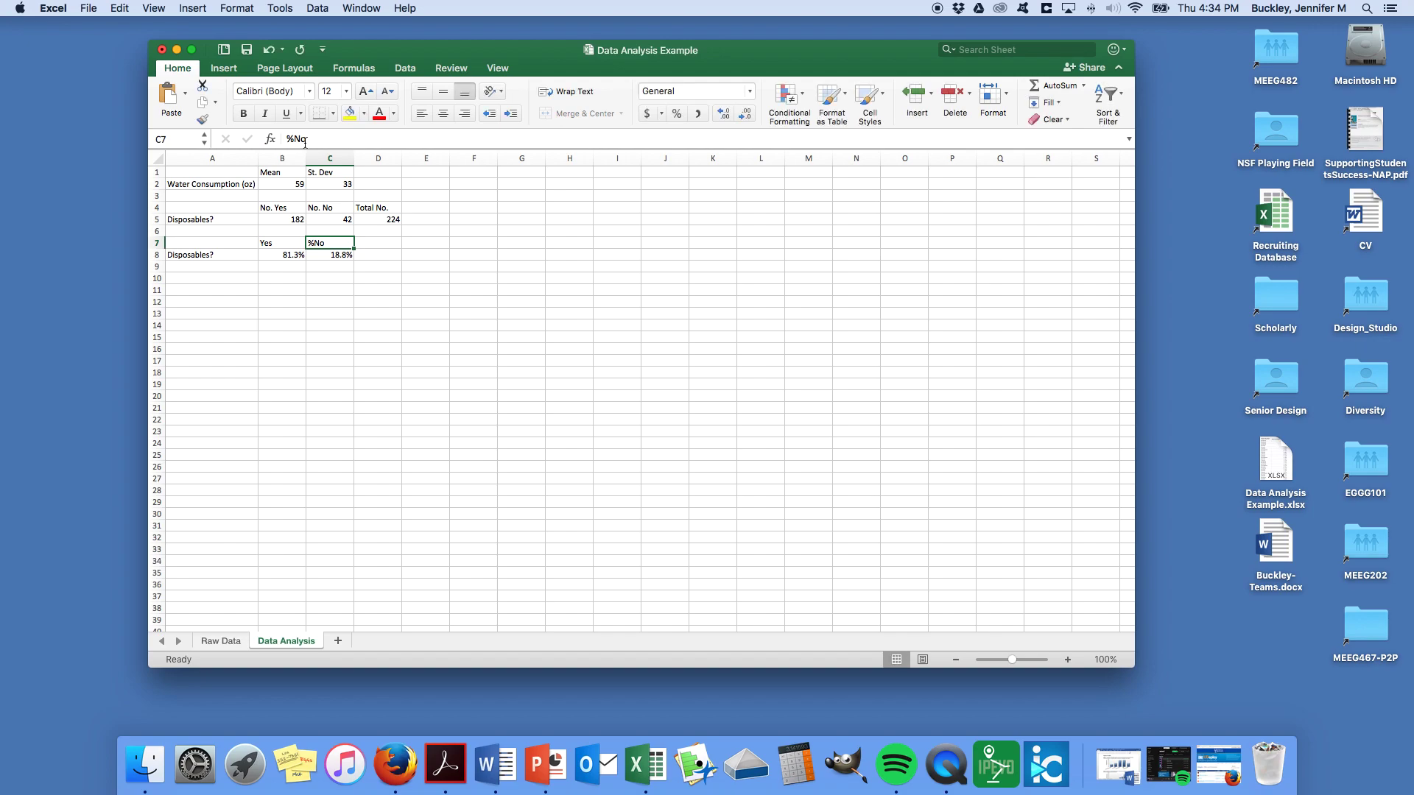
click(293, 139)
key(BackSpace)
key(Return)
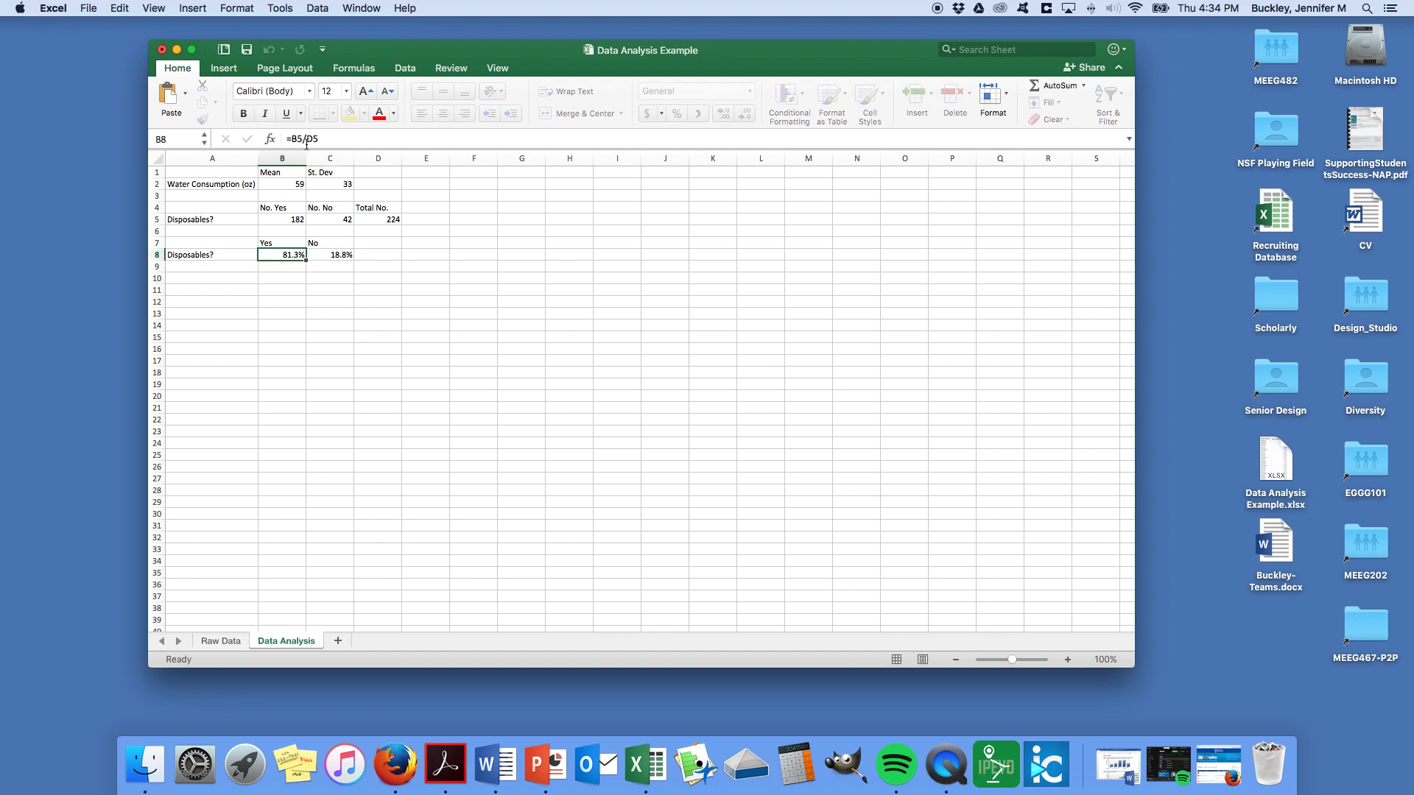
key(Return)
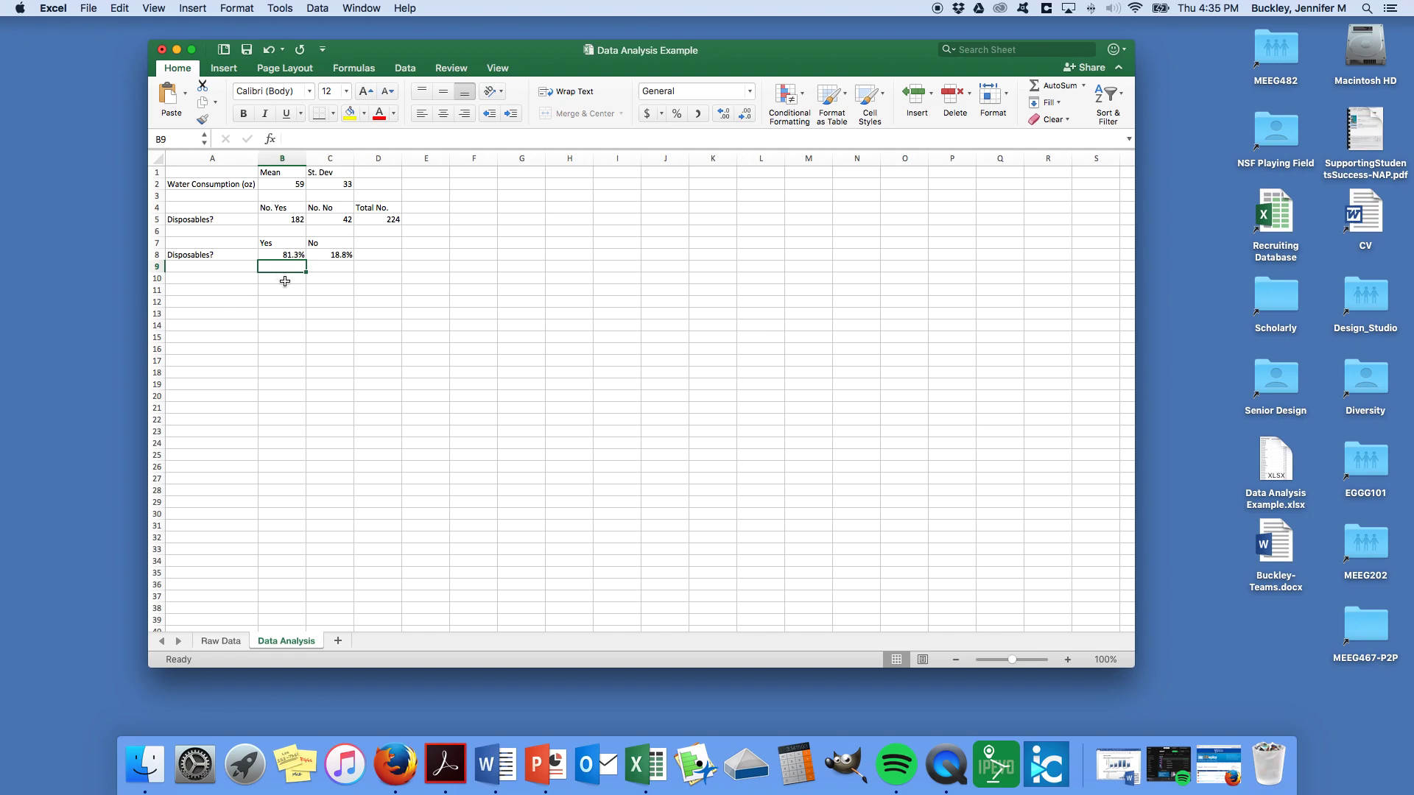
Insert a basic 2-D pie chart of the Yes and No percentages from the Disposables? table in A7:C8.
click(367, 300)
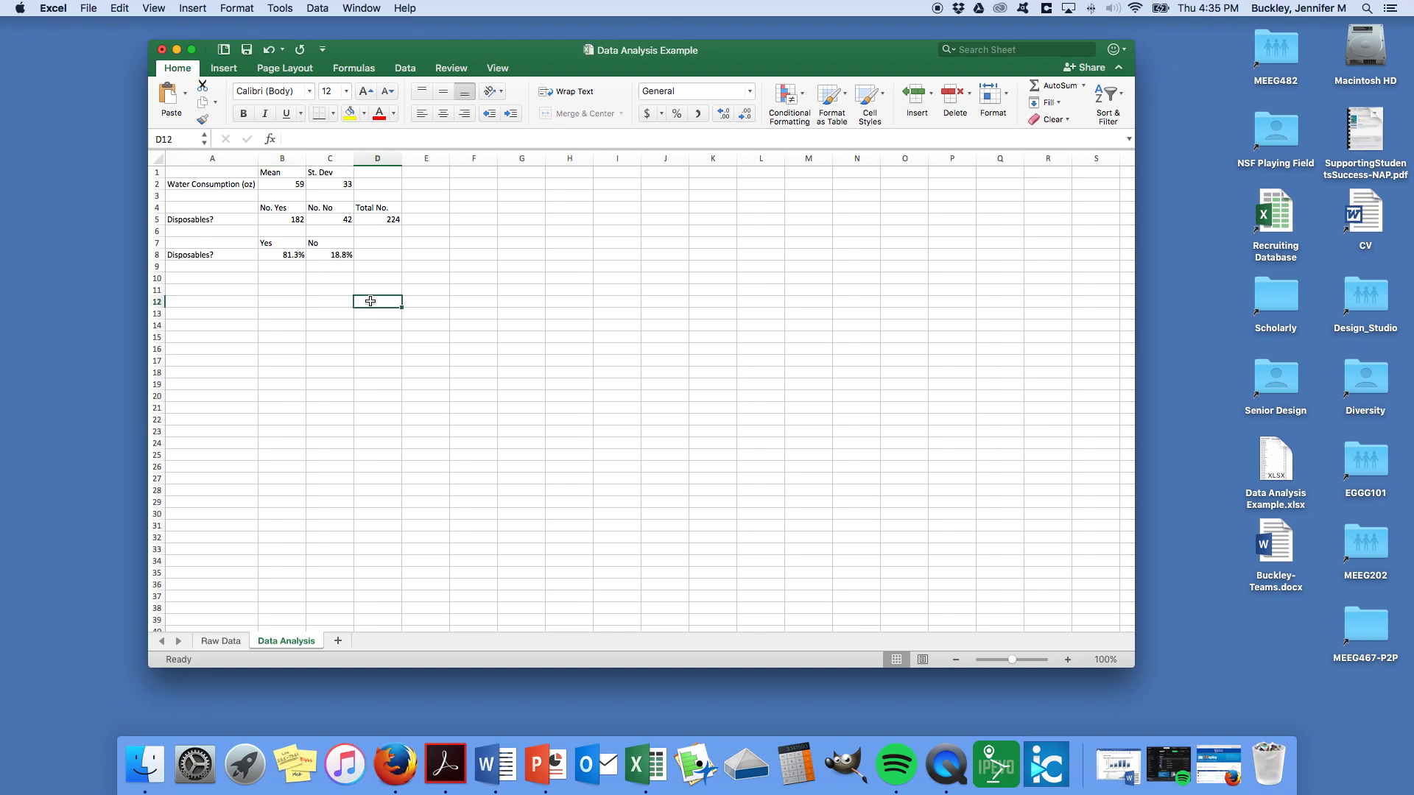
click(404, 266)
click(272, 266)
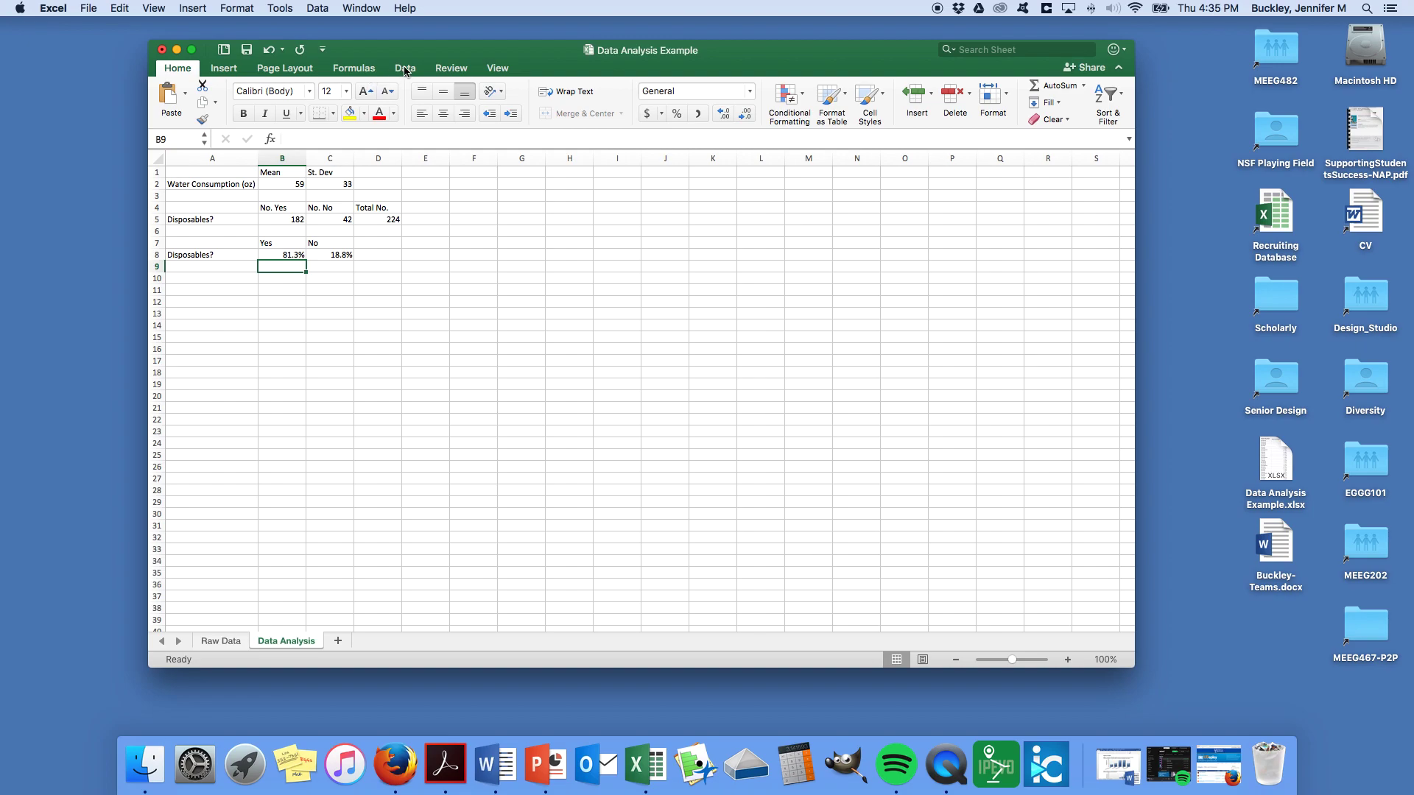
click(217, 70)
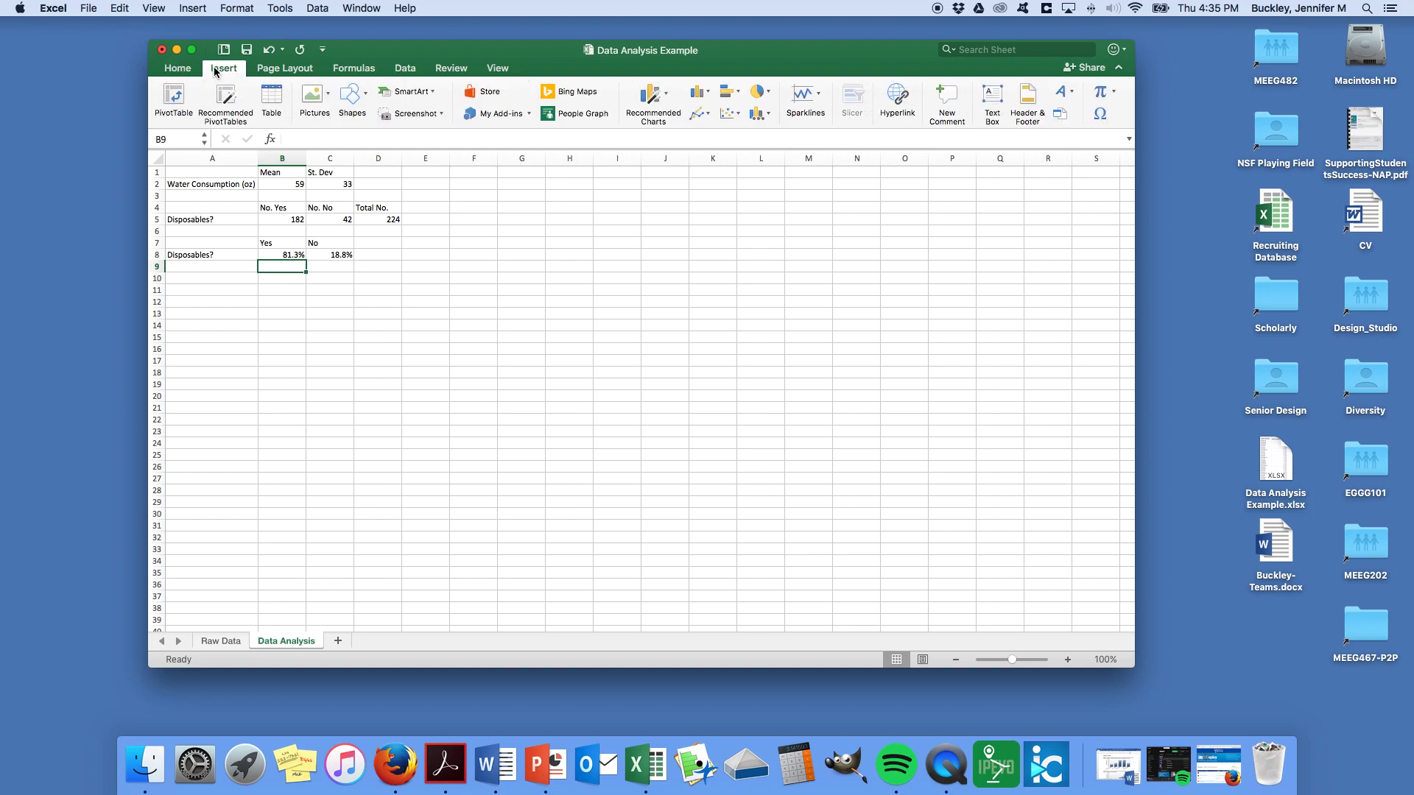
click(707, 93)
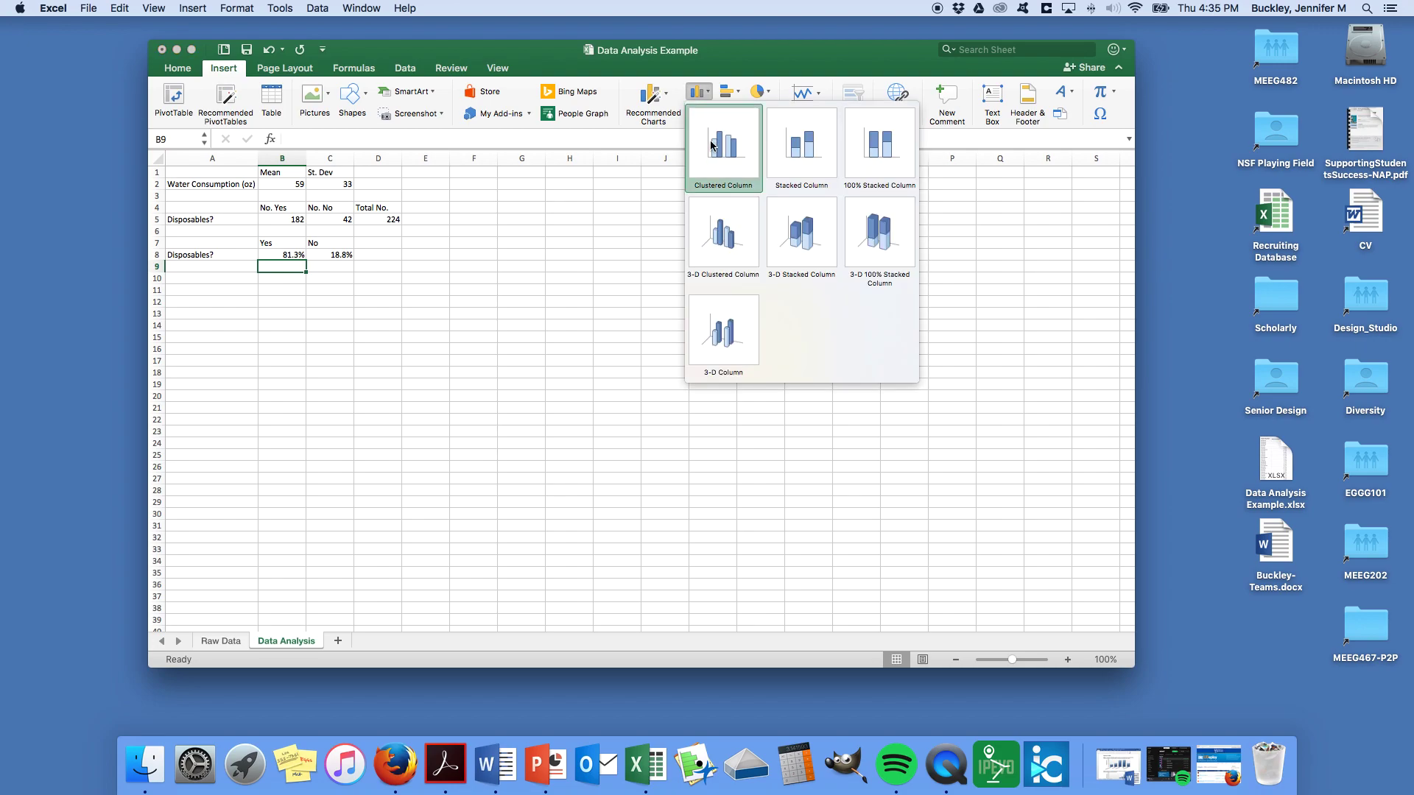
click(762, 97)
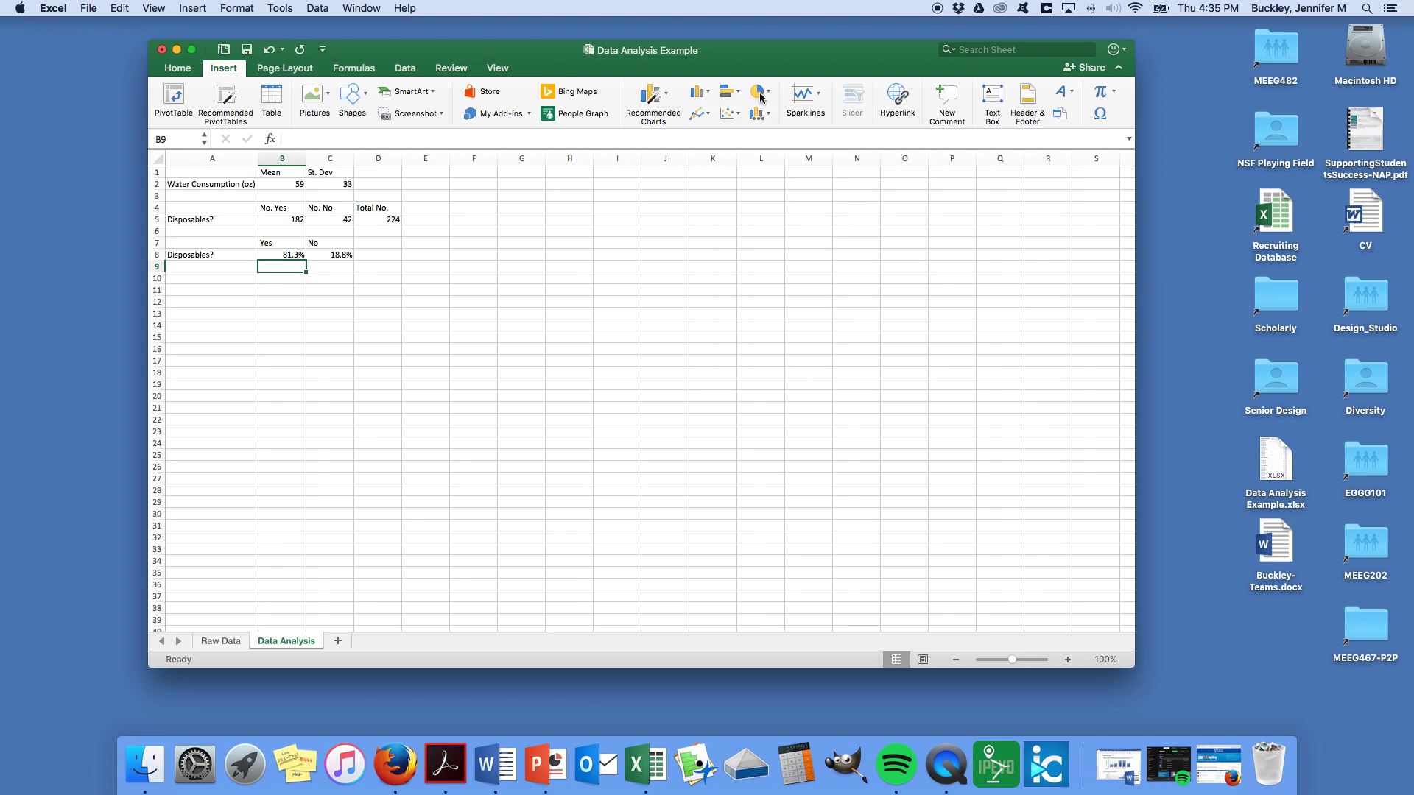
click(766, 96)
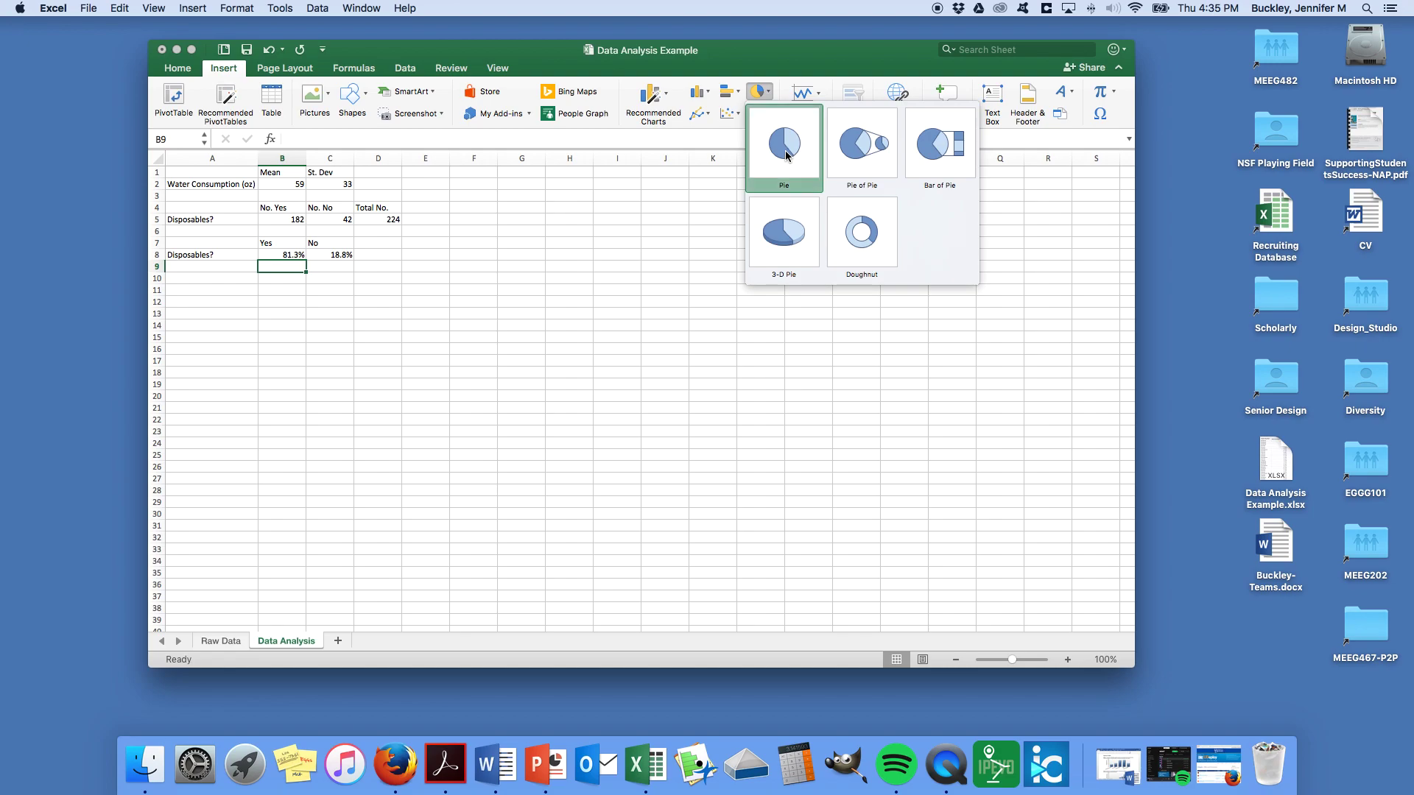
click(785, 151)
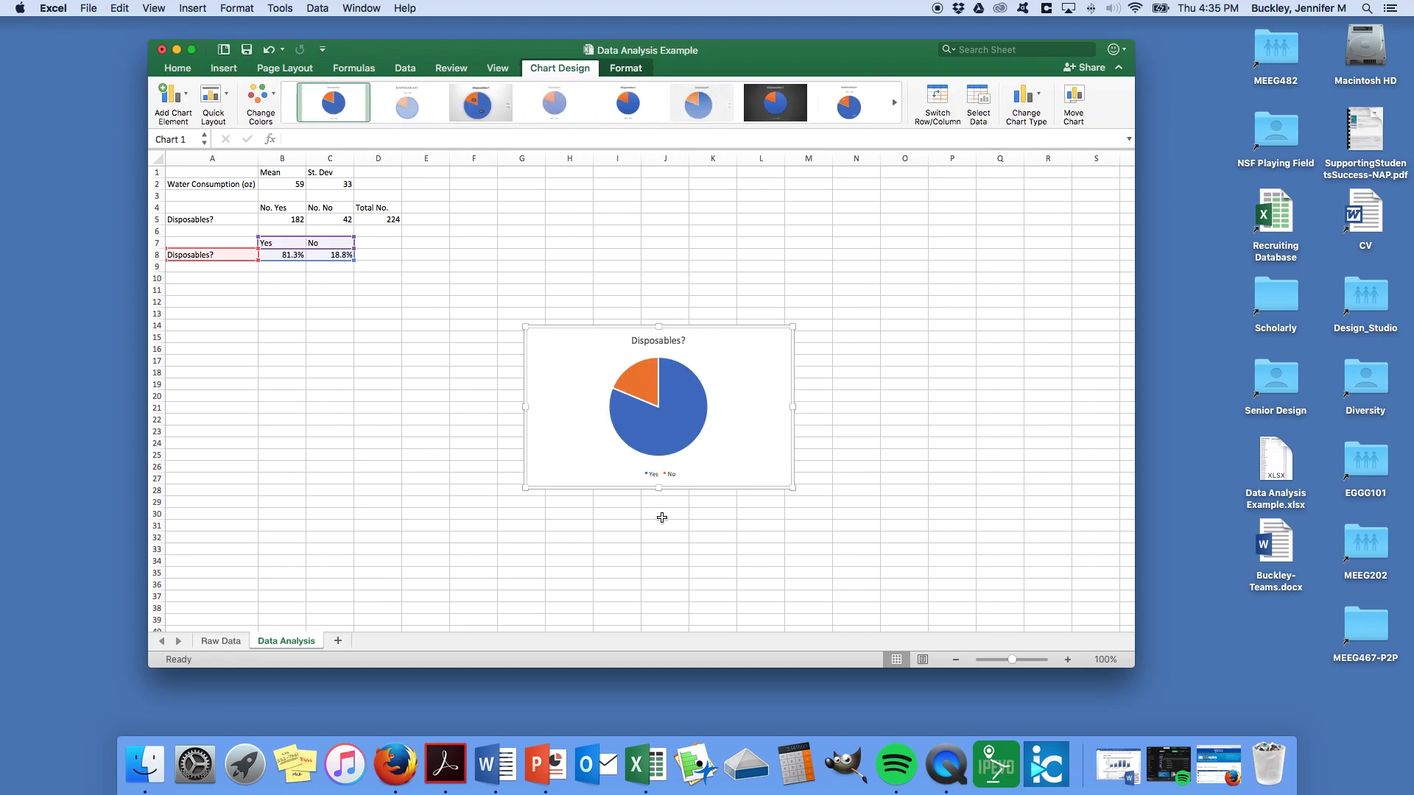
Try placing the legend to the right of the pie and try out other chart styles.
click(661, 474)
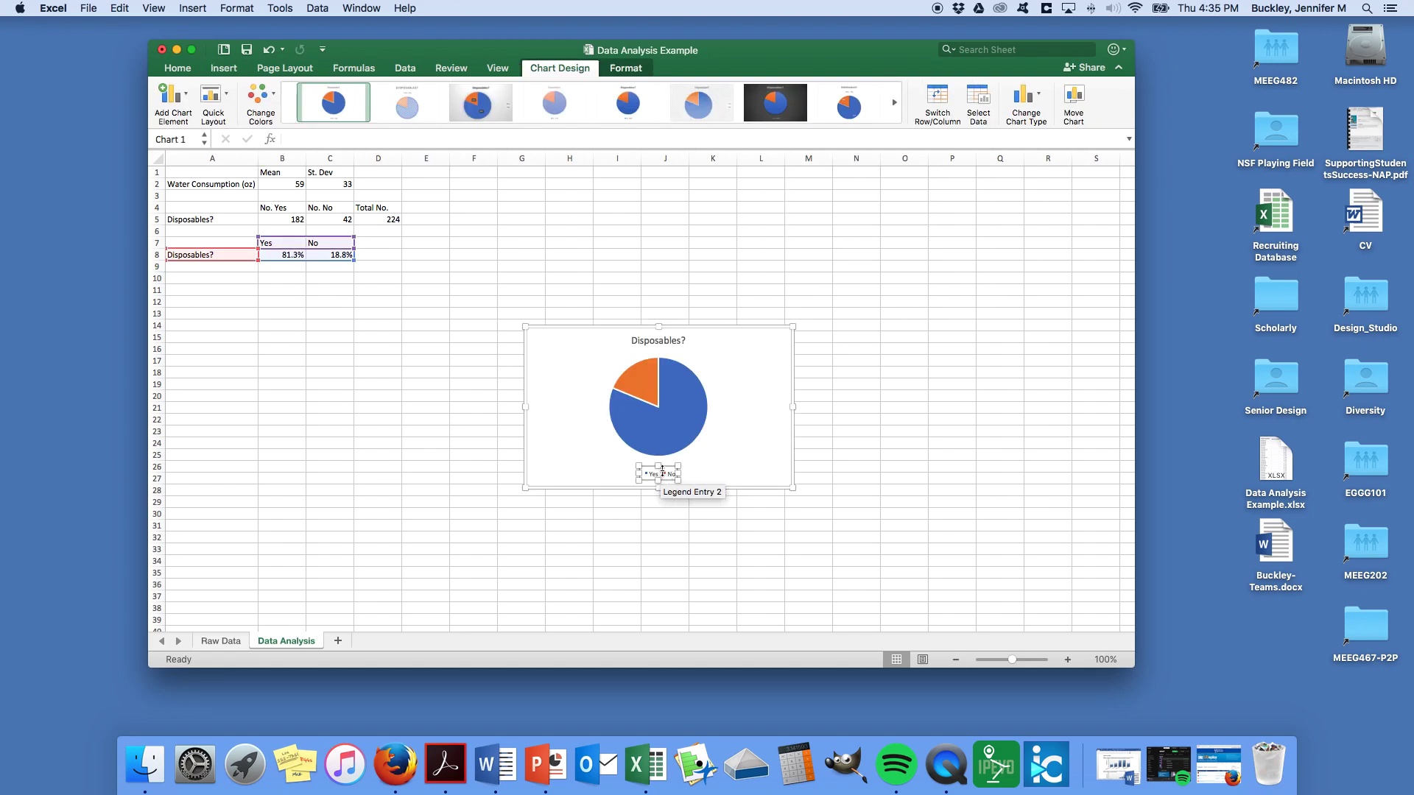
drag(657, 473, 758, 381)
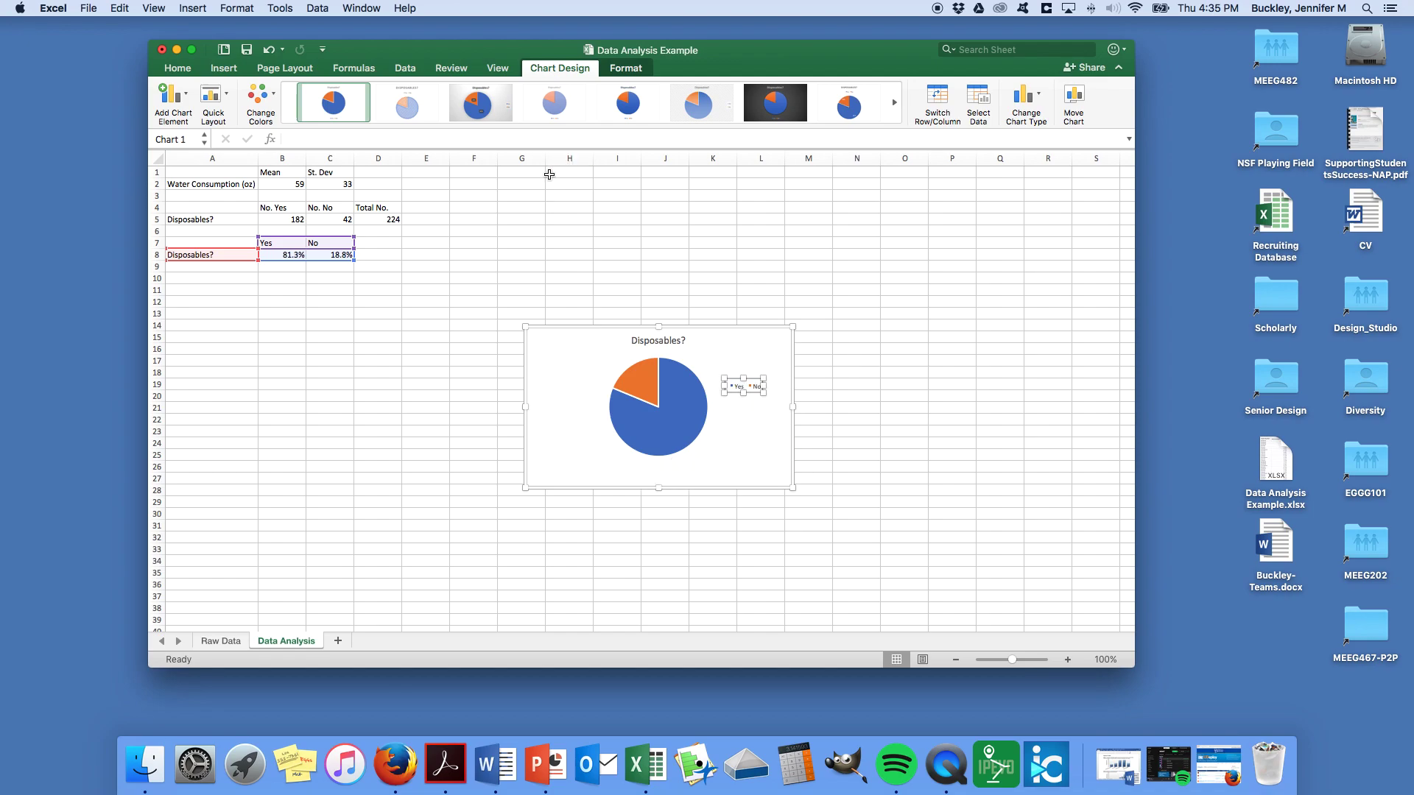
click(420, 111)
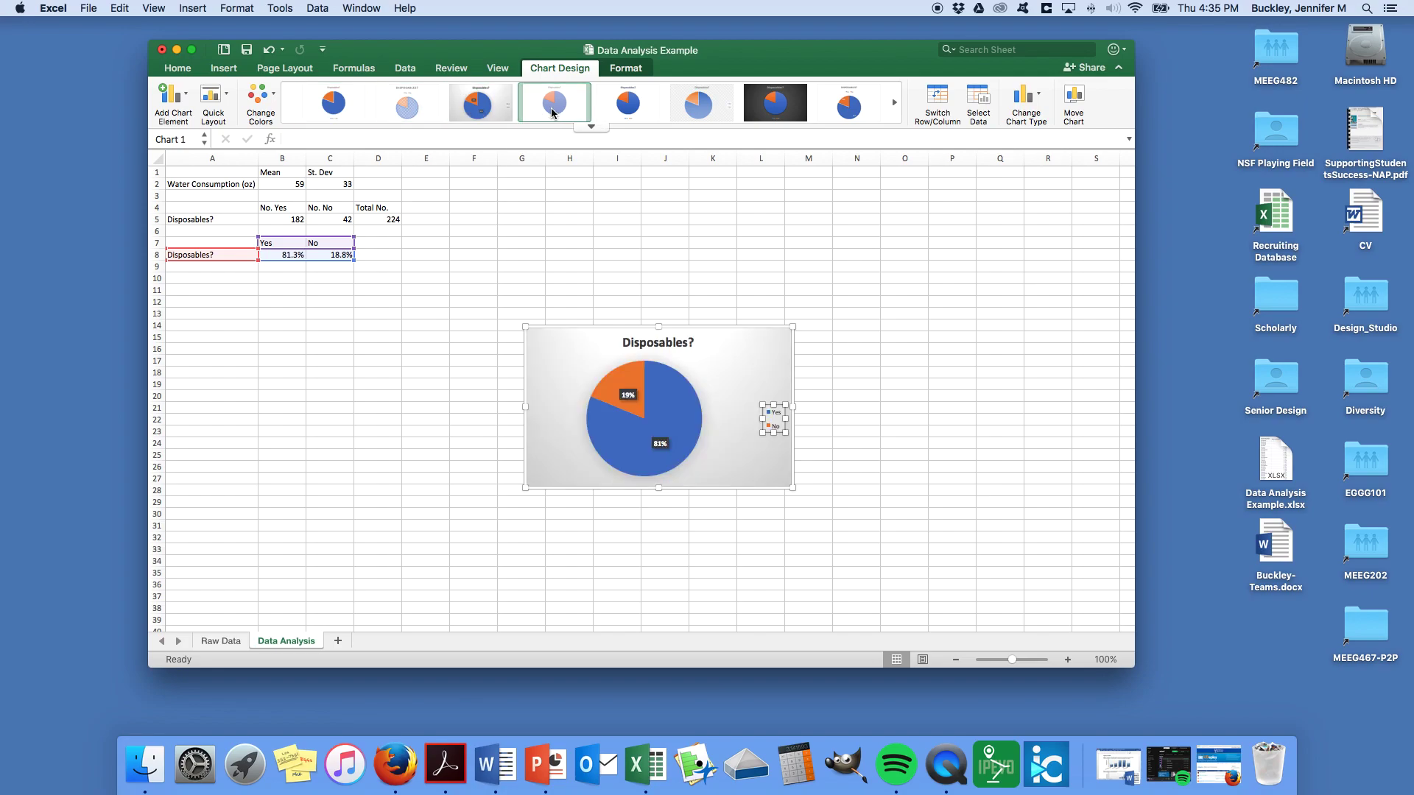
click(554, 105)
Apply the white chart style with a bold title and slice percentages, and enlarge the percentage labels to 18 pt.
click(605, 109)
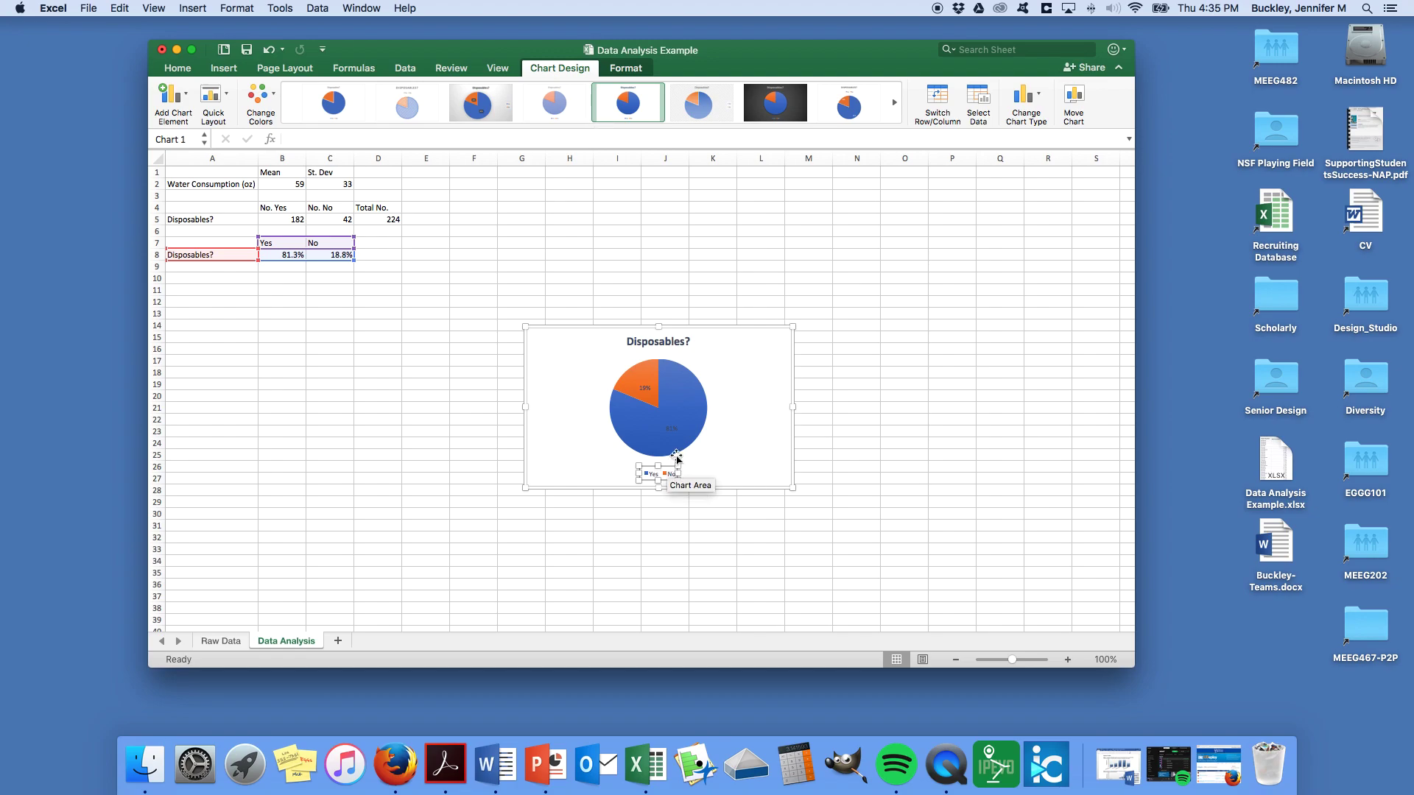
click(676, 436)
click(672, 429)
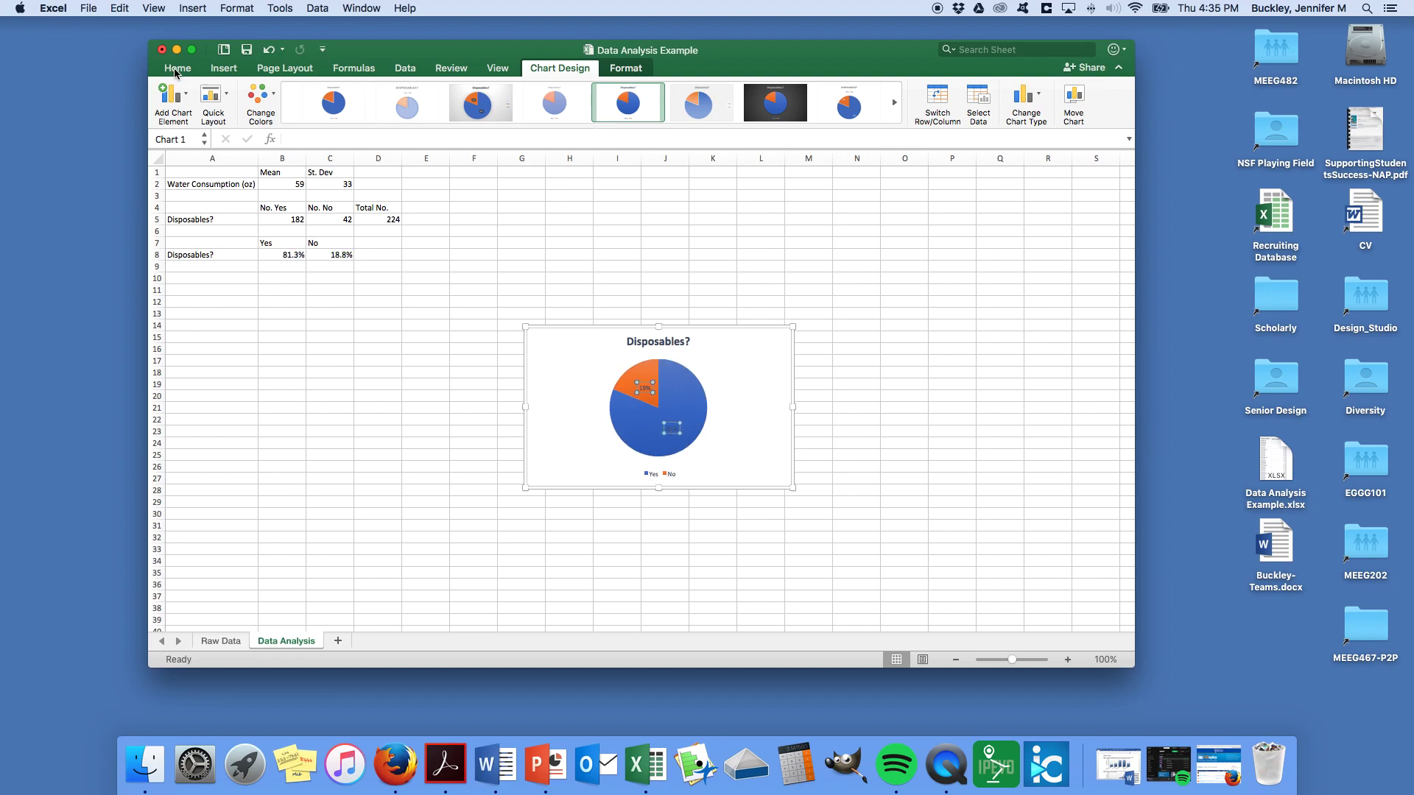
click(177, 68)
click(363, 94)
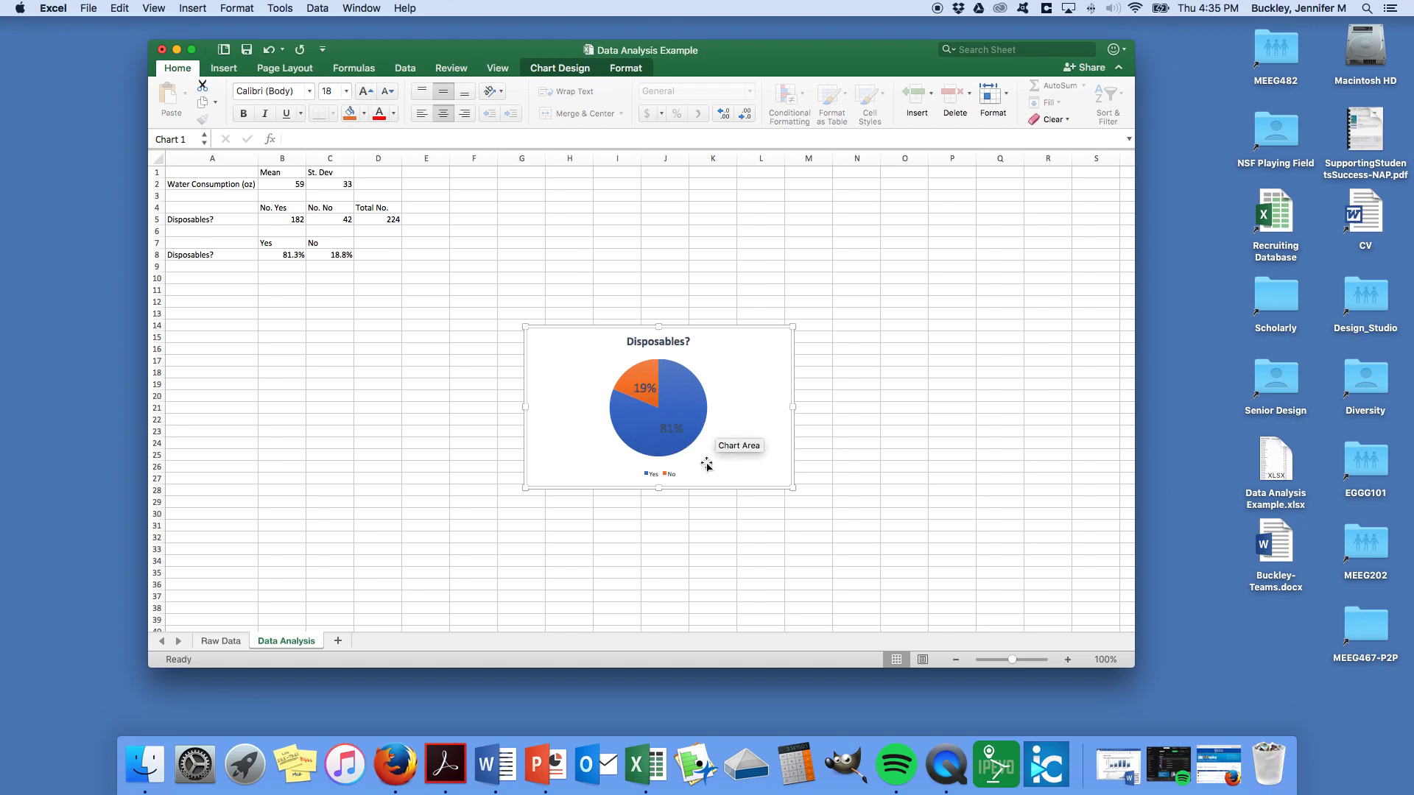
Move the chart legend to the right of the pie and enlarge its text to 16 pt.
click(676, 477)
drag(676, 478, 762, 398)
click(364, 91)
click(364, 92)
click(364, 93)
click(365, 94)
click(366, 95)
Move the pie chart up beside the data tables, with its upper-left corner around cell E3.
click(639, 401)
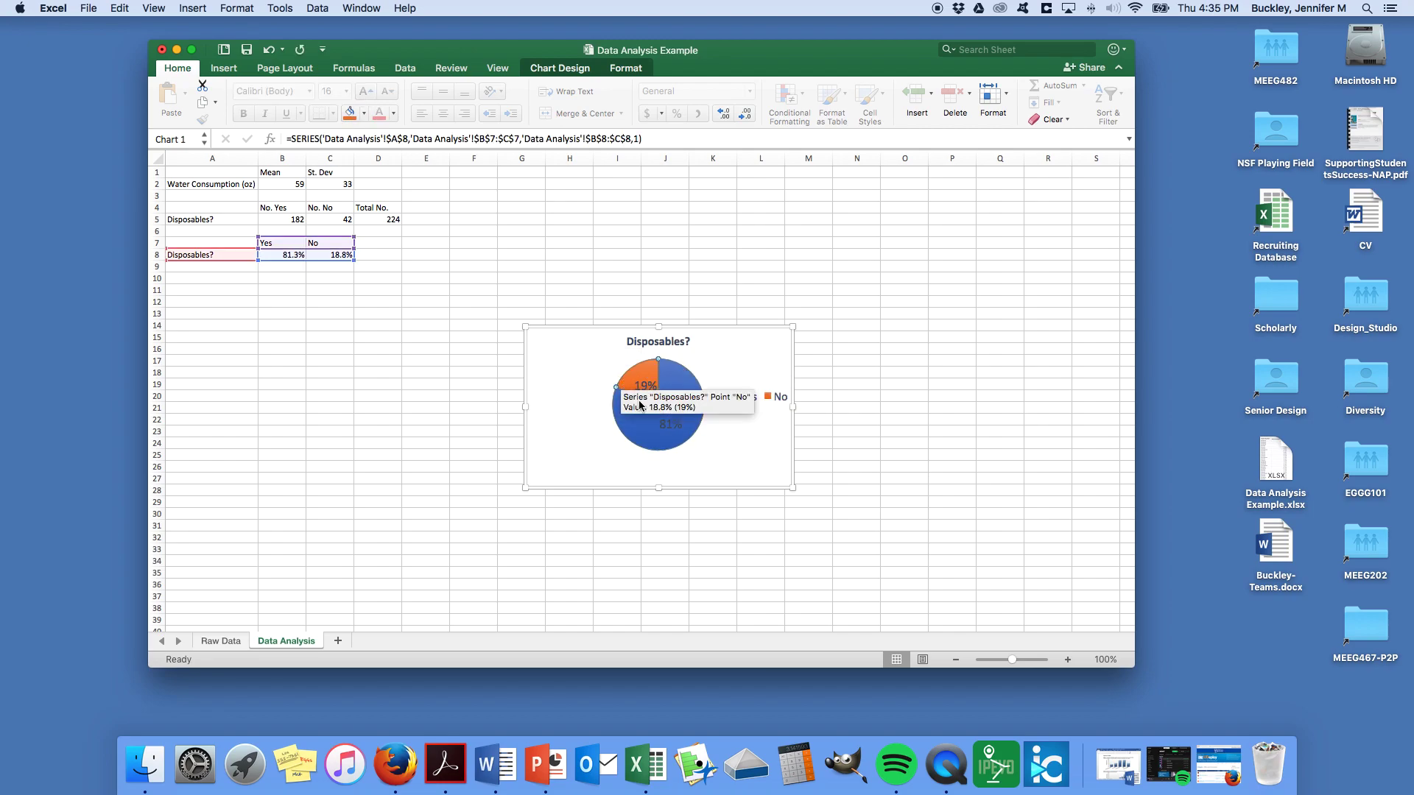
drag(735, 330, 635, 197)
key(Escape)
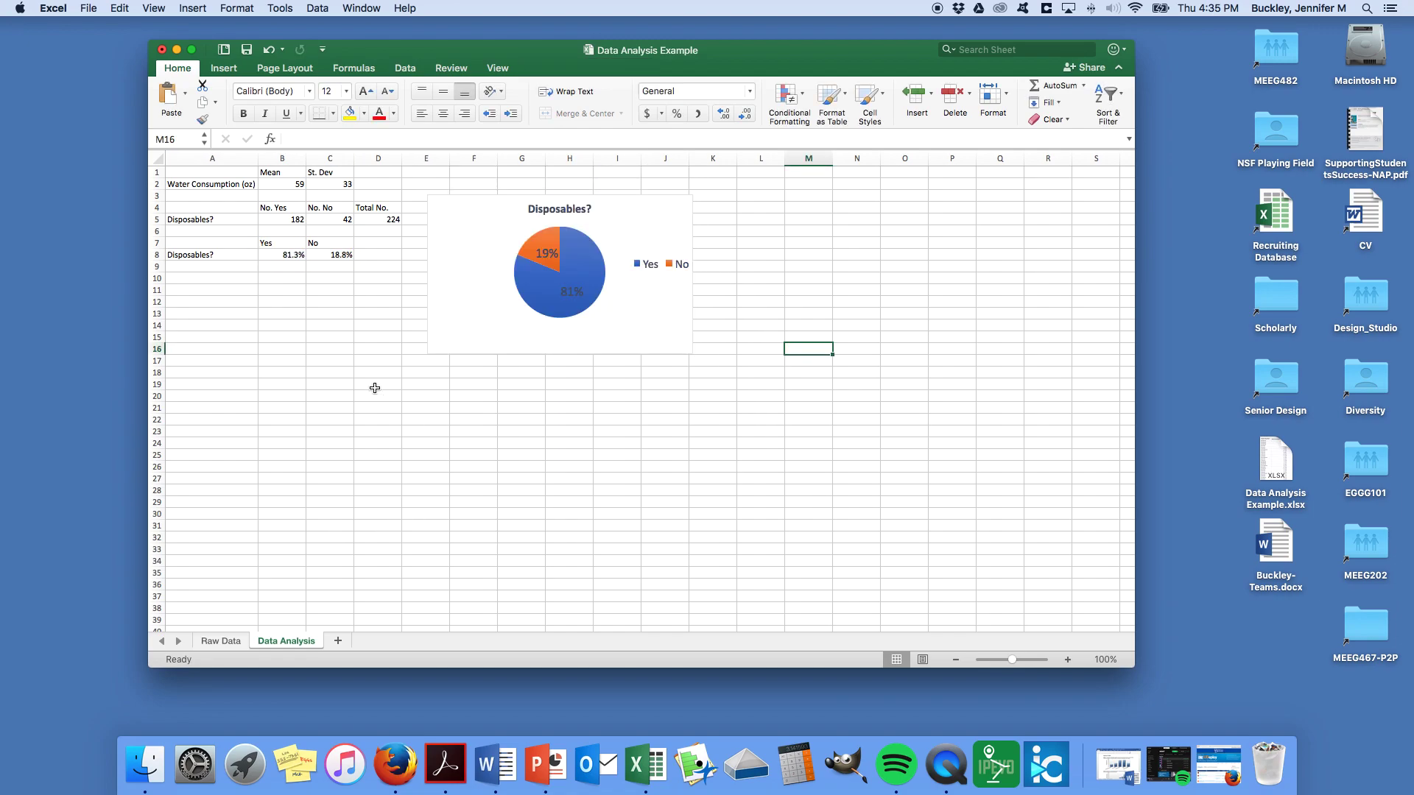
click(472, 244)
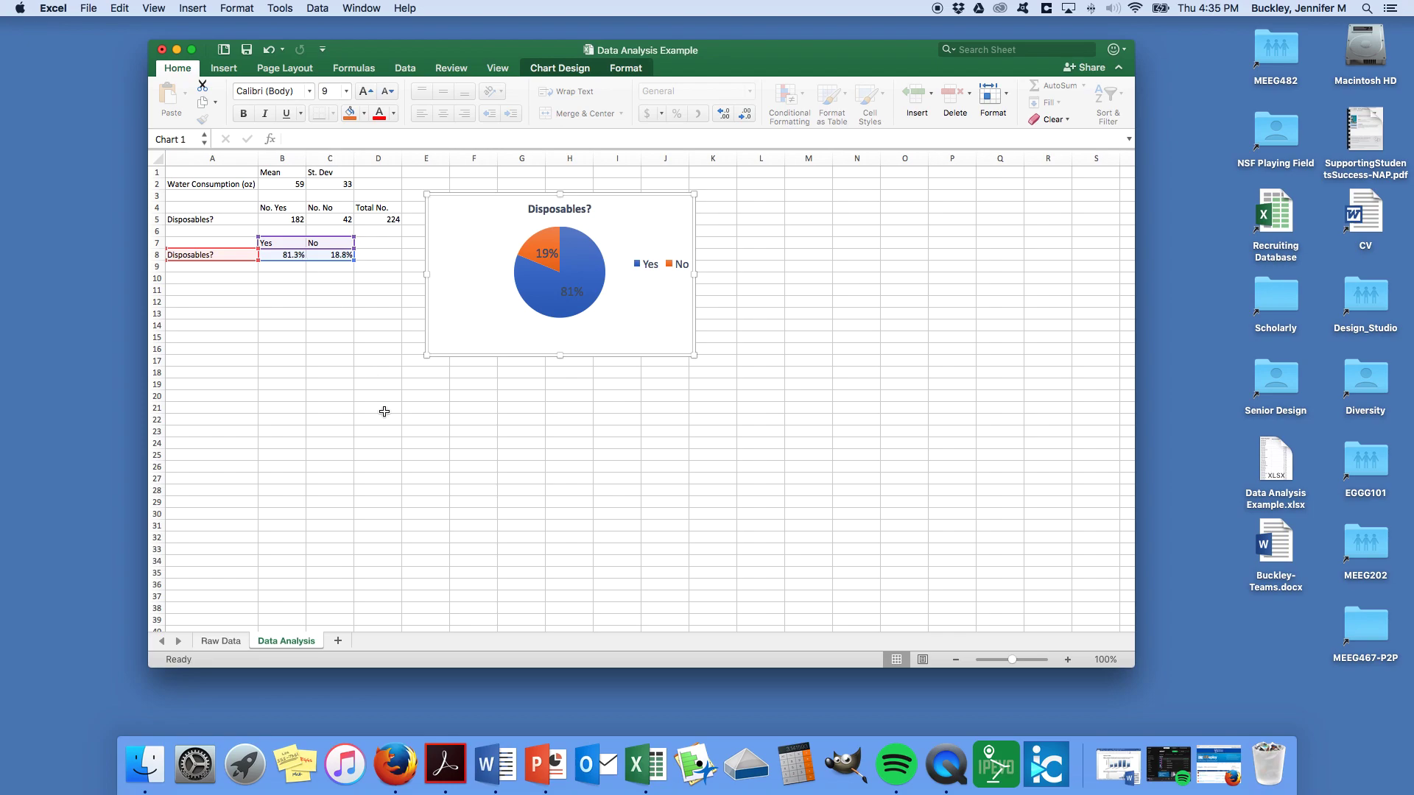
Turn on filtering for the header row of the Raw Data sheet.
click(221, 641)
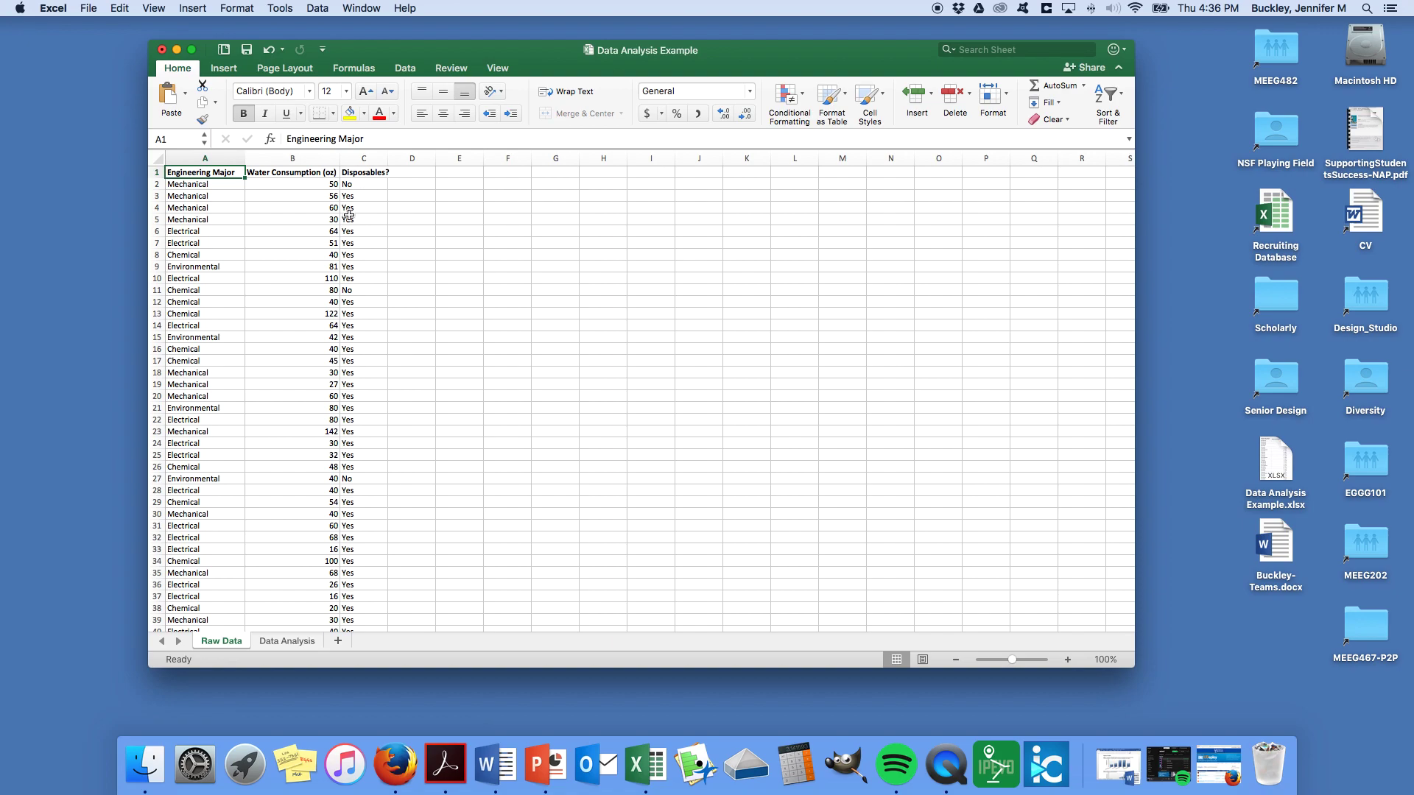
scroll(276, 296, up, 2)
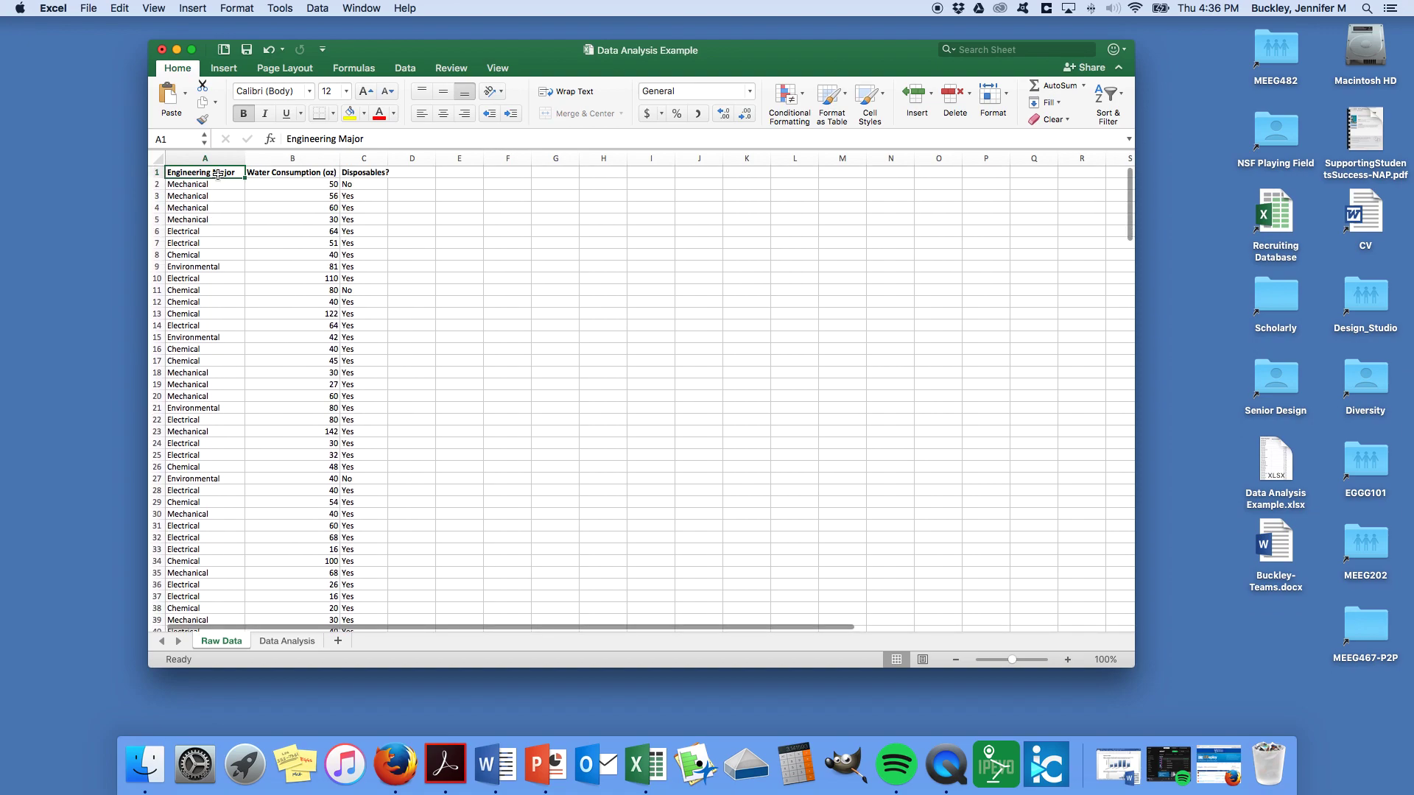
scroll(447, 353, down, 1)
scroll(289, 260, up, 1)
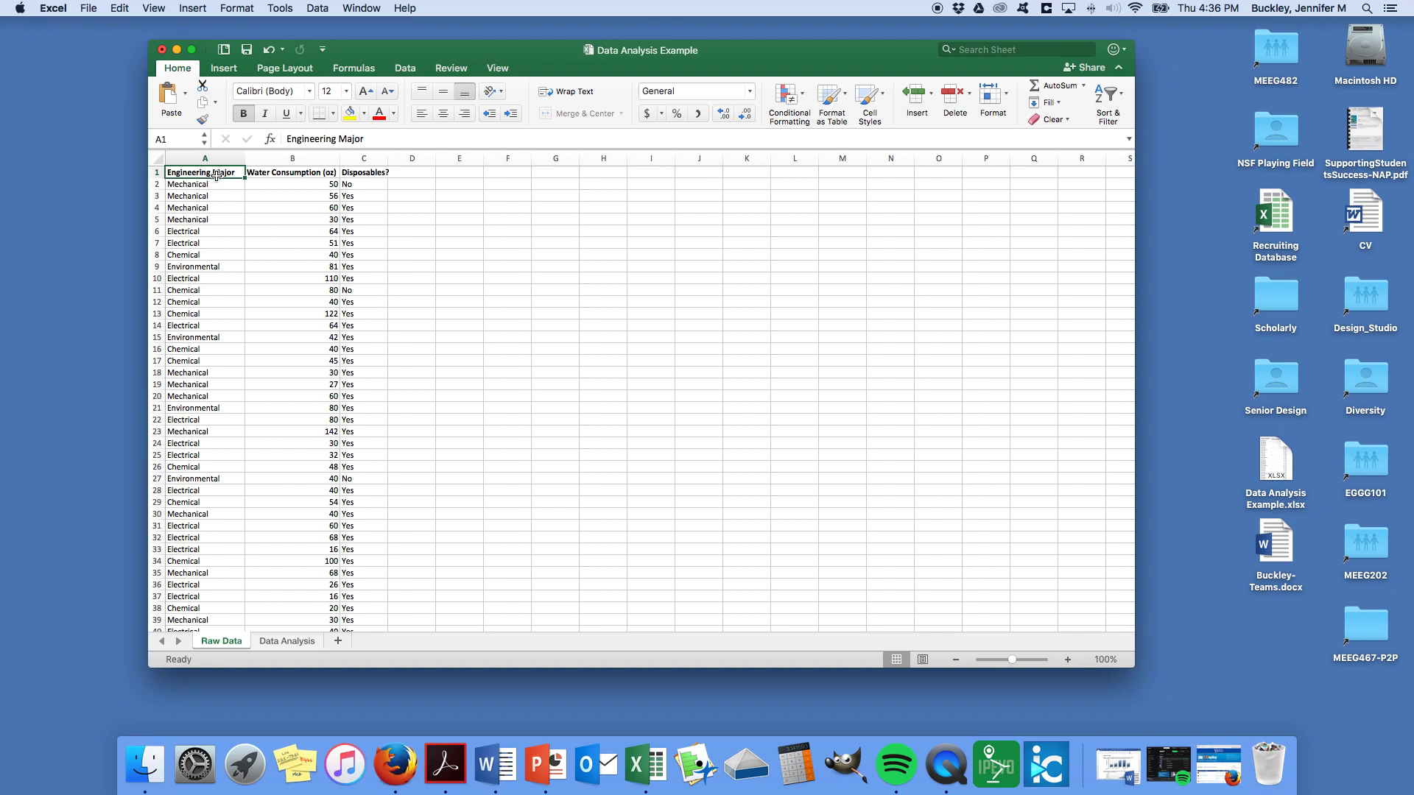
drag(216, 174, 364, 174)
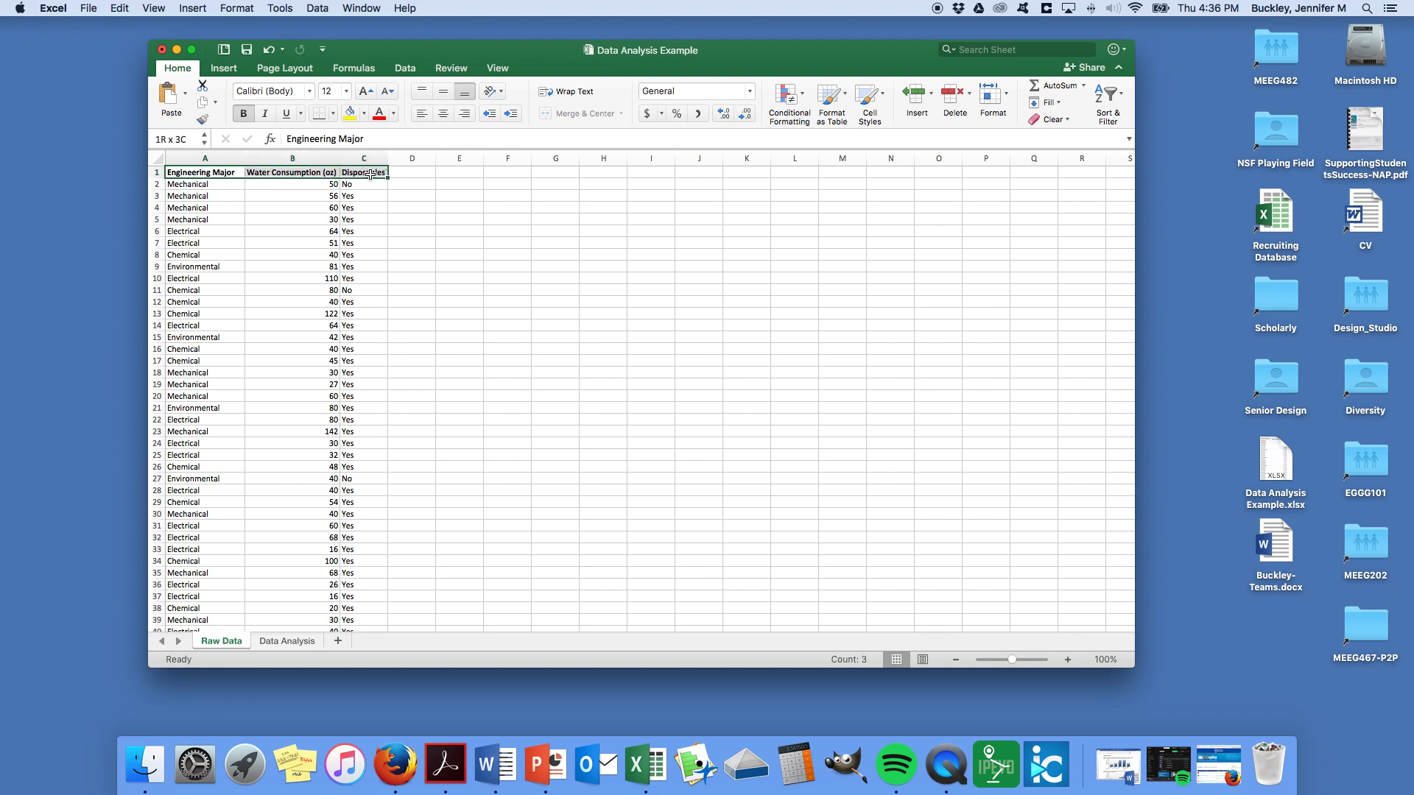
click(1120, 96)
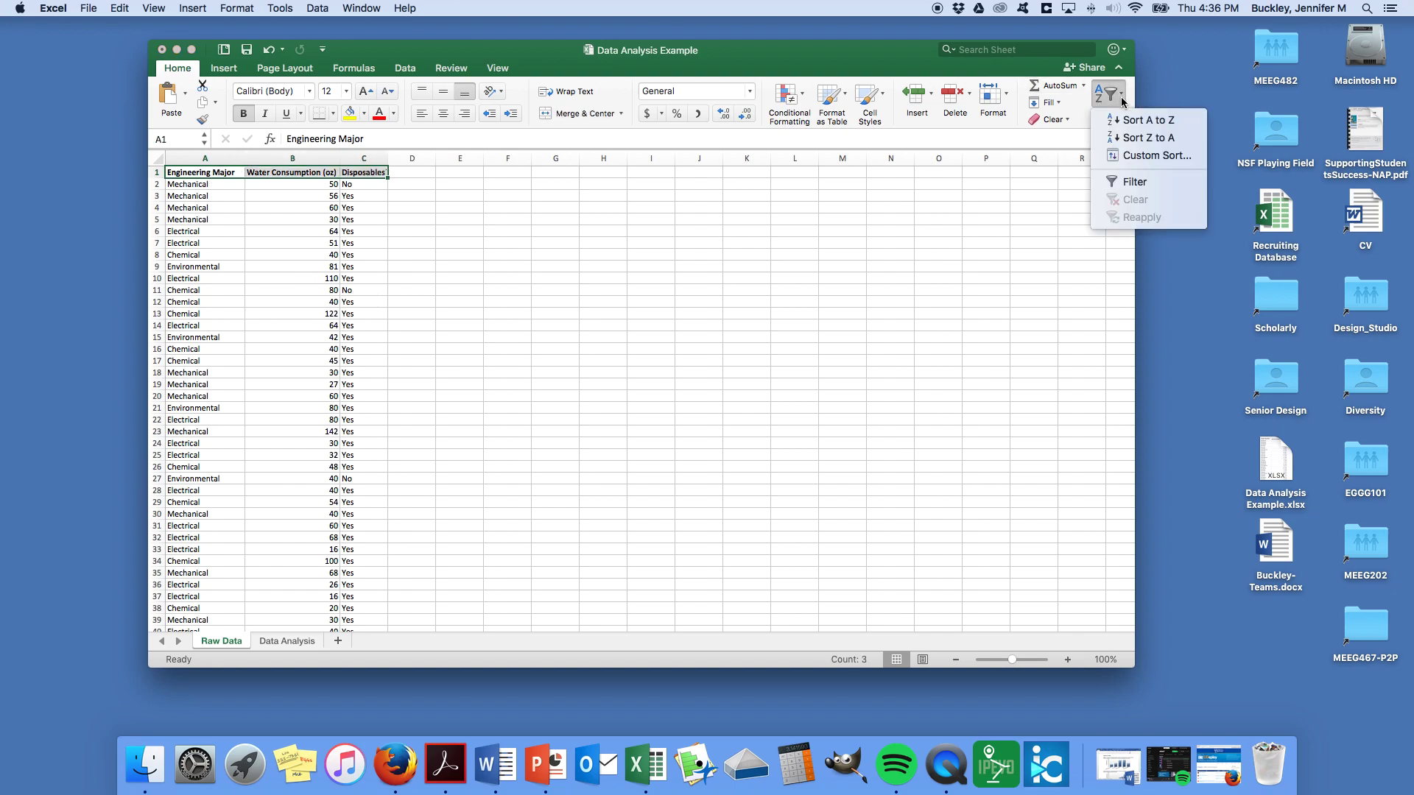
click(1134, 182)
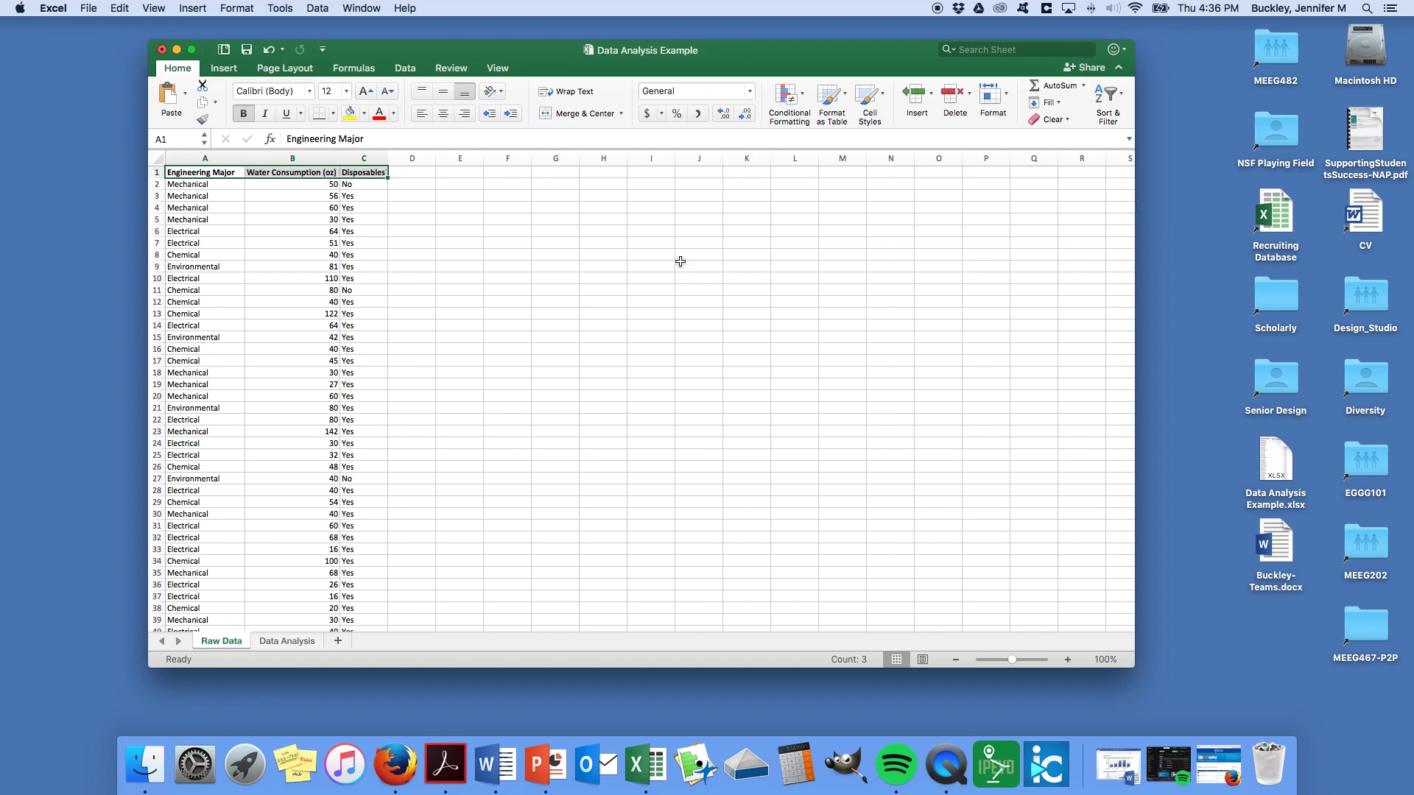
click(156, 172)
click(1128, 101)
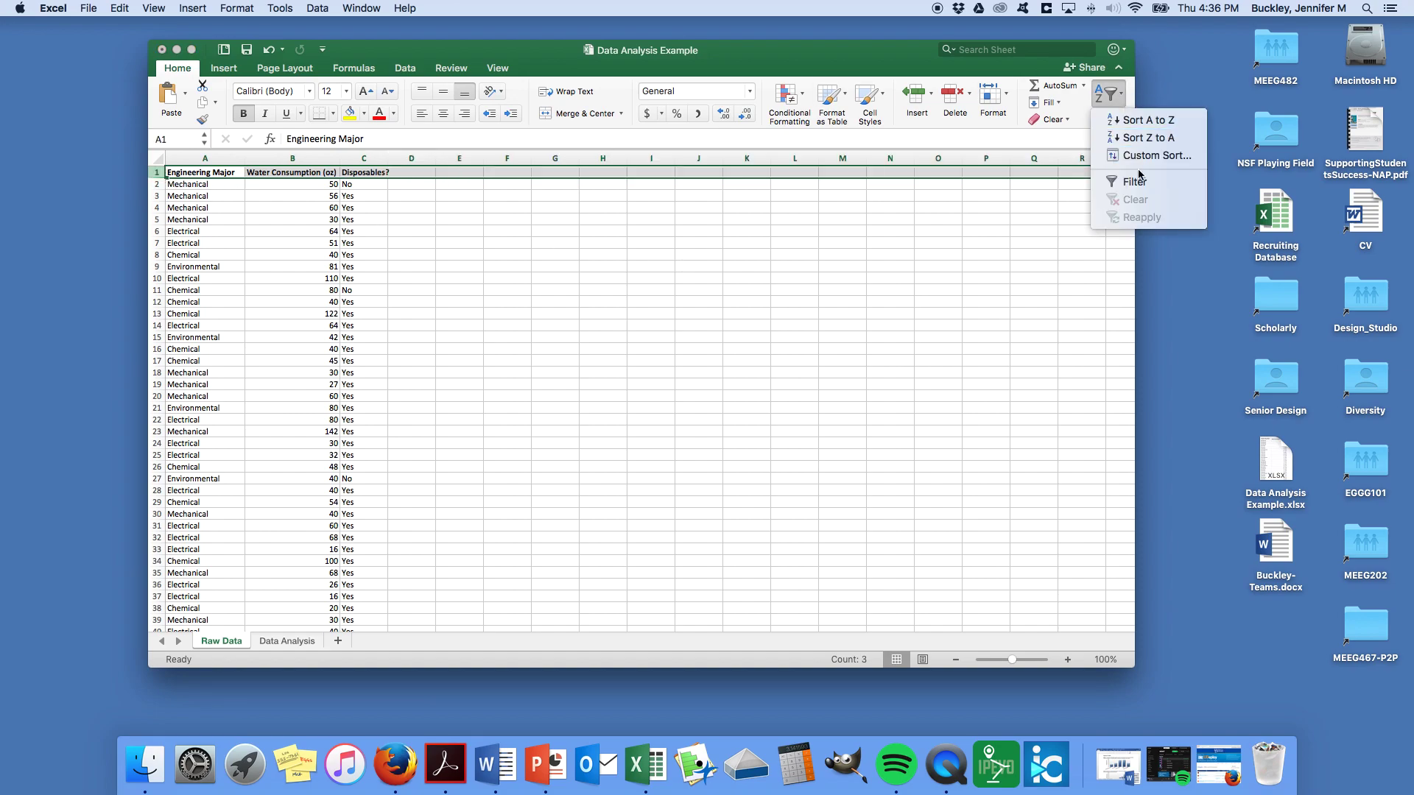
click(1139, 183)
click(420, 289)
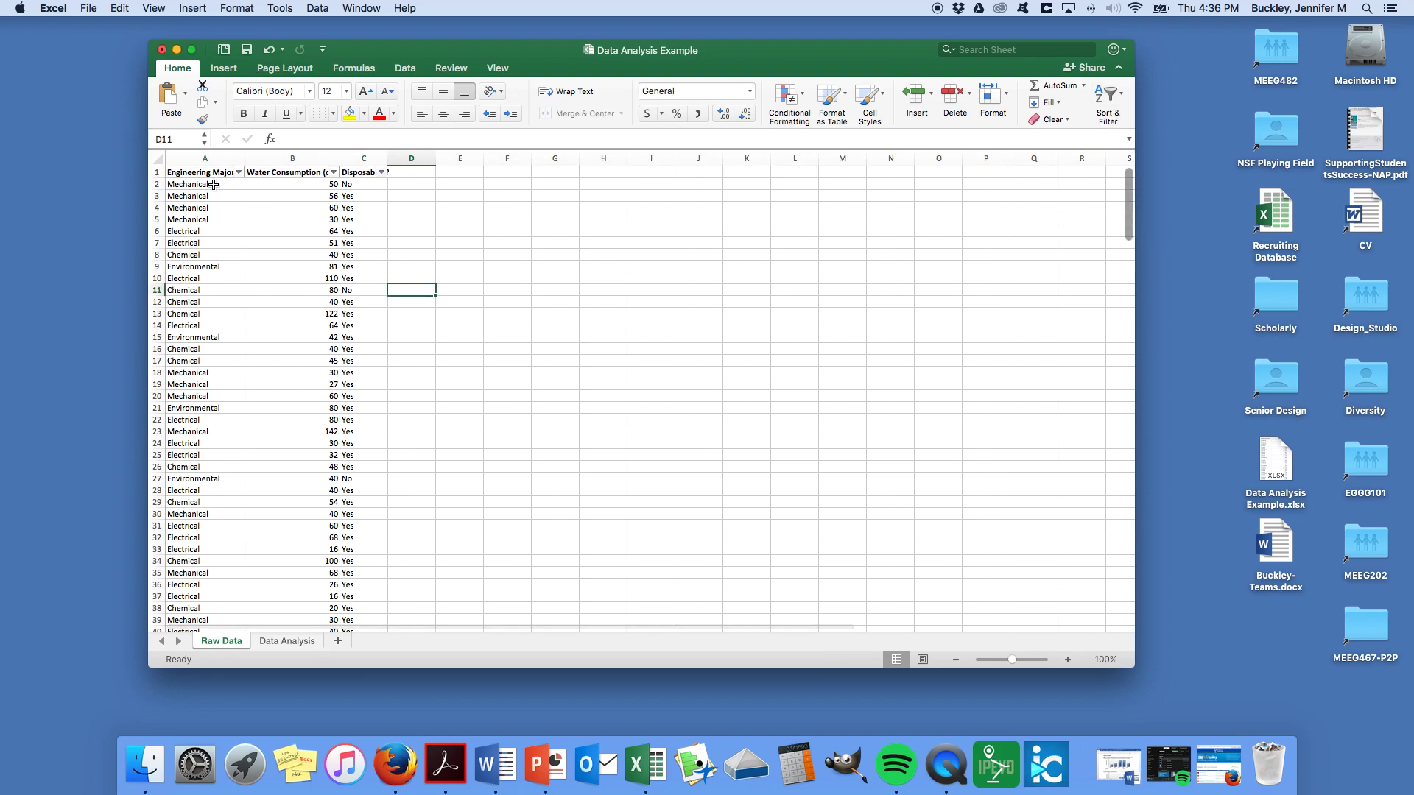
Sort the survey data by Engineering Major in ascending order and look through the sorted rows.
click(238, 173)
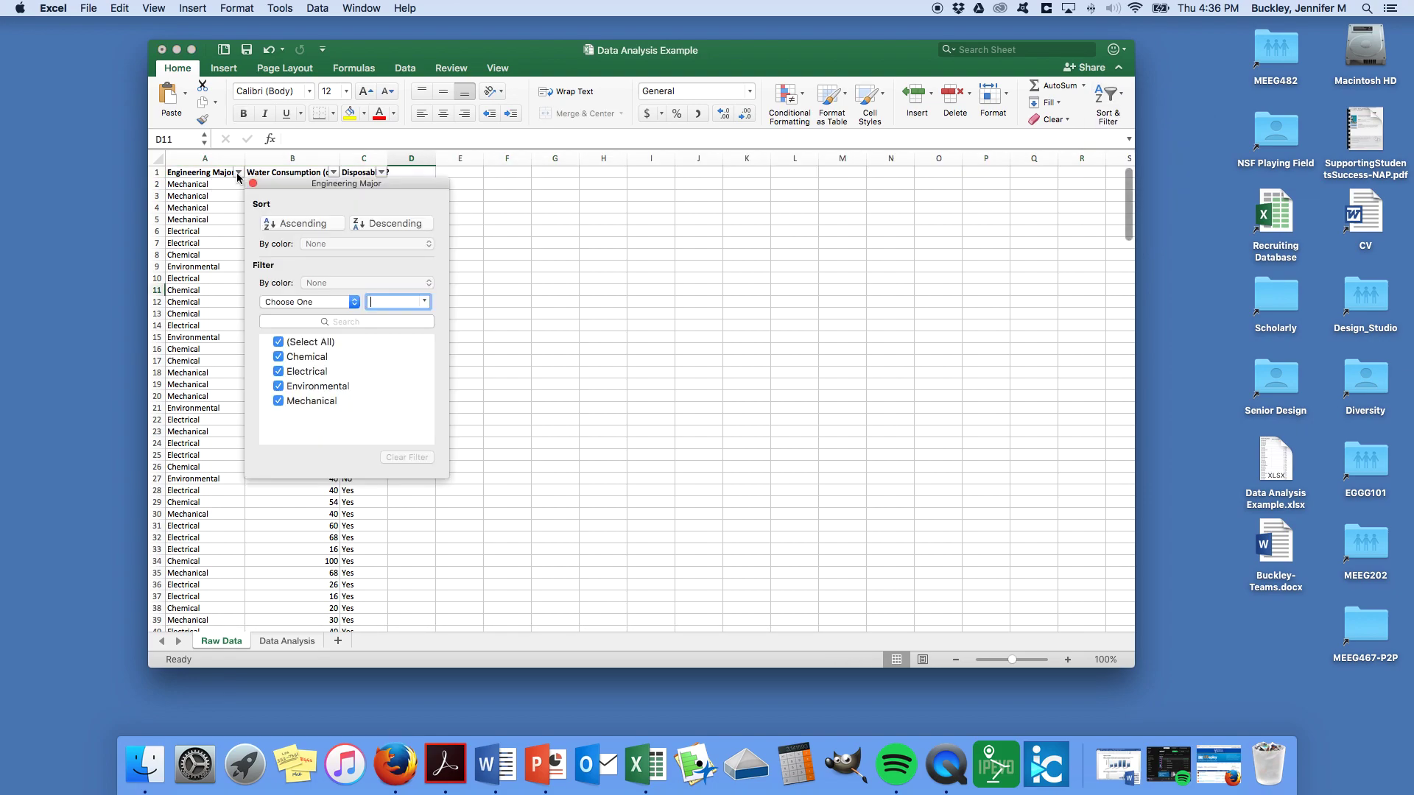
click(303, 224)
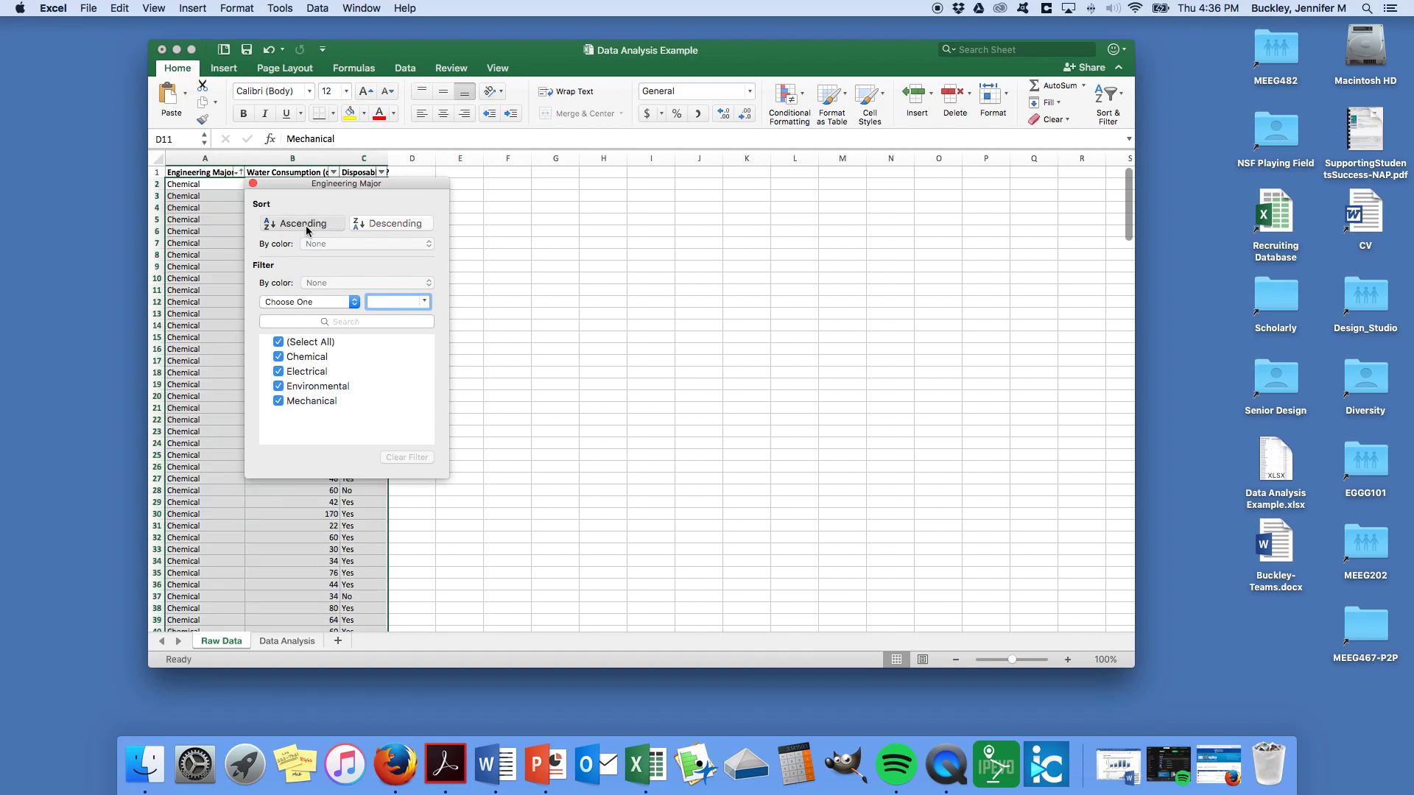
click(254, 185)
scroll(228, 426, down, 1)
scroll(228, 427, down, 20)
scroll(230, 434, down, 15)
scroll(233, 438, down, 12)
scroll(237, 438, up, 5)
scroll(243, 438, up, 20)
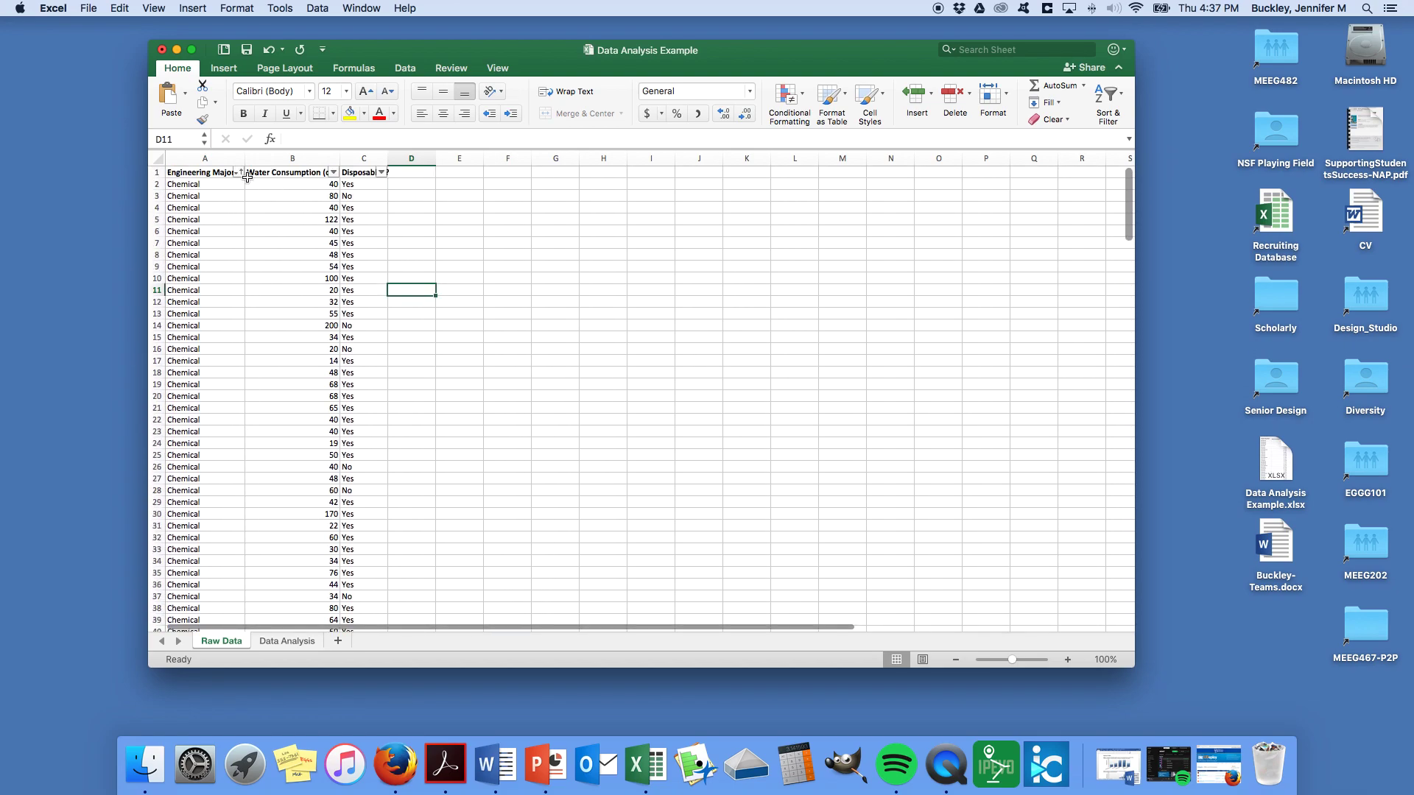
Filter the Engineering Major column to show only Chemical and check the filtered rows.
click(238, 173)
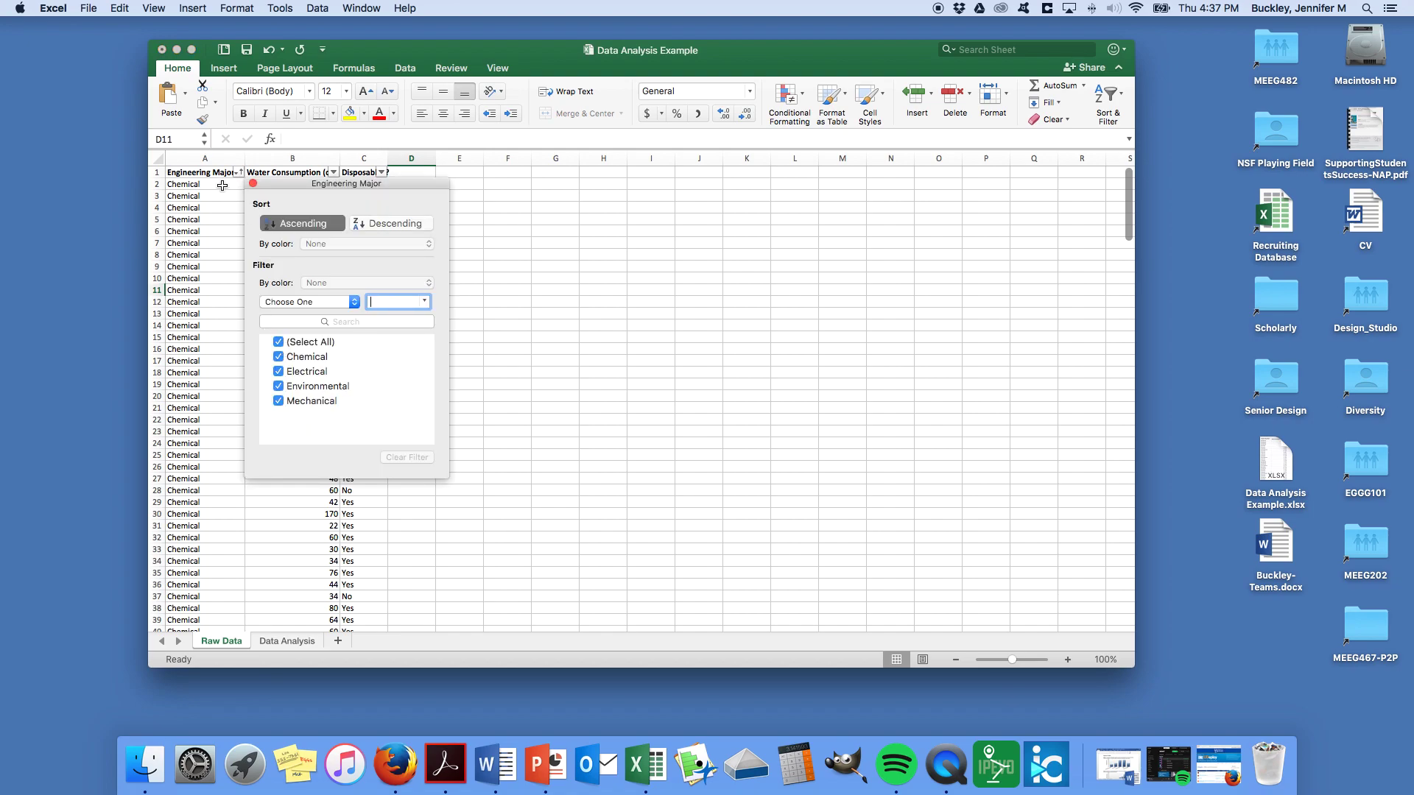
click(279, 342)
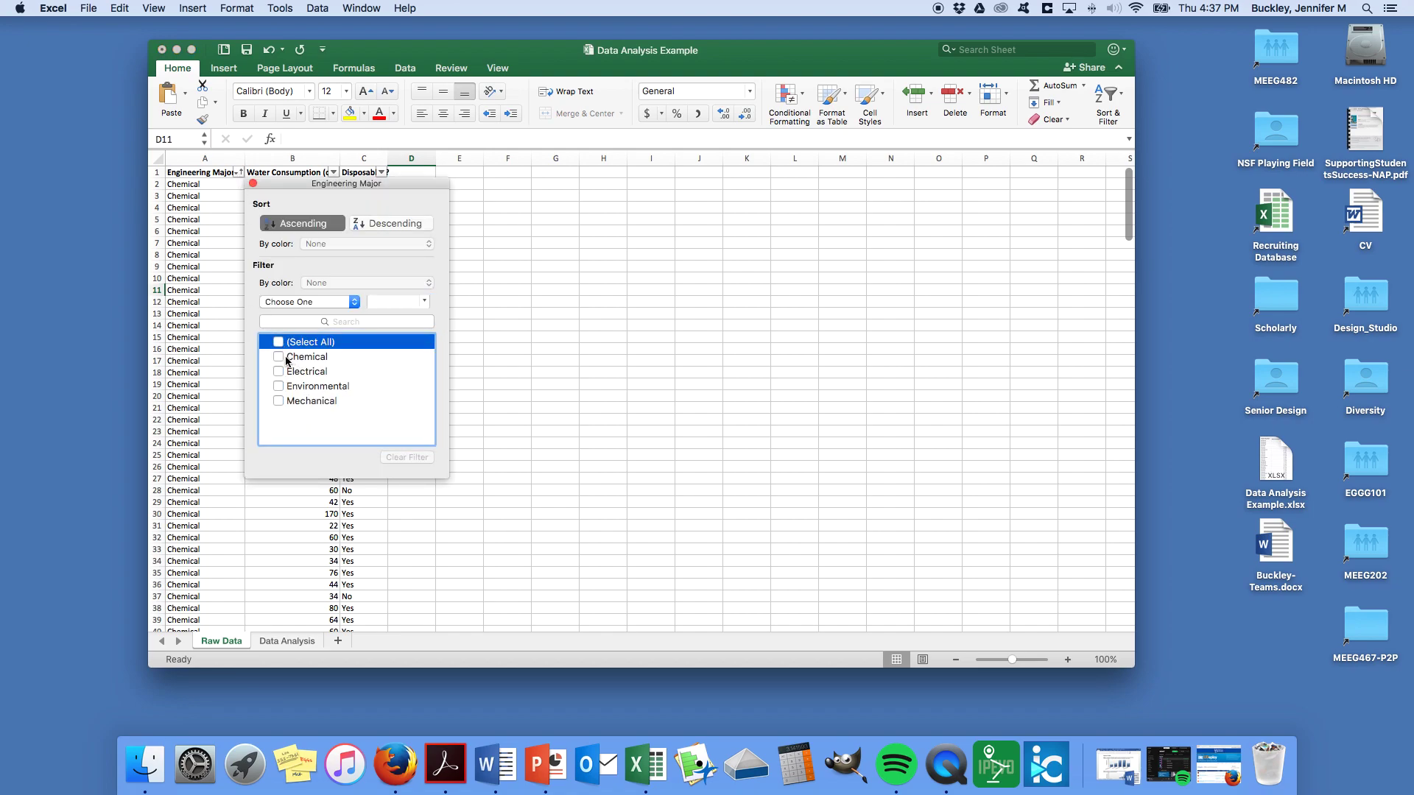
click(279, 356)
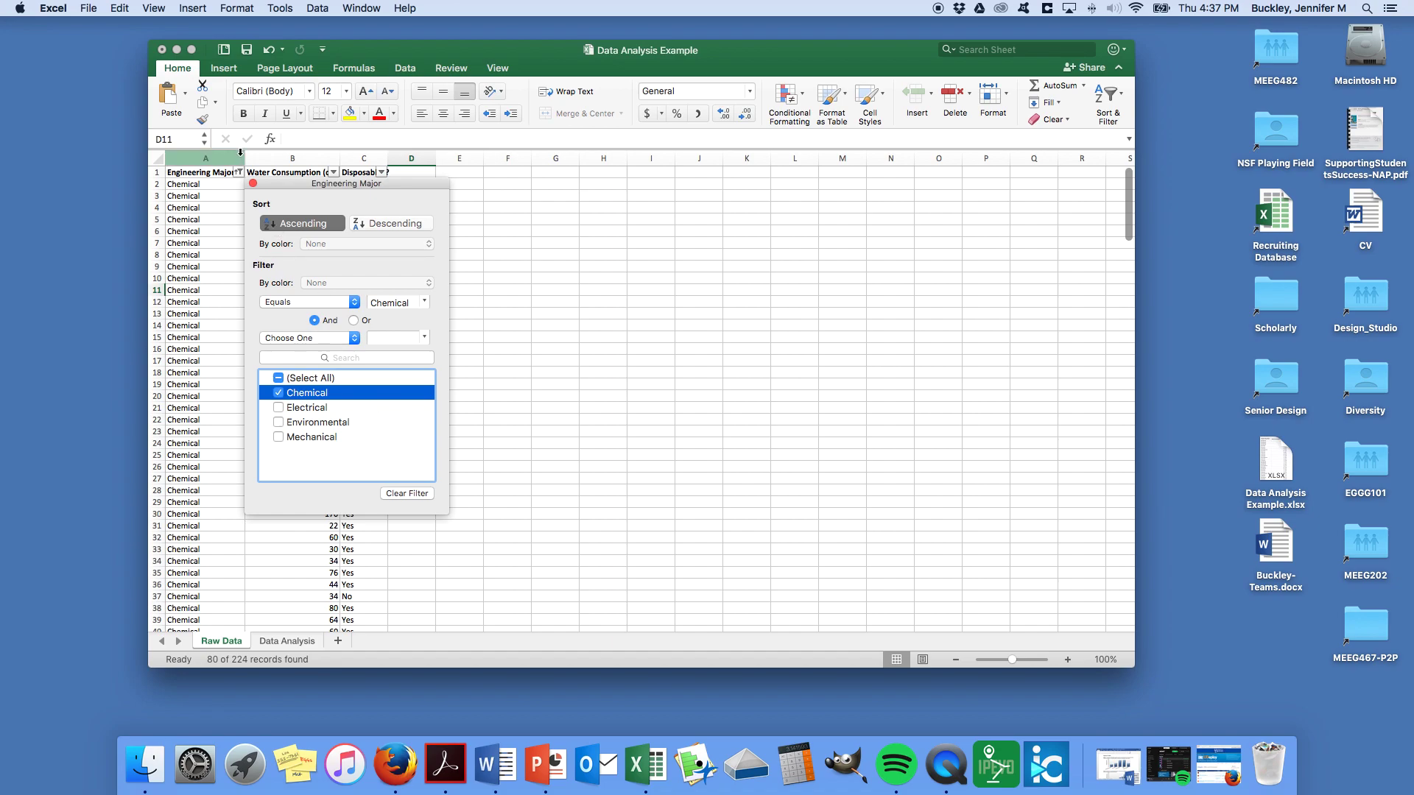
click(253, 183)
scroll(261, 372, down, 15)
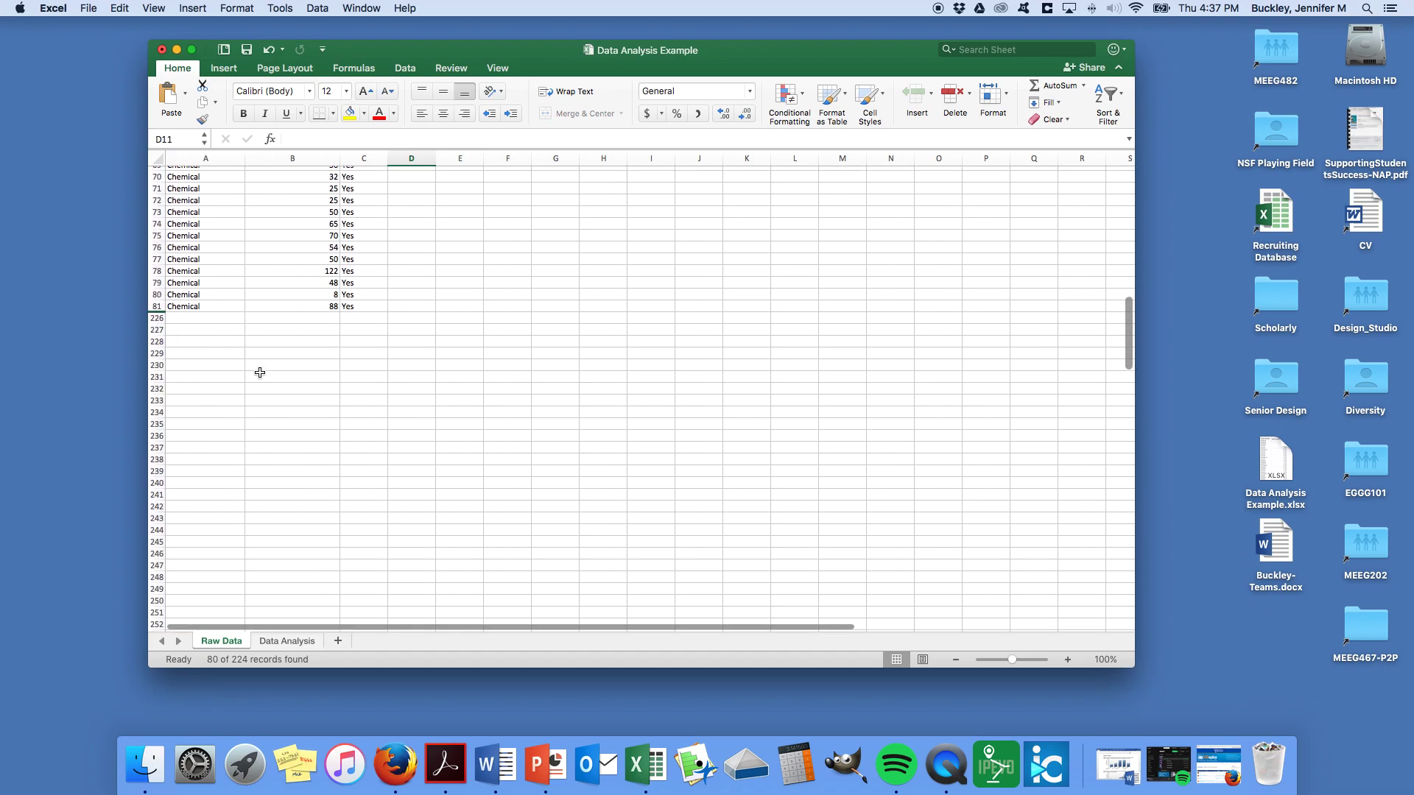
scroll(265, 373, up, 15)
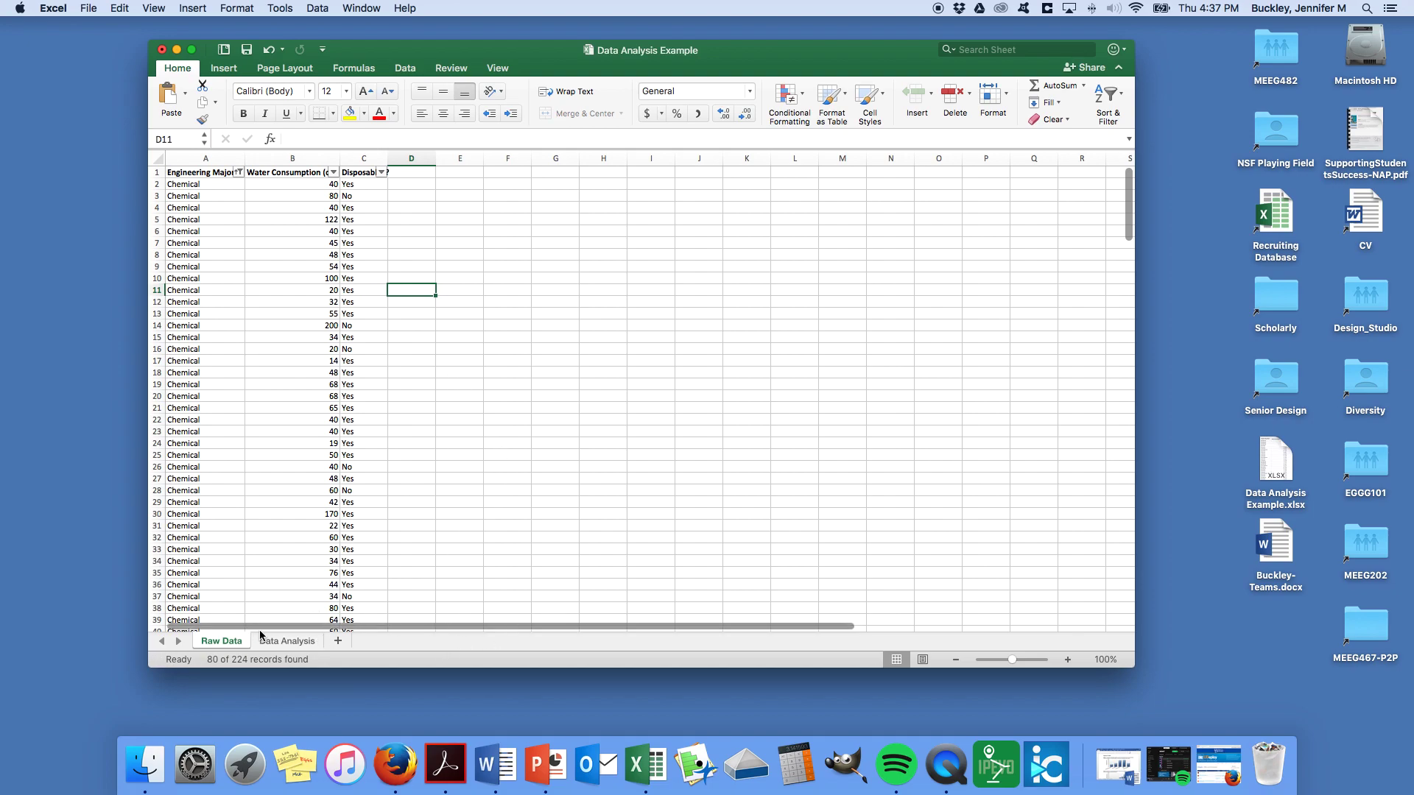
On the Data Analysis sheet, enter the heading Major in A22 and the label Chemical in A23.
click(298, 643)
click(237, 420)
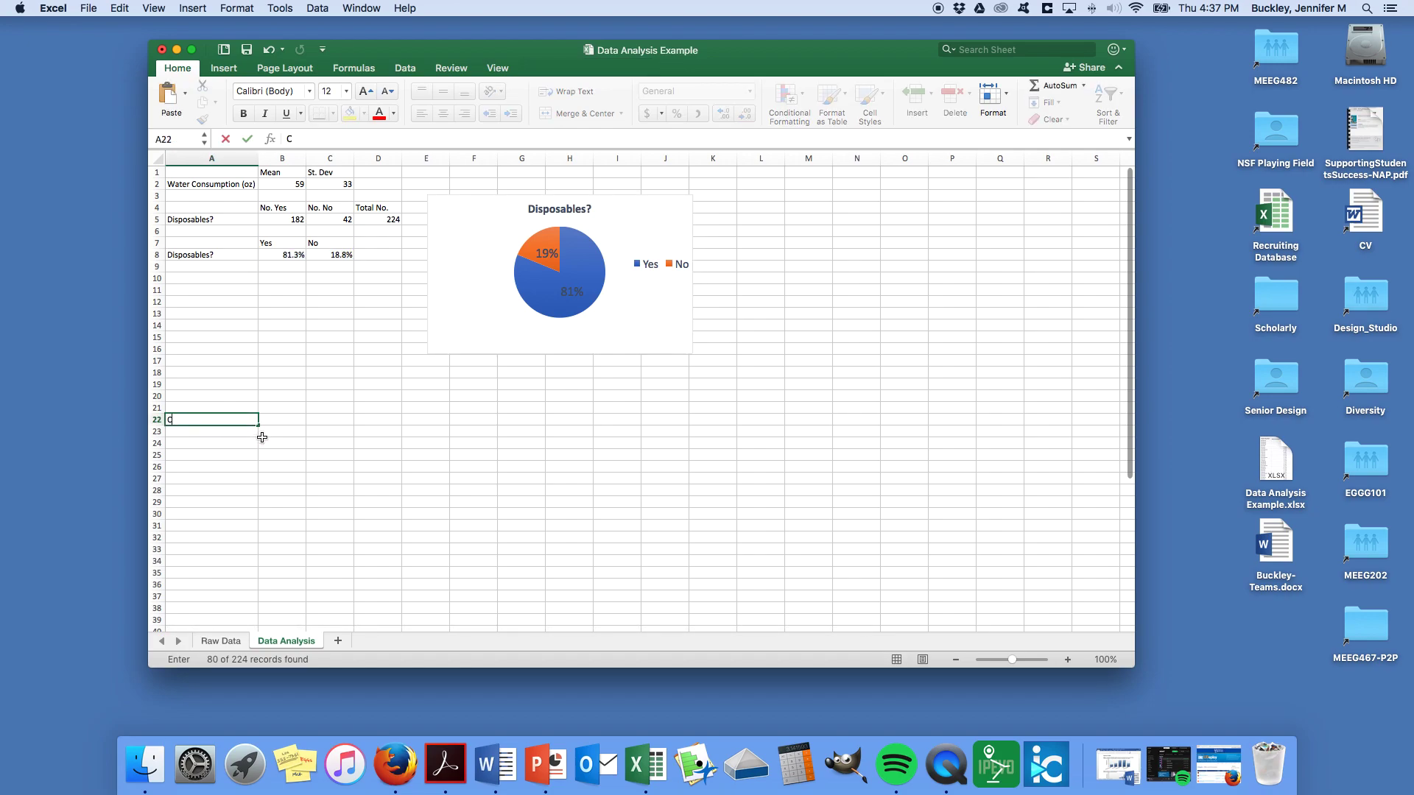
text(Major)
key(Return)
text(Chemical)
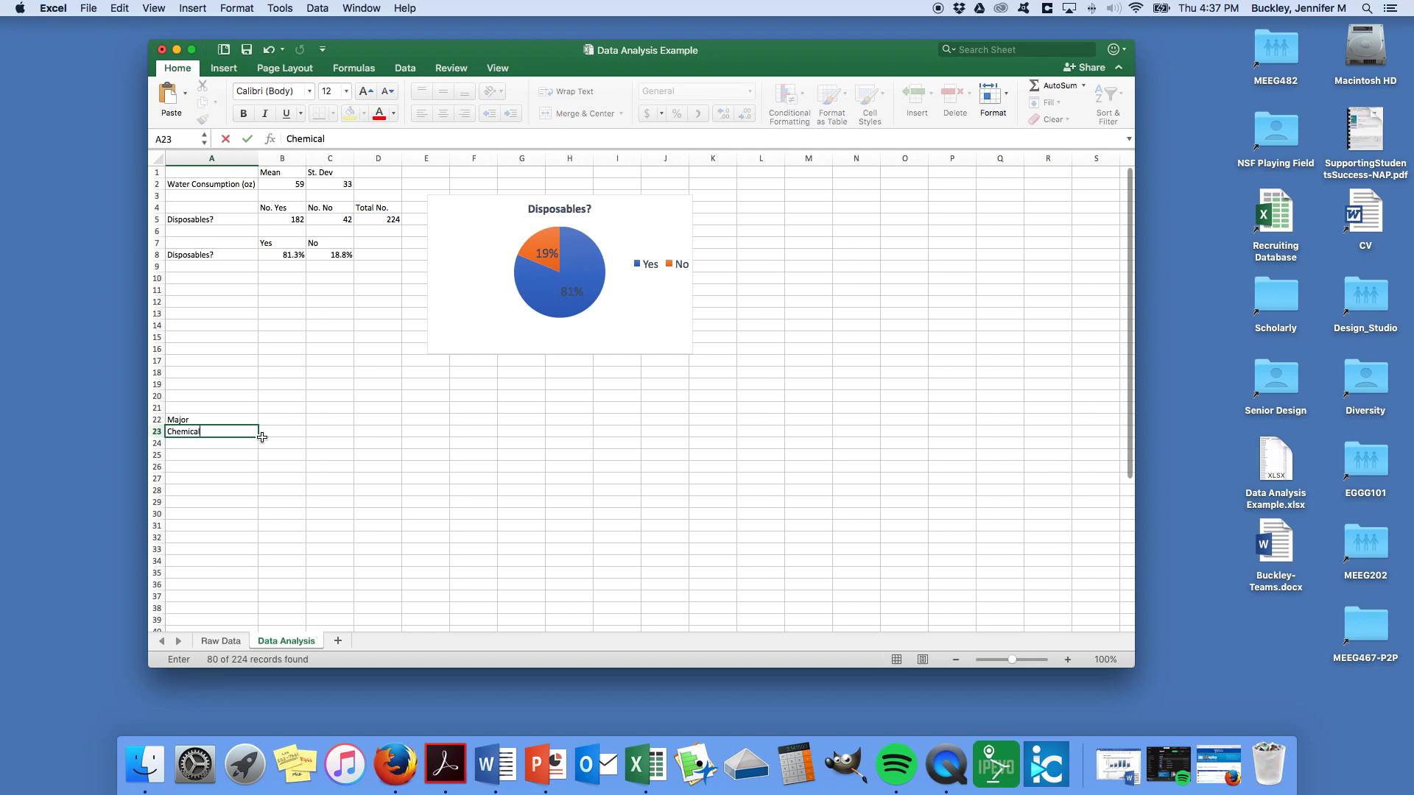
click(262, 435)
key(Up)
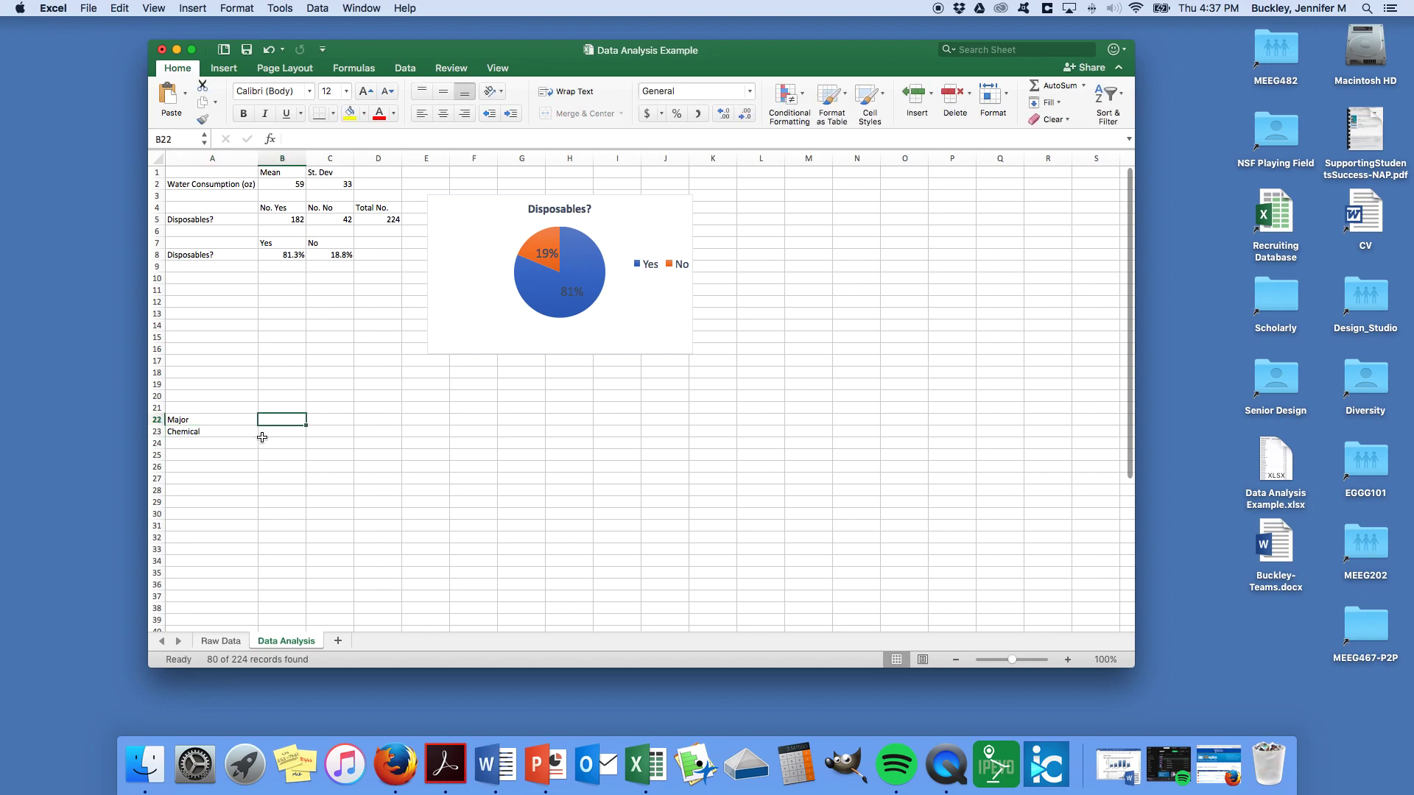
text(Mean)
key(Tab)
text(S)
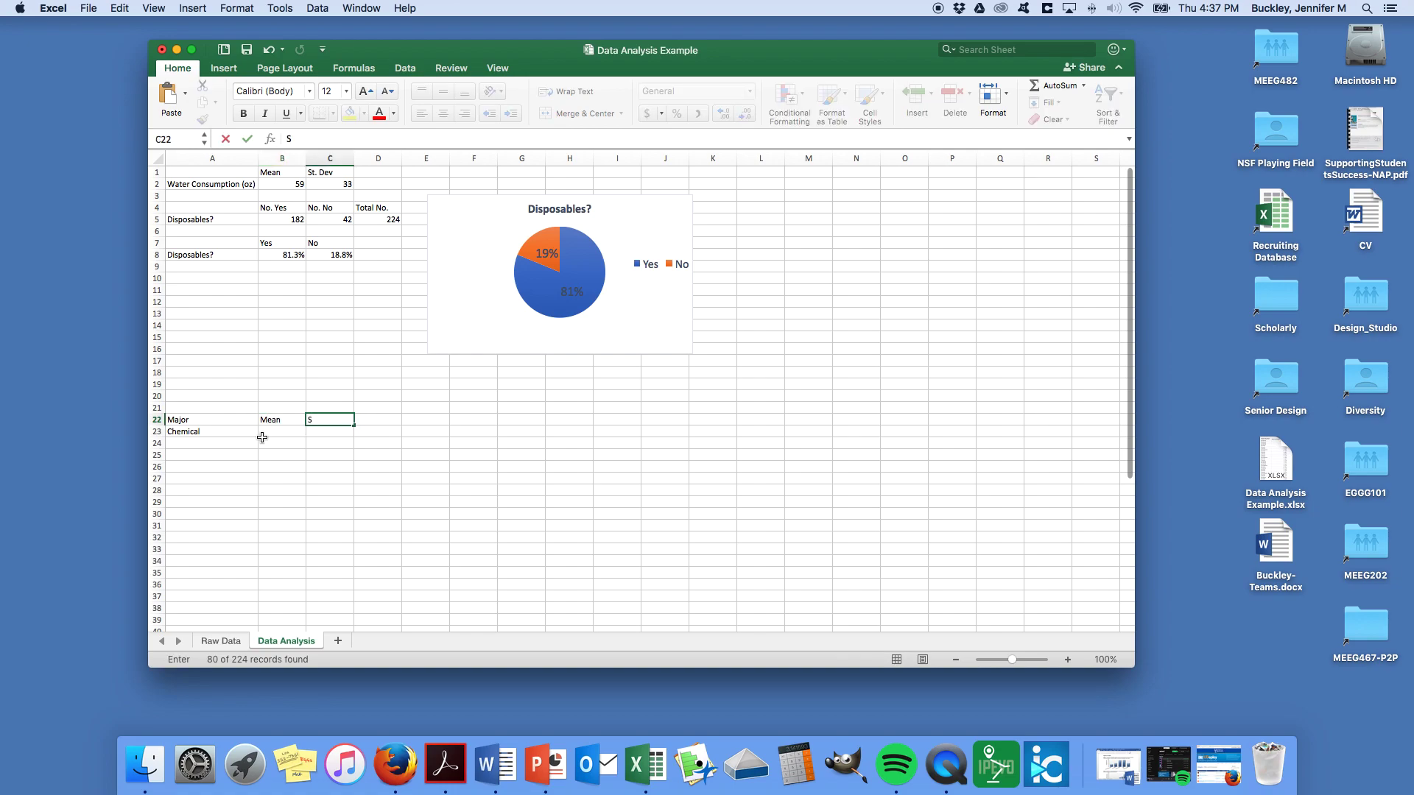
key(Left)
key(Up)
text(Wa)
key(Escape)
Enter the column heading Water Consumption - Mean (oz) in B22.
key(Down)
text(wat)
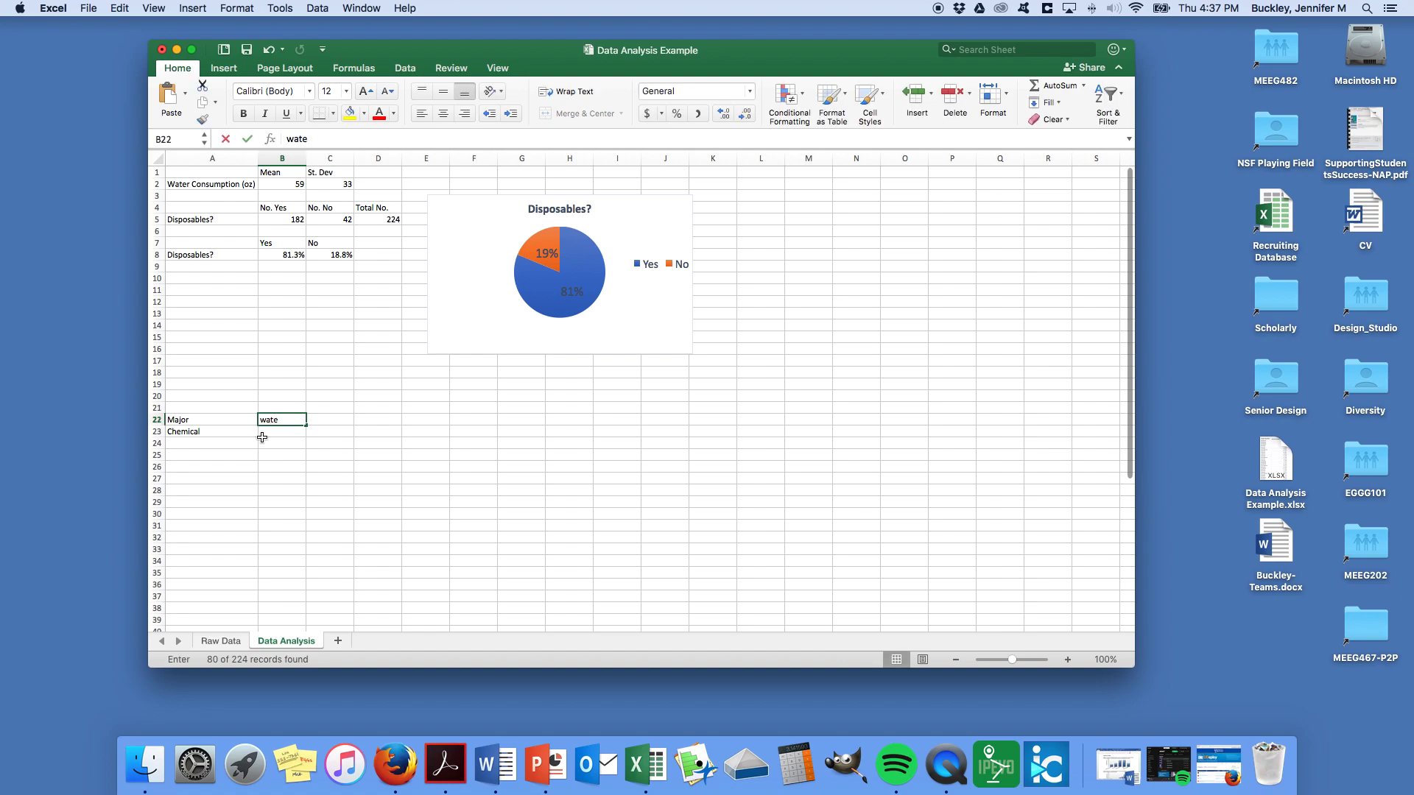
text(Water Consumption)
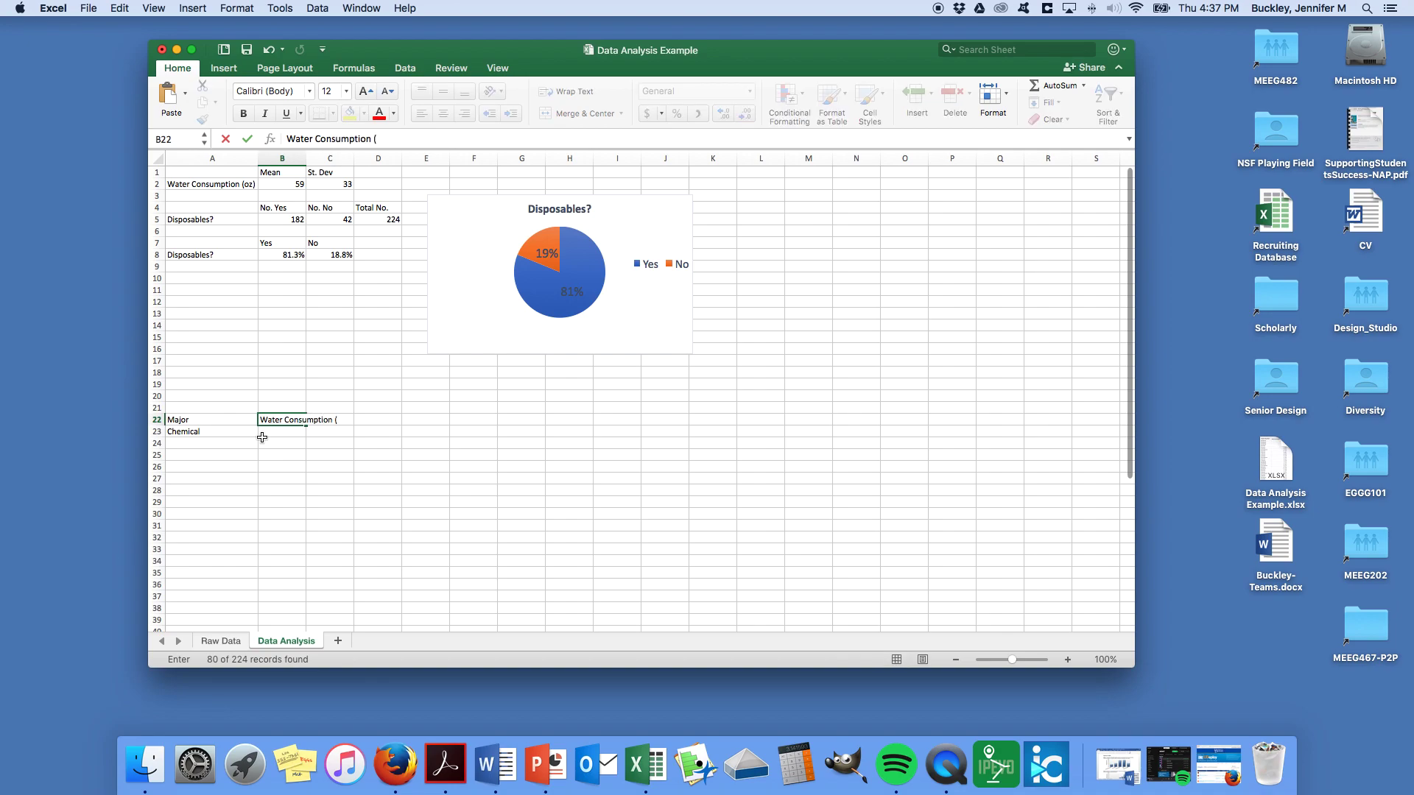
text( - Mean)
key(Return)
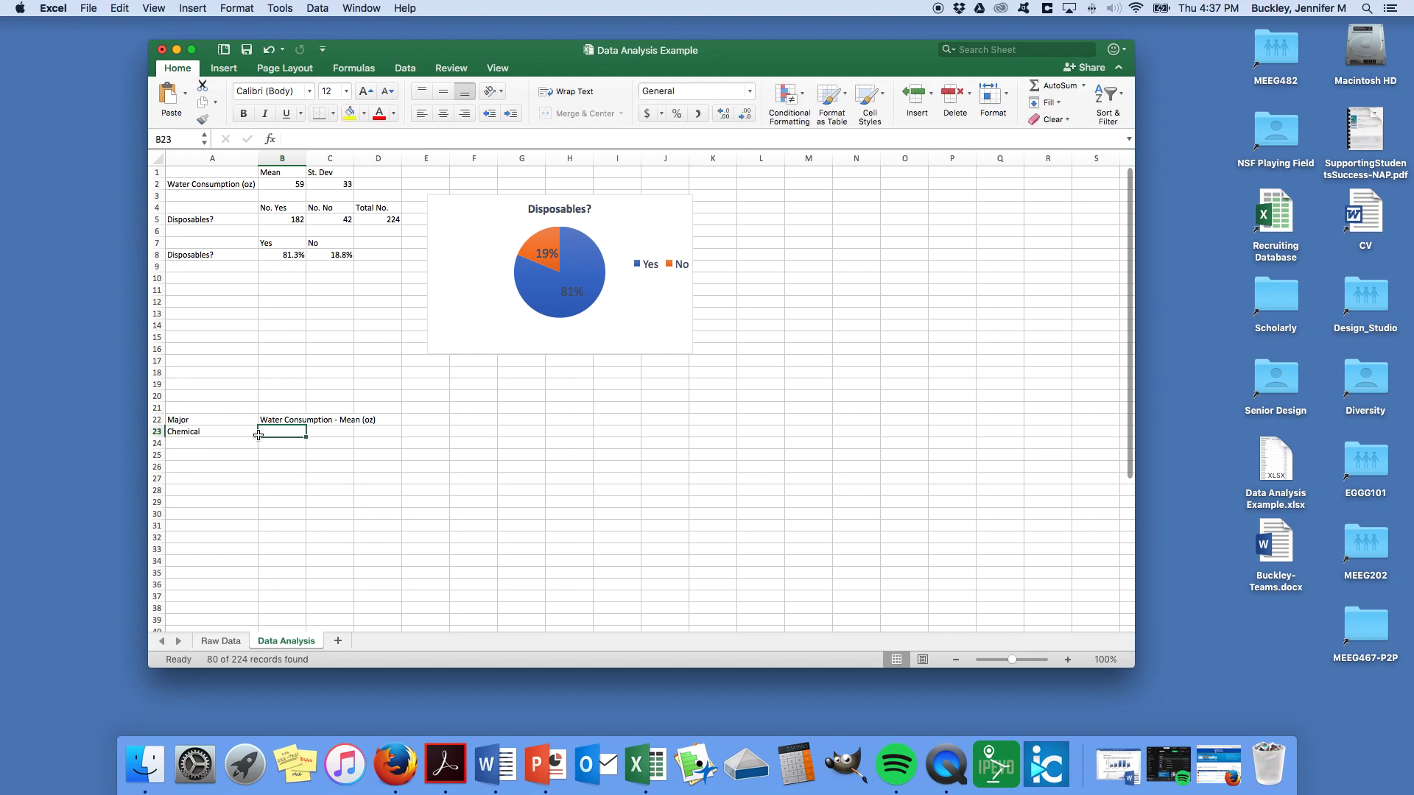
Calculate the Chemical majors' mean in B23 with AVERAGE over all filtered water consumption values on the Raw Data sheet.
text(=mean()
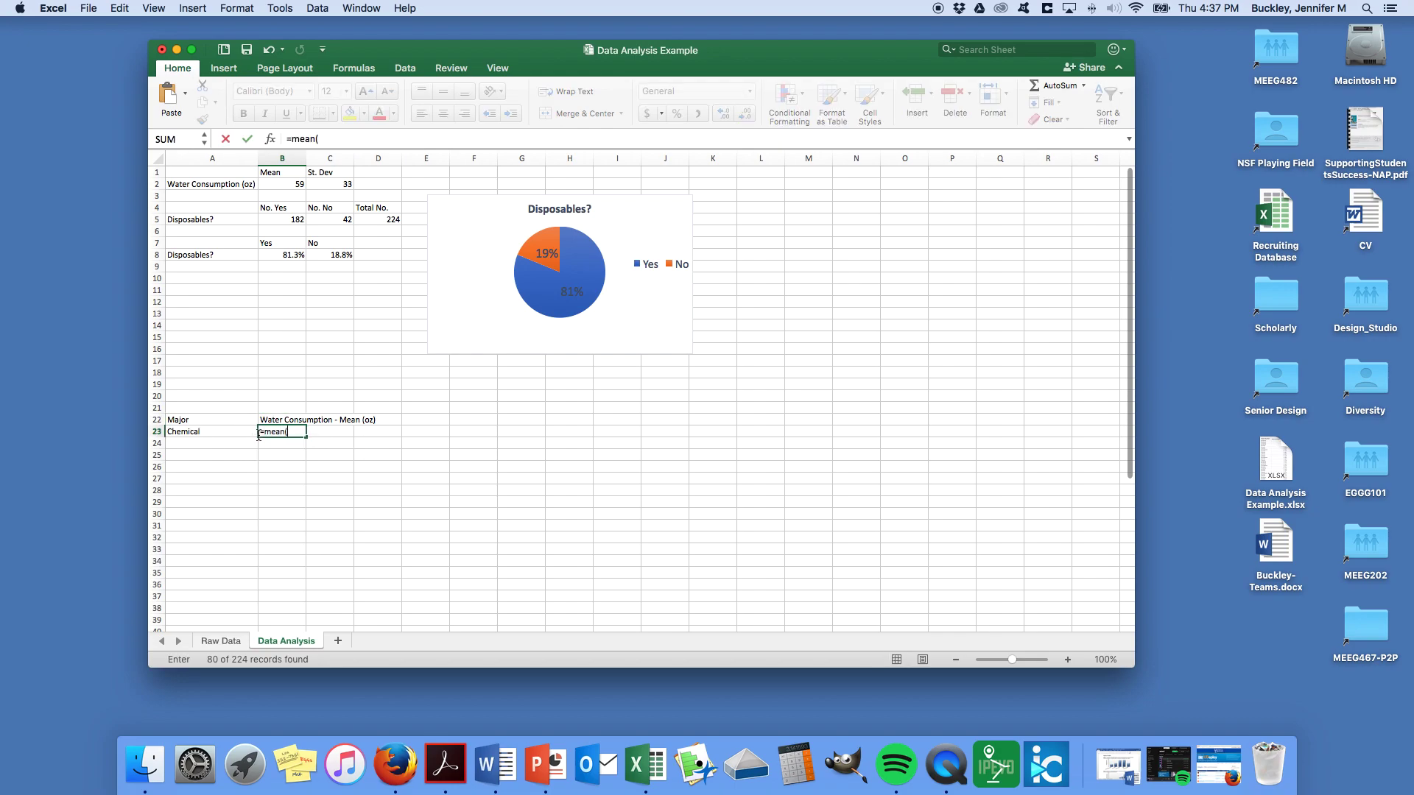
key(BackSpace)
key(BackSpace)
key(BackSpace)
key(BackSpace)
key(BackSpace)
text(average()
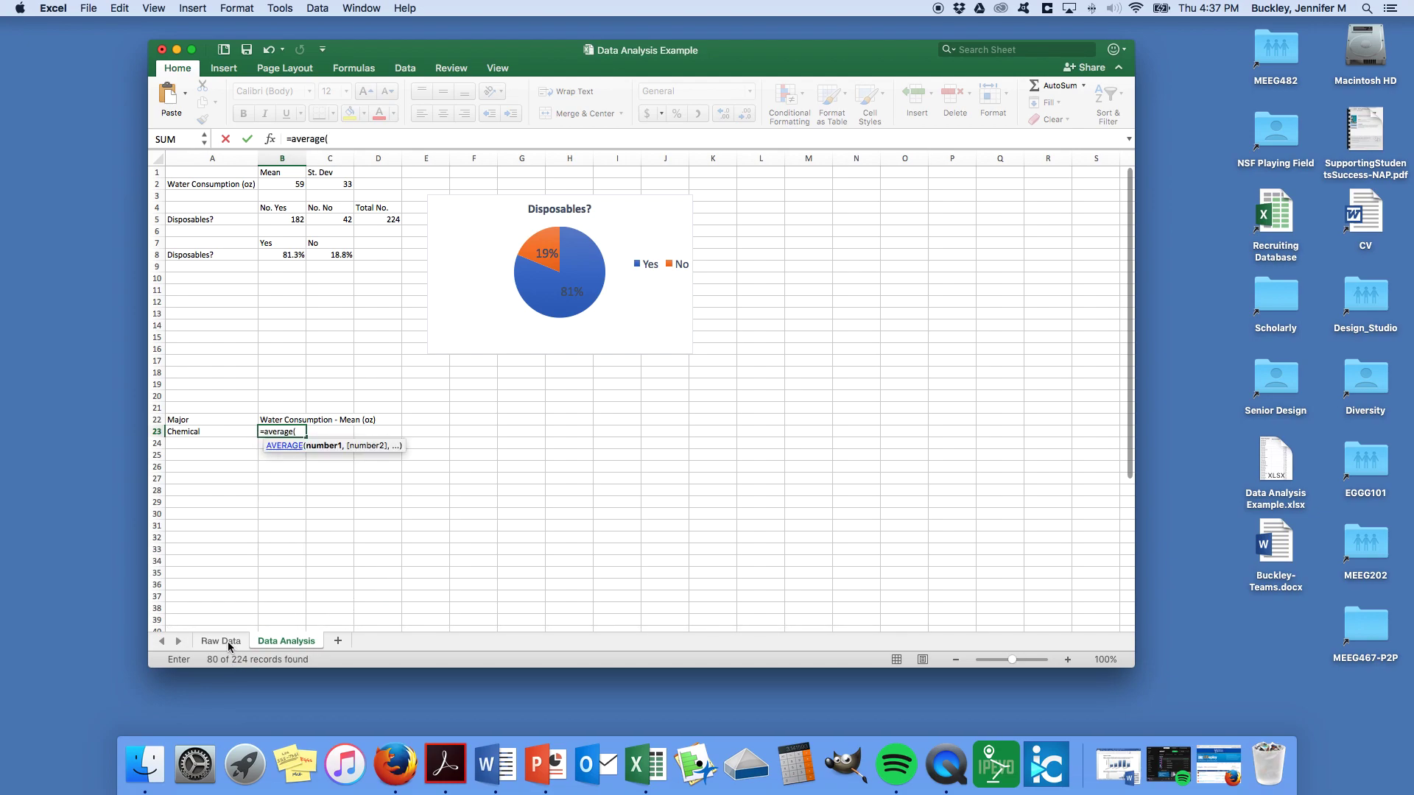
click(228, 639)
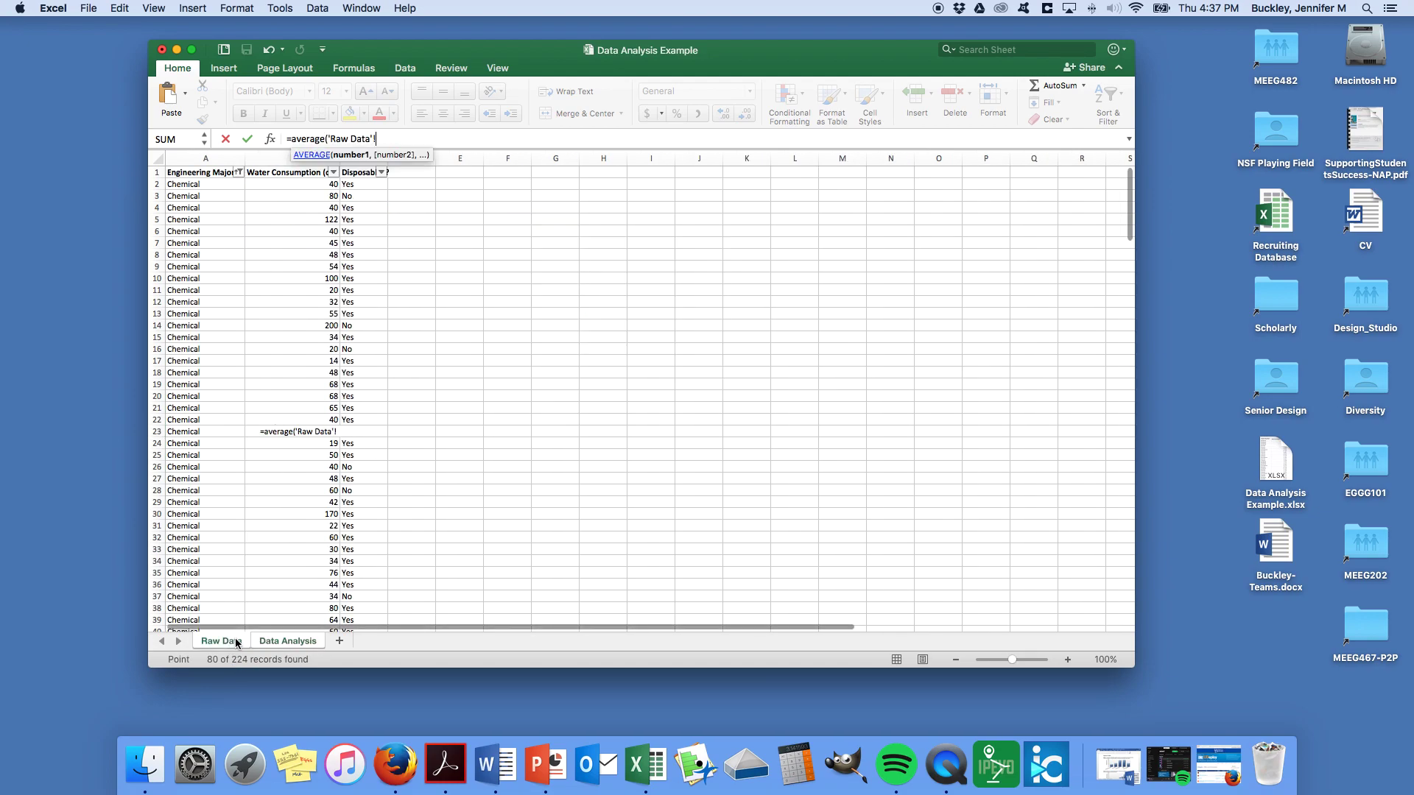
click(304, 183)
scroll(337, 563, down, 5)
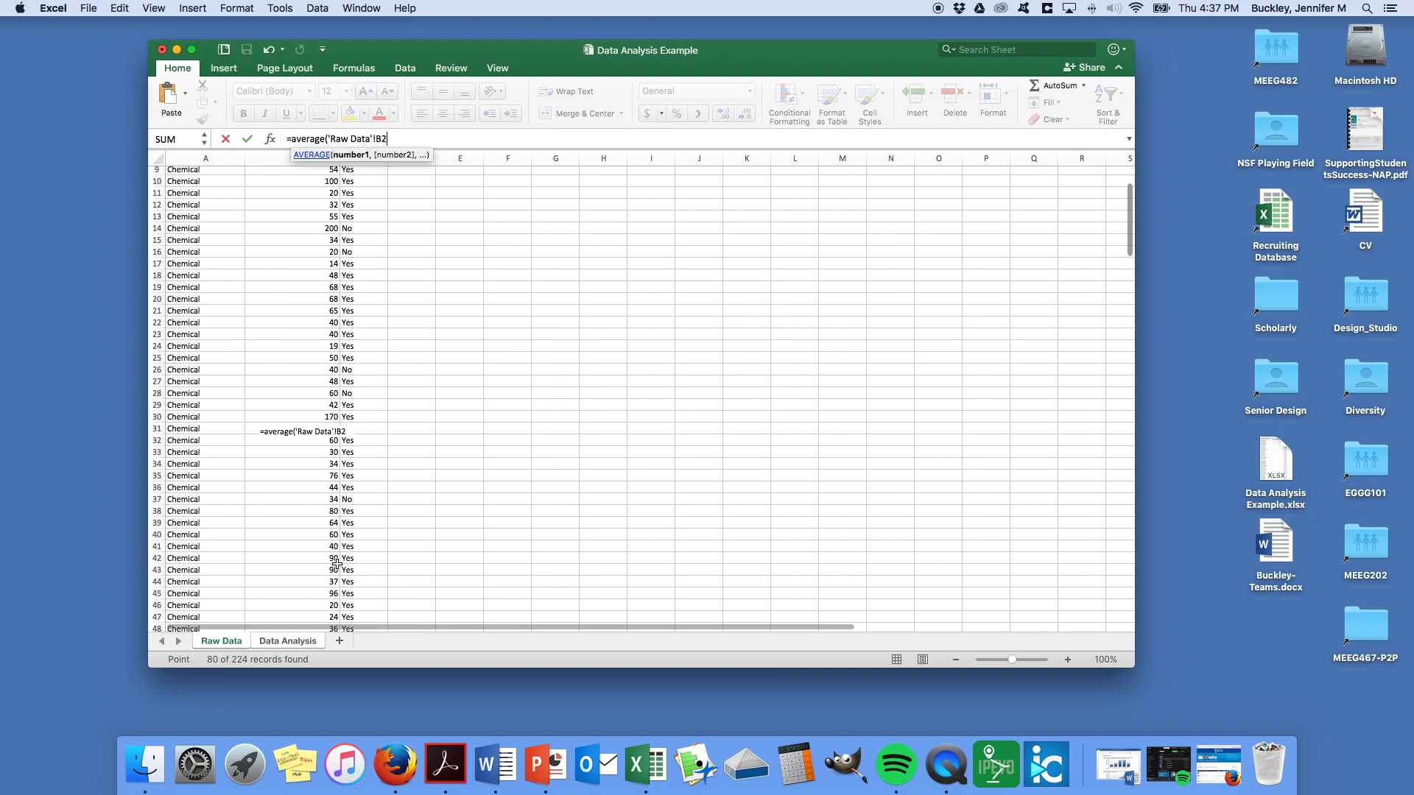
scroll(337, 564, down, 10)
shift+click(298, 324)
key(Return)
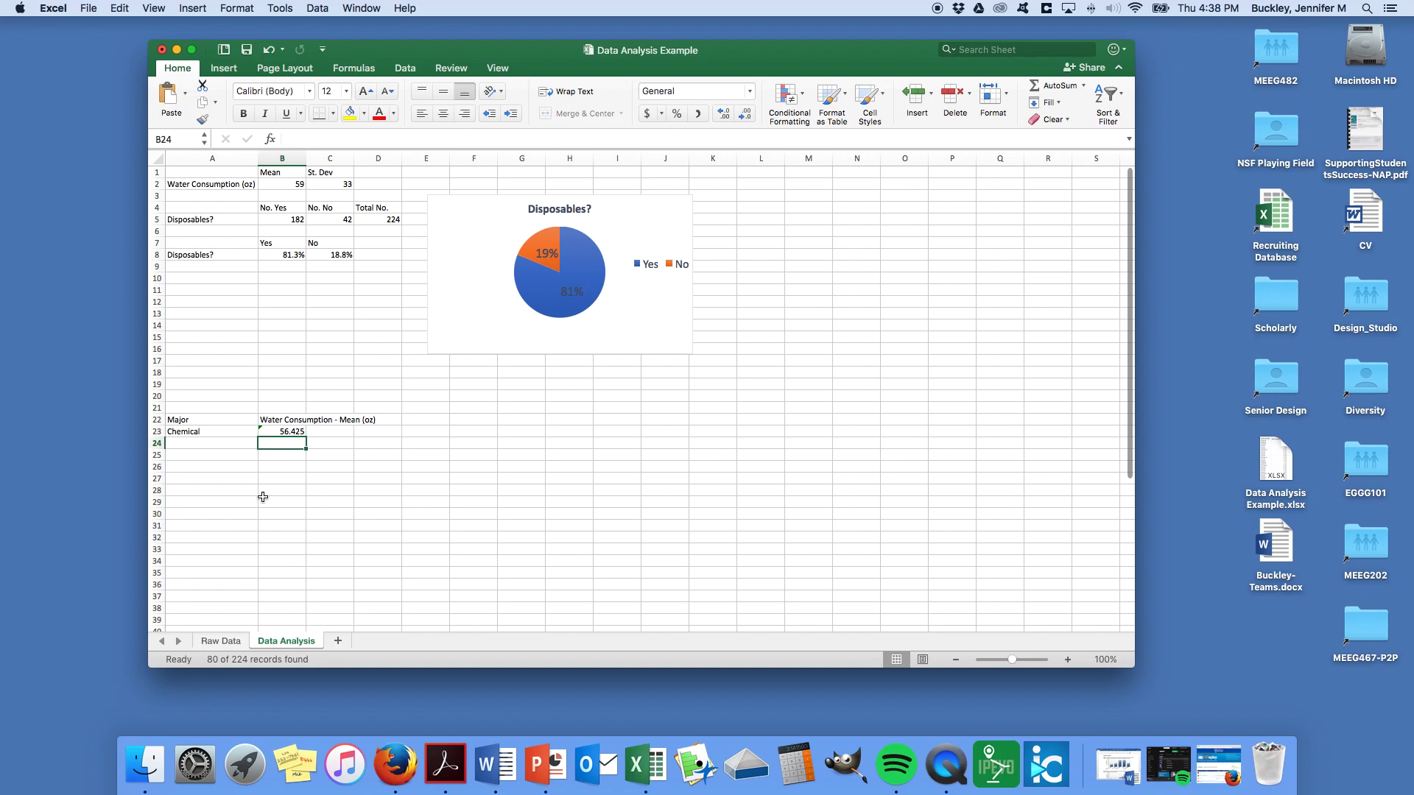
drag(188, 422, 301, 425)
click(199, 444)
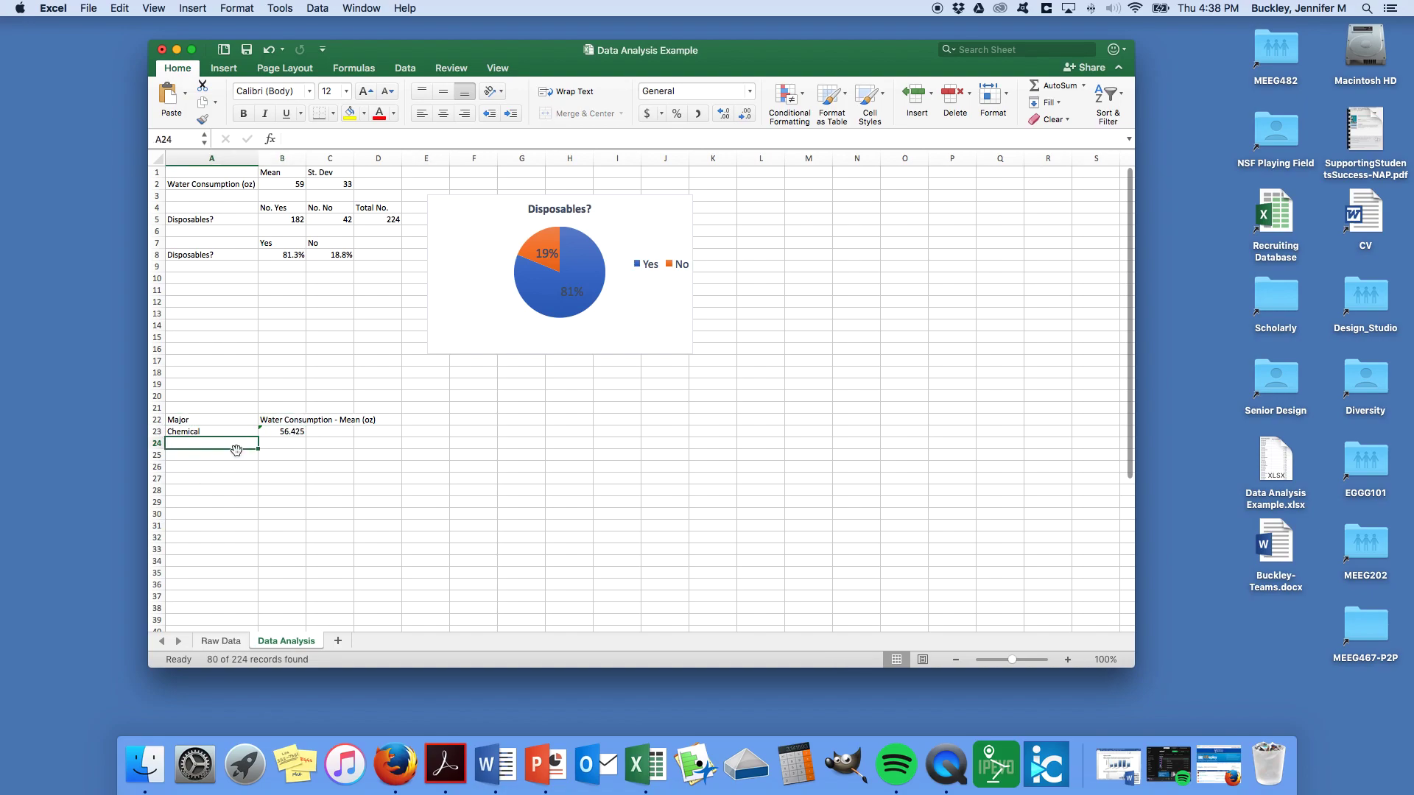
text(Civil)
key(Return)
Change the Engineering Major filter on the Raw Data sheet to show only Electrical.
click(221, 641)
scroll(286, 290, up, 15)
click(240, 174)
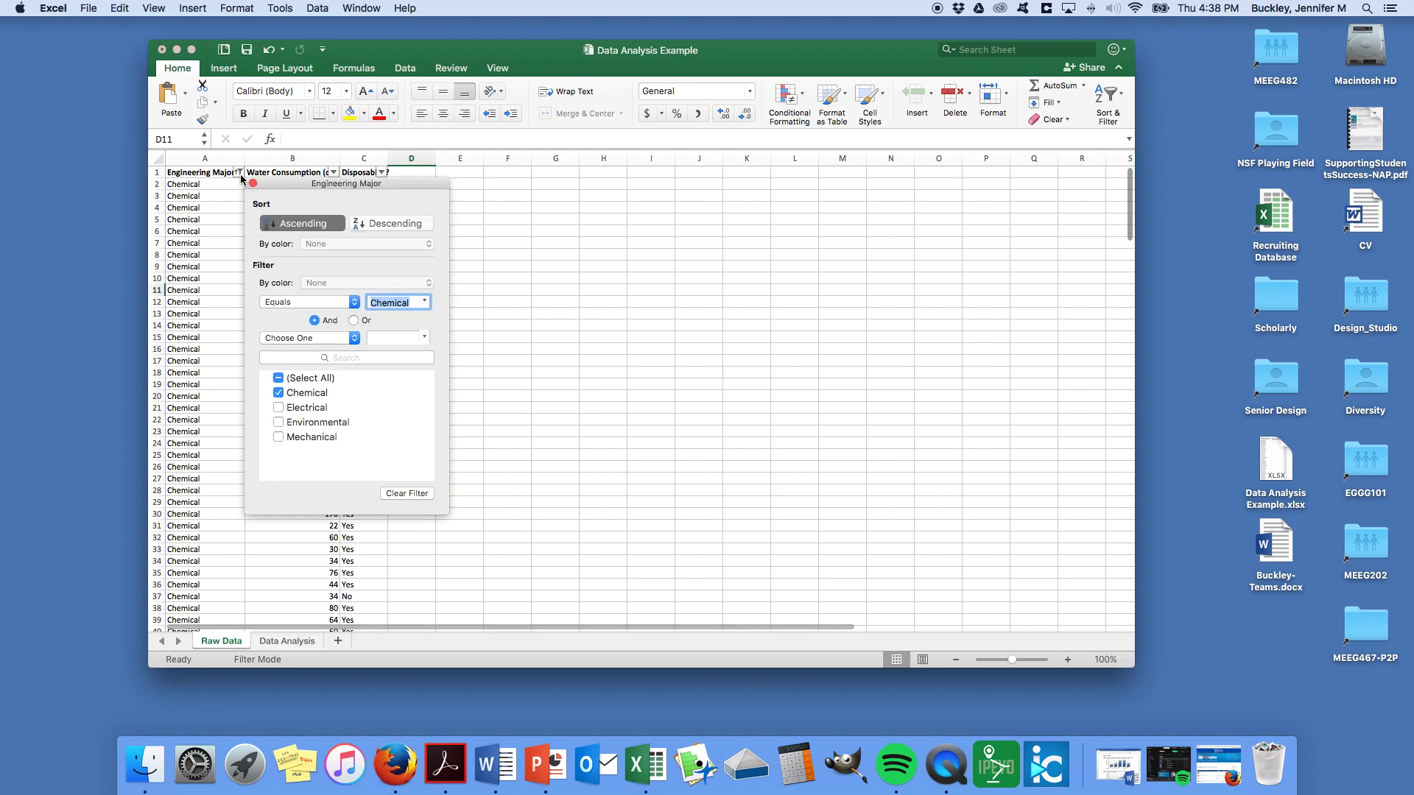
click(284, 381)
click(278, 342)
click(279, 372)
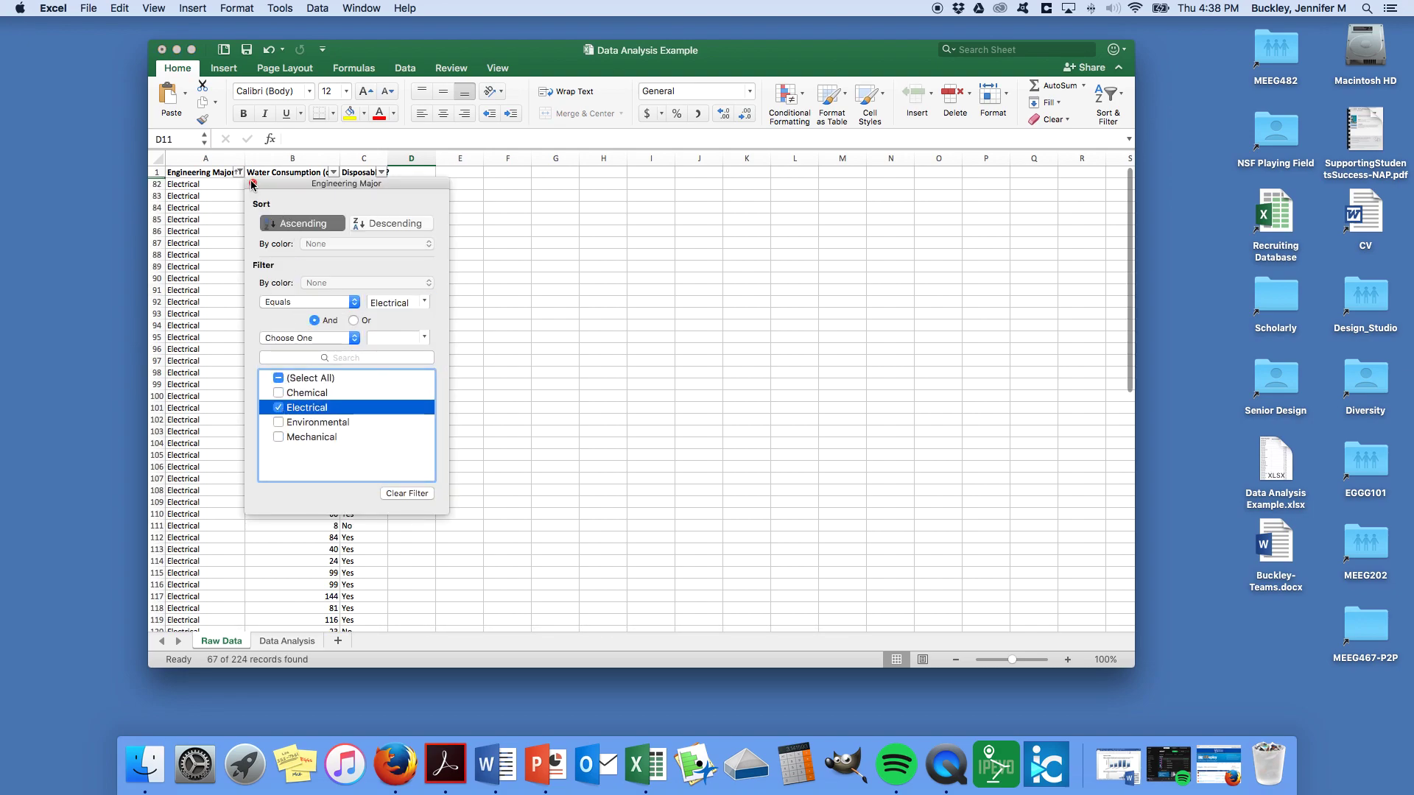
click(251, 184)
Enter the label Electrical in A24 on the Data Analysis sheet.
click(289, 640)
click(197, 443)
text(Electrical)
key(Tab)
Calculate the Electrical majors' mean in B24 with AVERAGE over the Raw Data range B82:B148.
text(=)
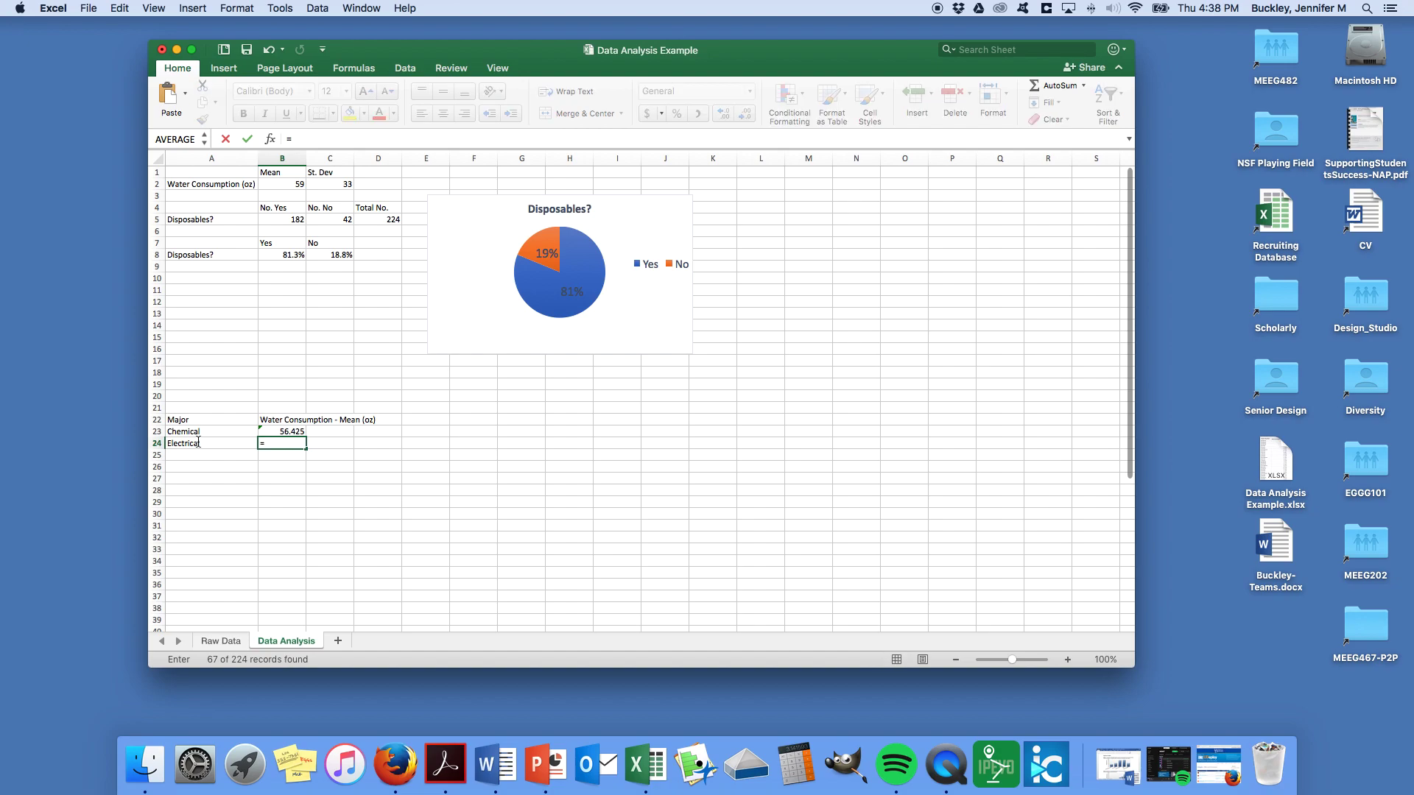
text(average()
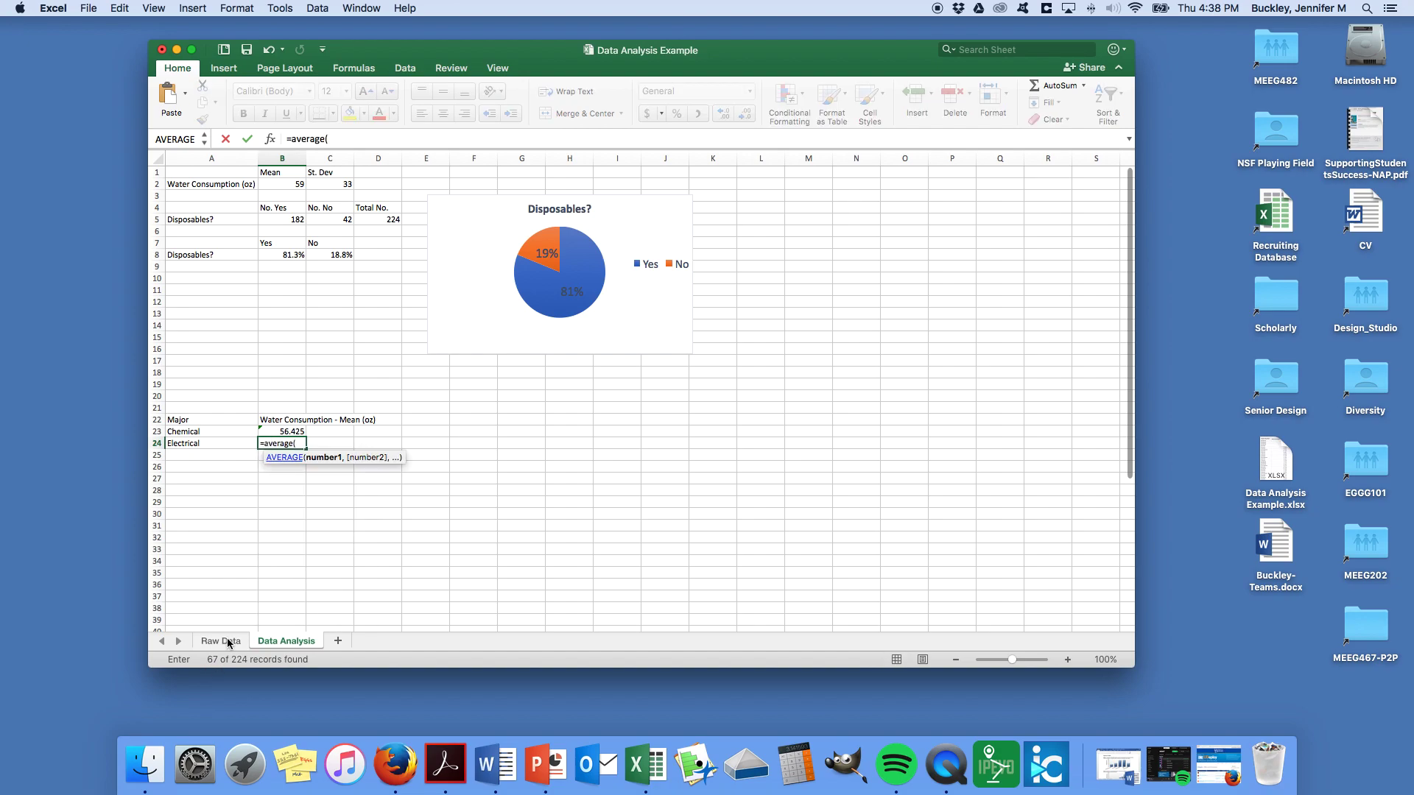
click(228, 641)
click(316, 185)
scroll(313, 521, down, 5)
scroll(313, 521, down, 6)
shift+click(311, 378)
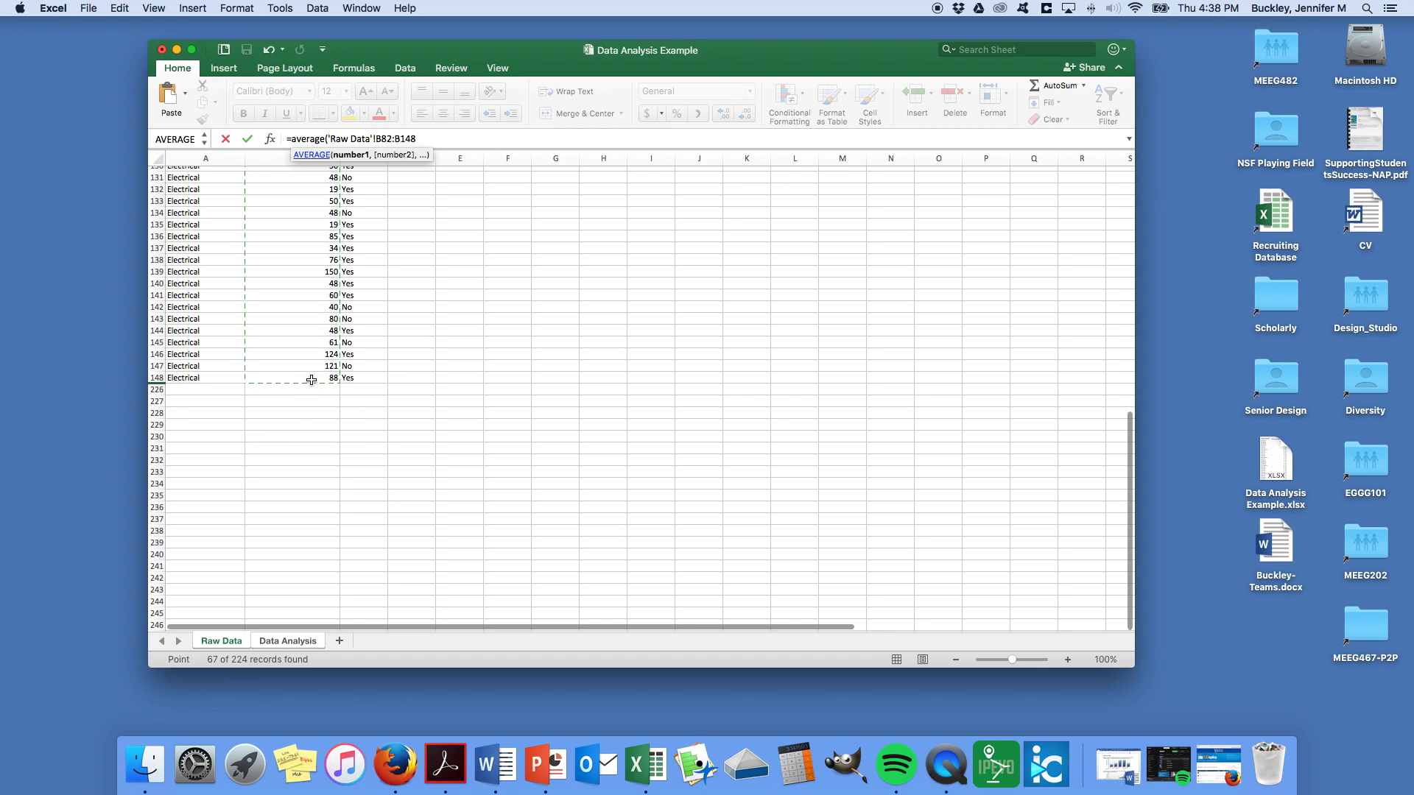
key(Return)
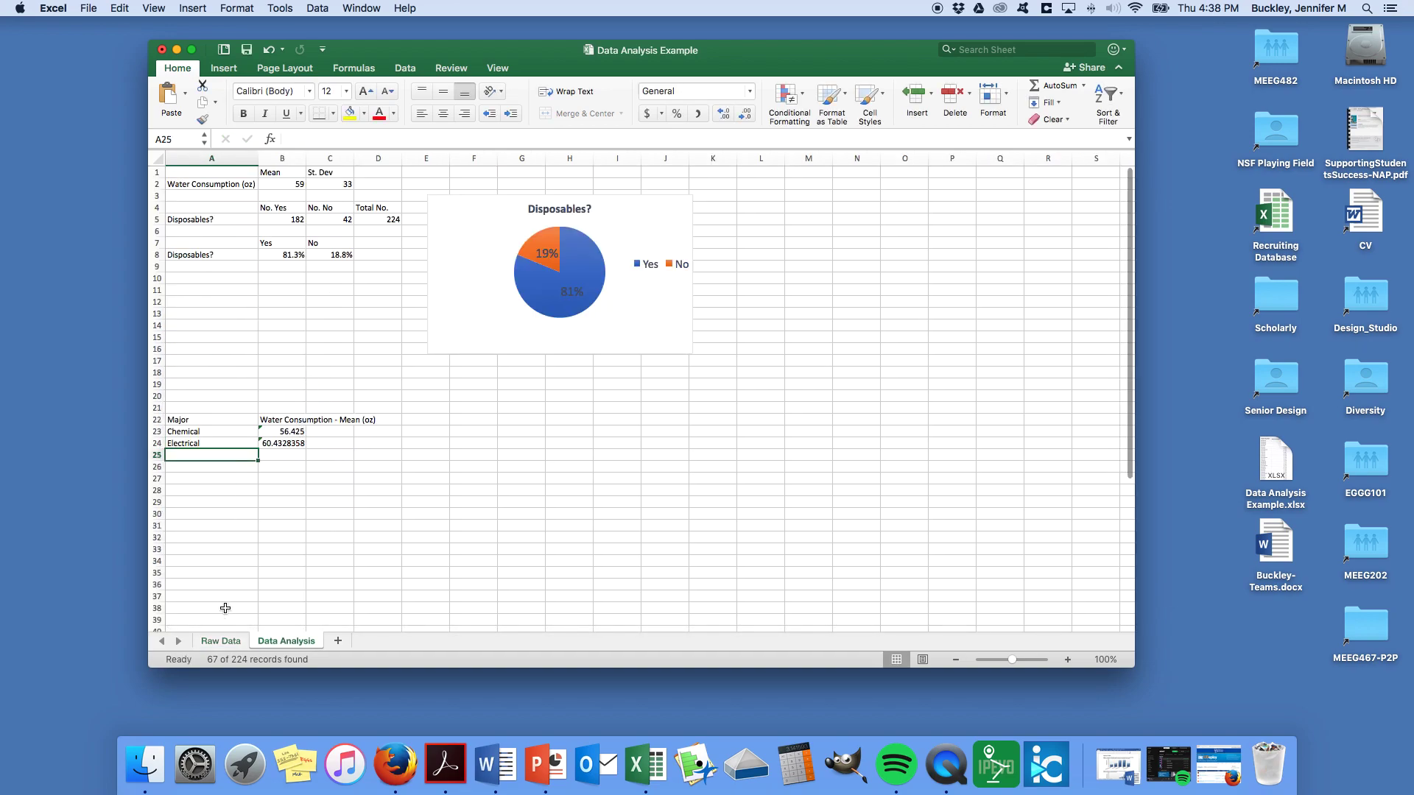
Change the Engineering Major filter on the Raw Data sheet to show only Environmental.
click(221, 642)
scroll(272, 255, up, 10)
click(238, 172)
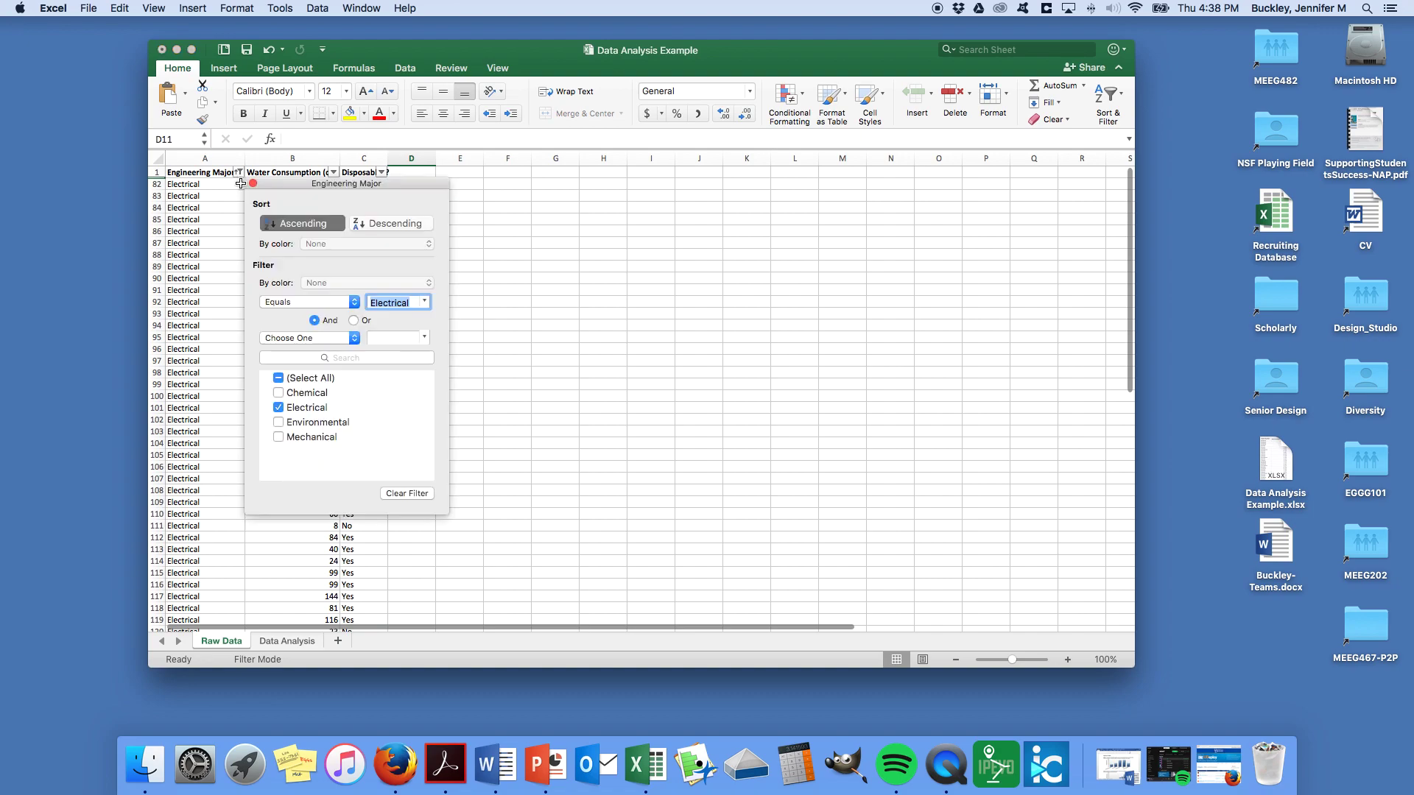
click(278, 407)
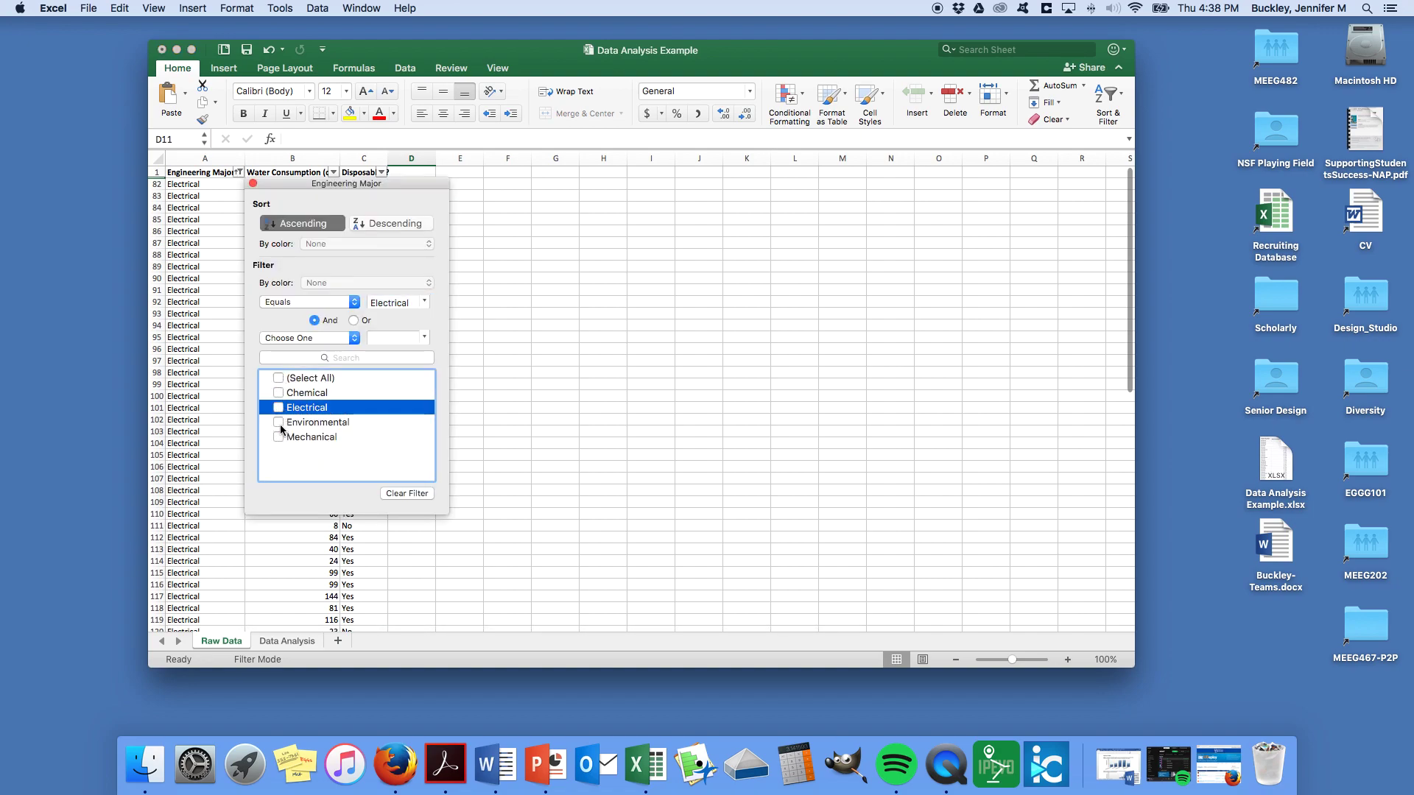
click(279, 423)
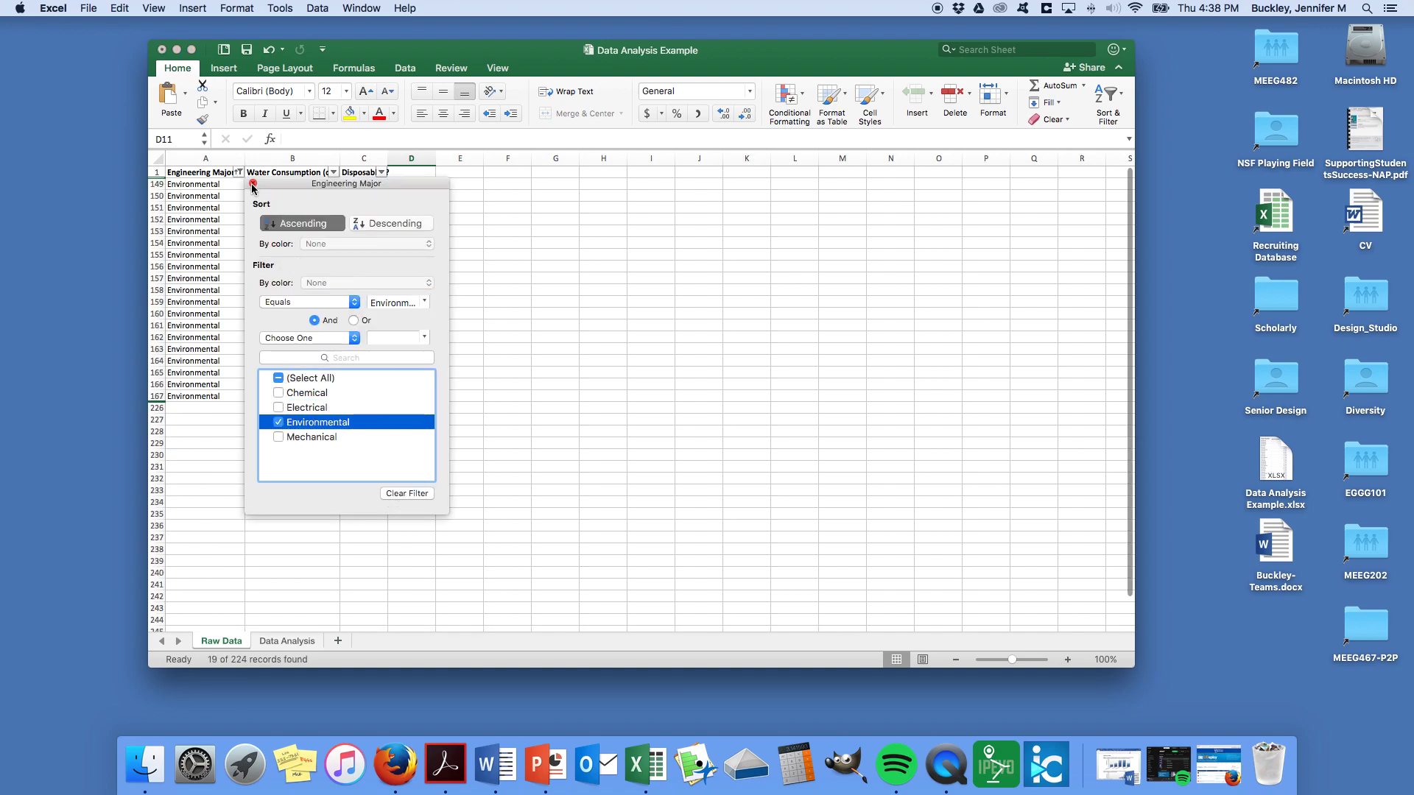
click(252, 186)
Enter the label Environmental in A25 on the Data Analysis sheet.
click(286, 641)
text(Environme)
key(Tab)
Calculate the Environmental majors' mean in B25 with AVERAGE over the Raw Data range B149:B167.
text(=average()
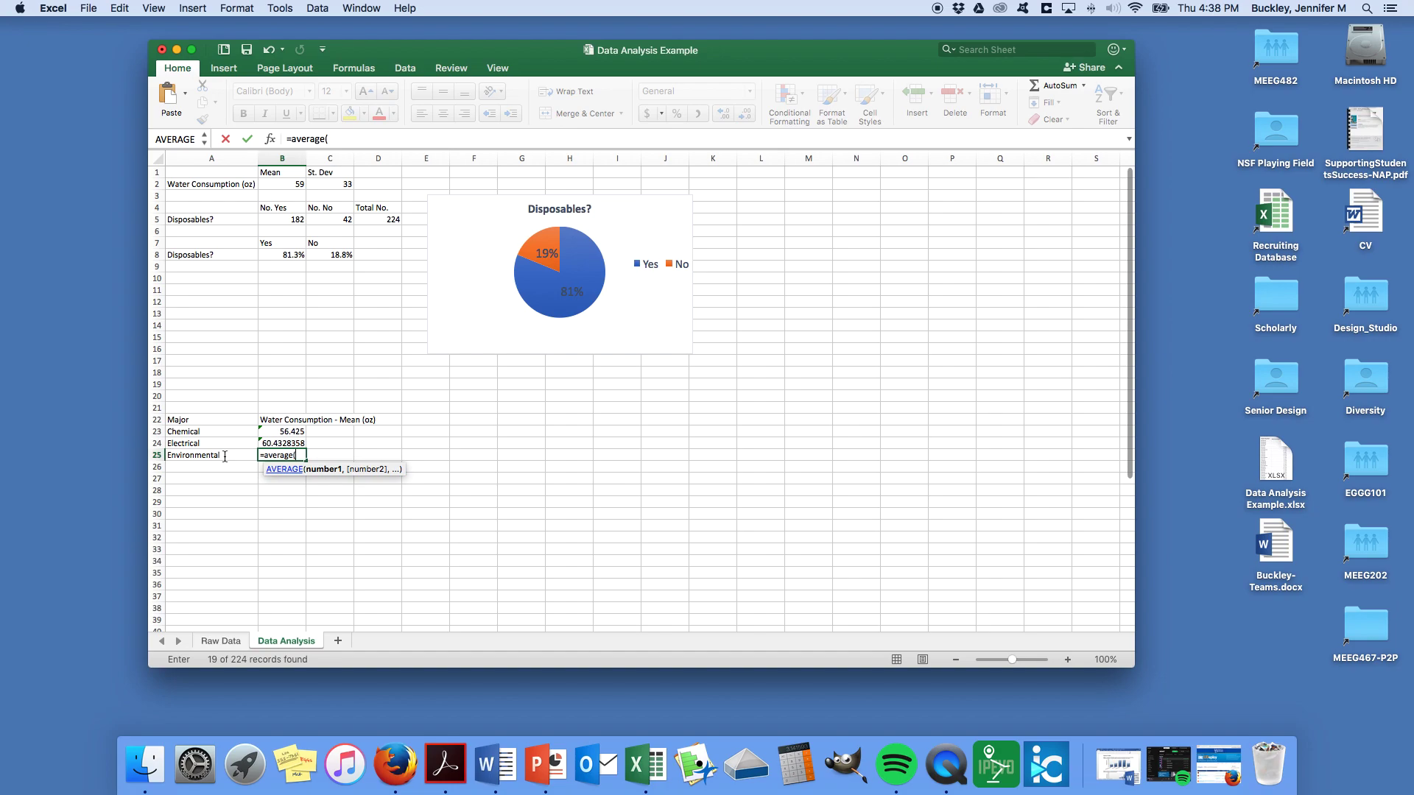
click(221, 641)
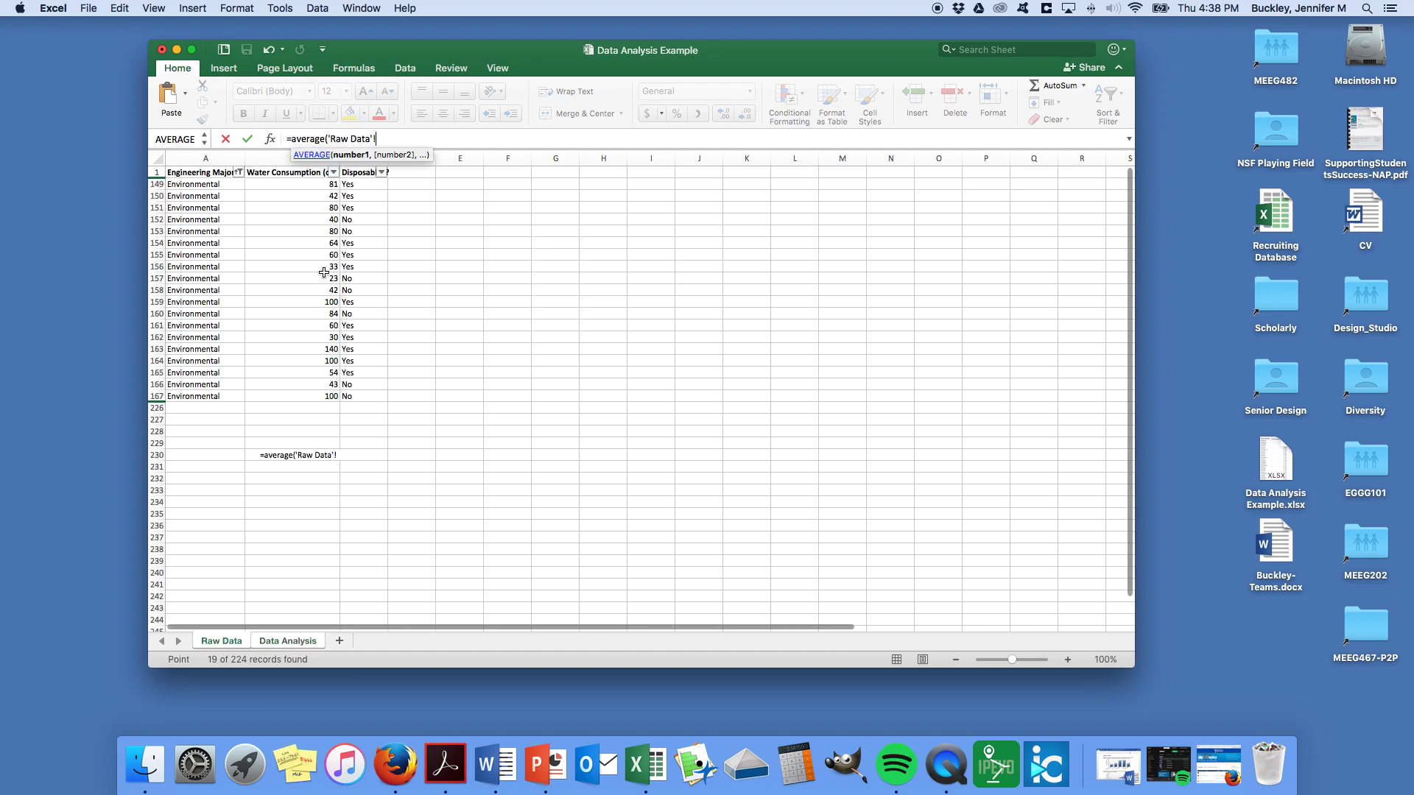
drag(302, 183, 323, 397)
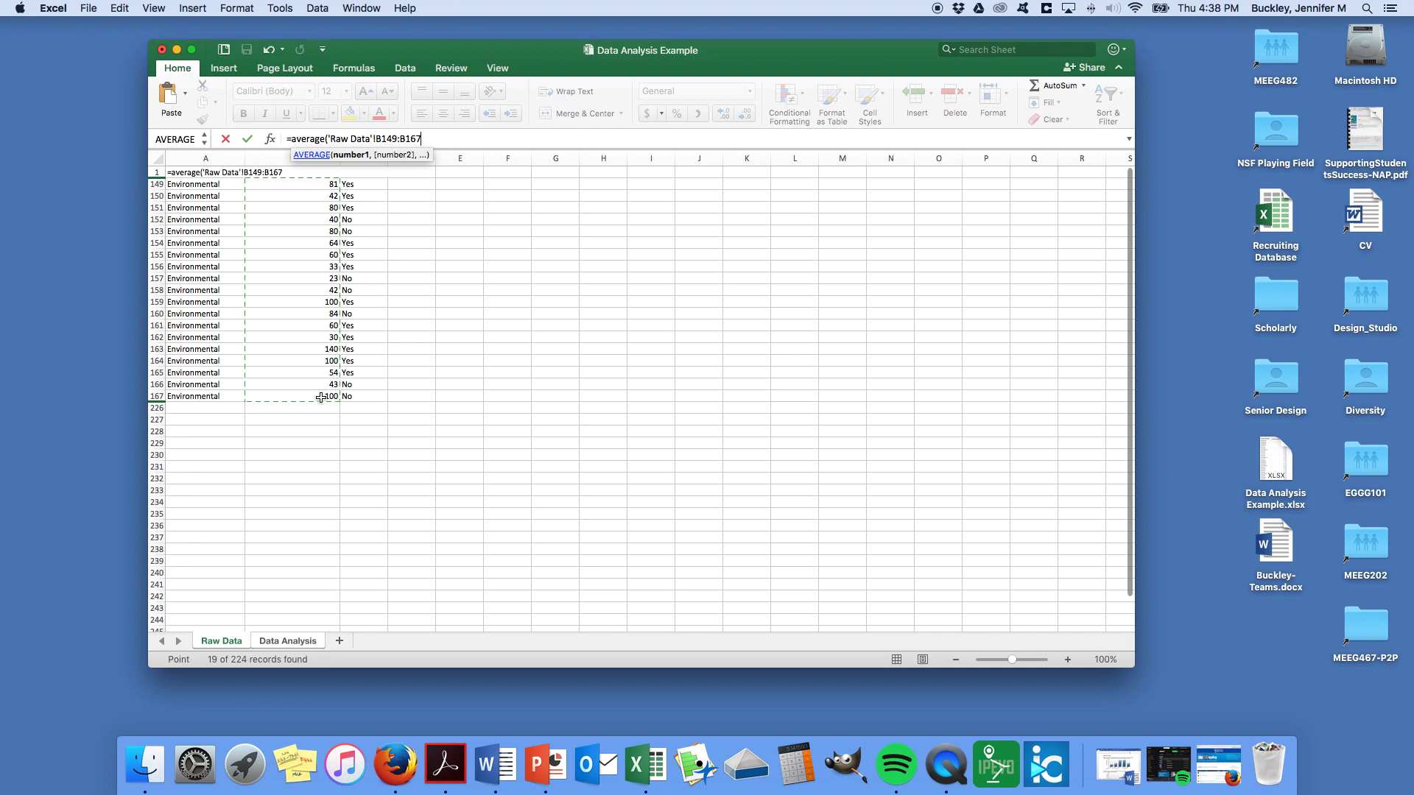
text())
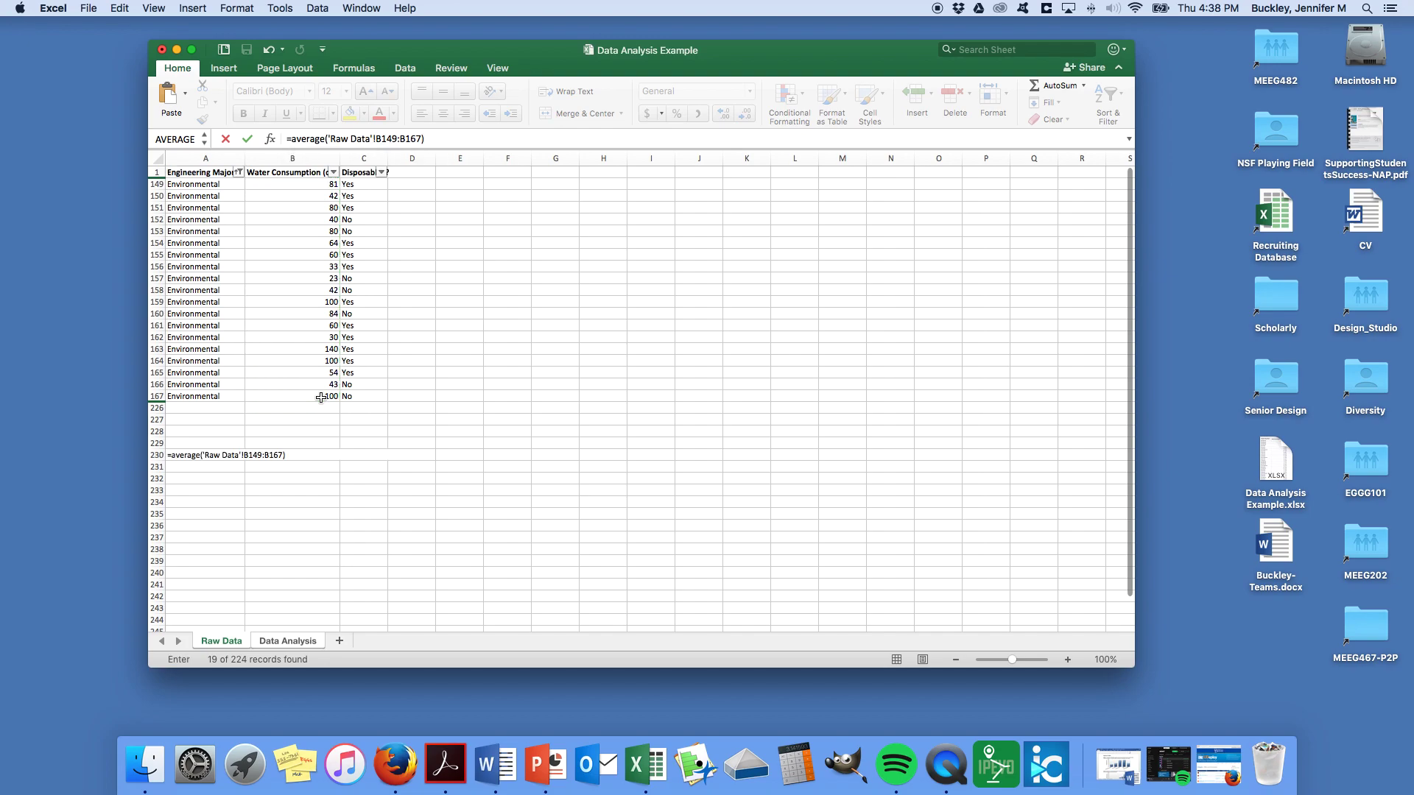
key(Return)
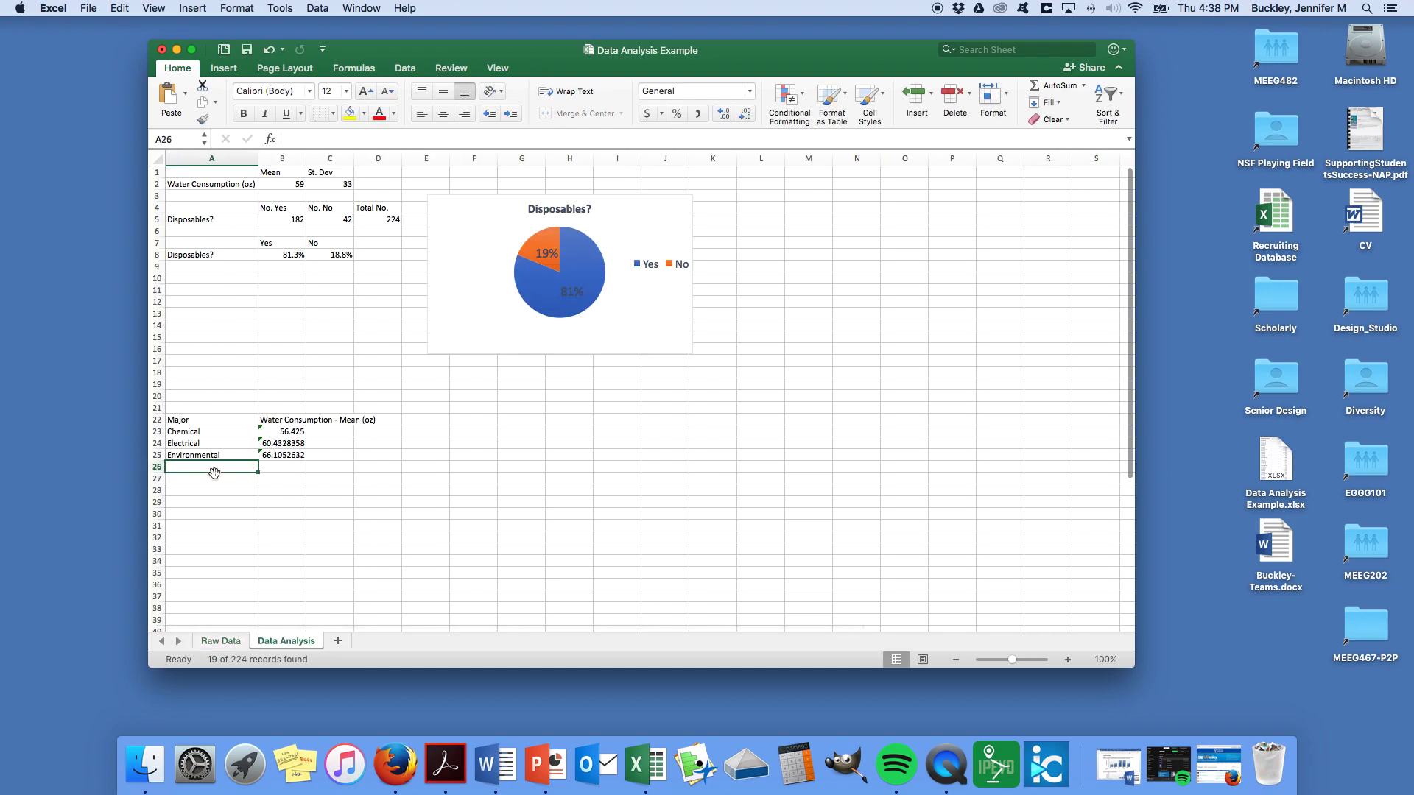
Change the Engineering Major filter on the Raw Data sheet to show only Mechanical.
click(225, 642)
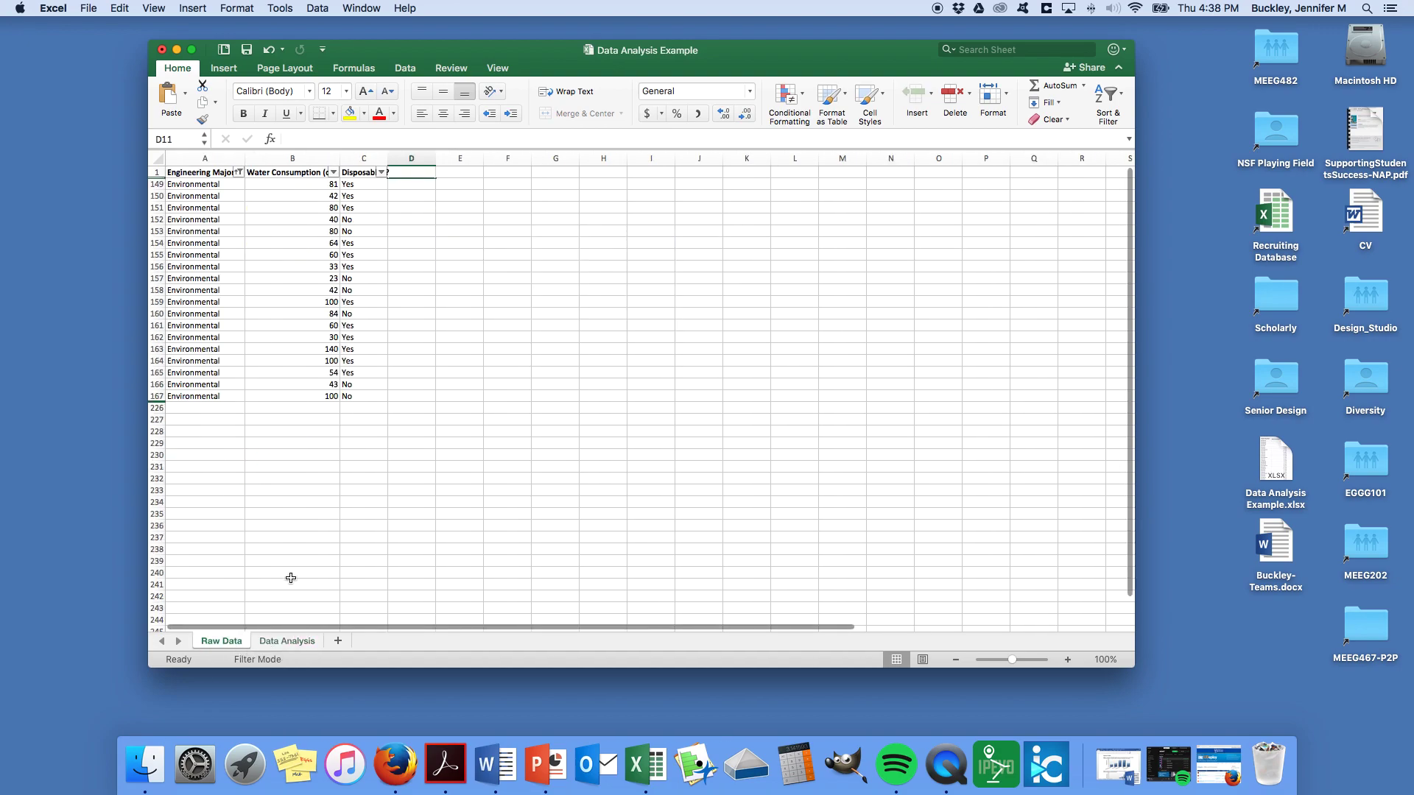
click(238, 173)
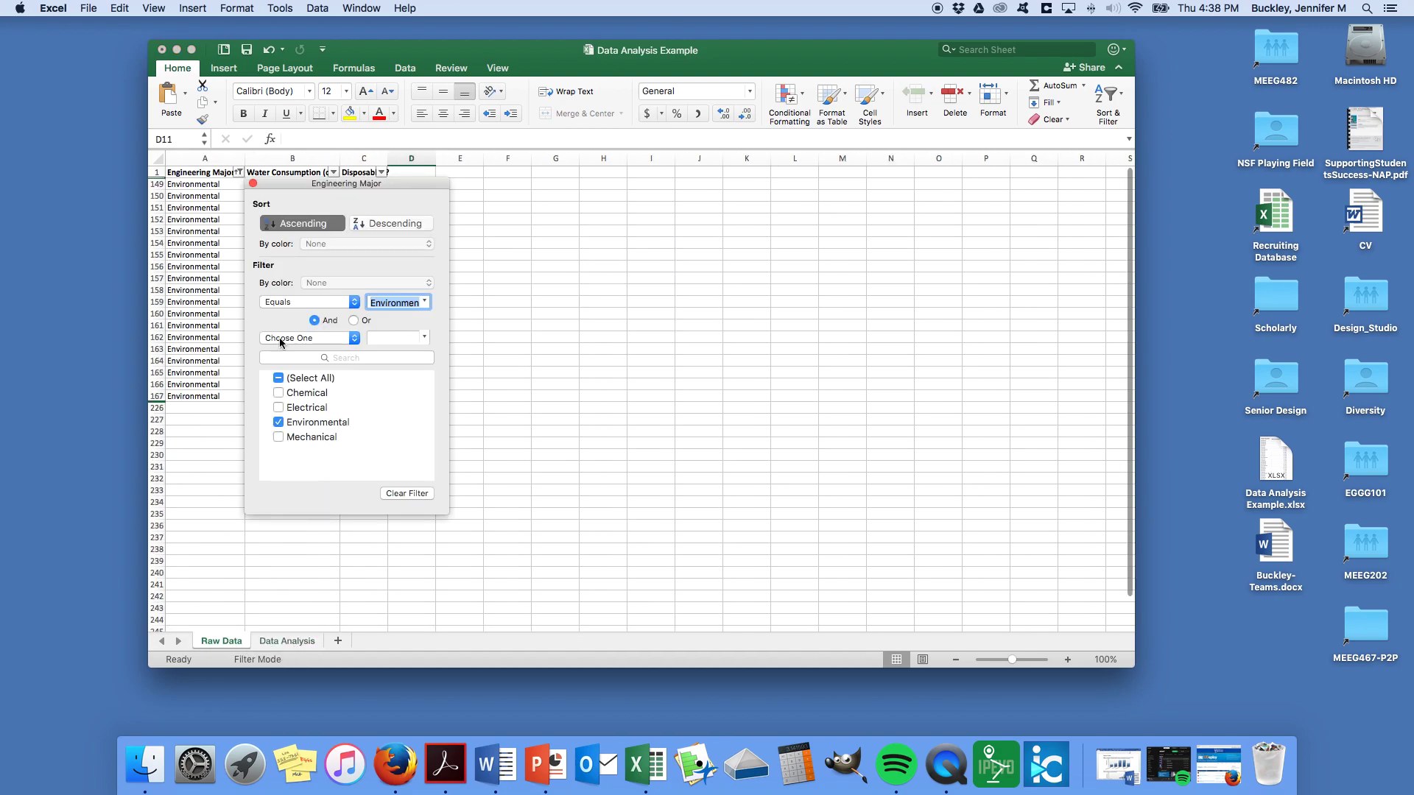
click(279, 379)
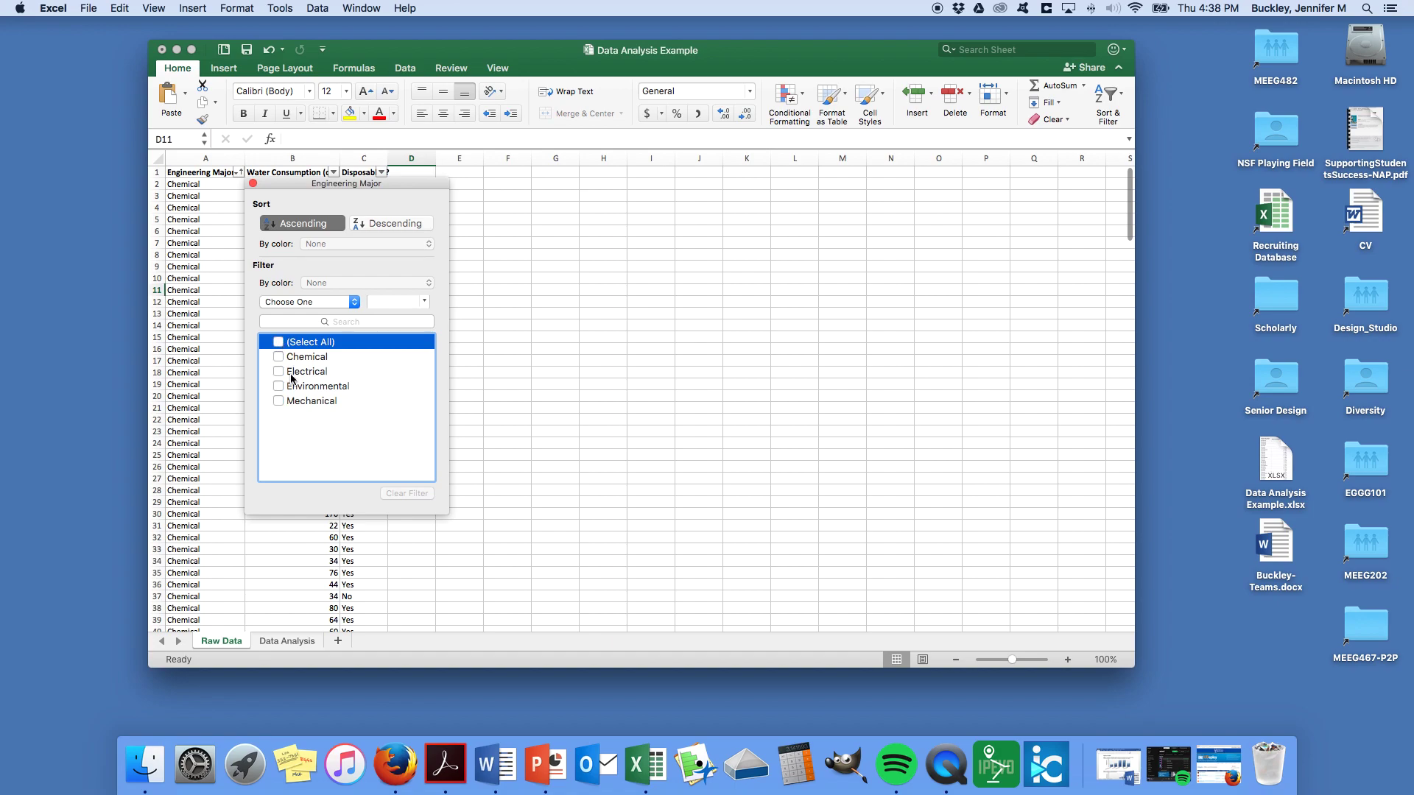
click(279, 401)
click(252, 184)
scroll(221, 357, down, 12)
scroll(221, 357, up, 5)
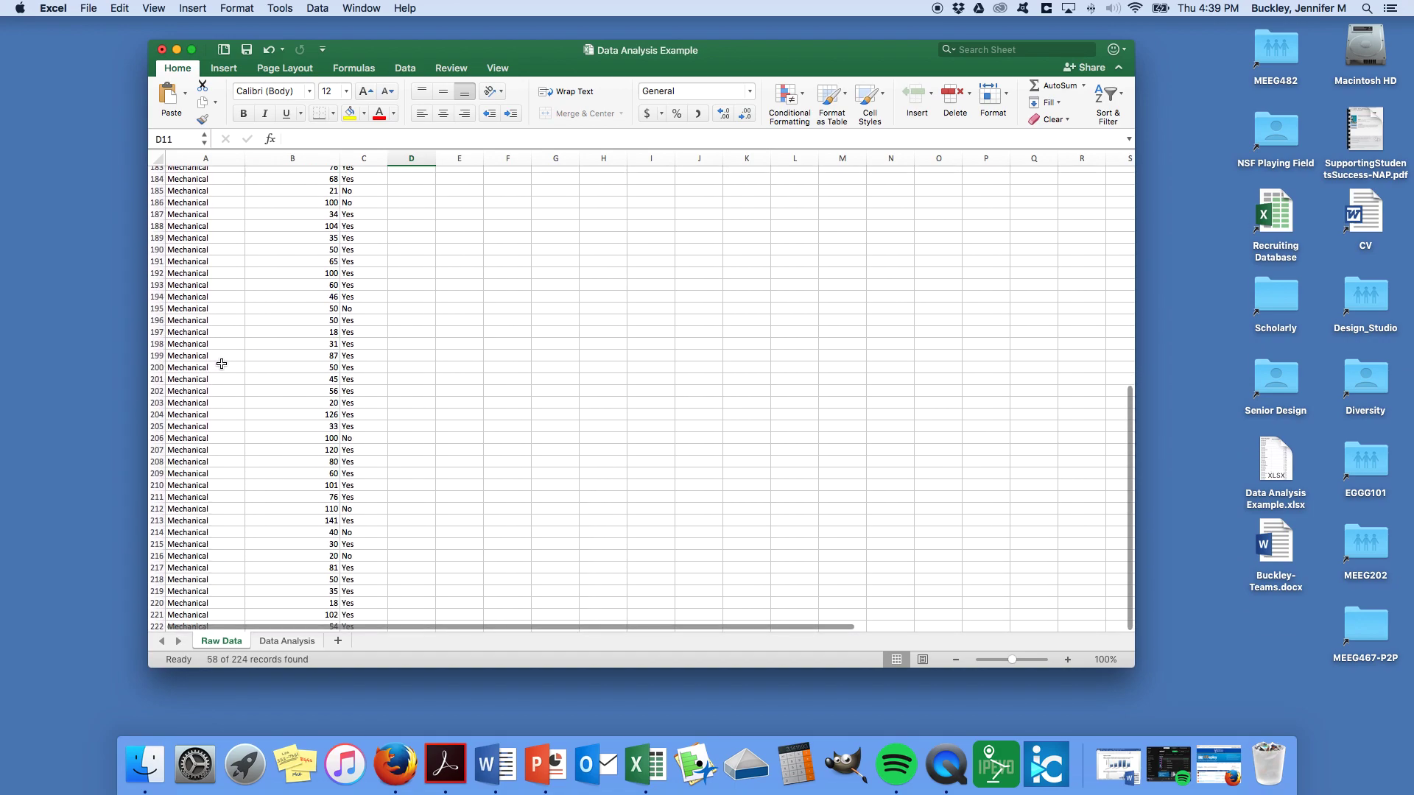
Enter the label Mechanical in A26 on the Data Analysis sheet.
click(298, 645)
text(Mechanical)
key(Tab)
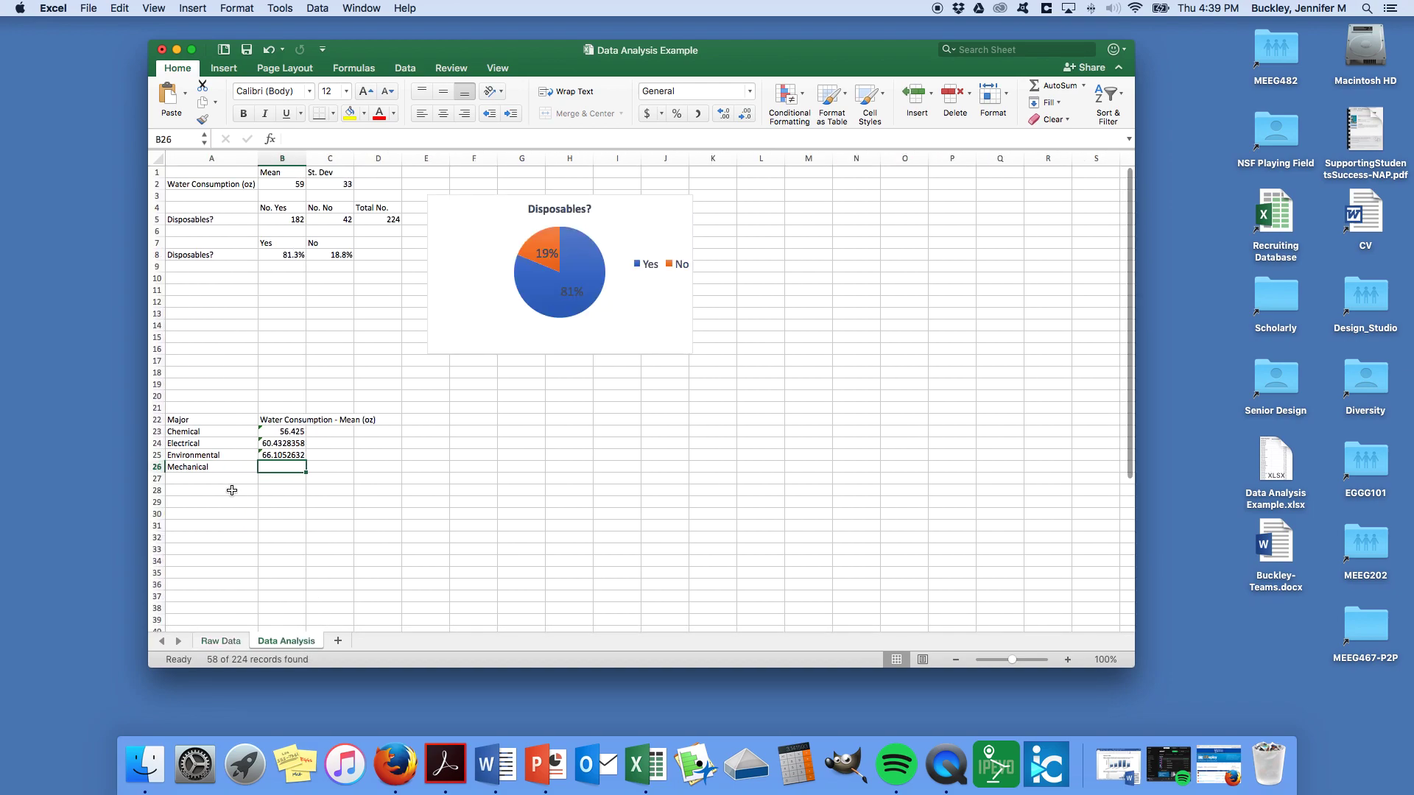
Calculate the Mechanical majors' mean in B26 with AVERAGE over all filtered water consumption values on the Raw Data sheet.
text(=averag)
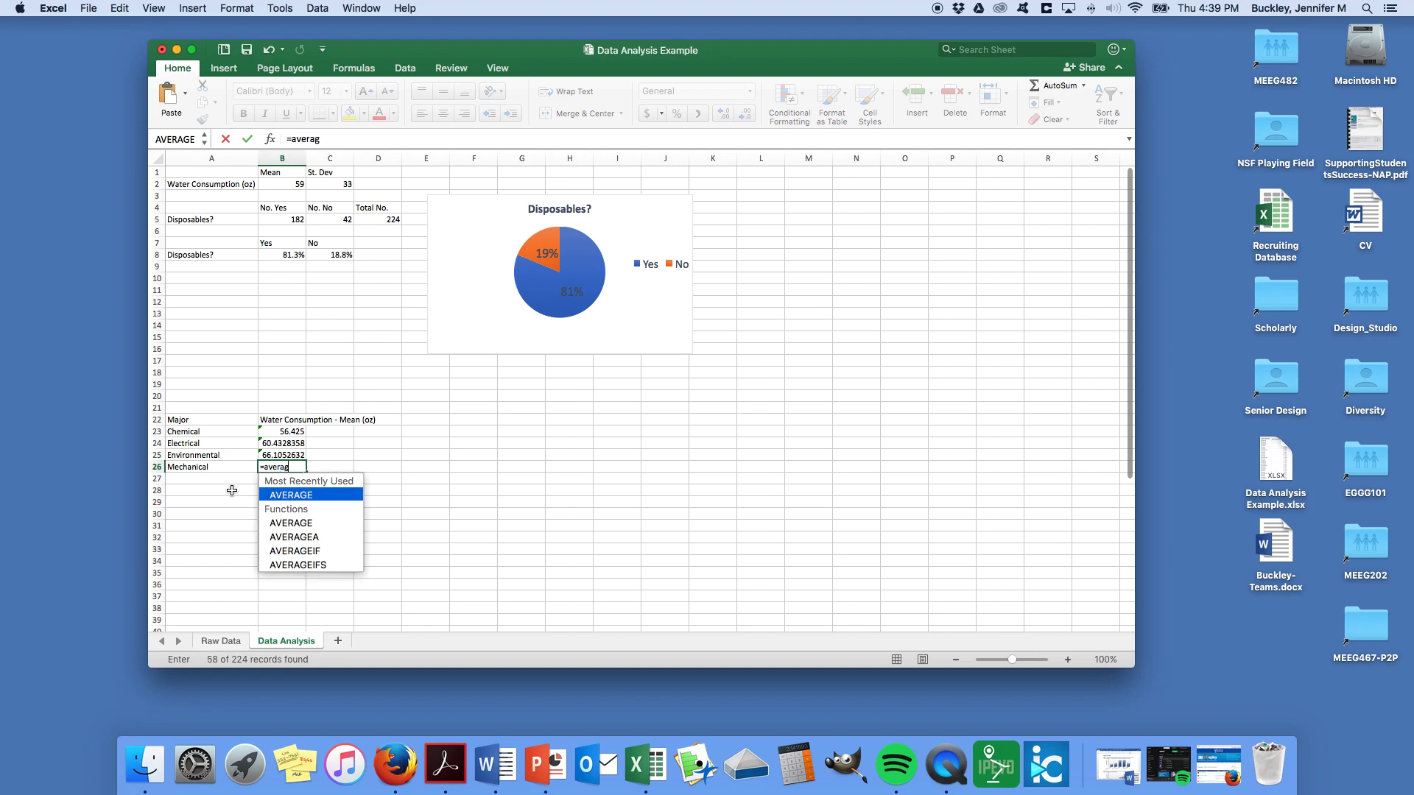
text(e()
click(221, 647)
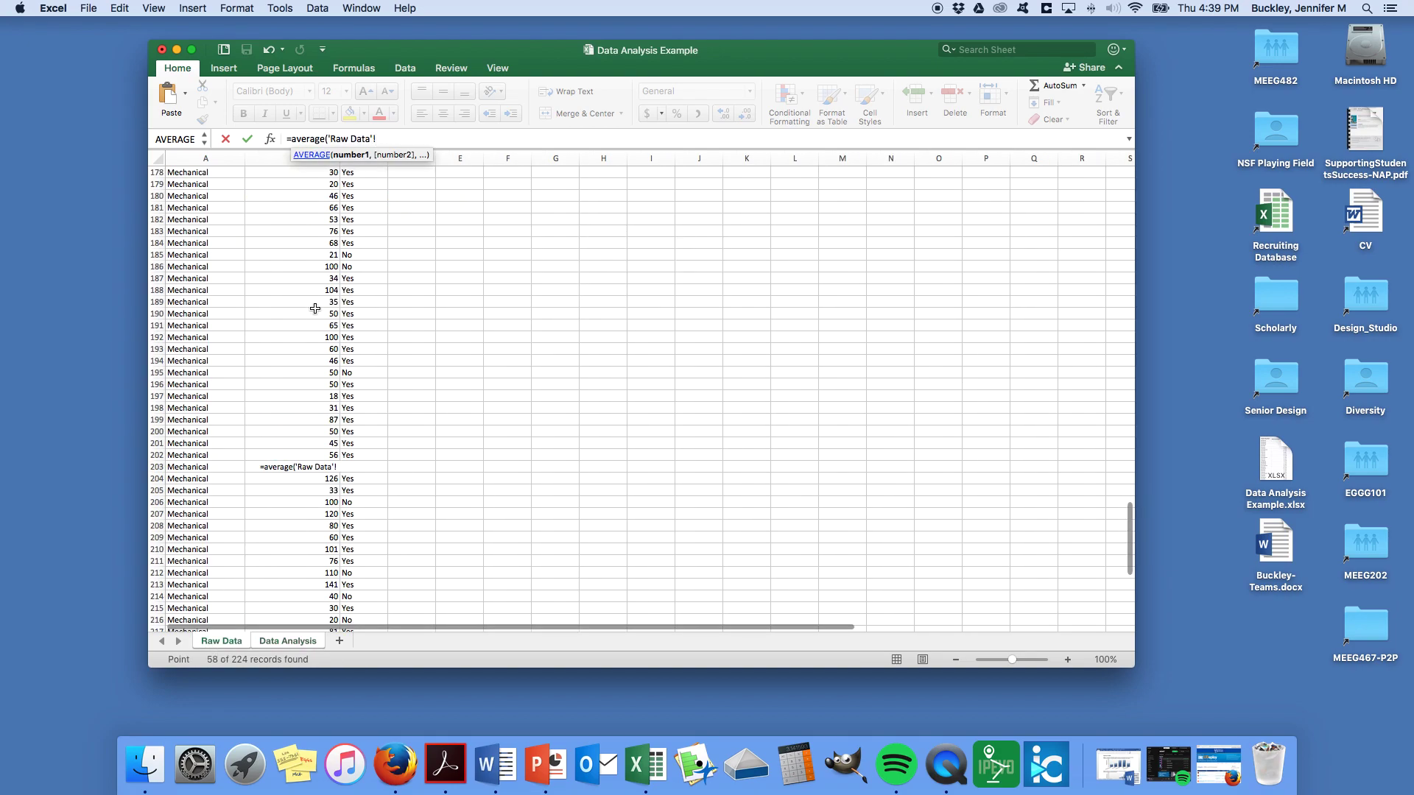
click(307, 184)
scroll(303, 366, down, 10)
scroll(309, 366, up, 3)
shift+click(318, 319)
key(Return)
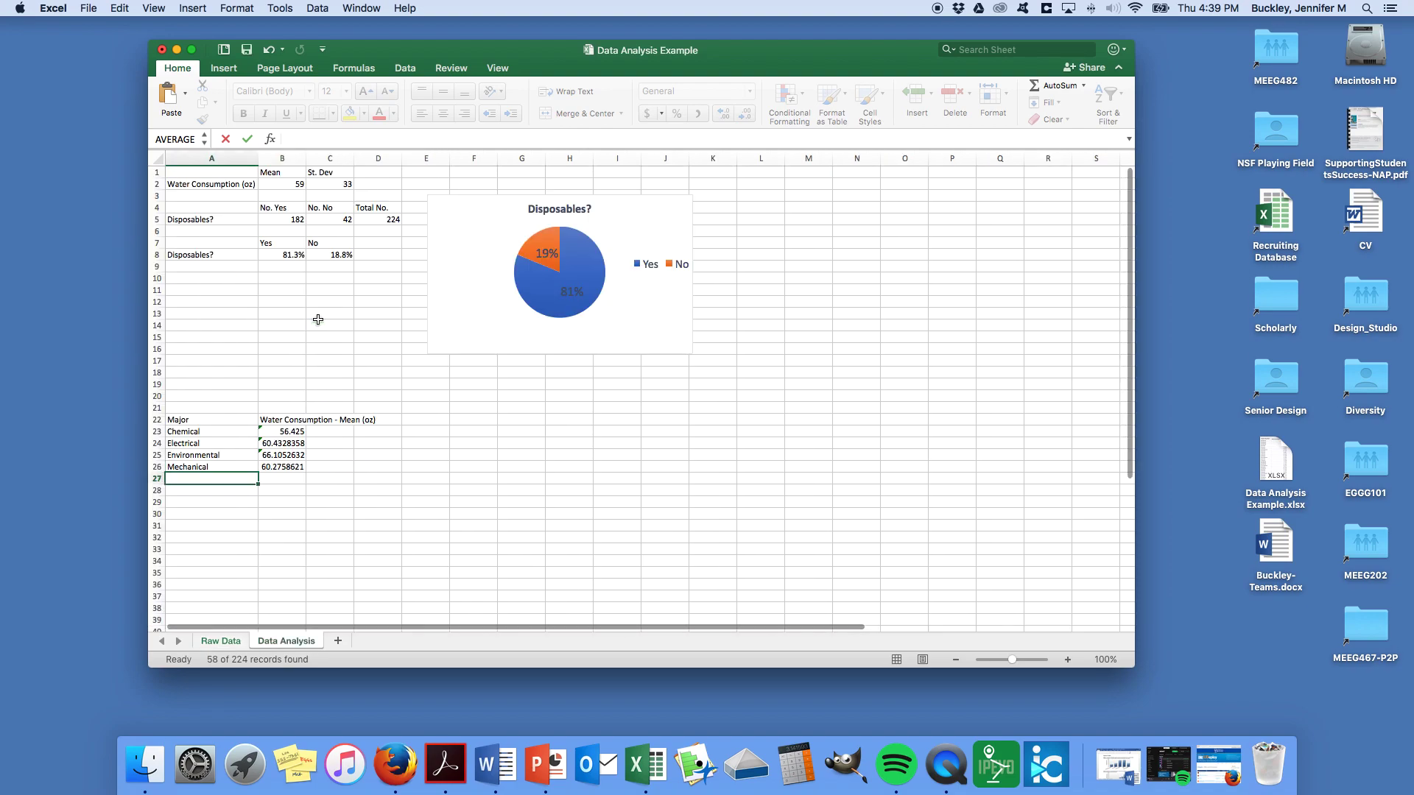
Format the four major means in B23:B26 as Number with 0 decimal places.
drag(285, 434, 295, 468)
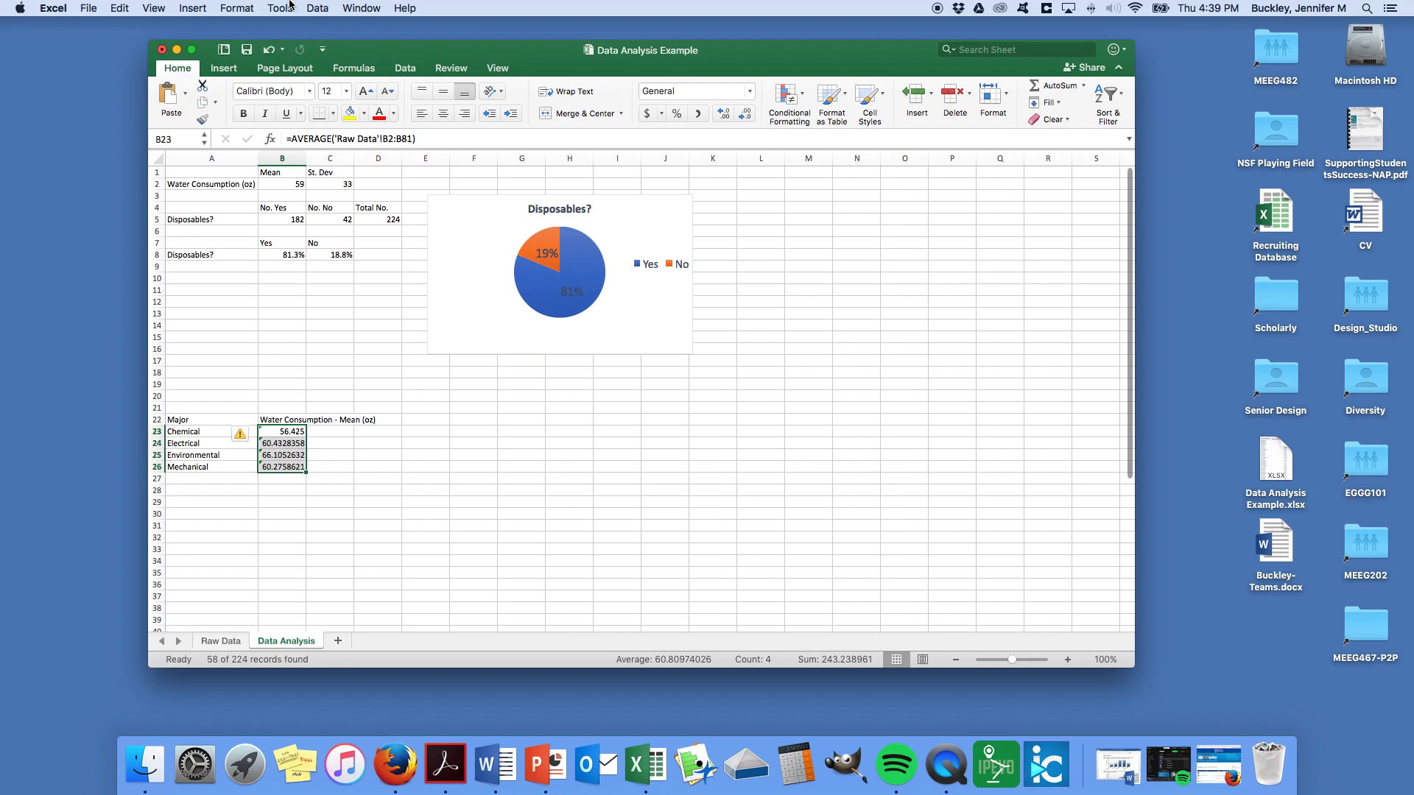
click(236, 7)
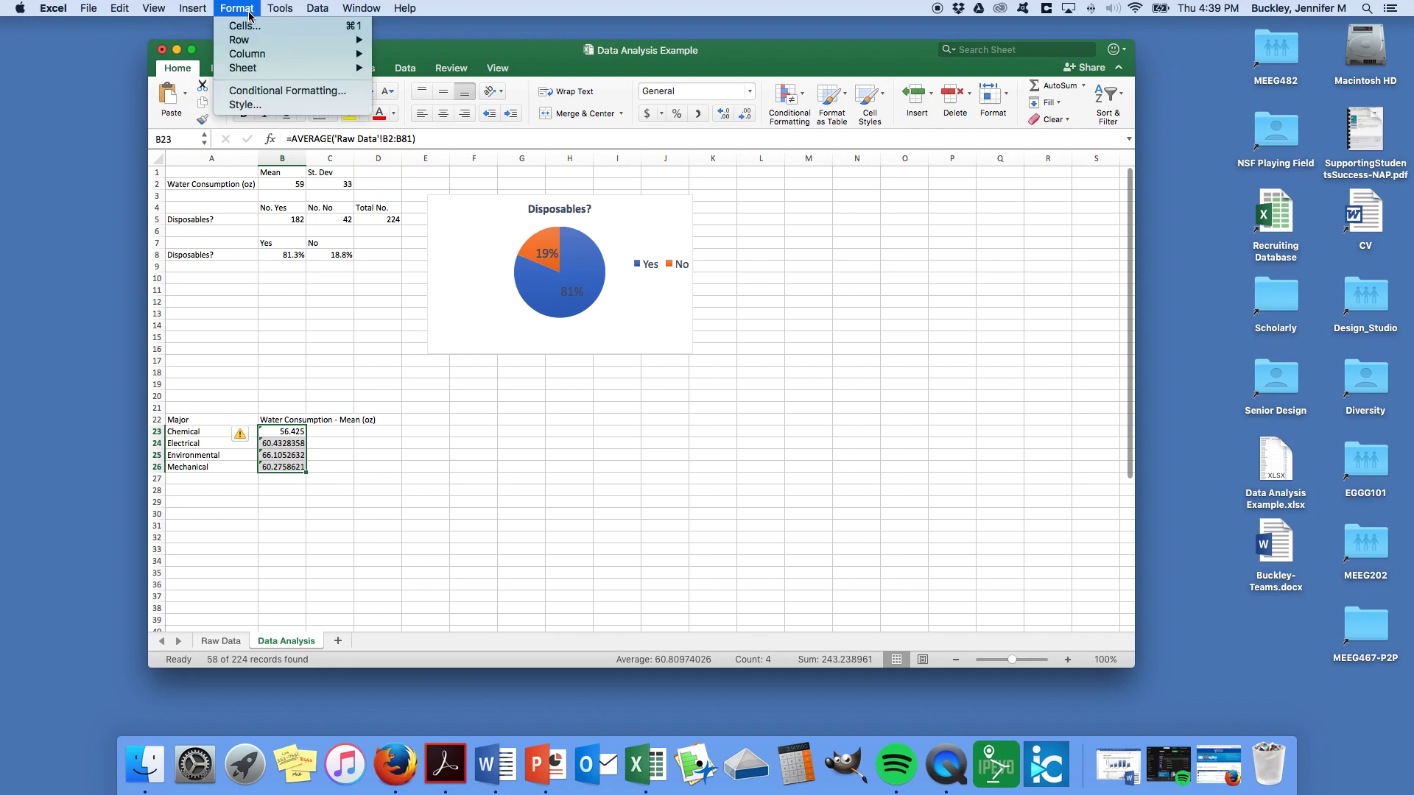
click(251, 29)
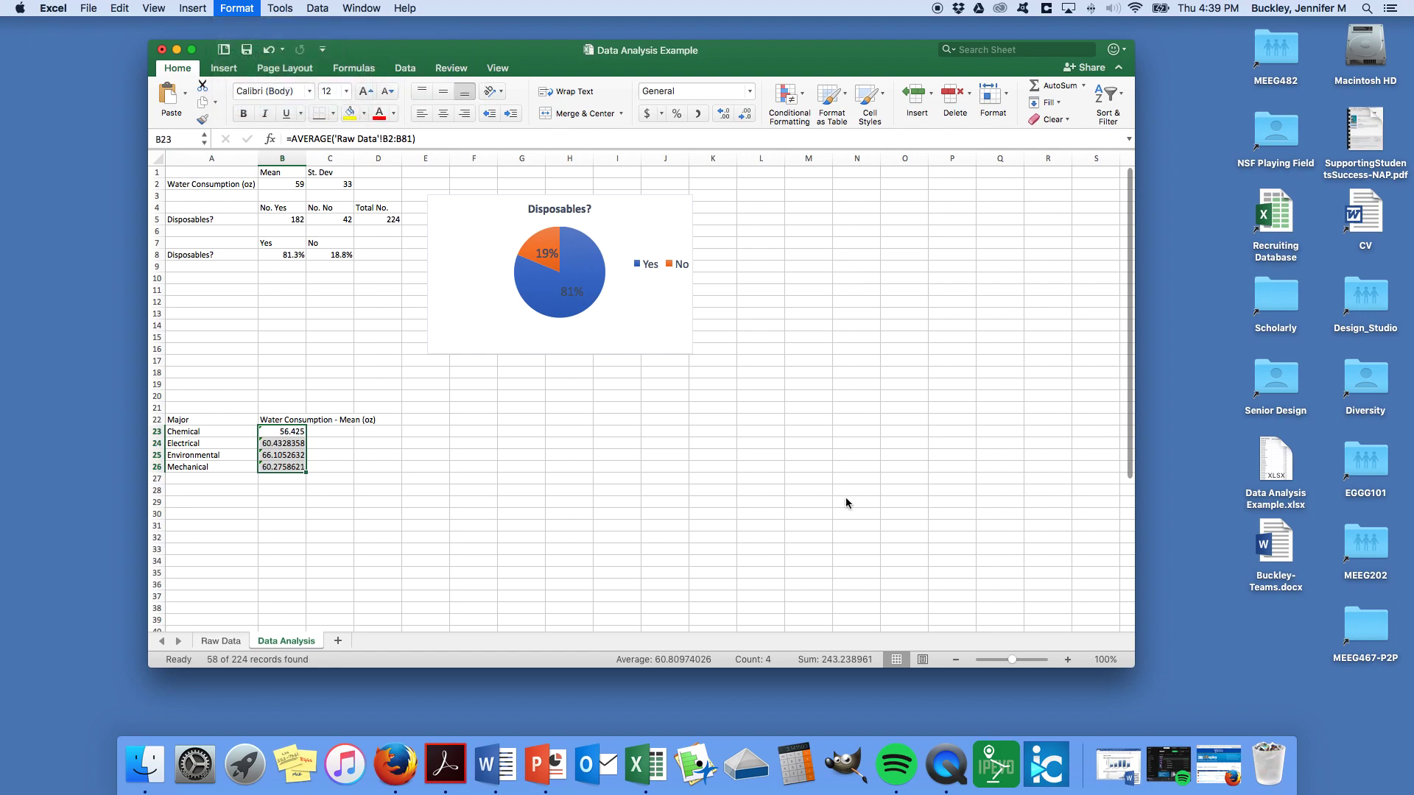
click(553, 176)
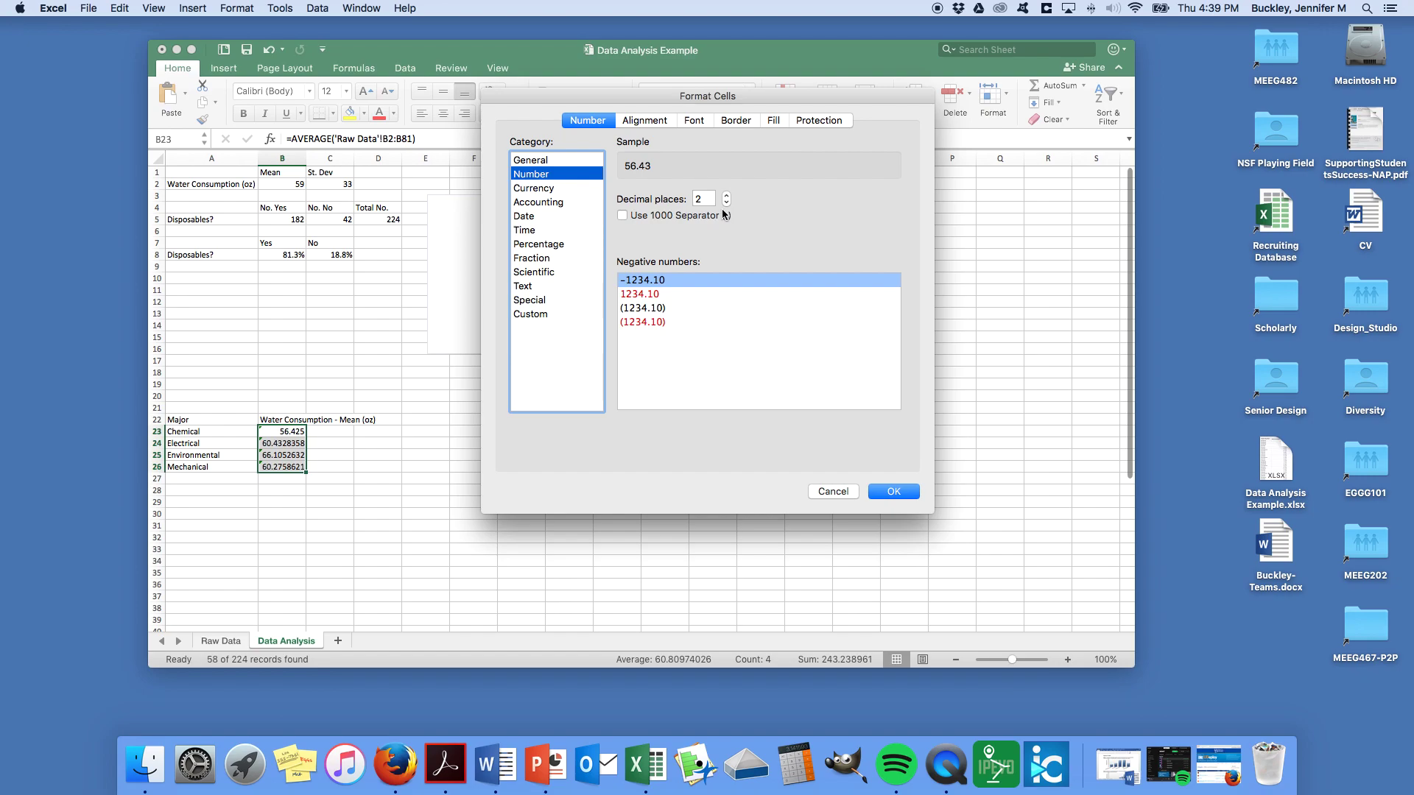
click(726, 203)
click(726, 203)
click(902, 489)
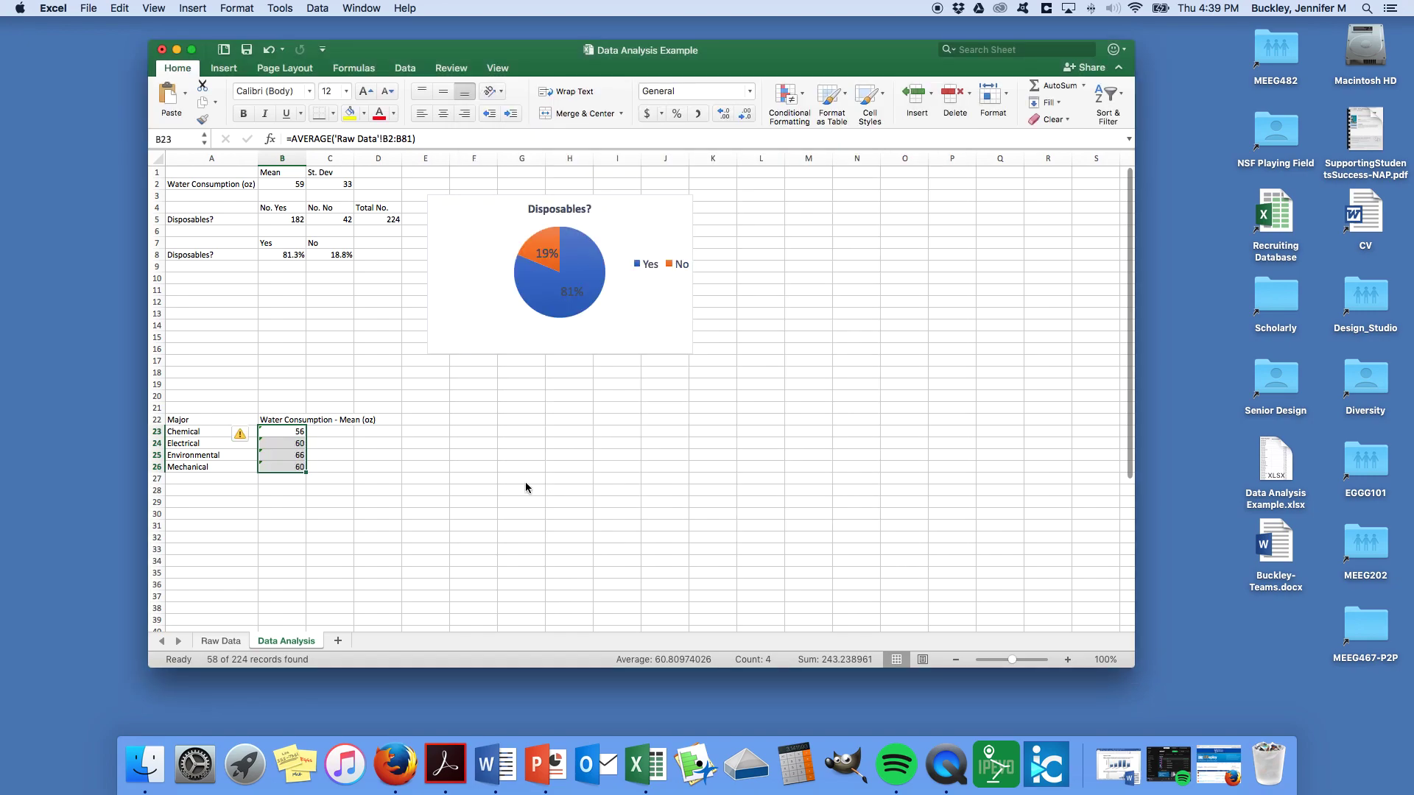
click(374, 468)
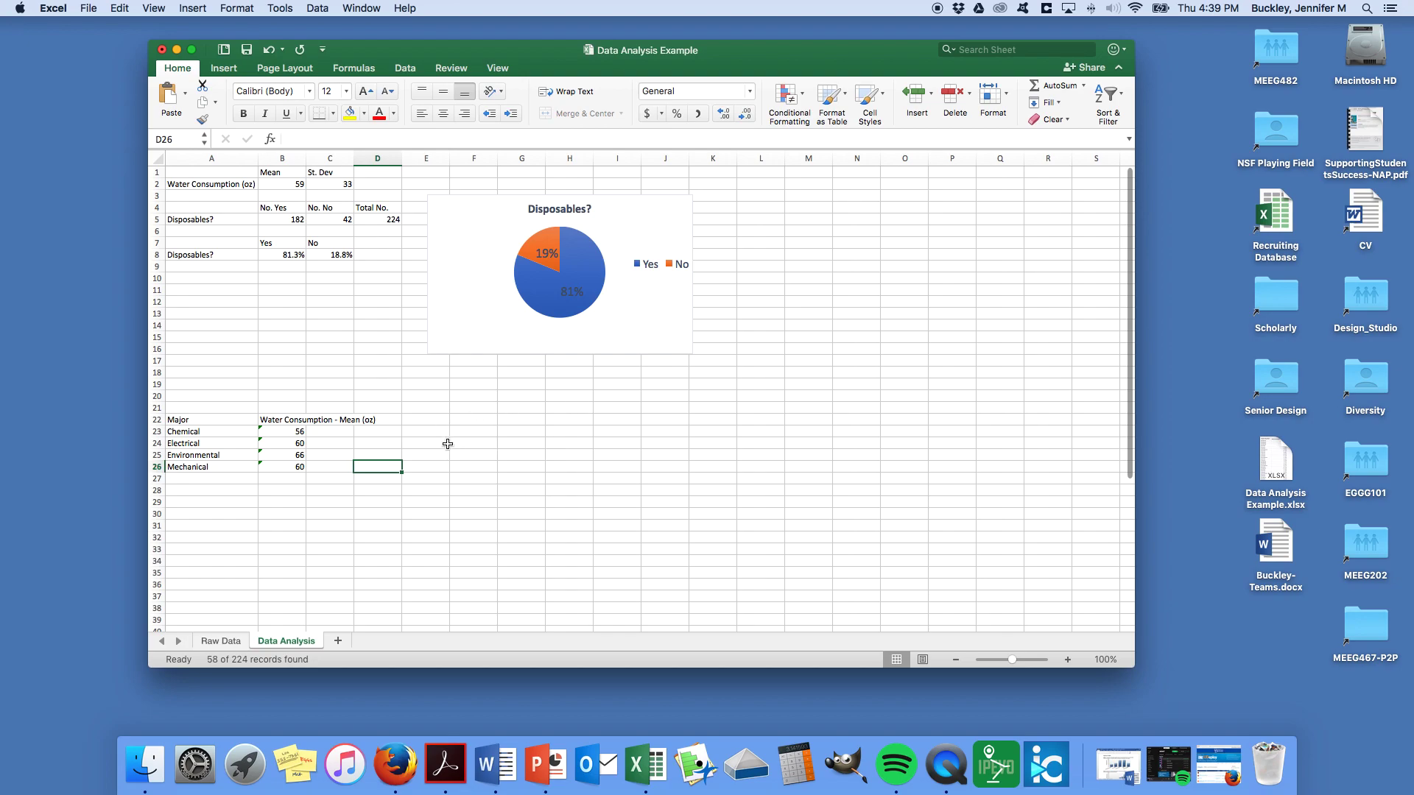
click(428, 431)
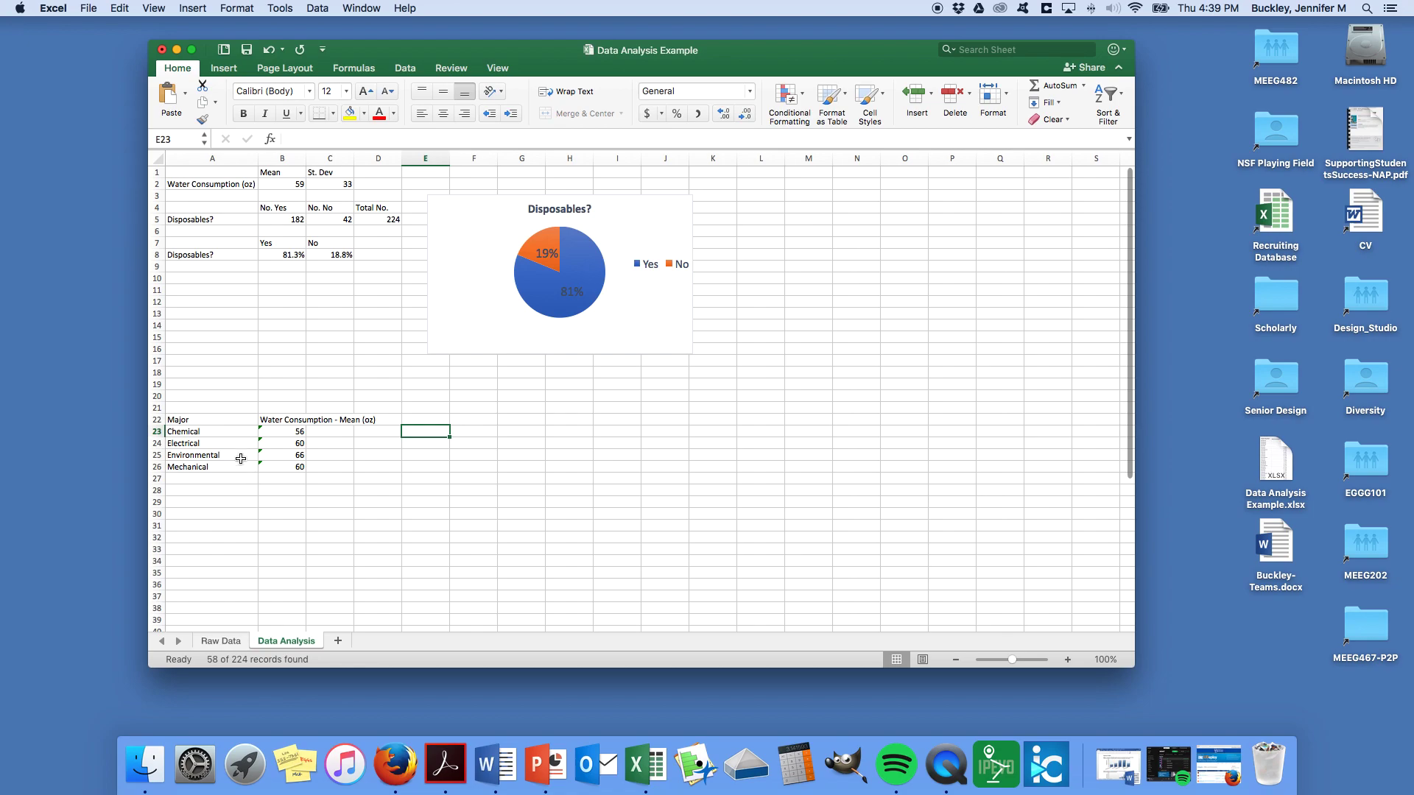
drag(234, 432, 234, 467)
click(294, 422)
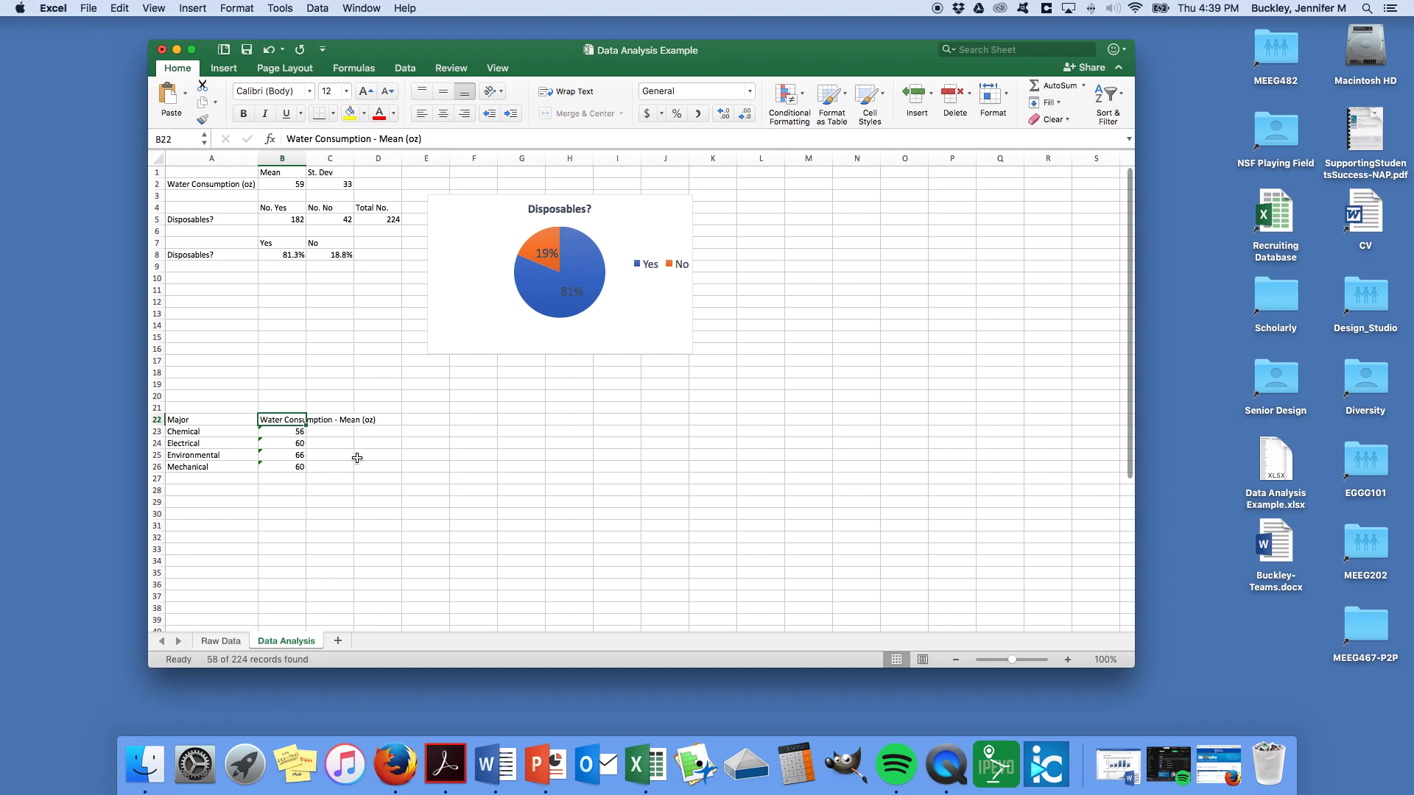
Insert an empty Clustered Column chart and place it beside the table of major means, below the pie chart.
click(494, 419)
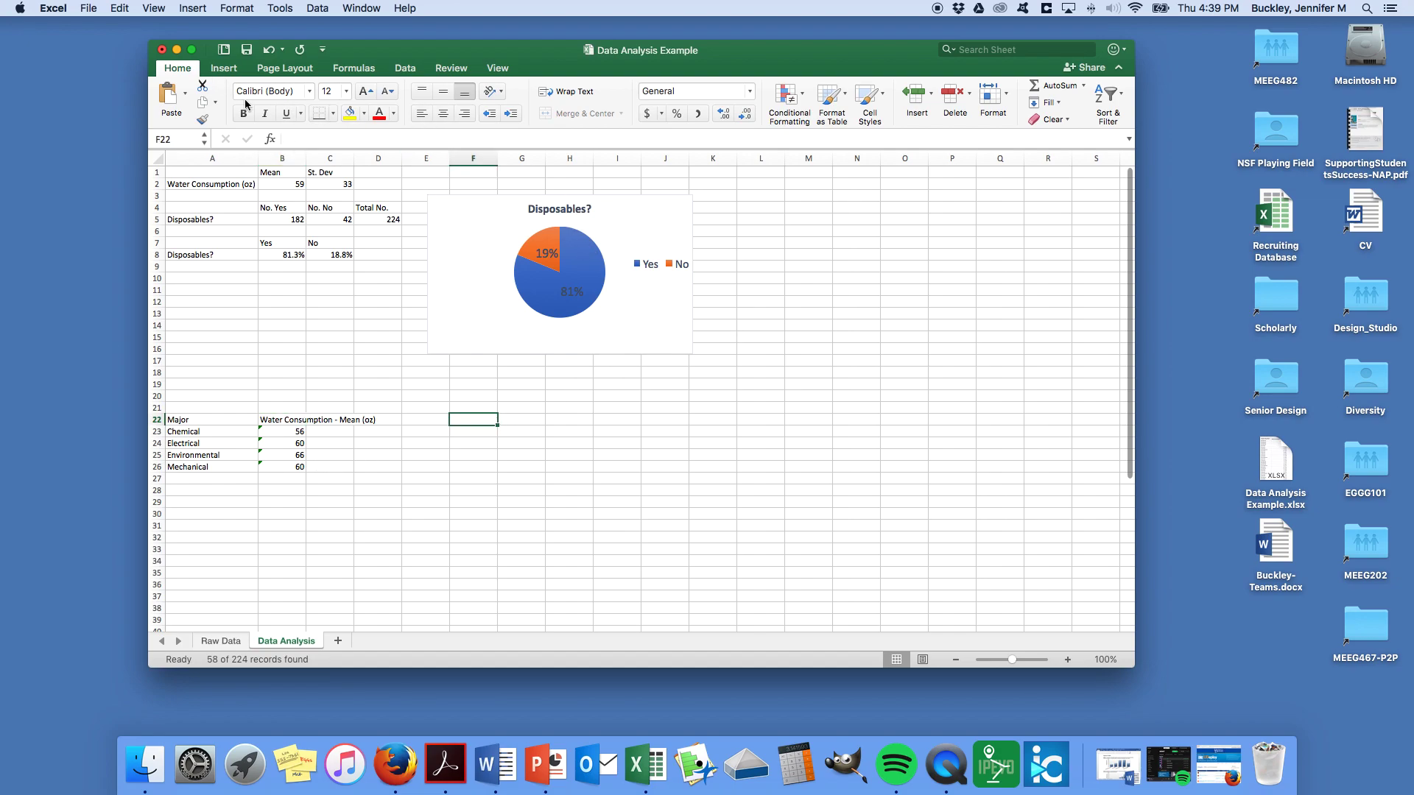
click(223, 68)
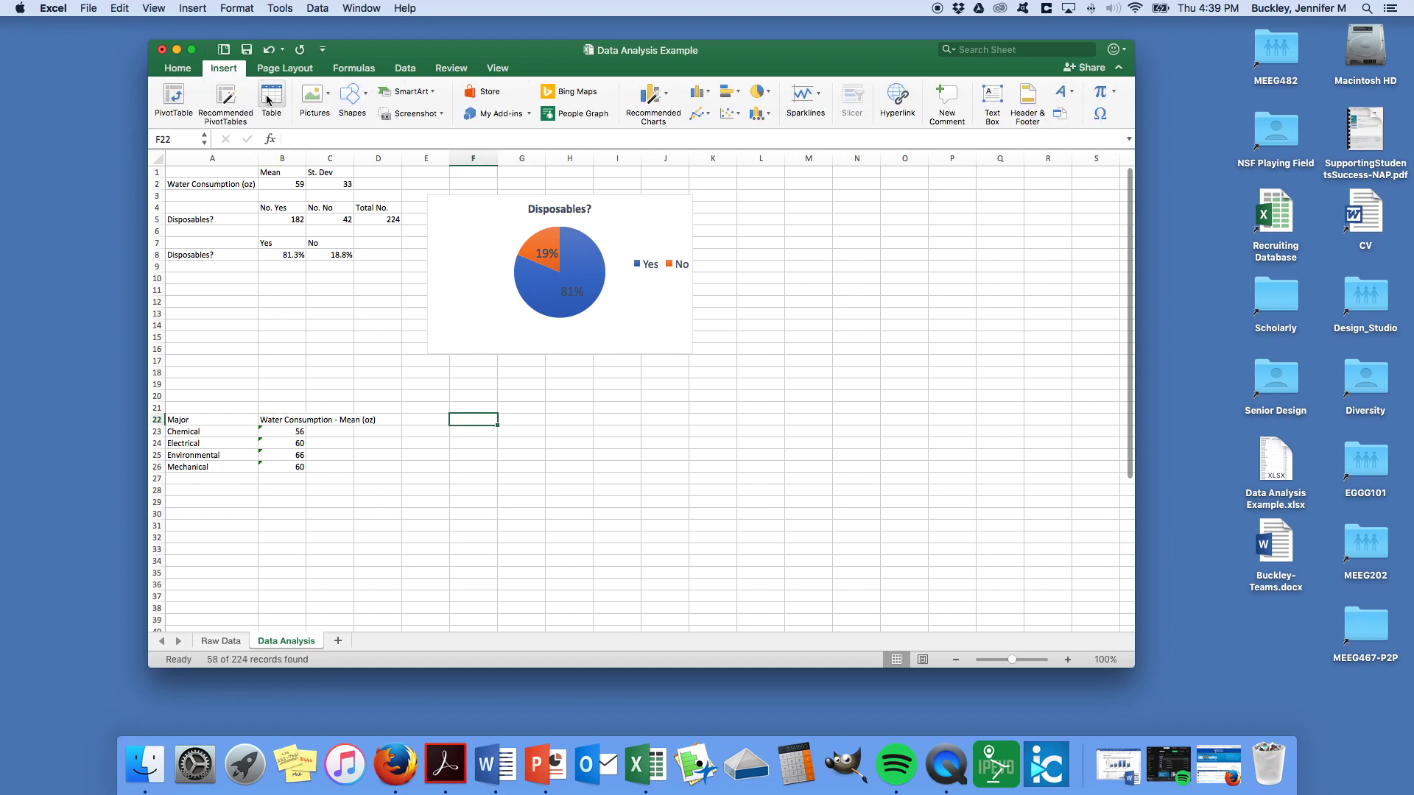
click(706, 96)
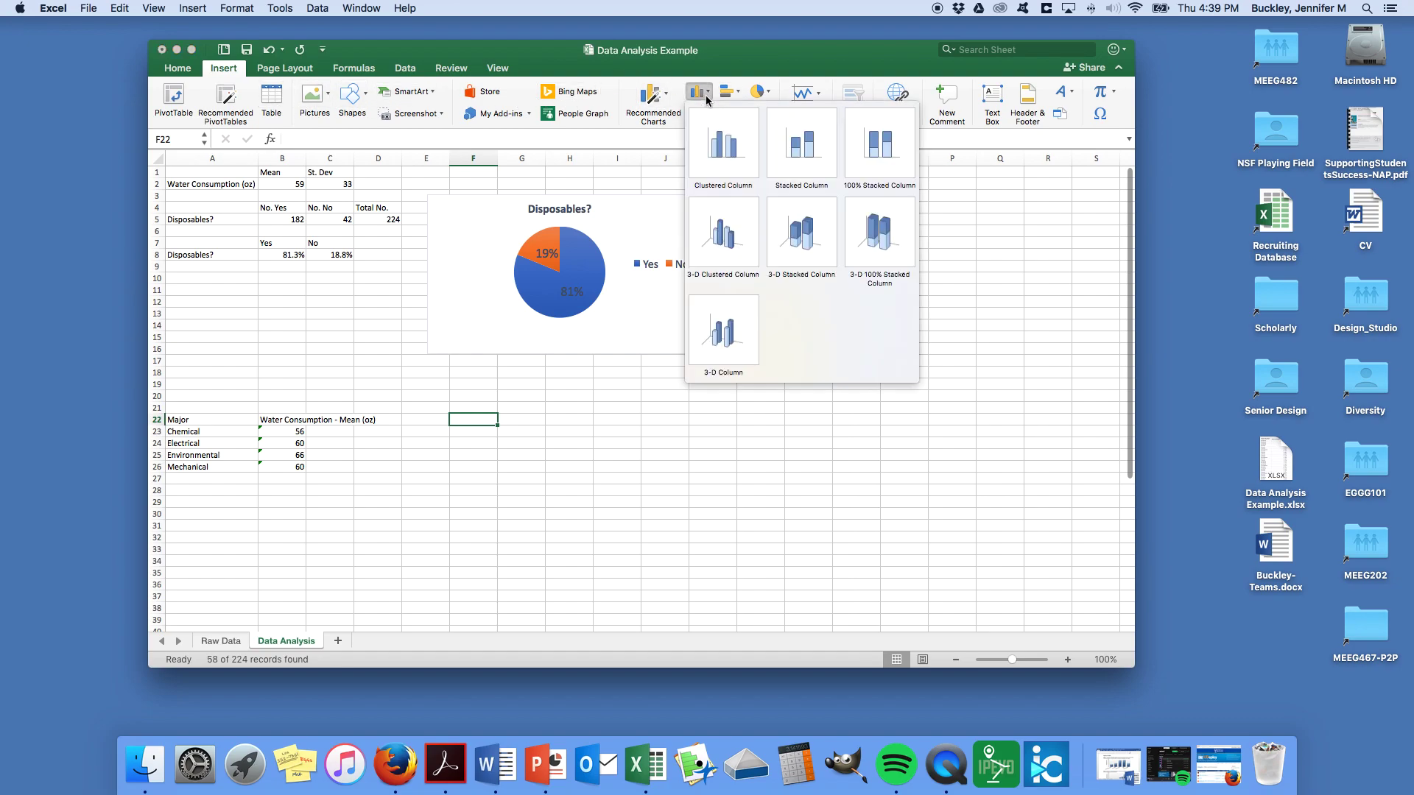
click(727, 163)
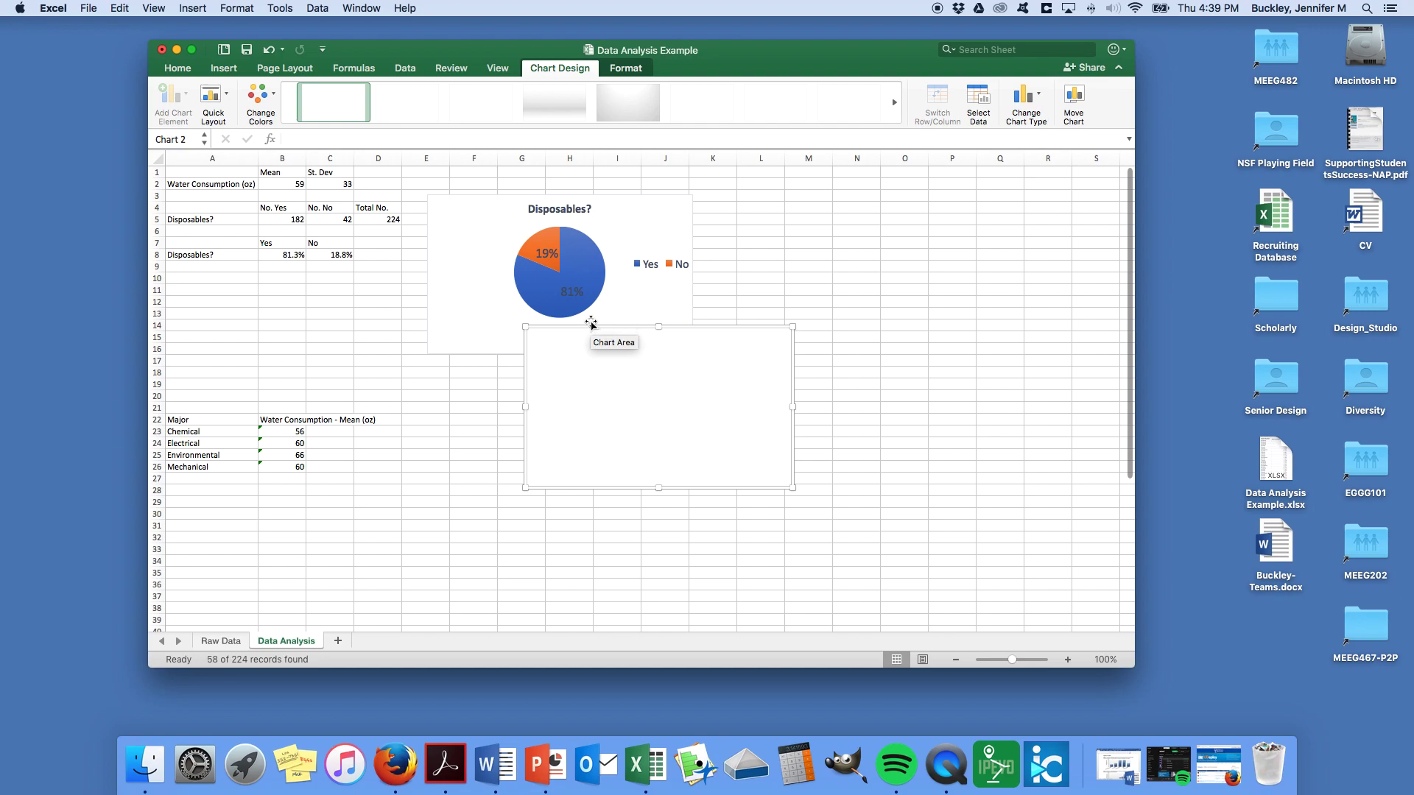
drag(586, 328, 478, 419)
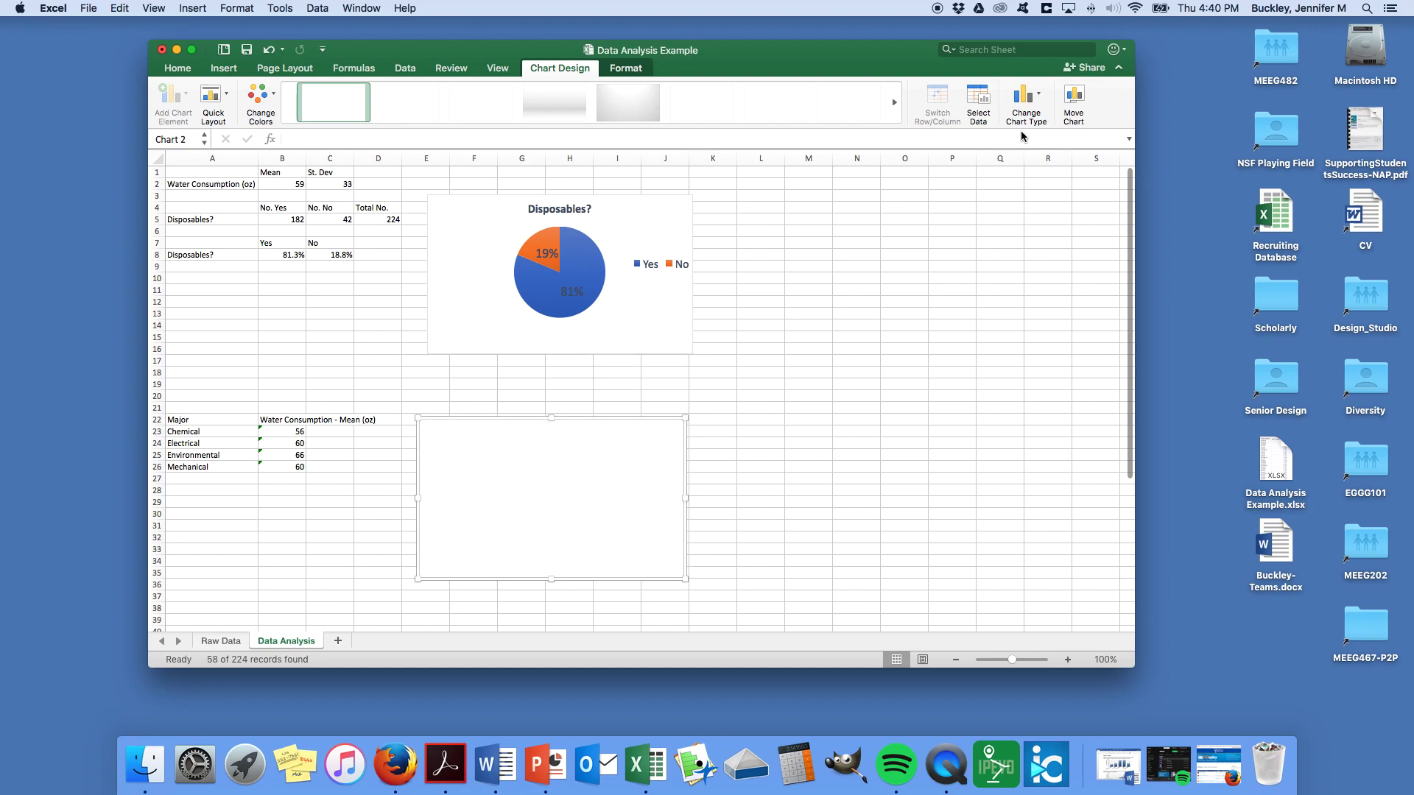
Set the new column chart's data range to A22:B26 on the Data Analysis sheet.
click(979, 103)
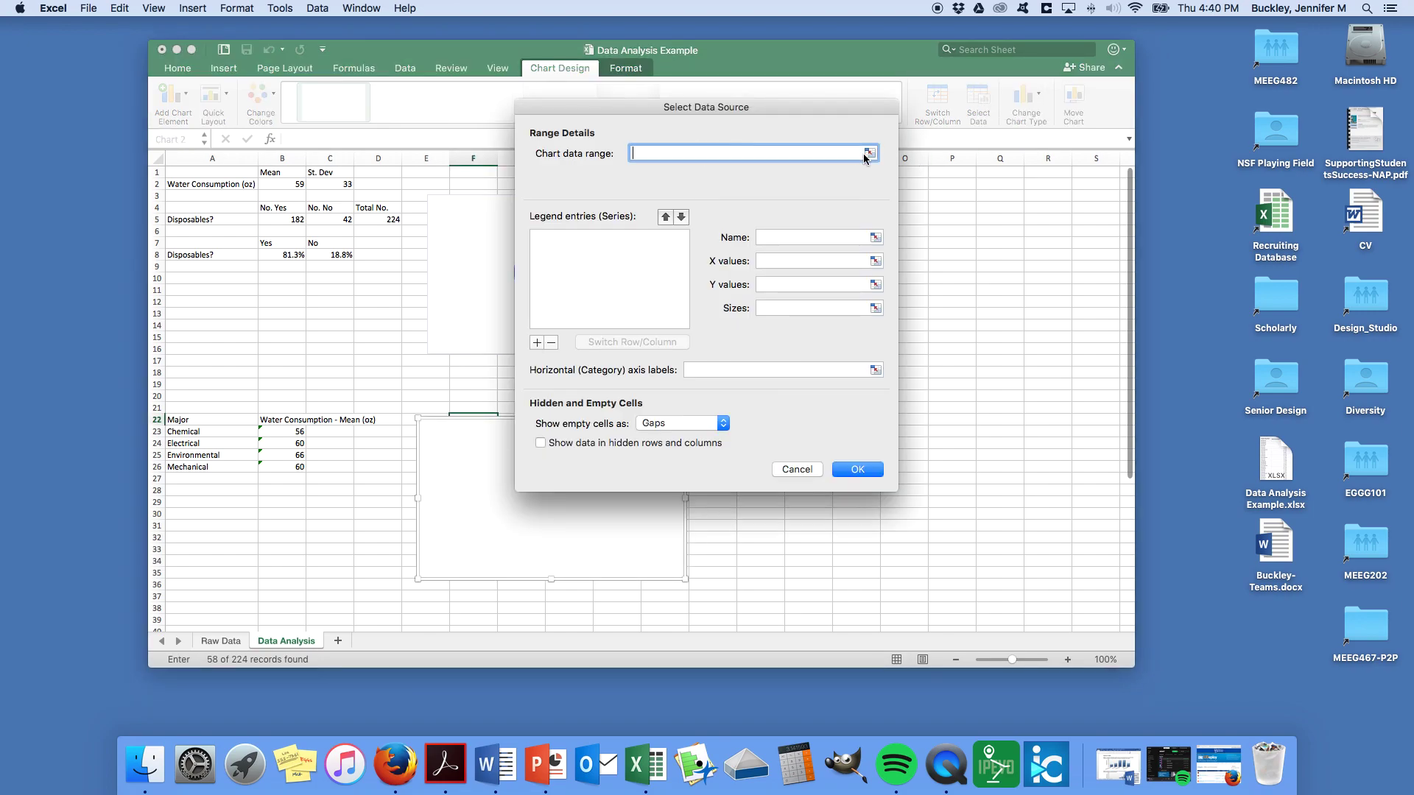
click(864, 154)
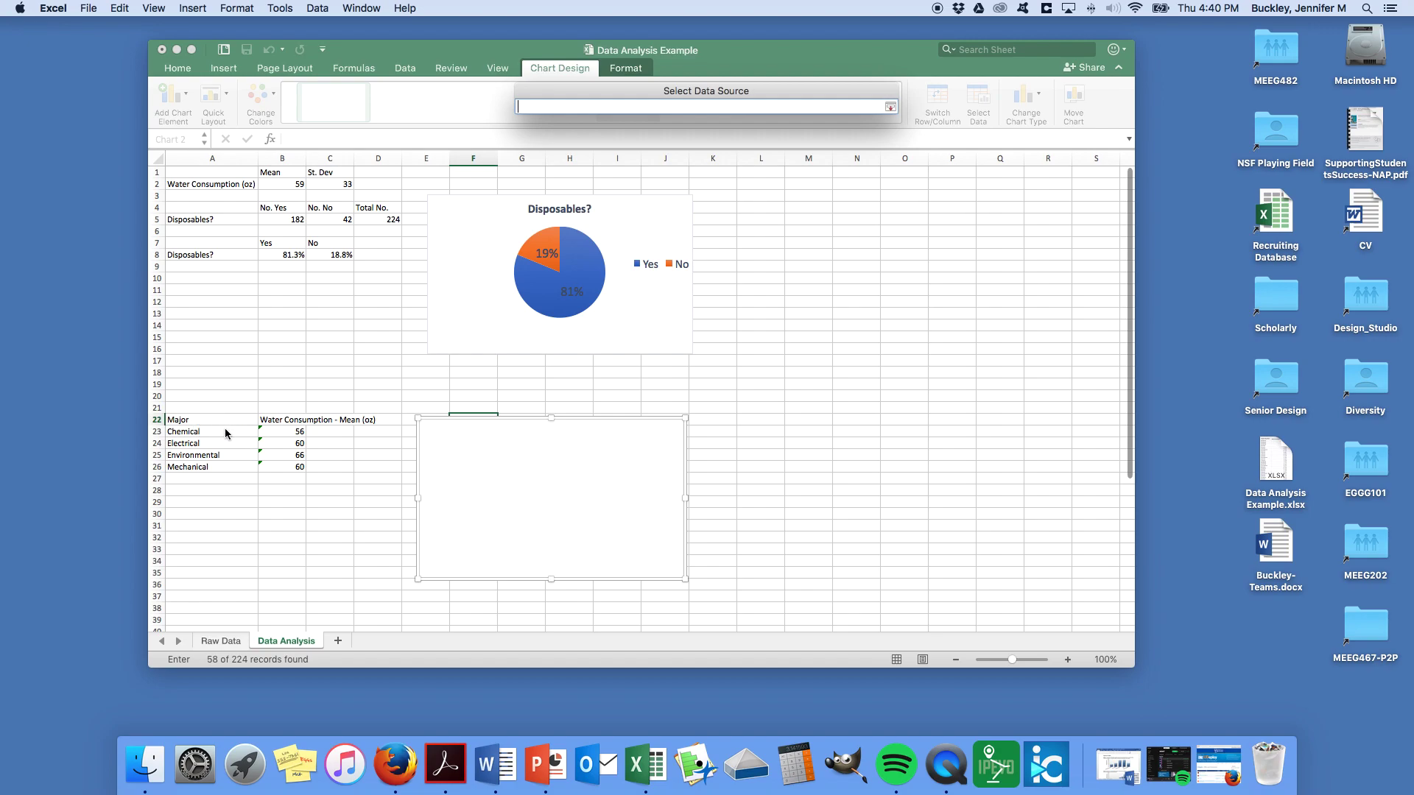
drag(214, 423, 281, 463)
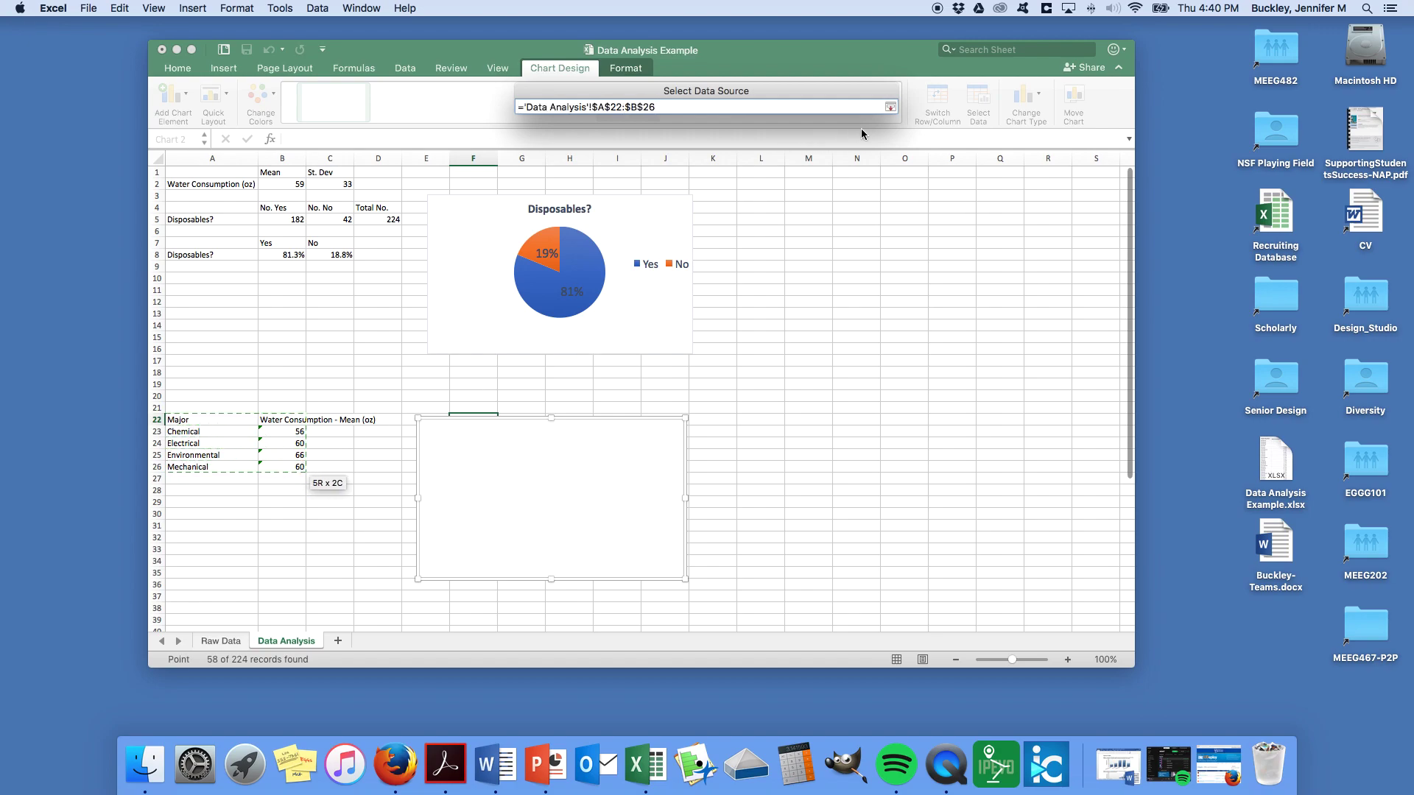
key(Return)
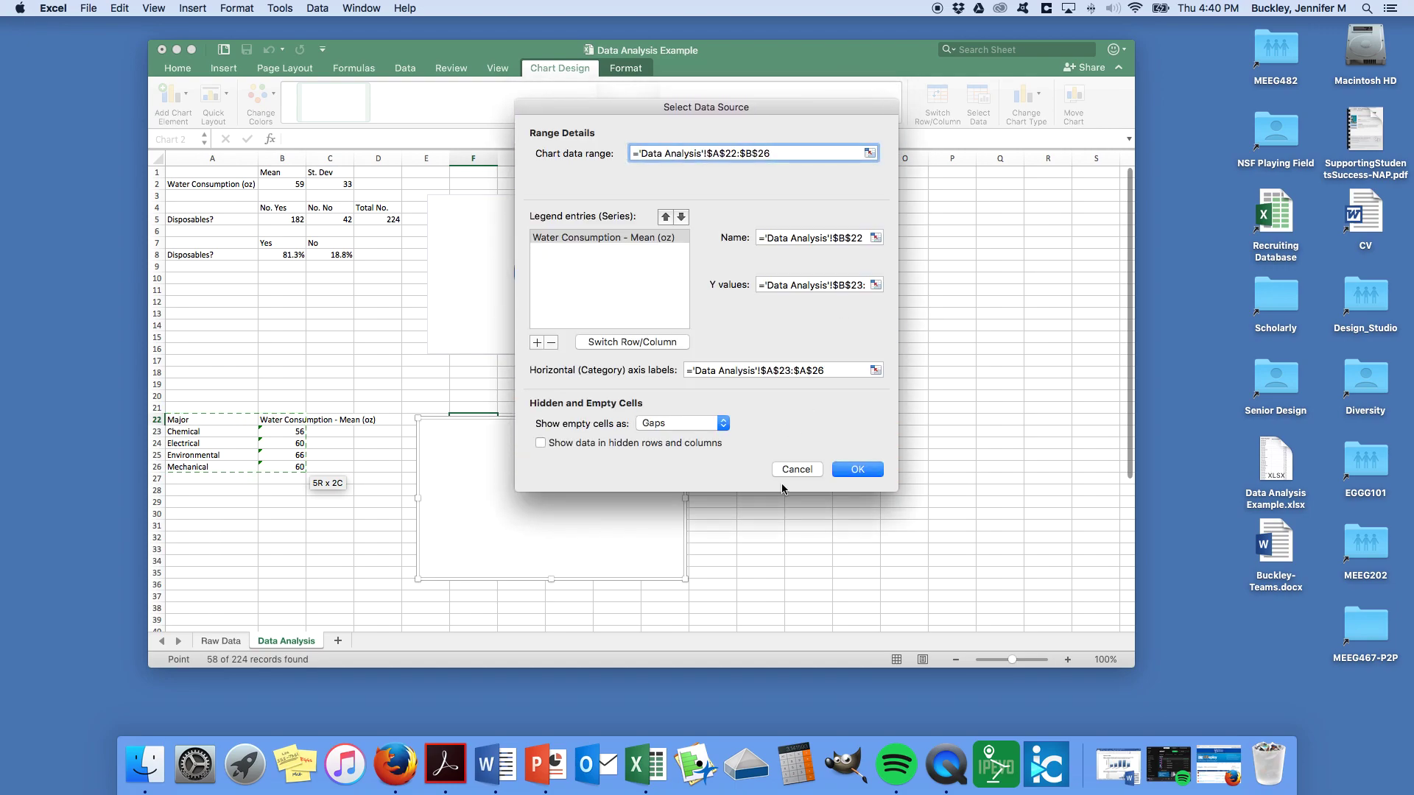
click(856, 469)
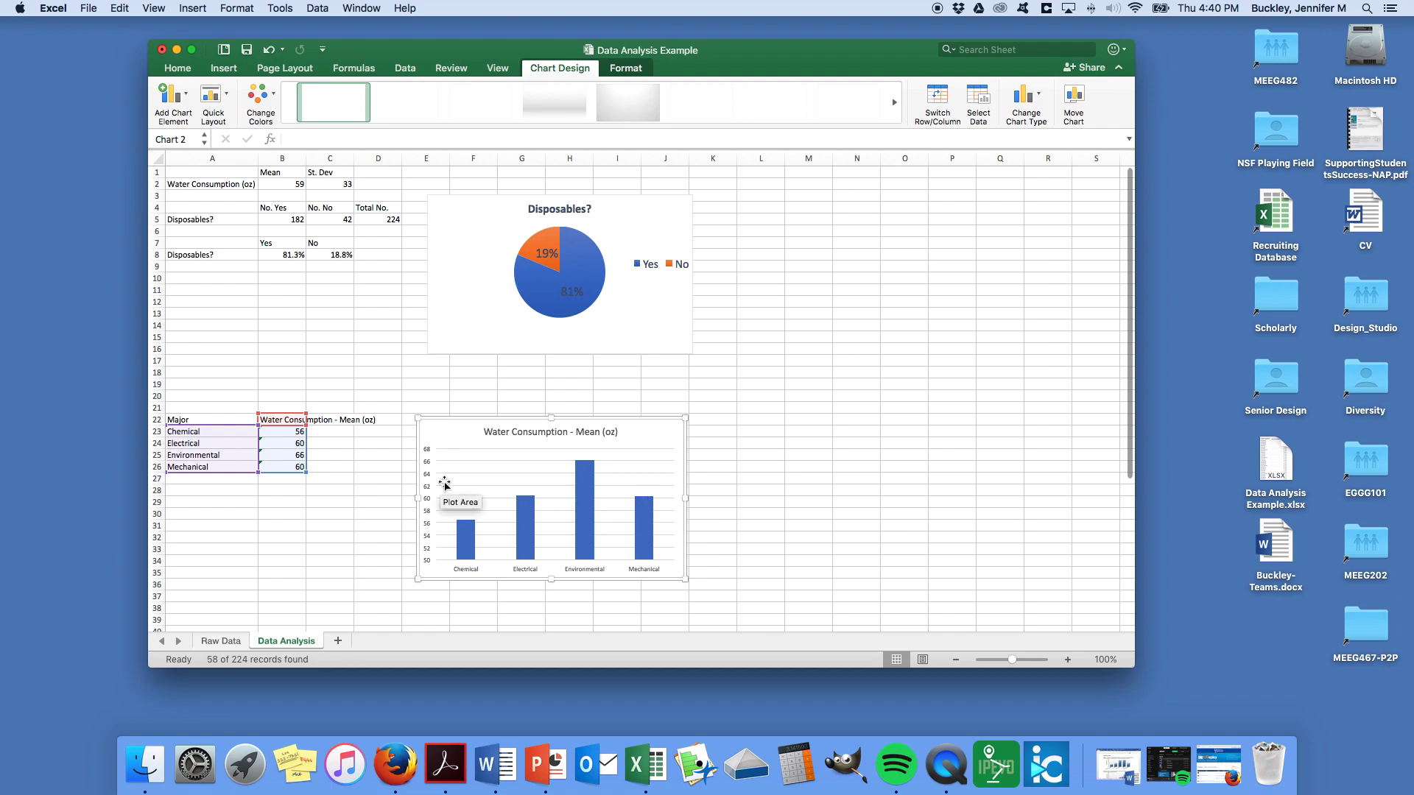
Delete the column chart's title.
click(497, 433)
key(Delete)
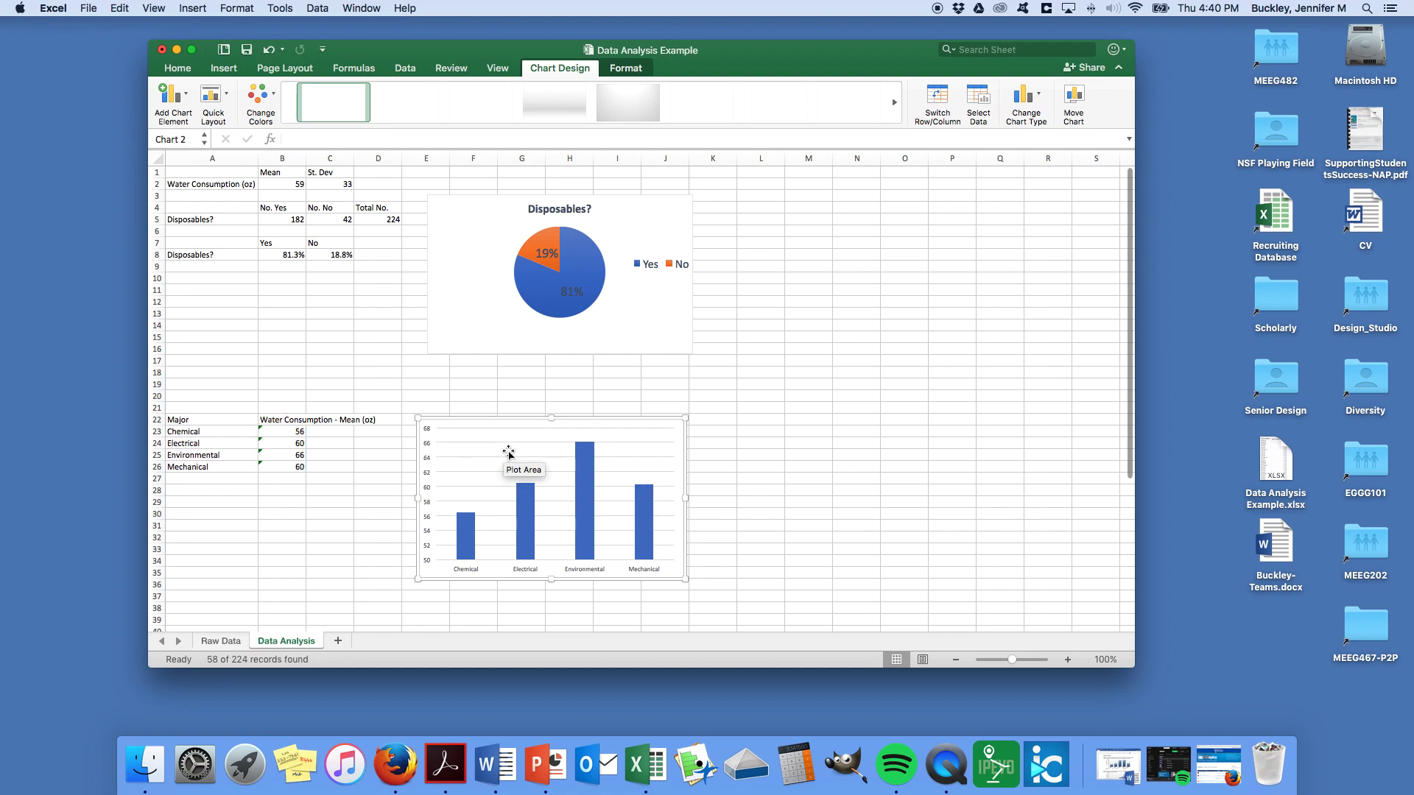
Enlarge the value labels on the column chart's vertical axis to 14 pt.
click(429, 472)
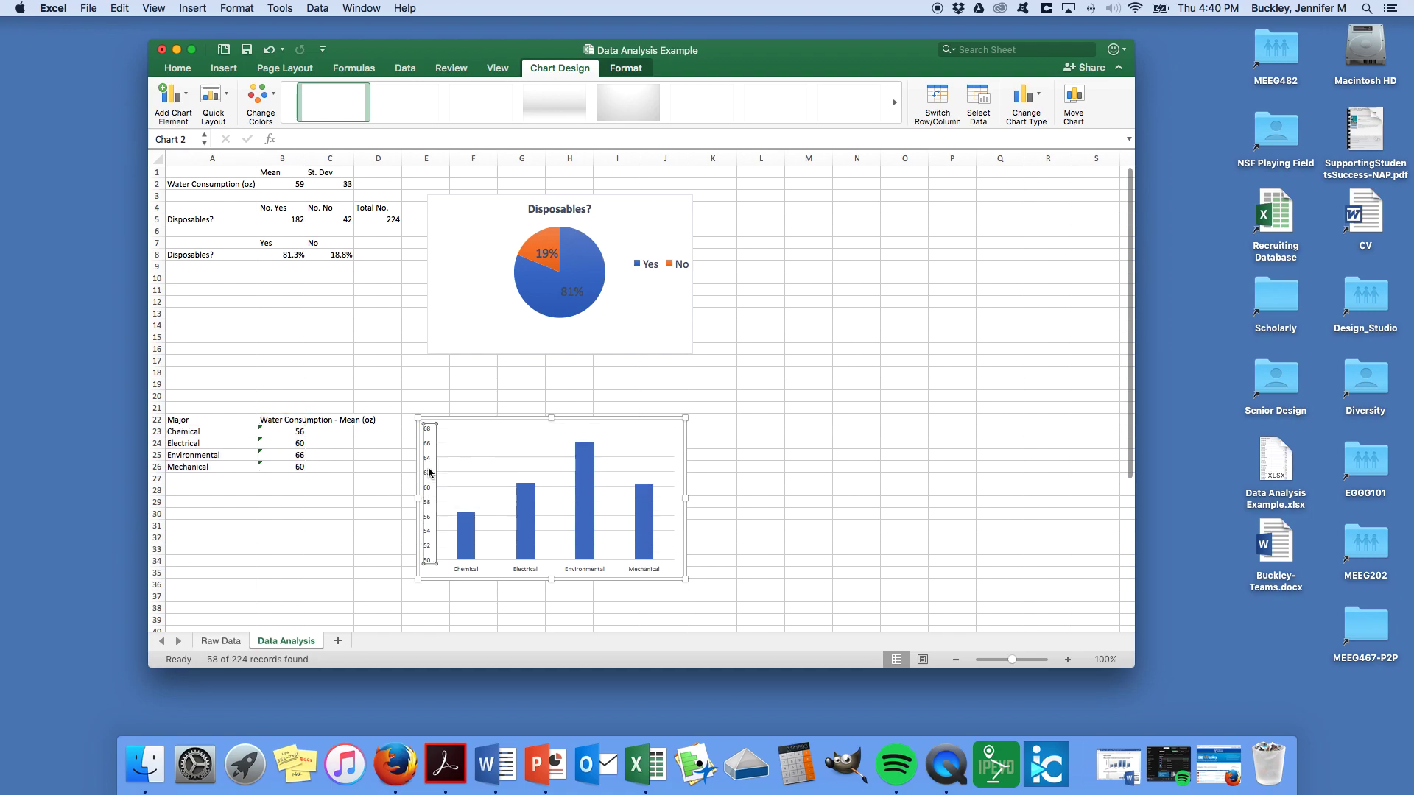
click(177, 67)
click(370, 94)
click(369, 93)
click(372, 94)
Enlarge the major names on the horizontal axis to 12 pt and shift the column chart slightly to line up under the pie chart.
click(479, 569)
click(366, 96)
click(366, 96)
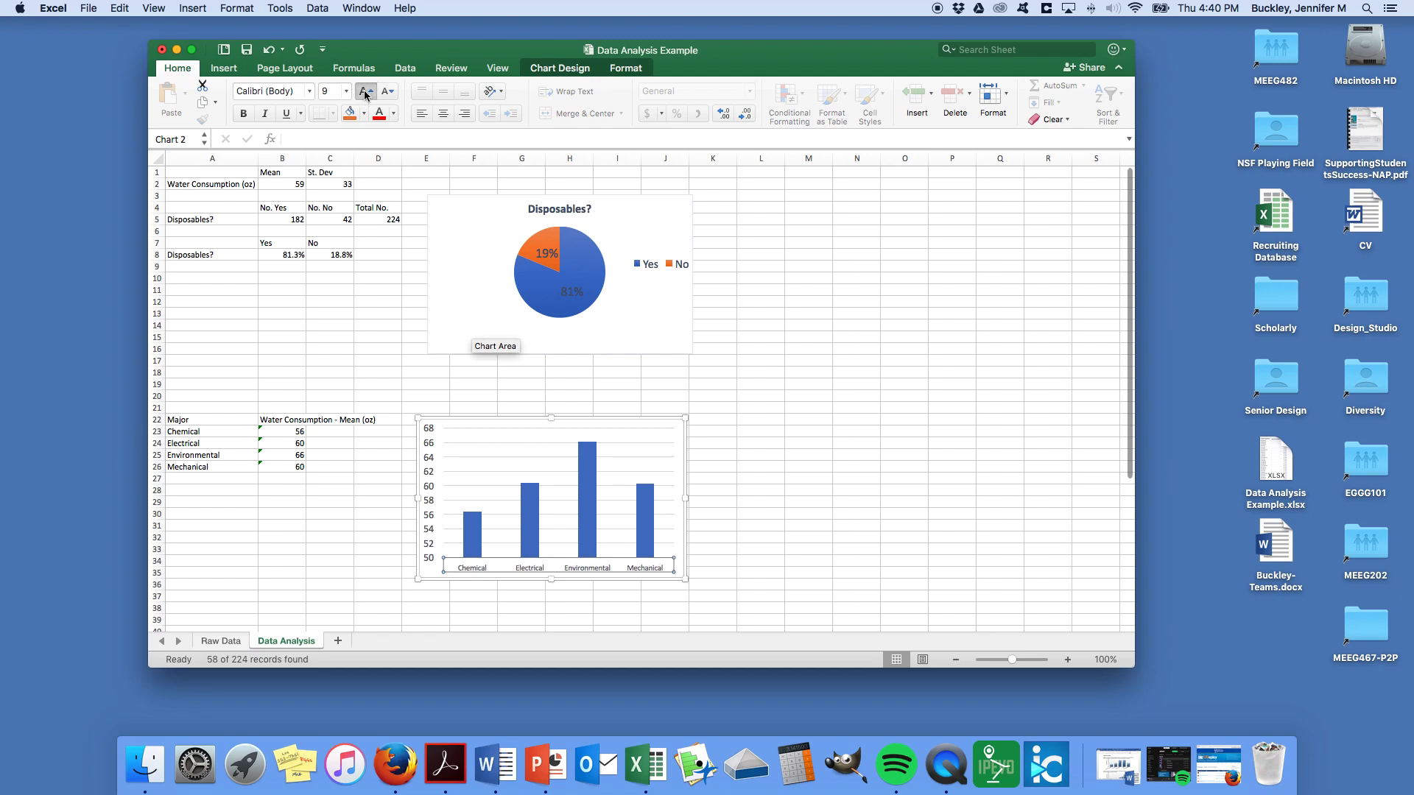
click(366, 96)
click(367, 96)
click(367, 96)
click(387, 92)
click(387, 92)
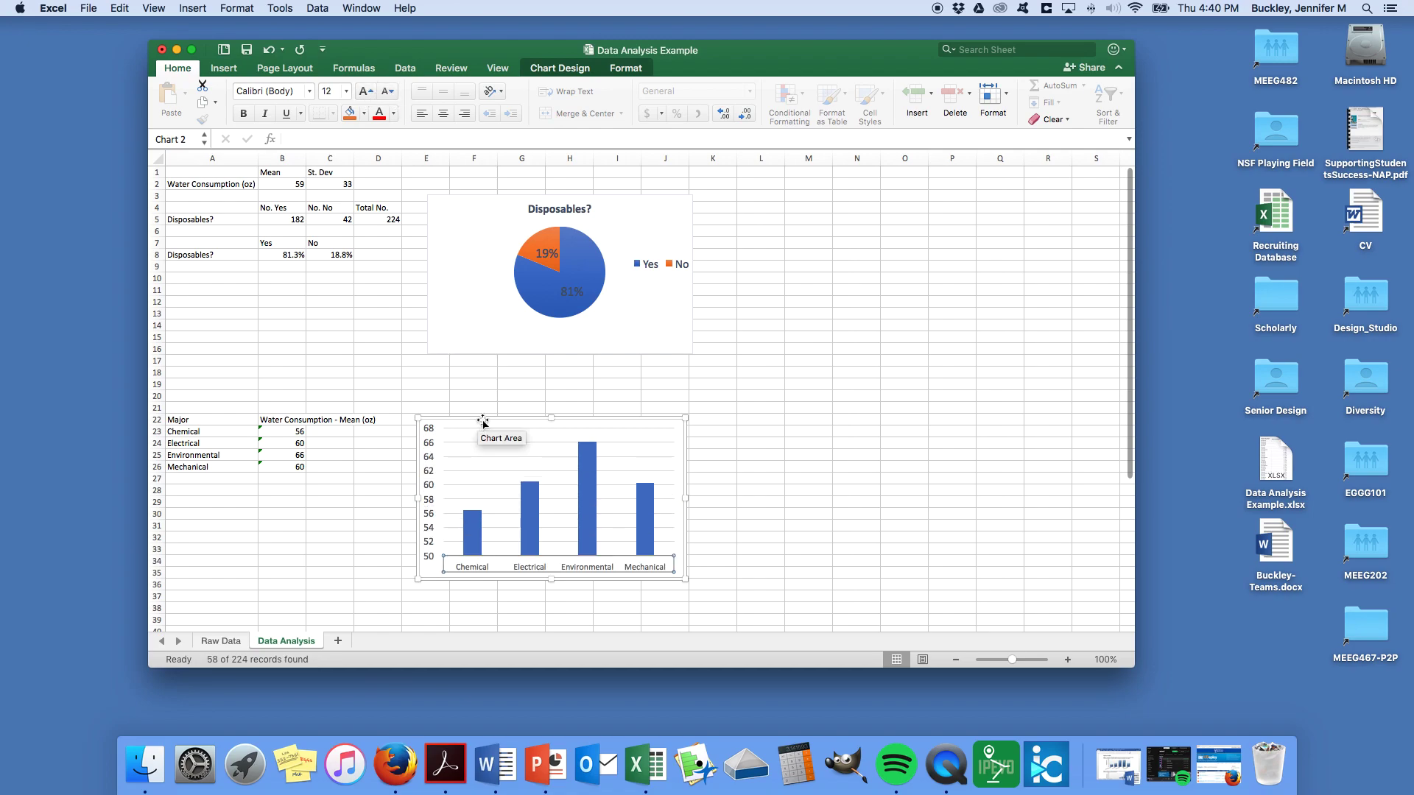
drag(483, 422, 494, 417)
Set the column chart's vertical axis bounds to a minimum of 50 and a maximum of 75.
click(451, 455)
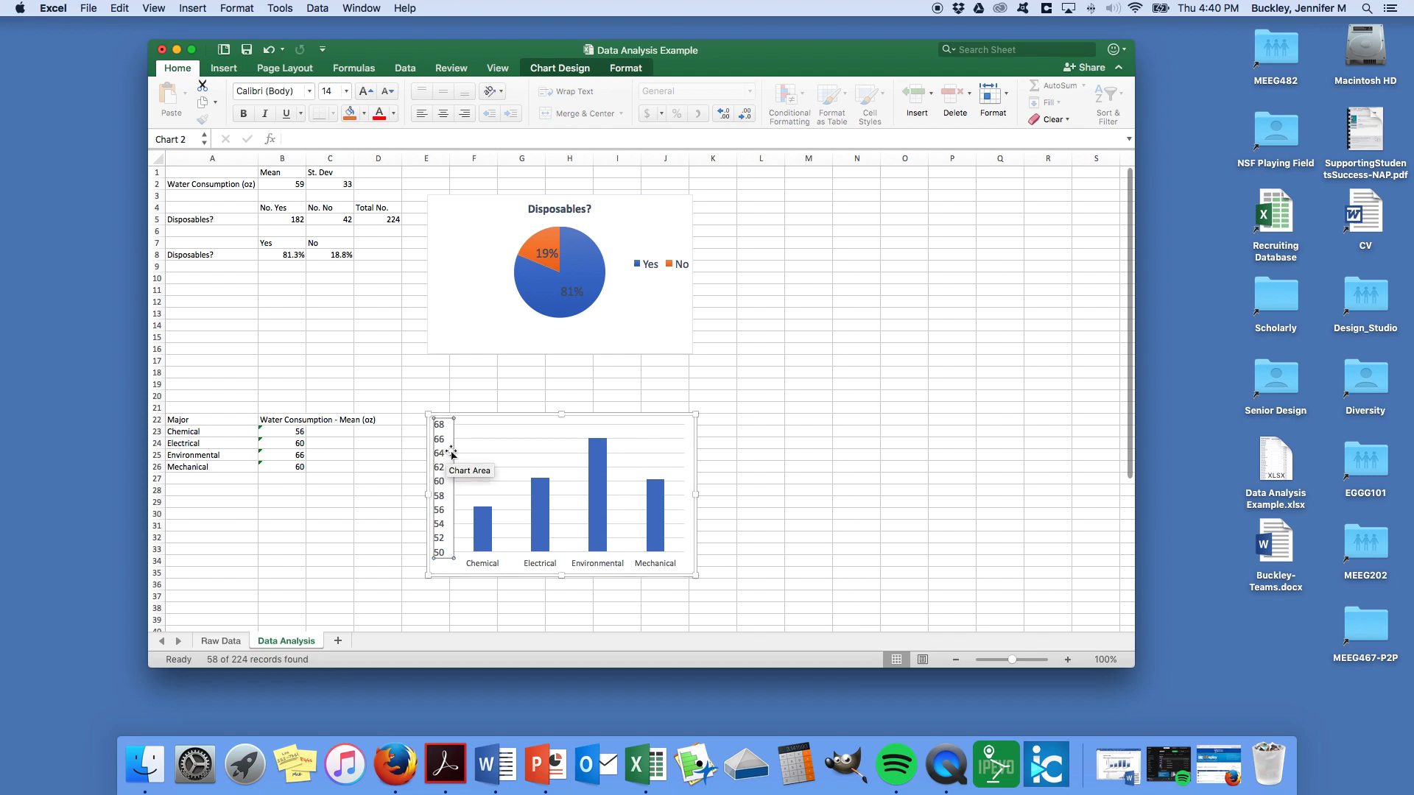
double_click(451, 454)
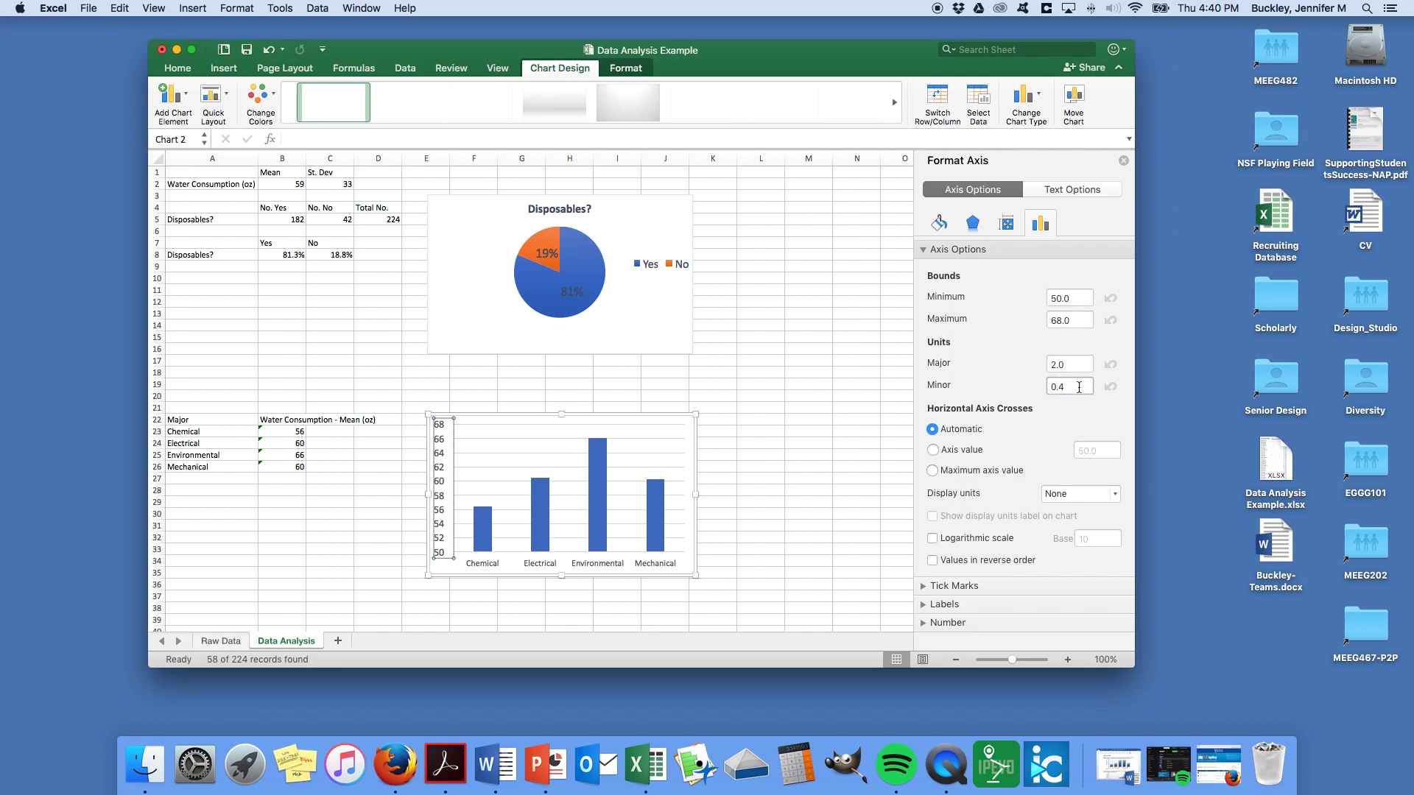
drag(1075, 322, 1021, 324)
text(75)
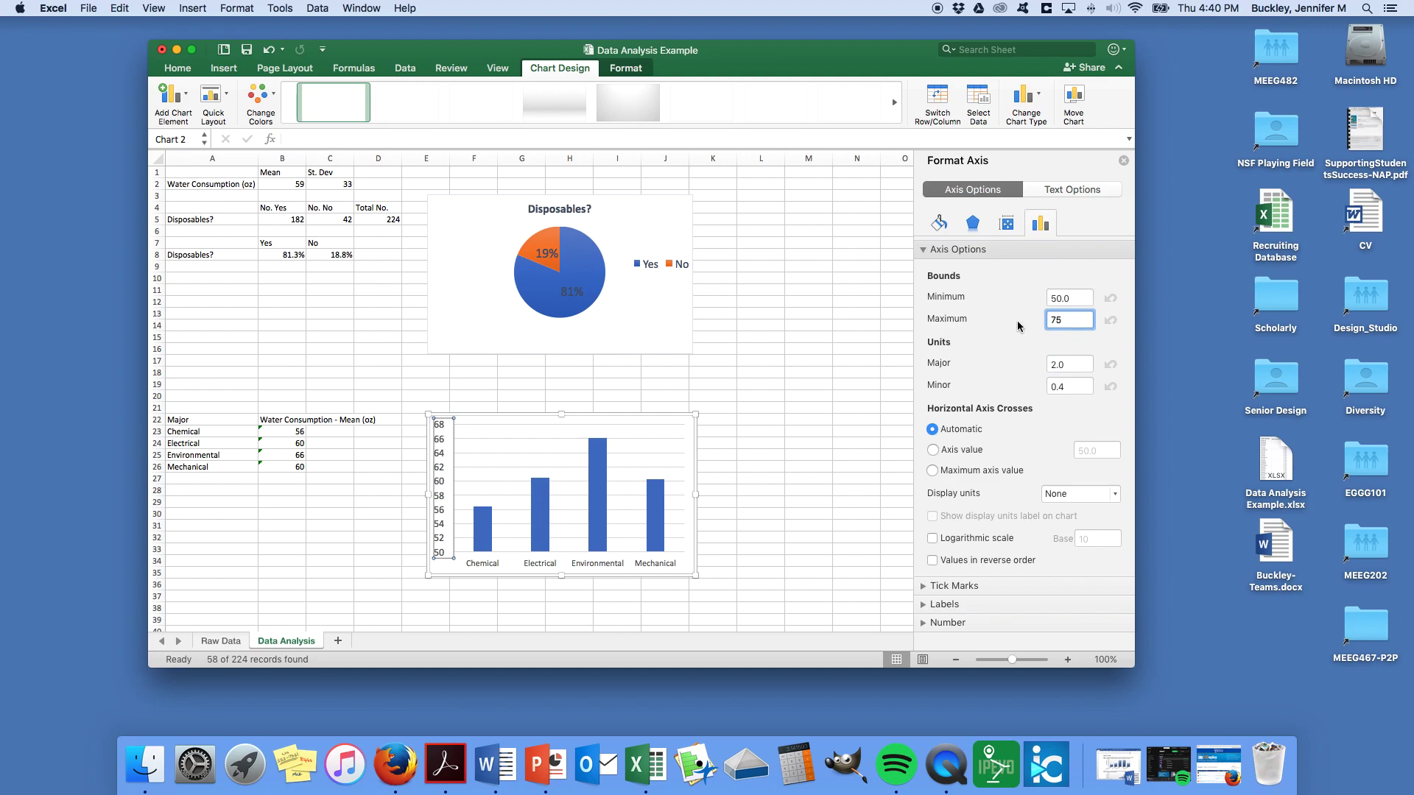
click(1071, 363)
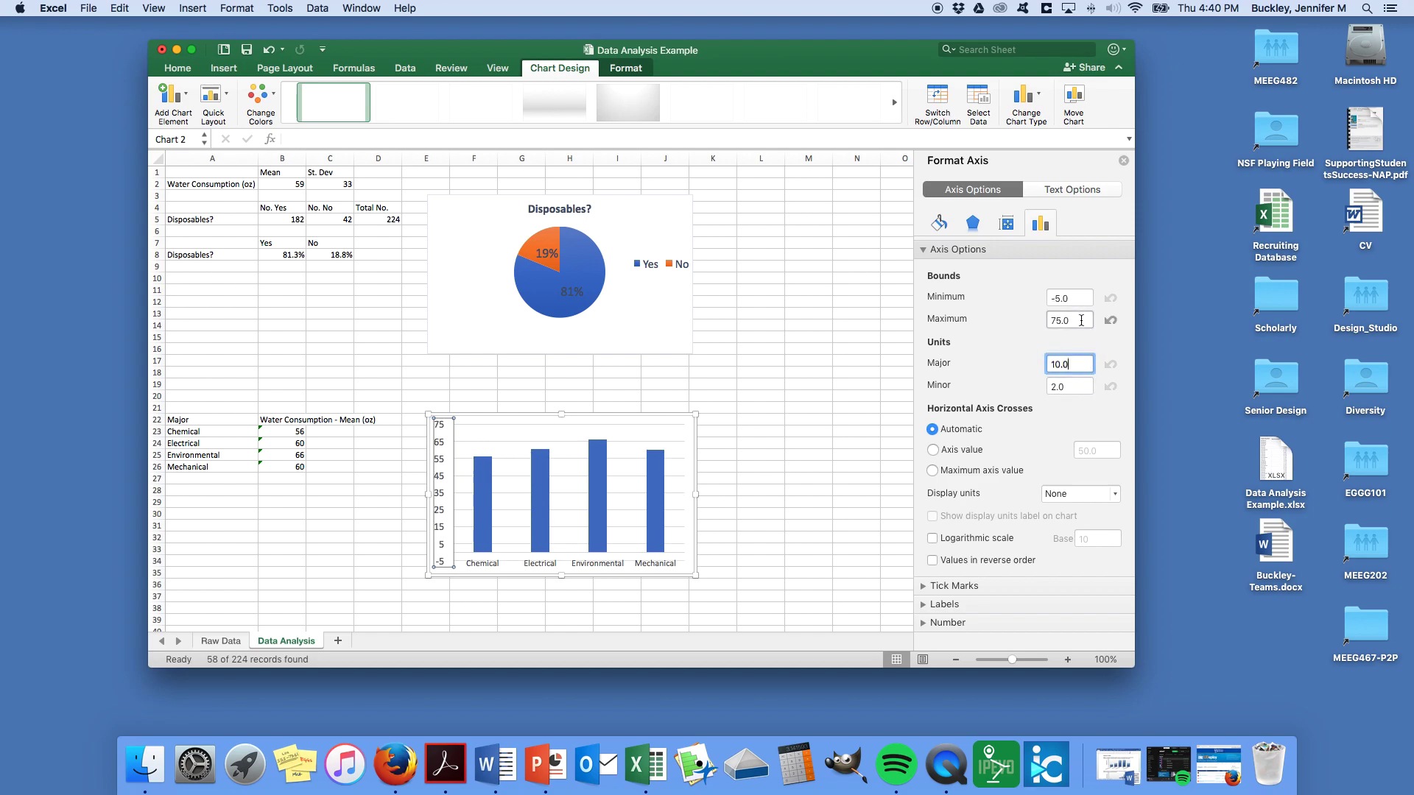
click(1067, 297)
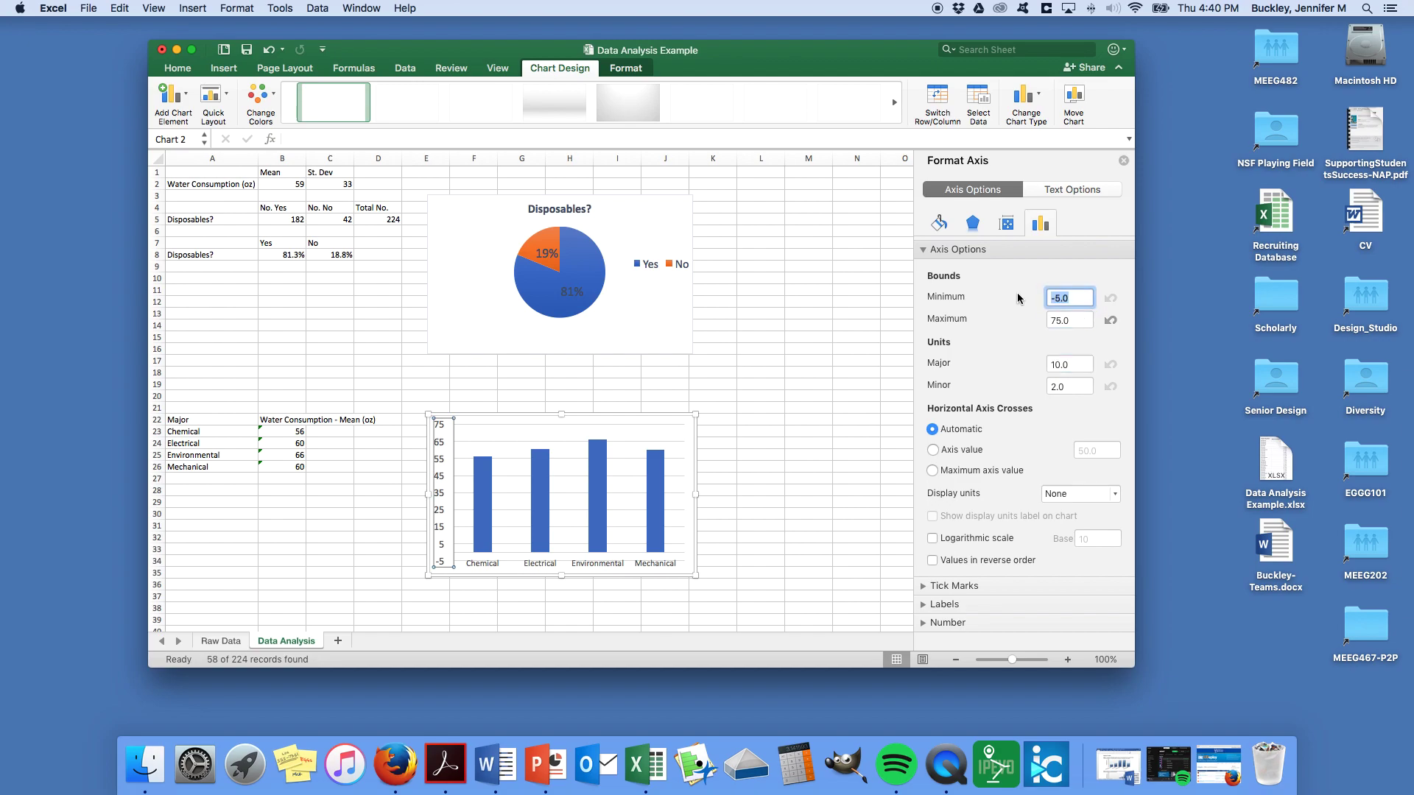
text(50)
key(Return)
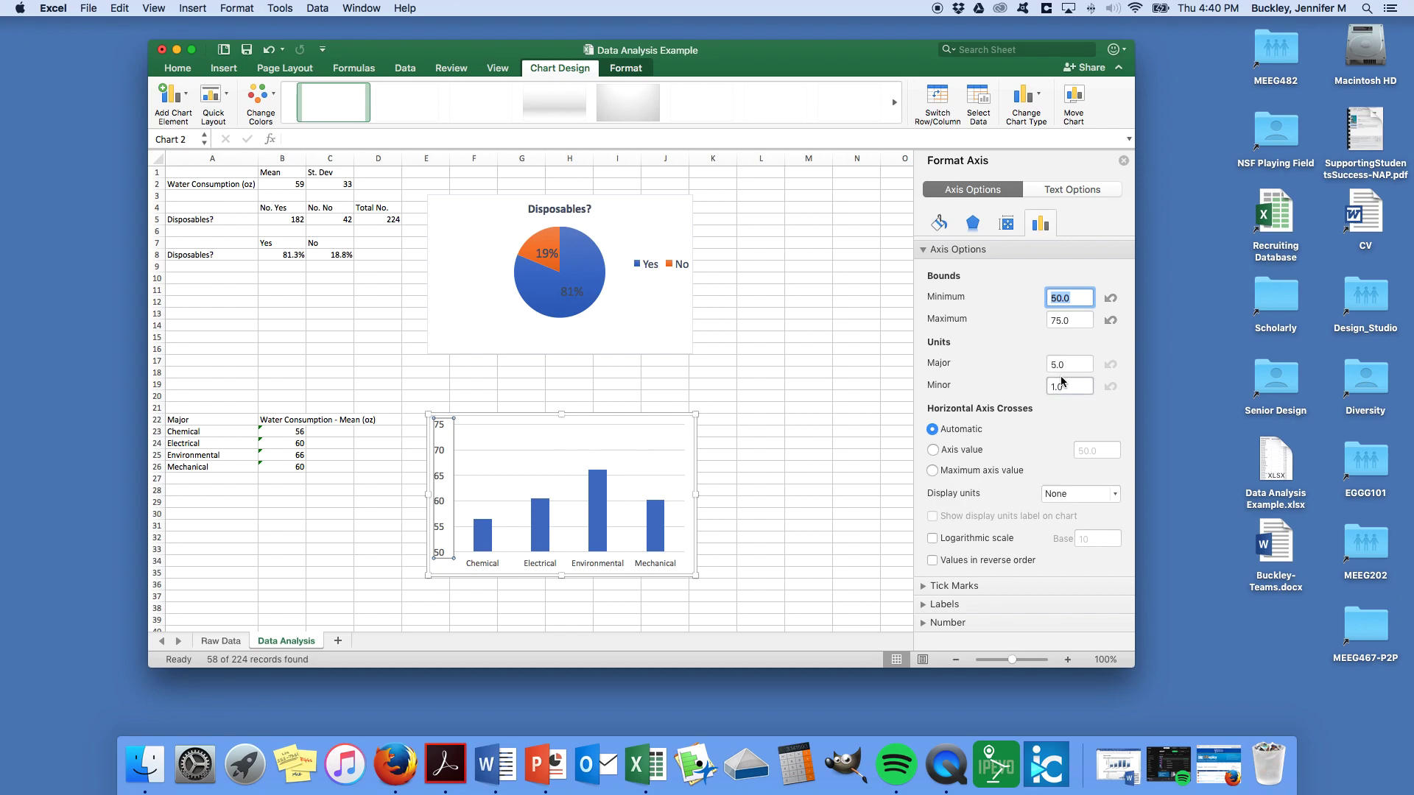
click(712, 407)
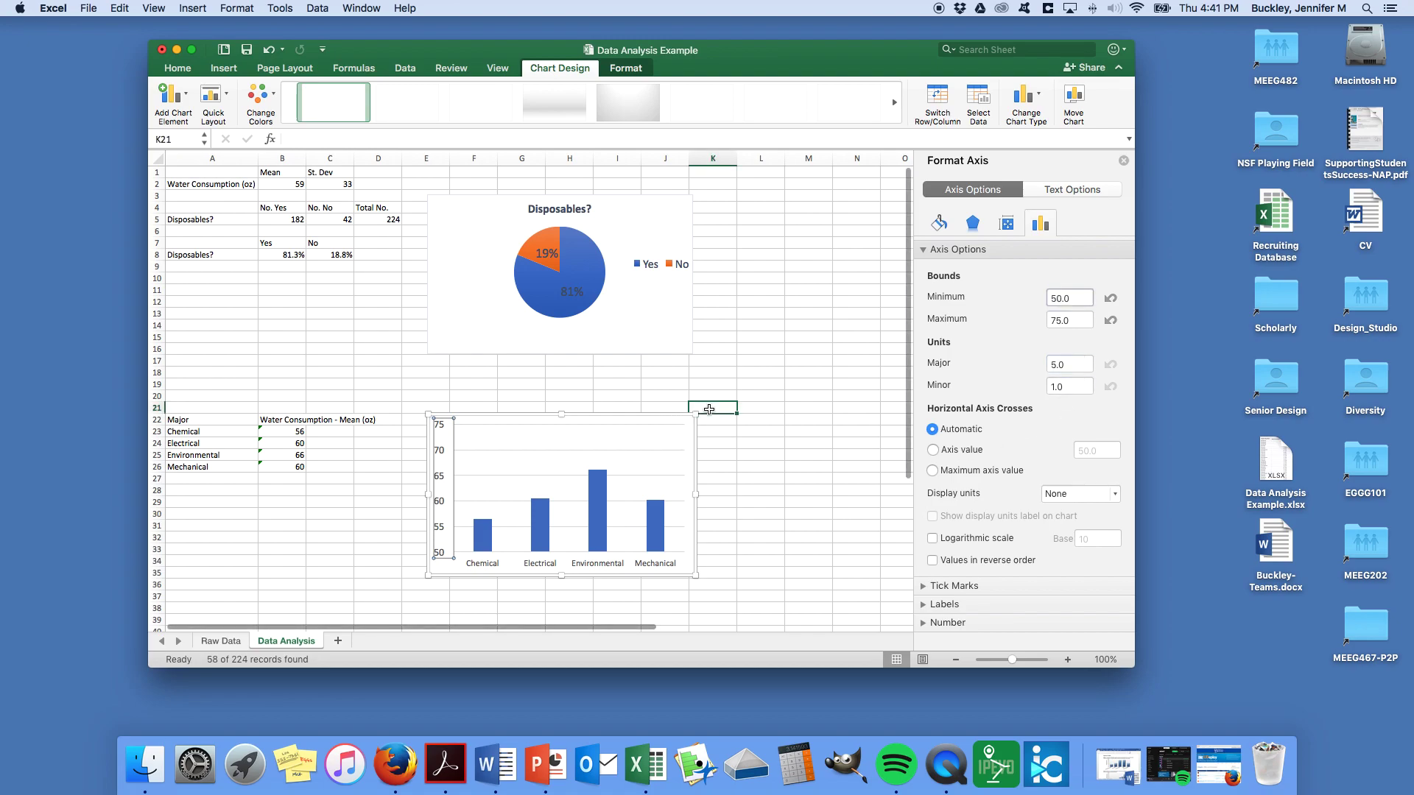
Add a primary vertical axis title to the column chart reading "Mean Water Consuption (oz)".
click(449, 471)
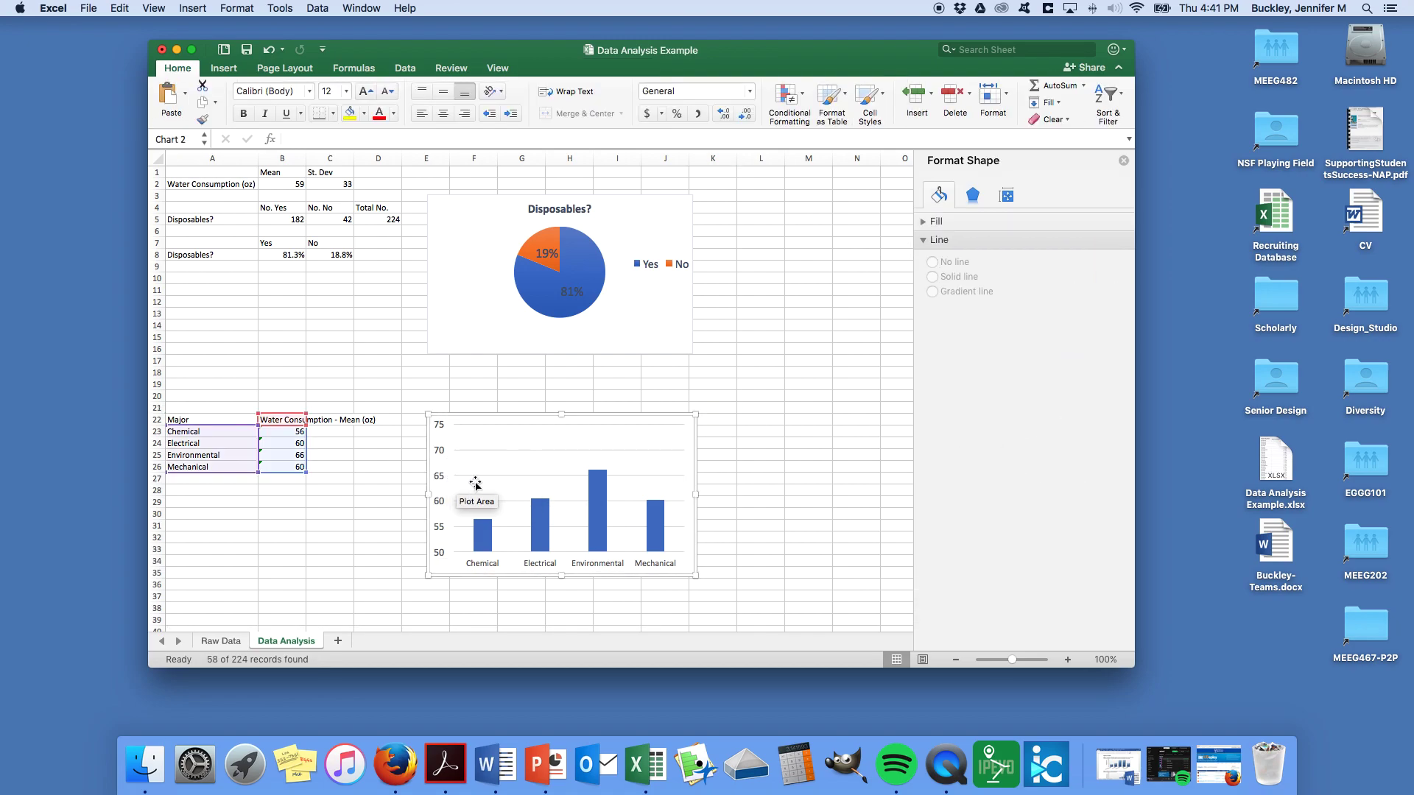
click(451, 479)
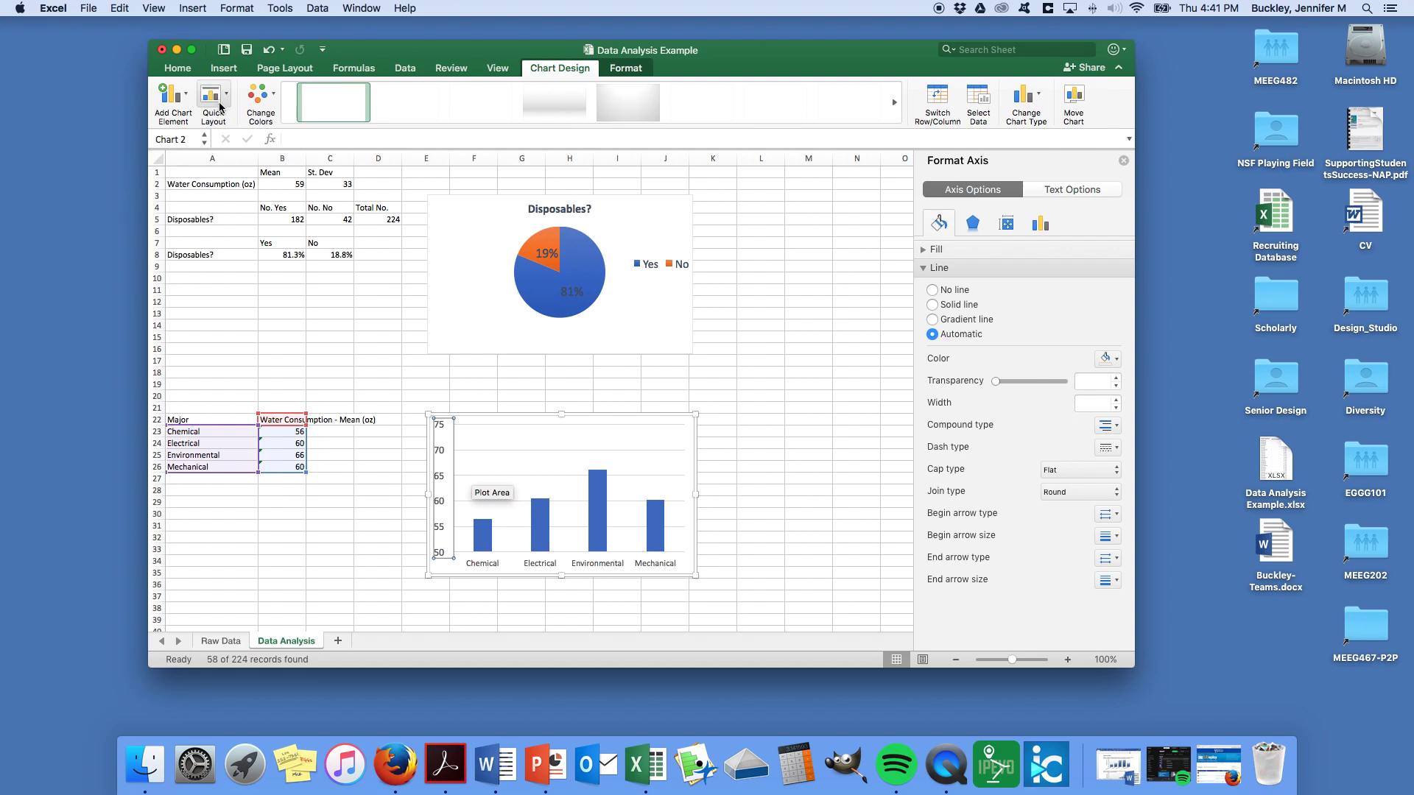
click(177, 106)
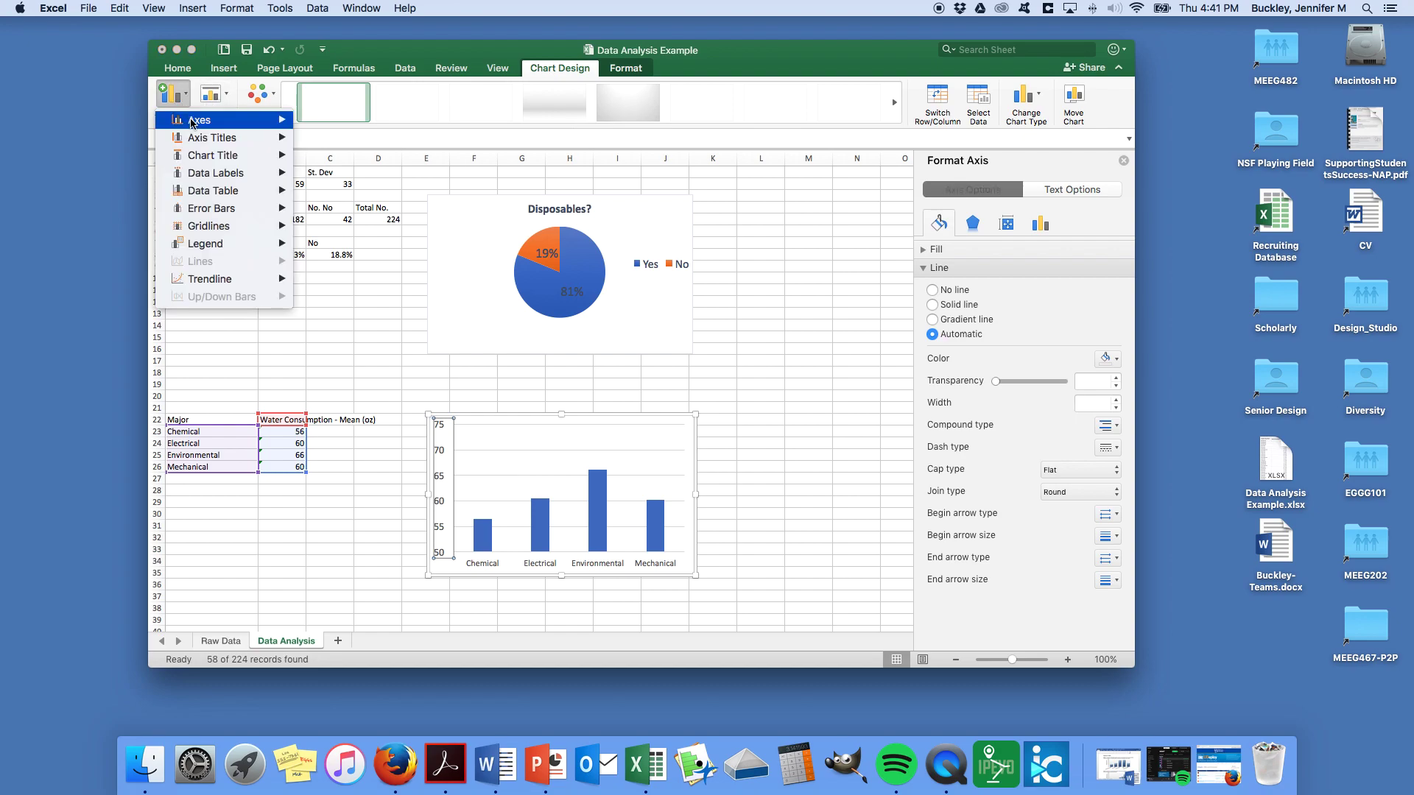
mouse_move(194, 126)
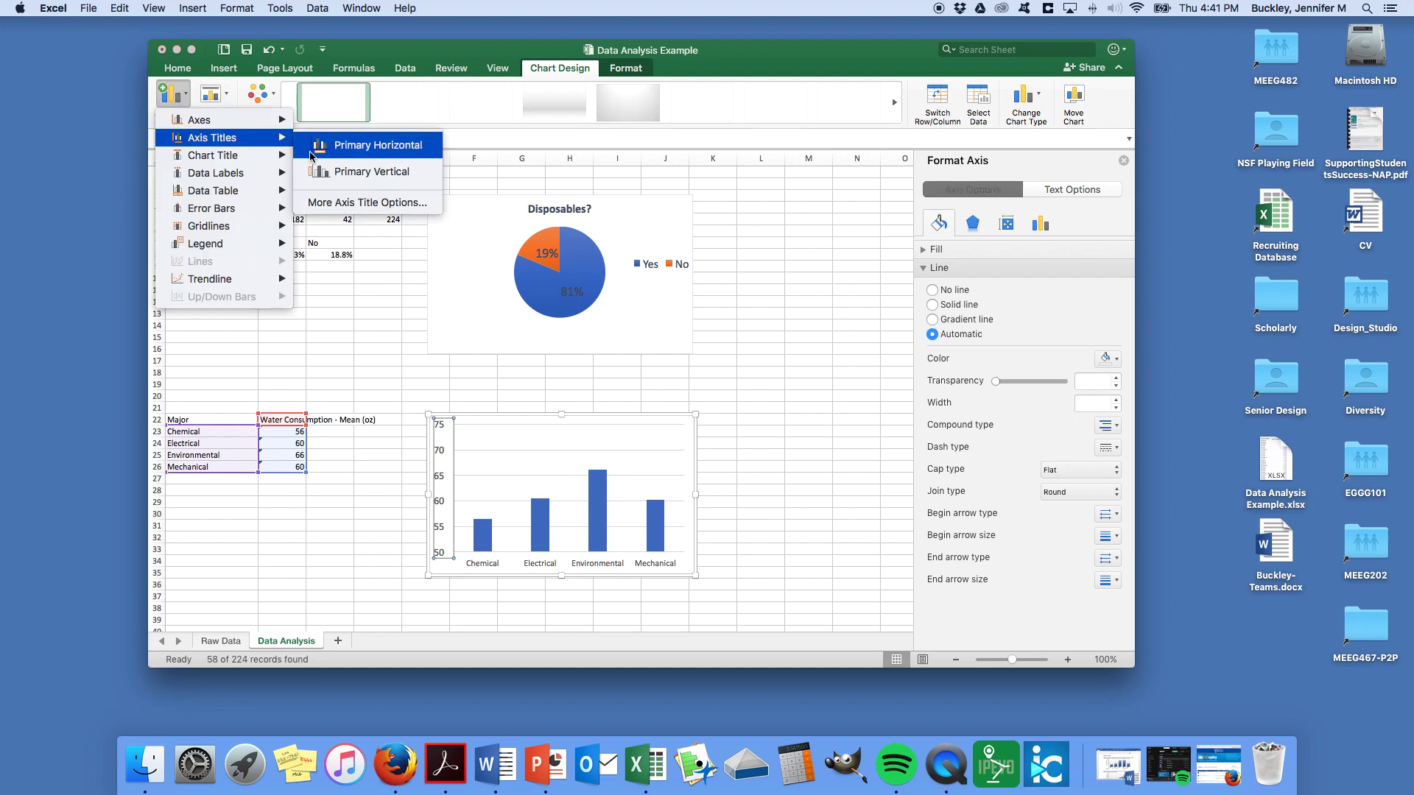
click(339, 179)
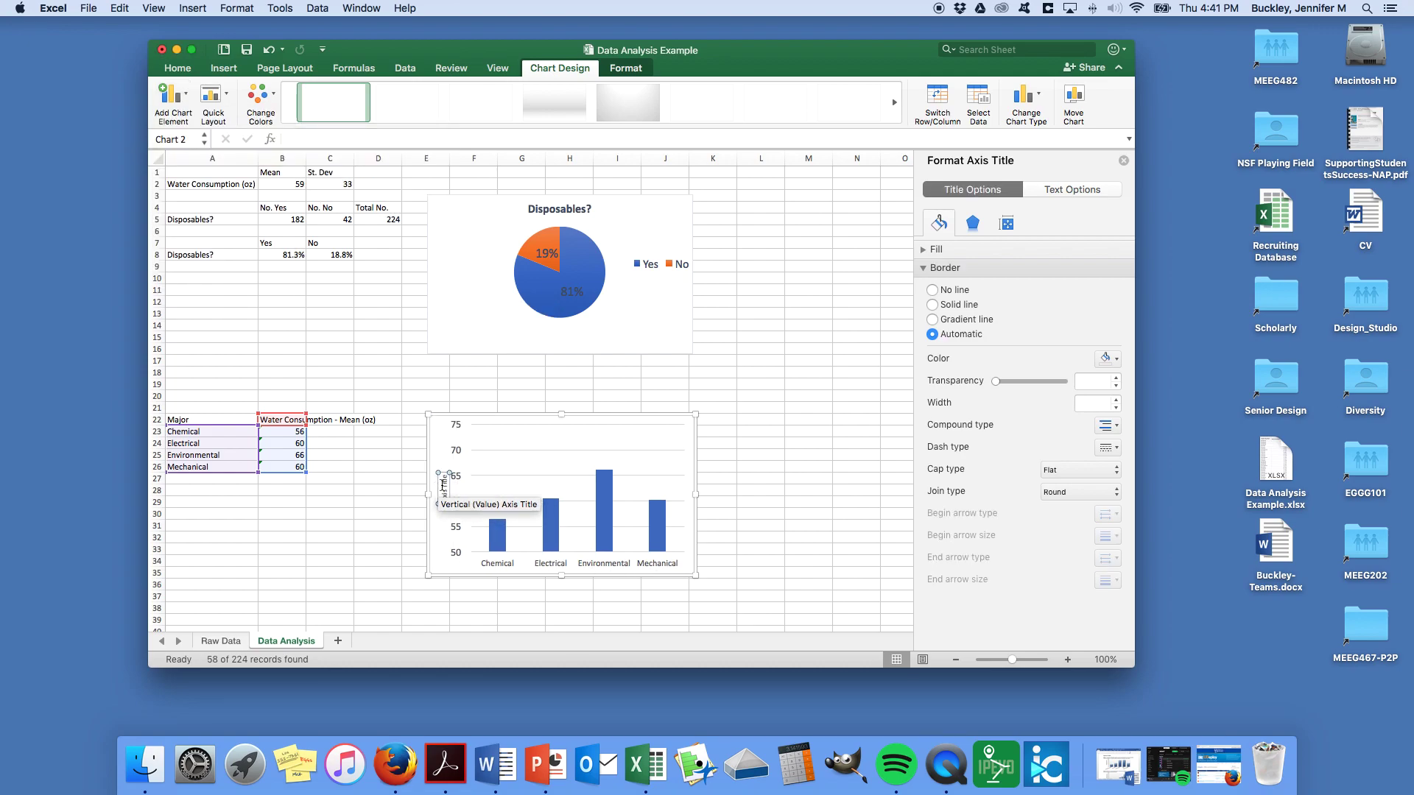
triple_click(444, 487)
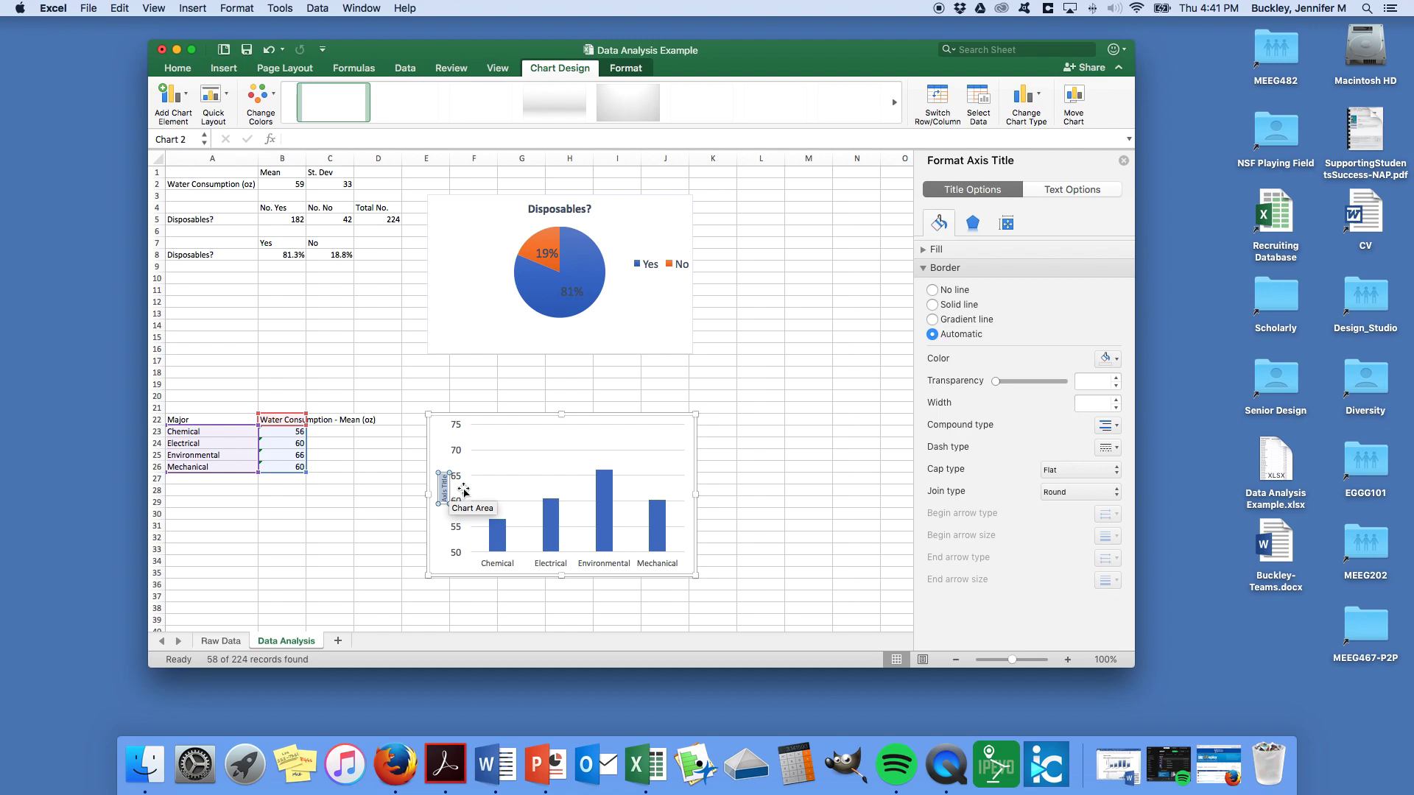
text(Mean Water Consuption (oz))
click(417, 537)
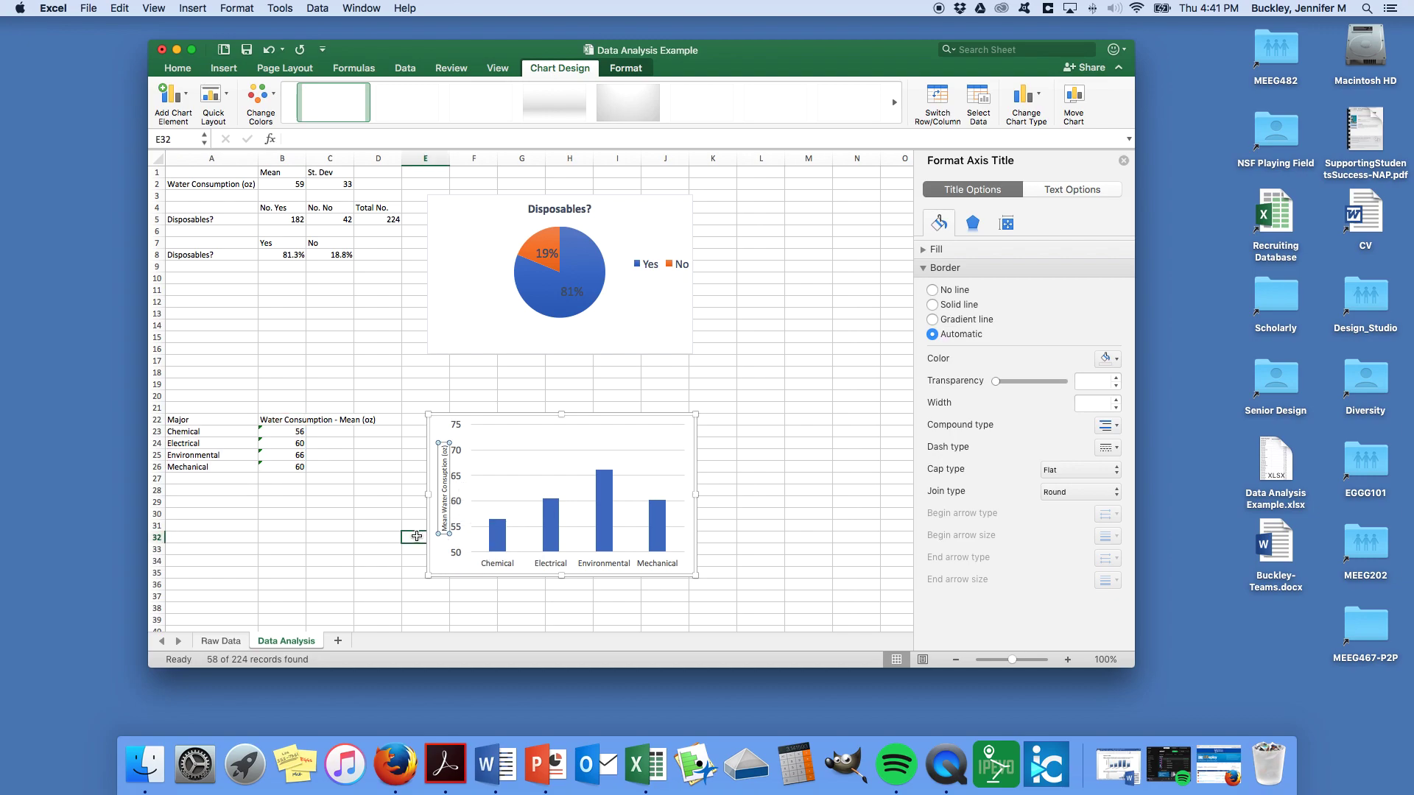
Set the vertical axis title's font size to 14 pt.
click(441, 536)
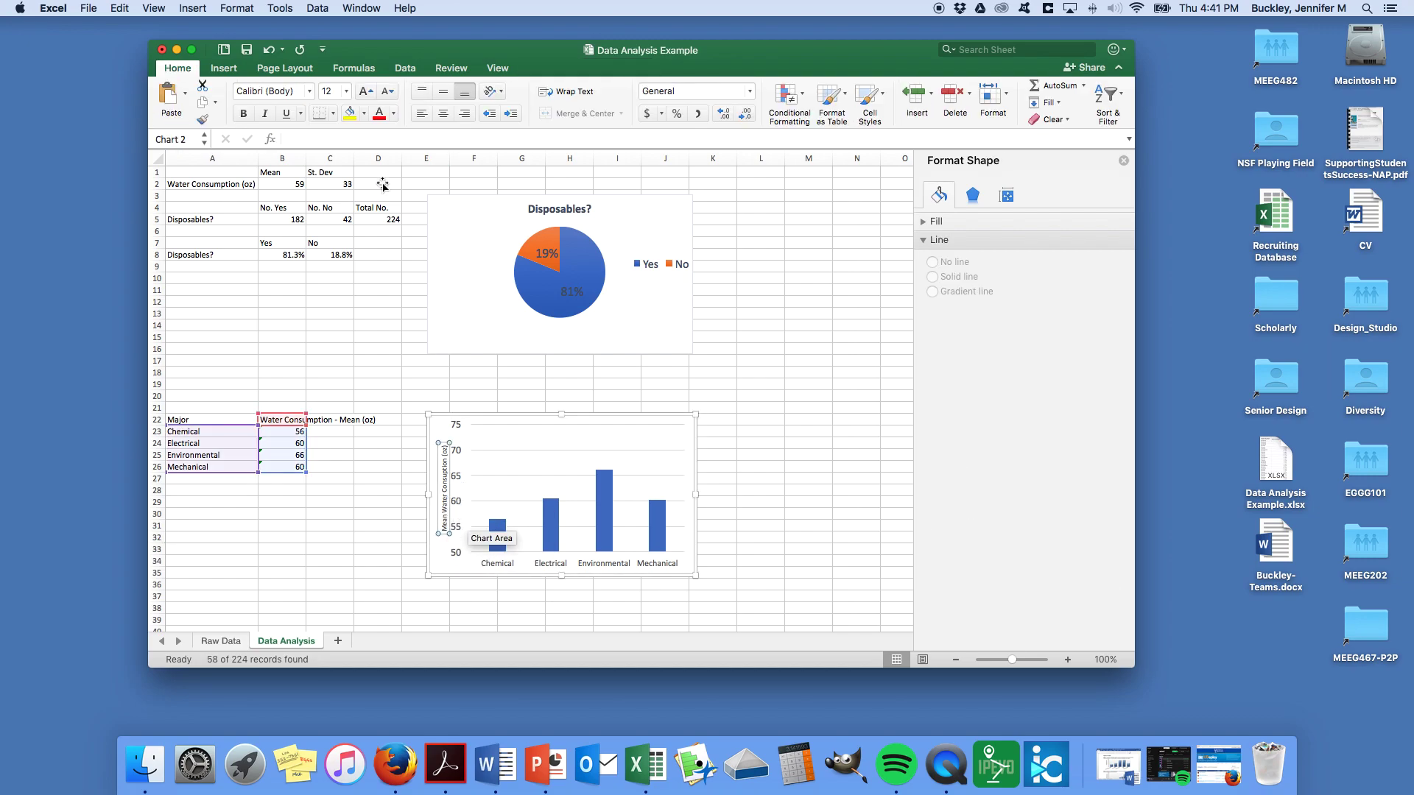
click(365, 92)
click(365, 92)
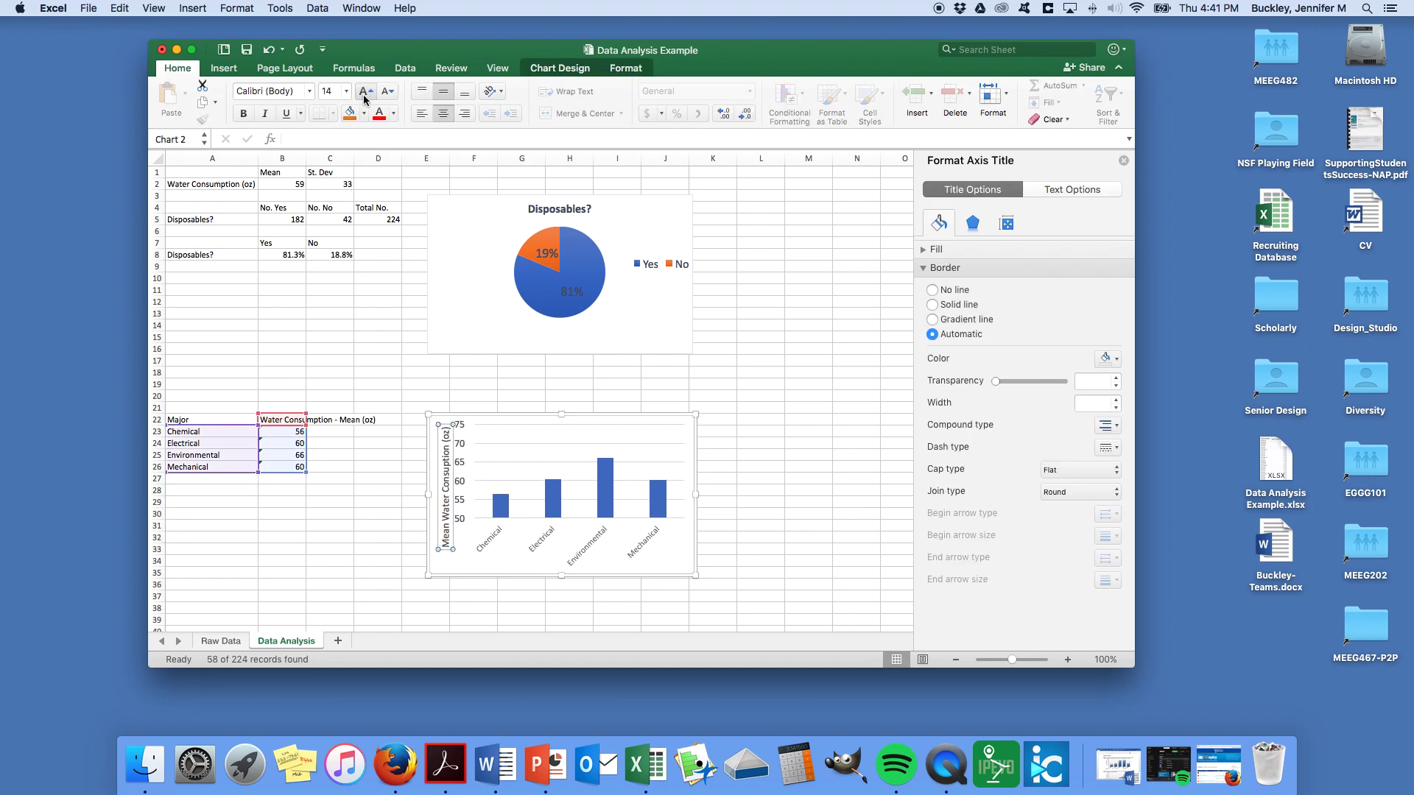
click(387, 92)
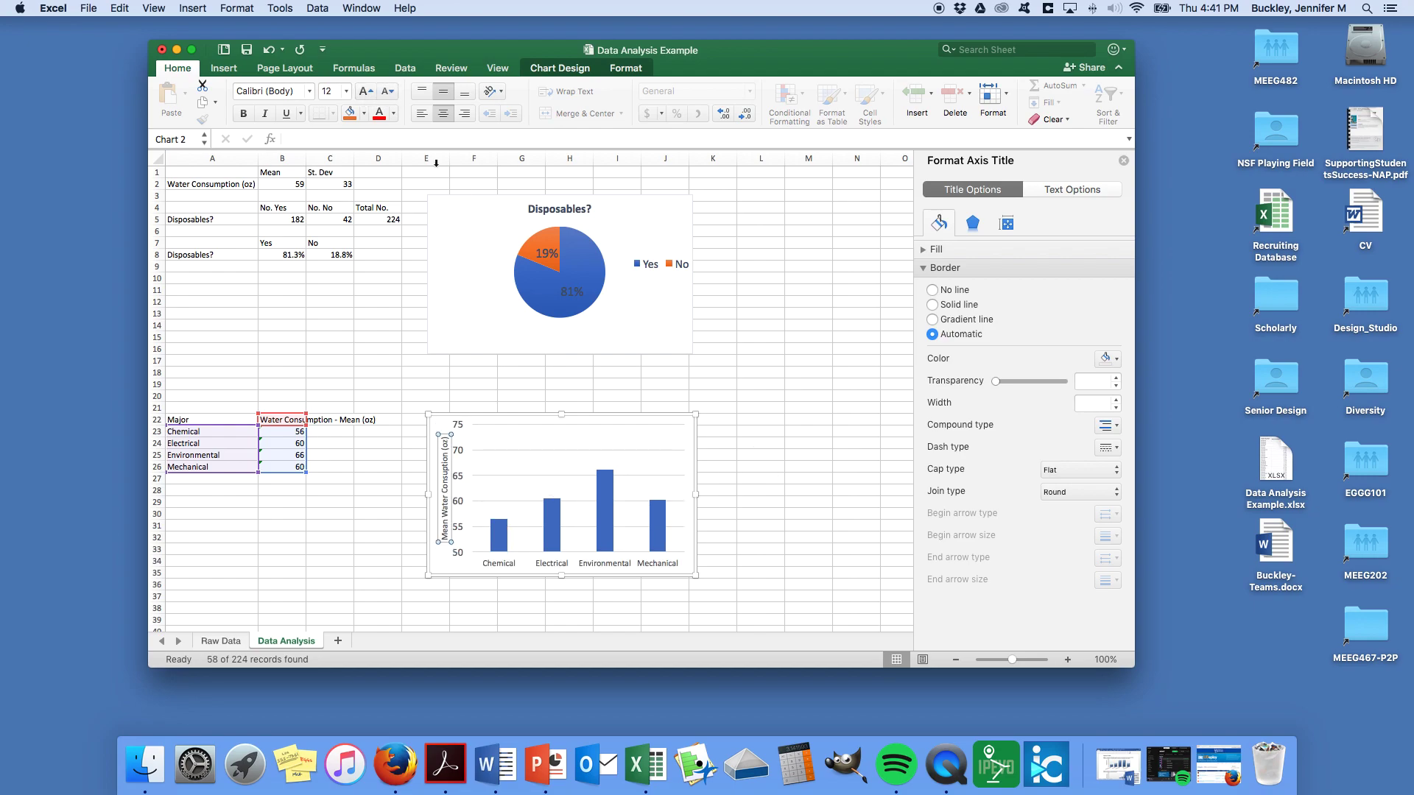
click(327, 94)
key(Return)
click(329, 92)
text(14)
key(Return)
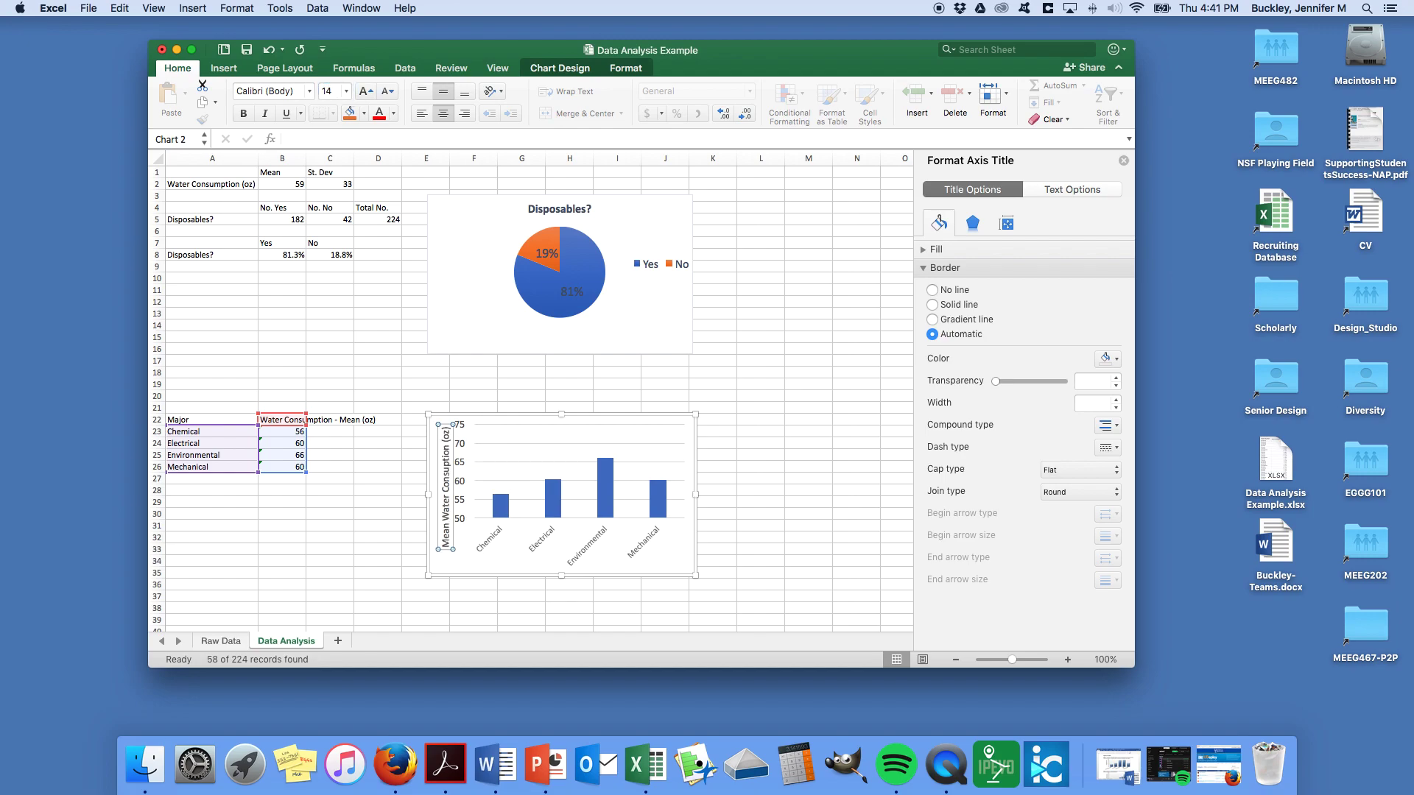
click(810, 433)
click(667, 543)
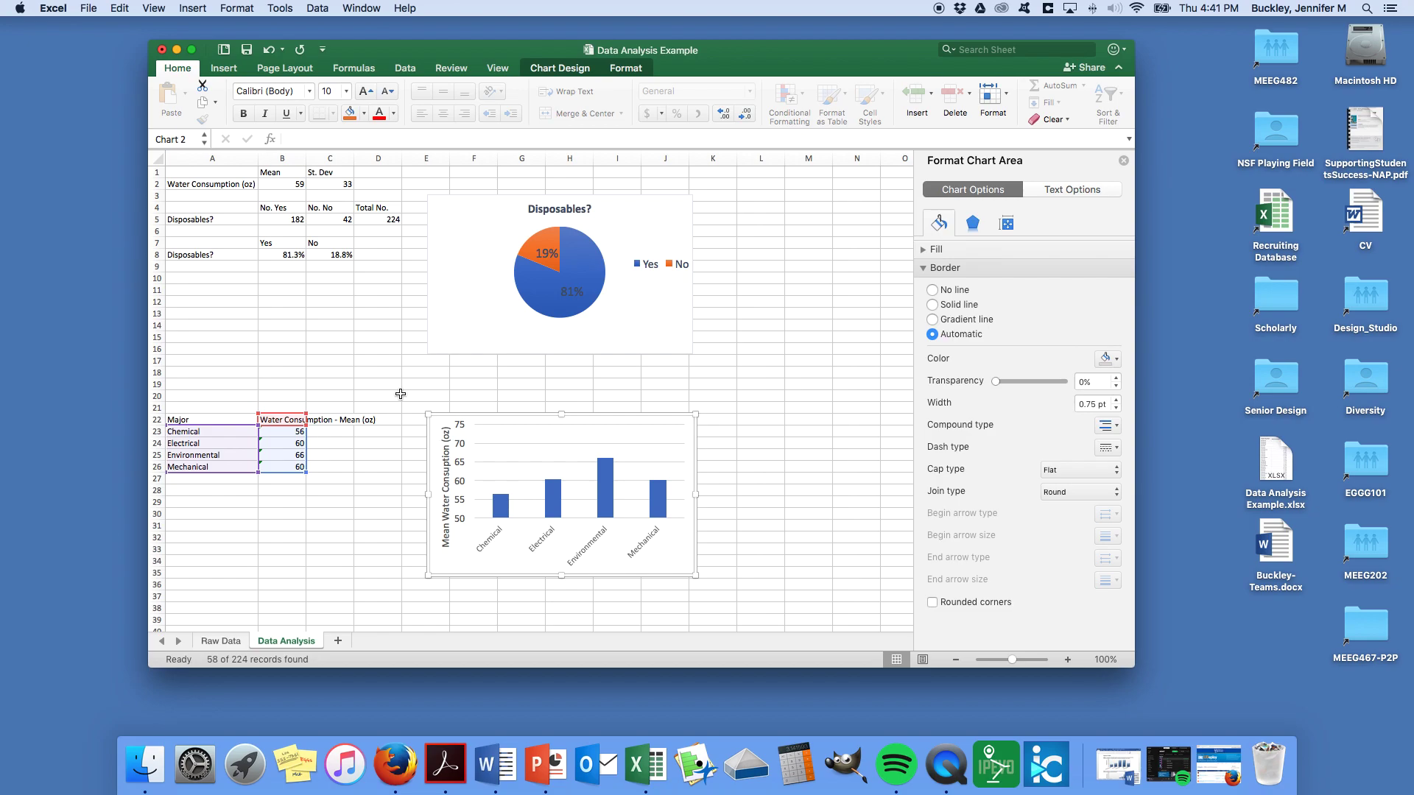
Show all engineering majors again in the Engineering Major filter on the Raw Data sheet.
click(220, 641)
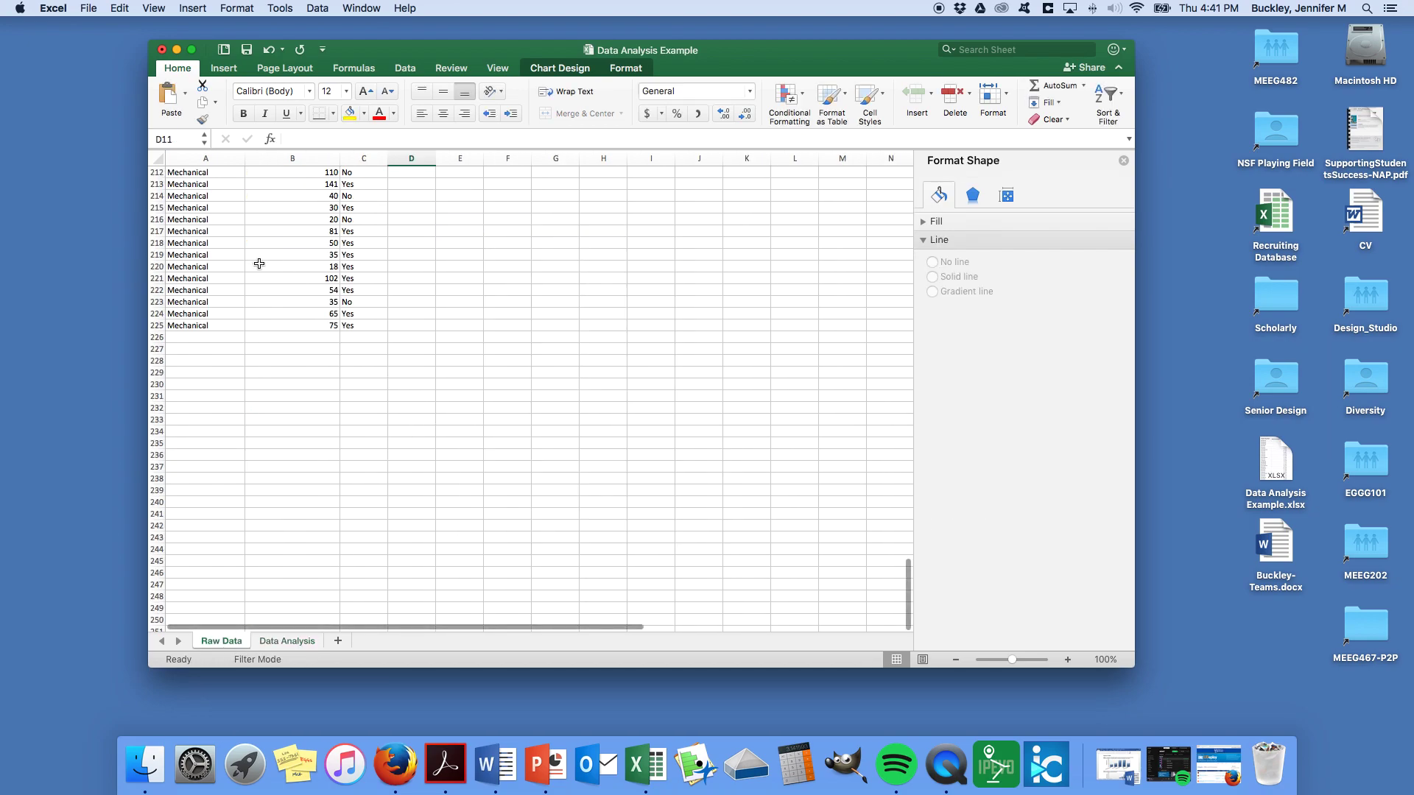
click(238, 172)
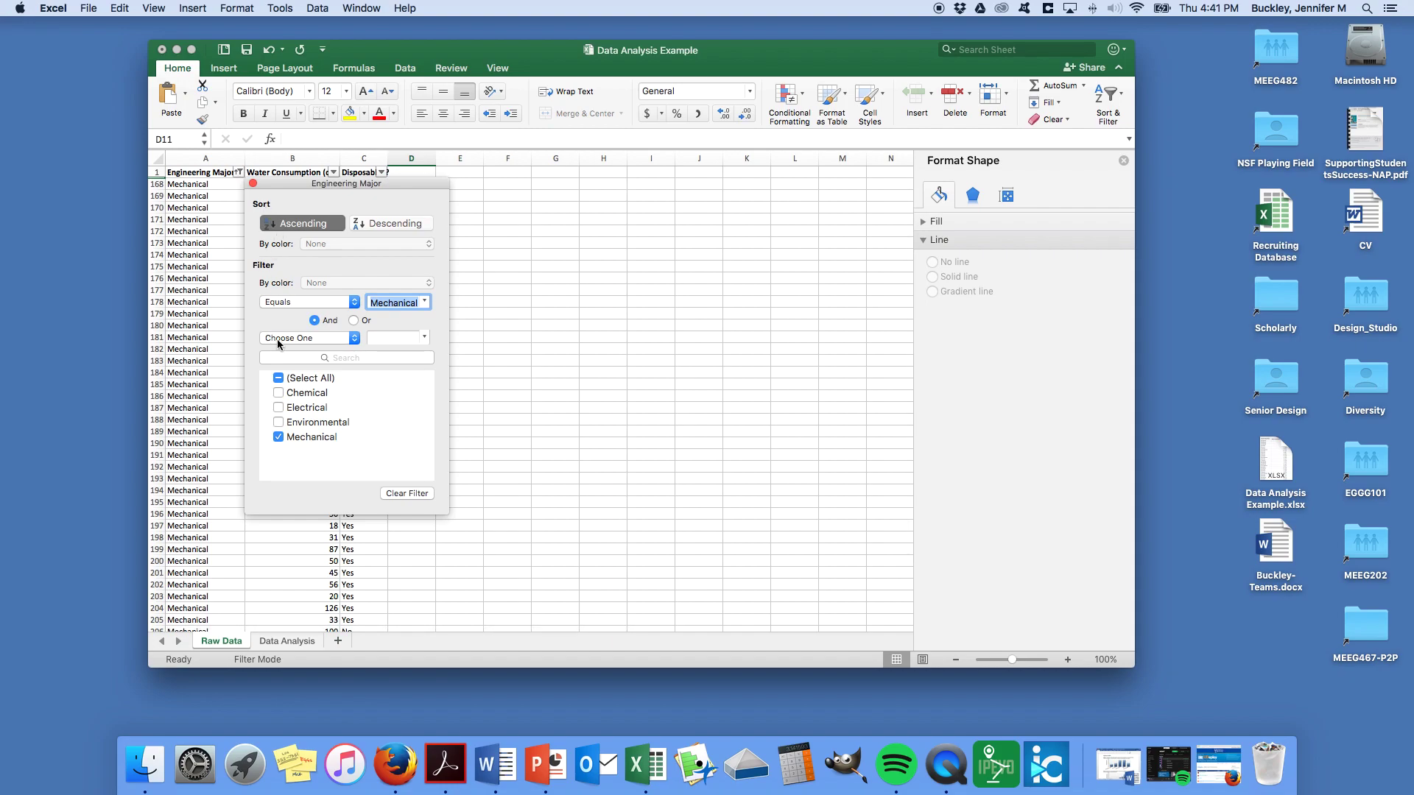
click(280, 379)
click(253, 183)
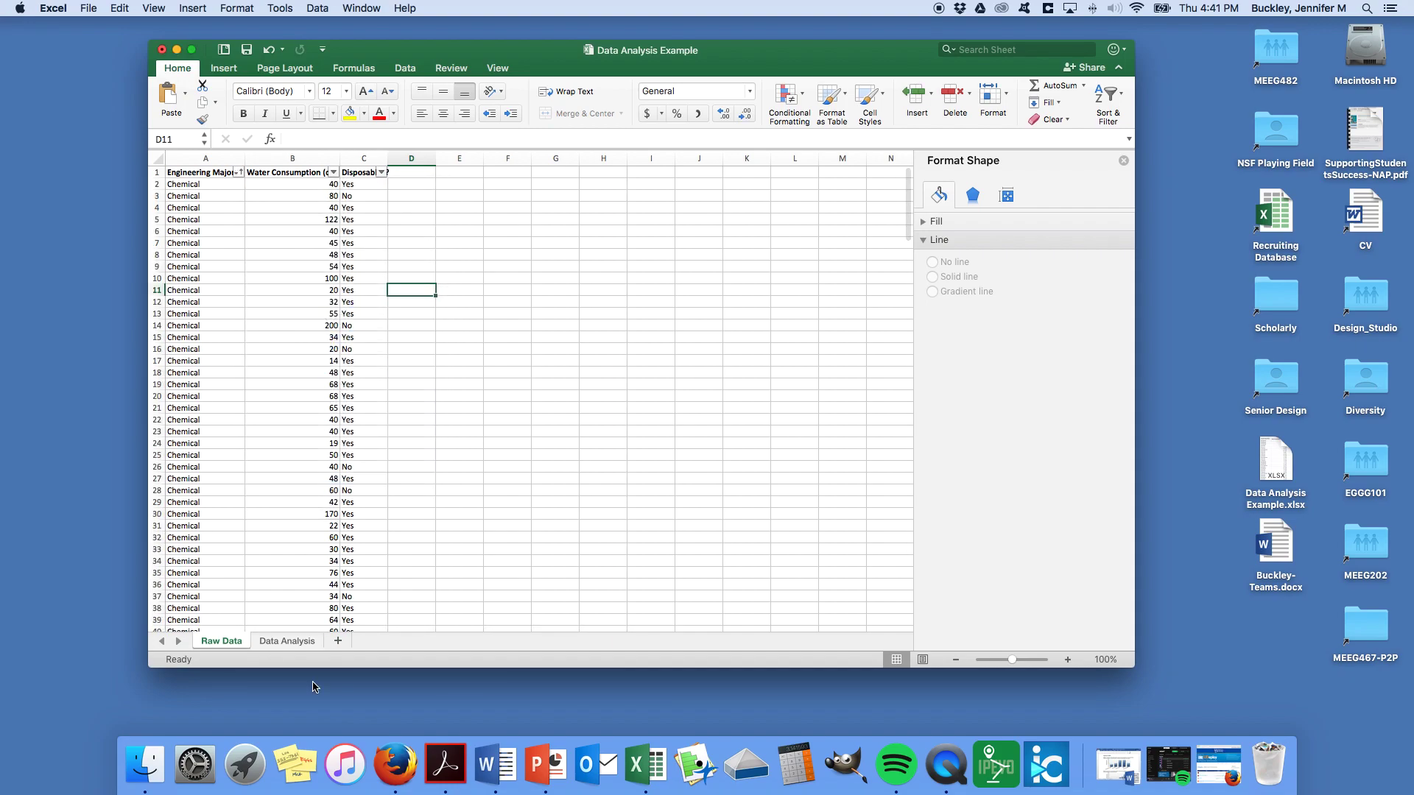
Review the Data Analysis formulas for the overall mean, standard deviation, count of Yes answers and Chemical mean.
click(287, 641)
click(300, 185)
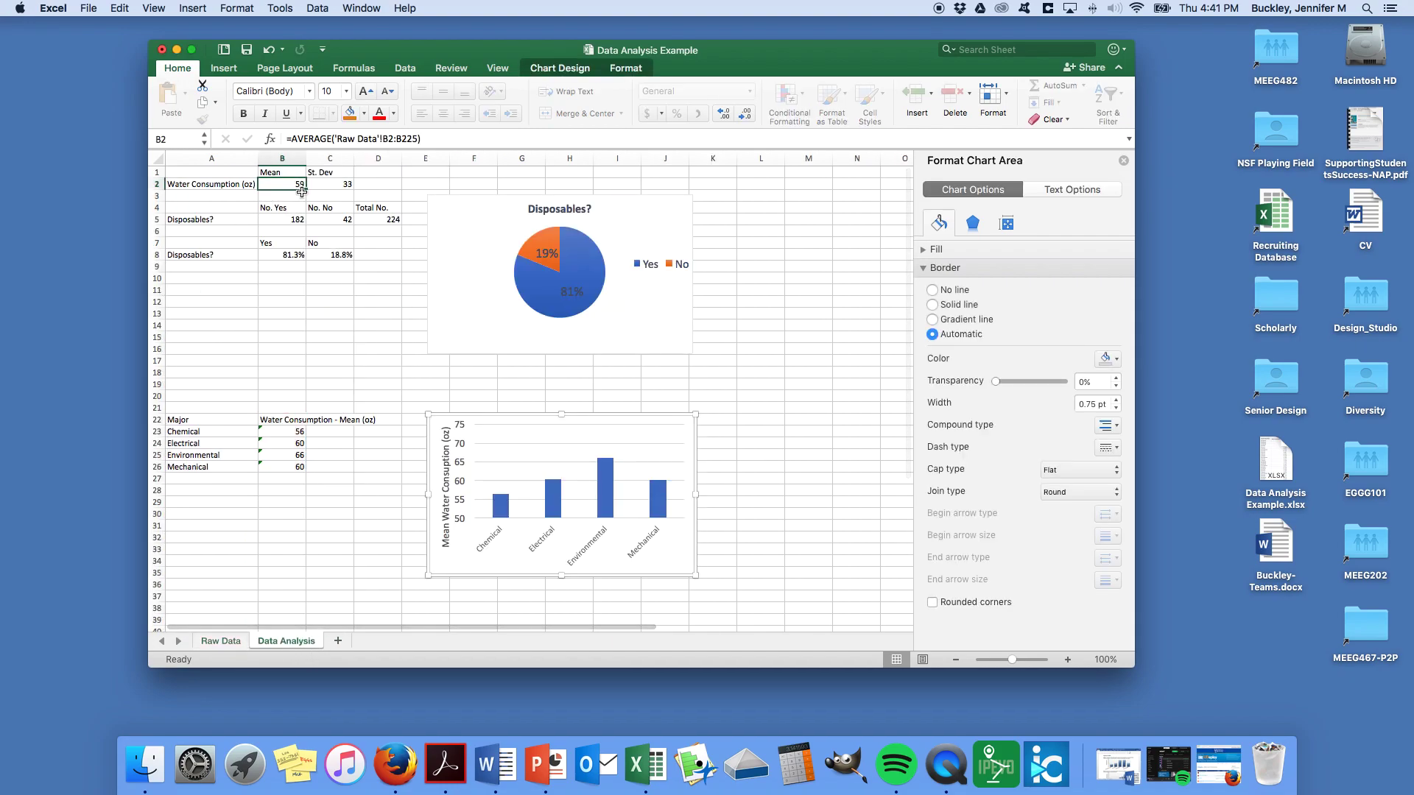
click(341, 184)
click(297, 219)
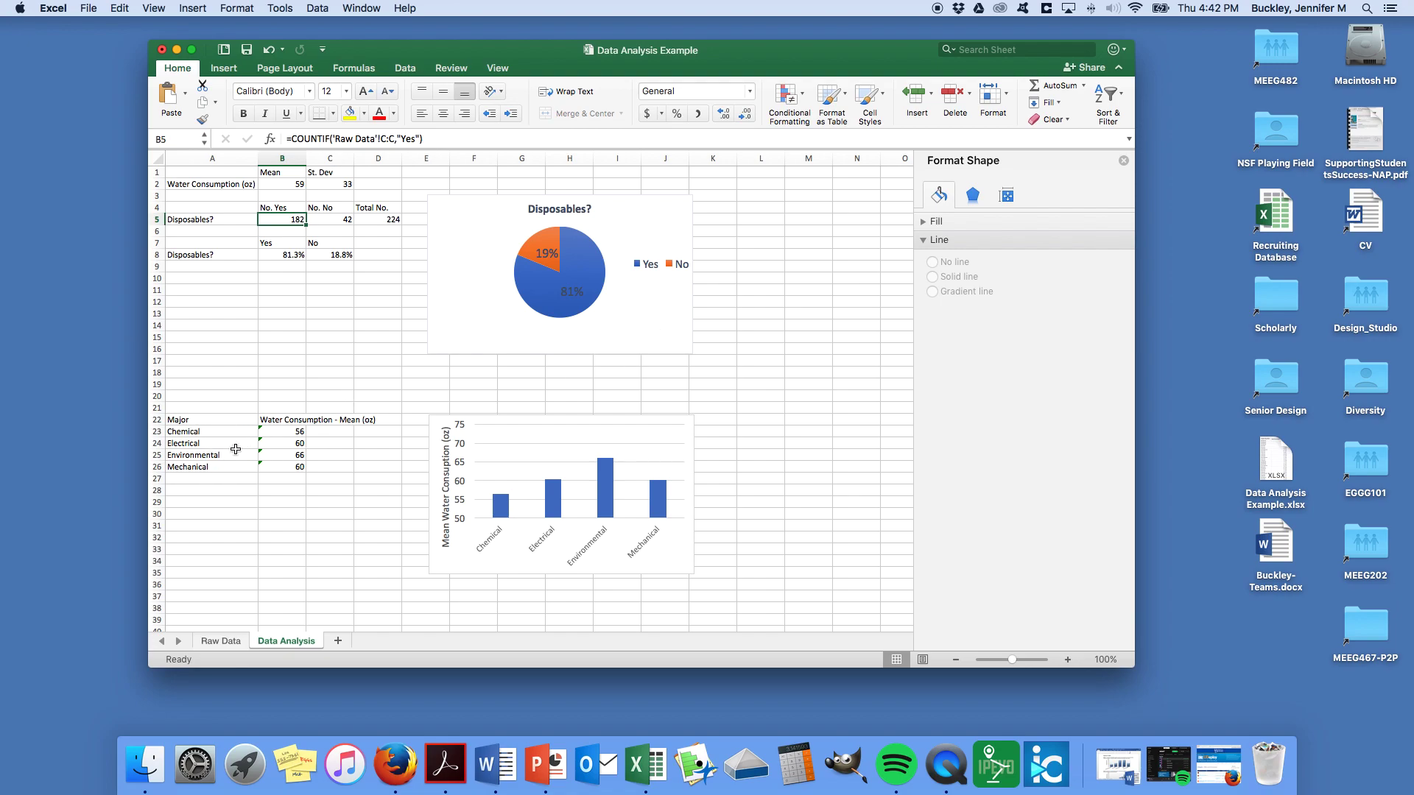
click(292, 432)
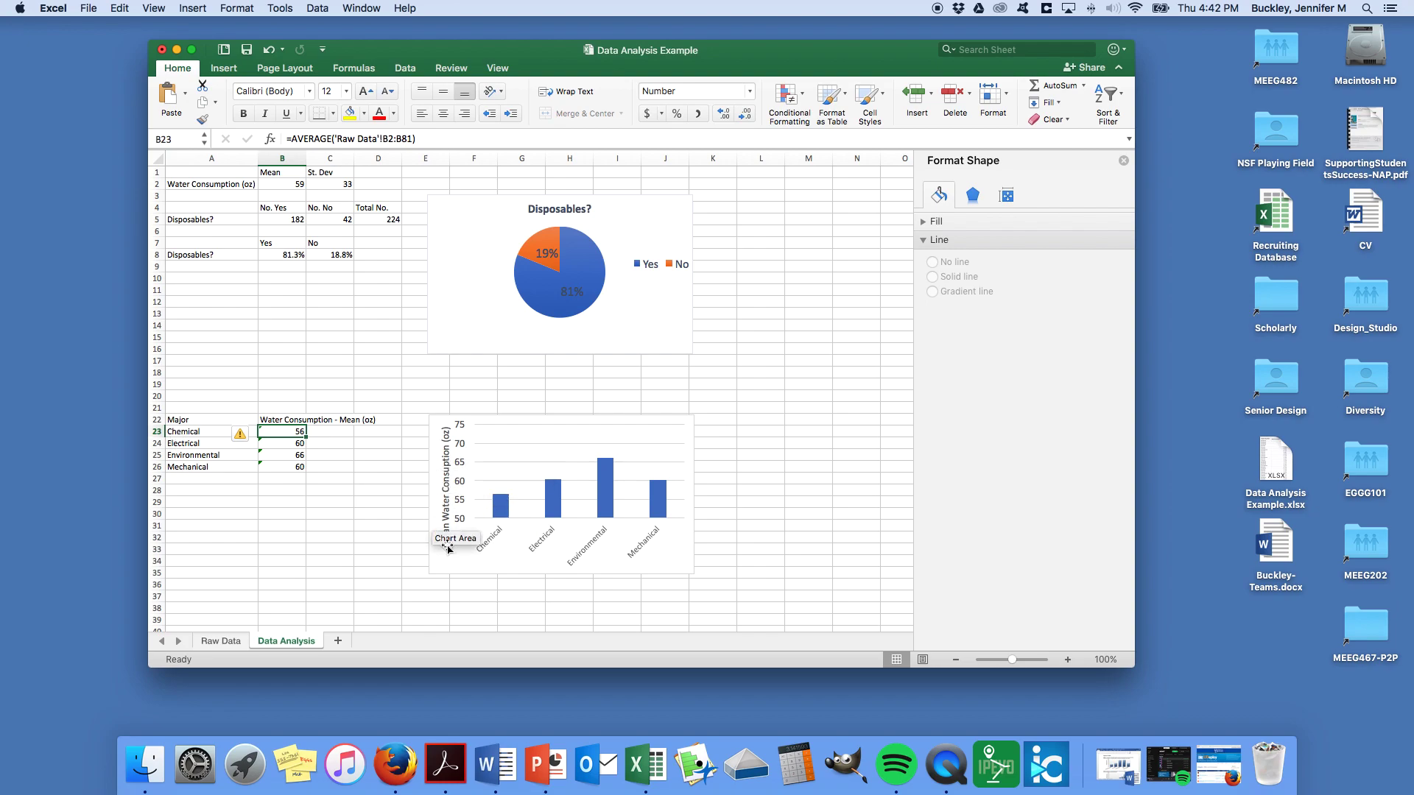
click(277, 303)
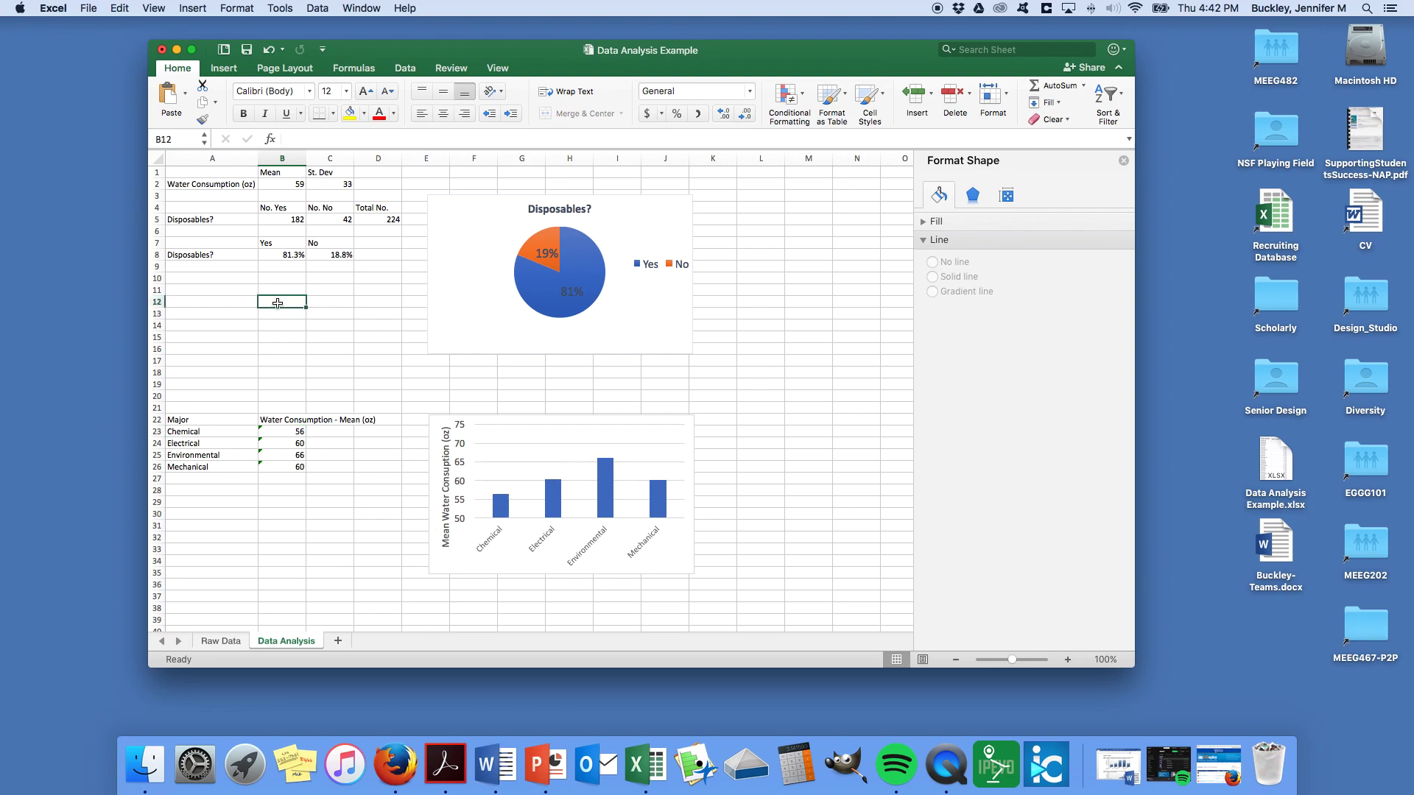